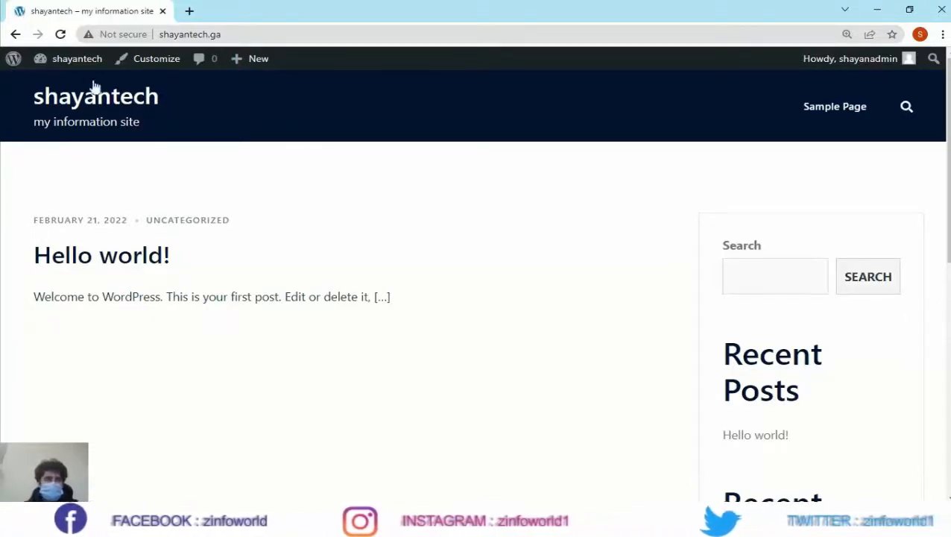
Go from the Dashboard to the live site, then log out of the admin account
mouse_move(68, 69)
click(61, 86)
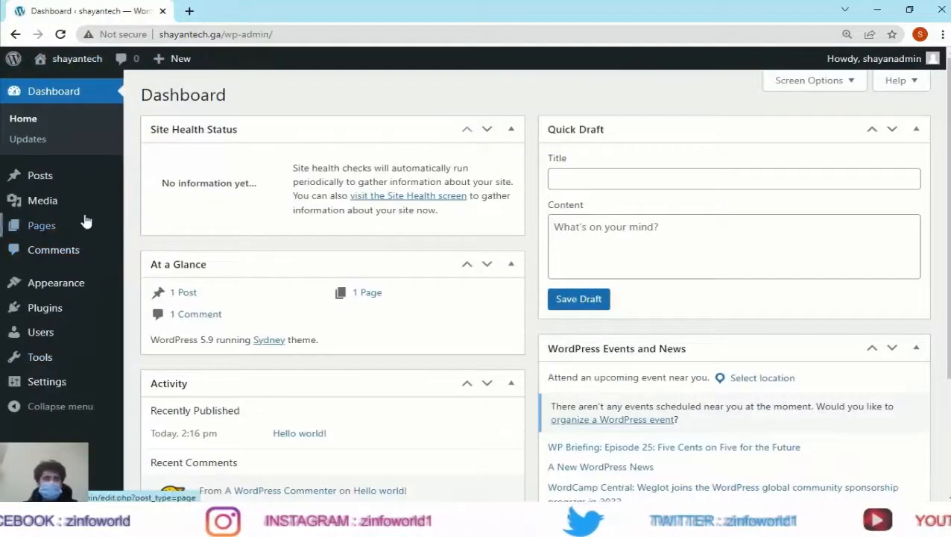
mouse_move(70, 63)
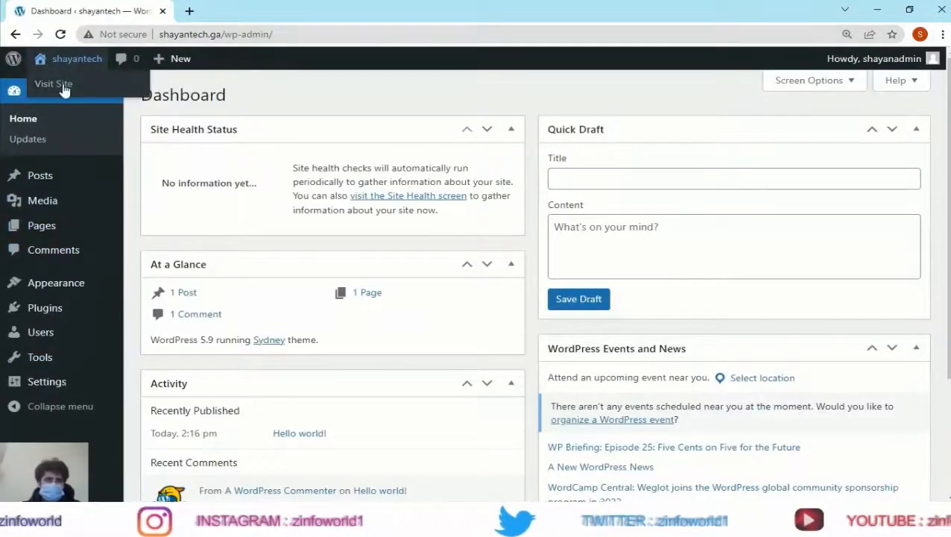
click(62, 84)
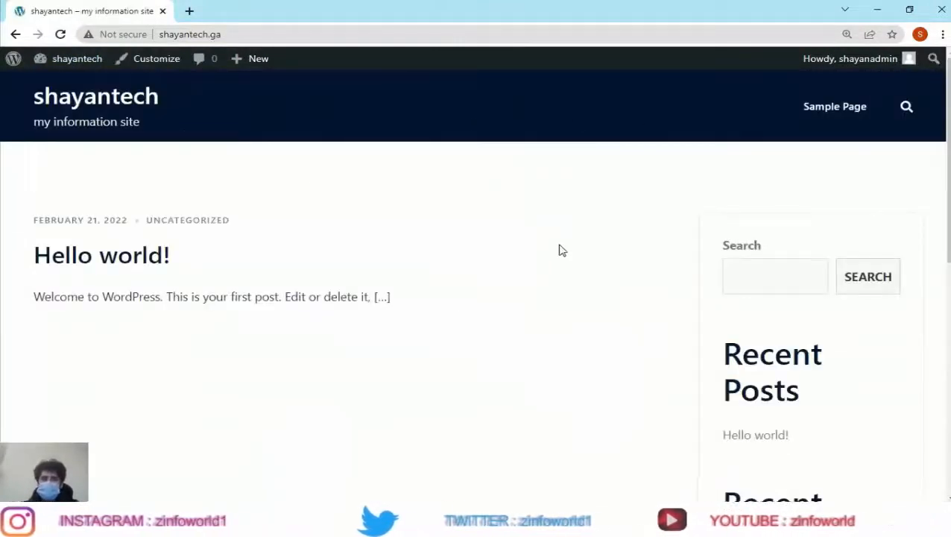
mouse_move(909, 67)
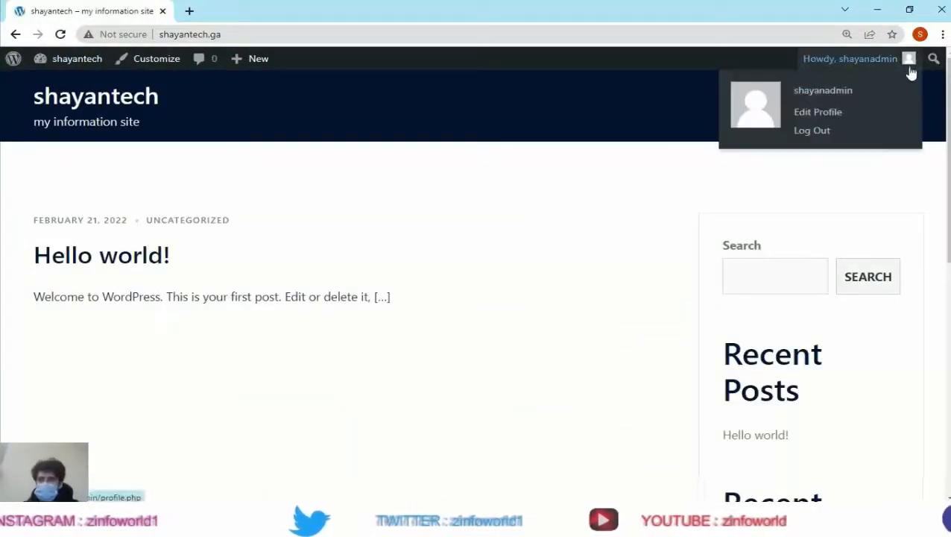
click(814, 131)
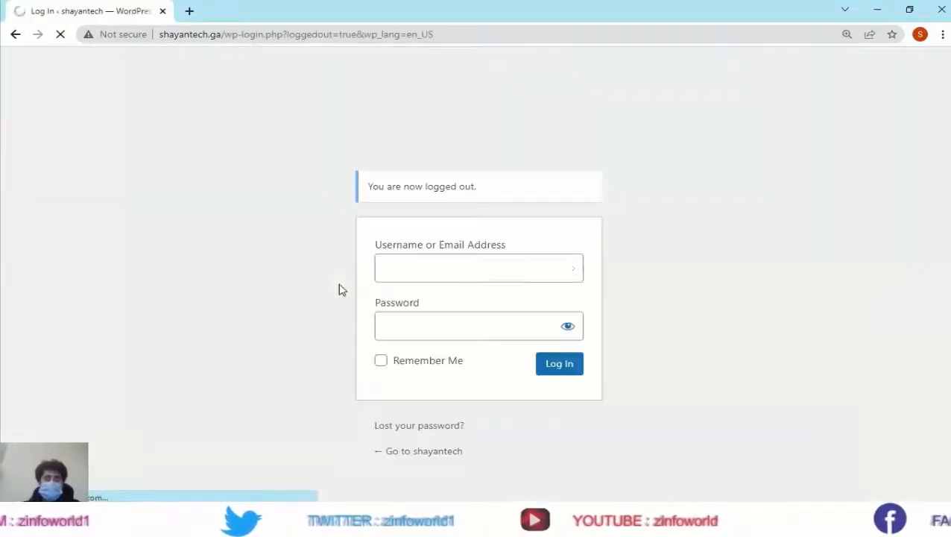
Replace the old login tab with a new tab loading shayantech.ga/wp-admin
click(190, 10)
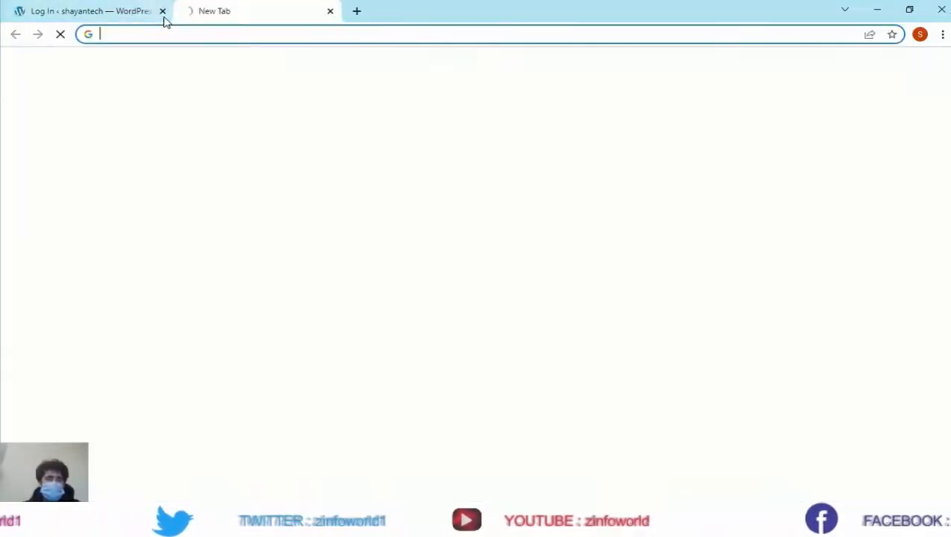
click(162, 11)
click(172, 33)
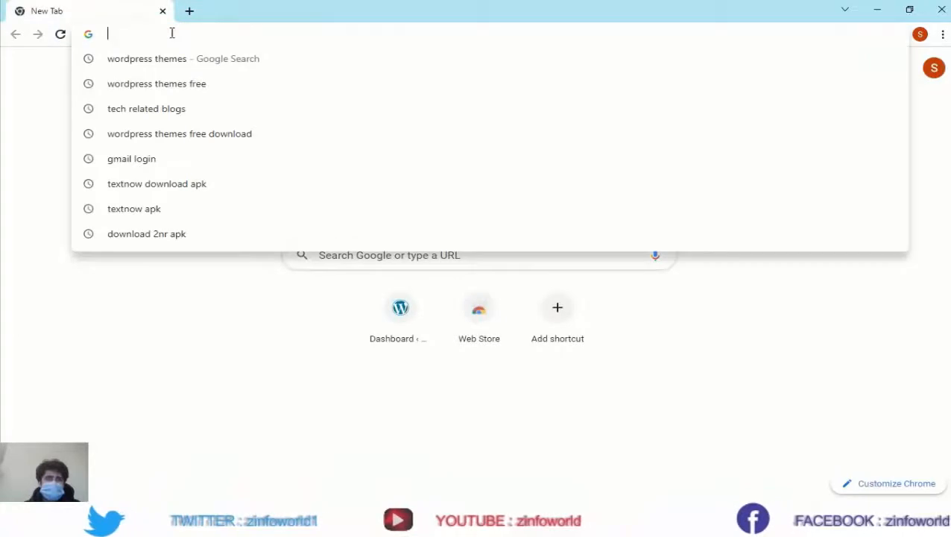
text(sha)
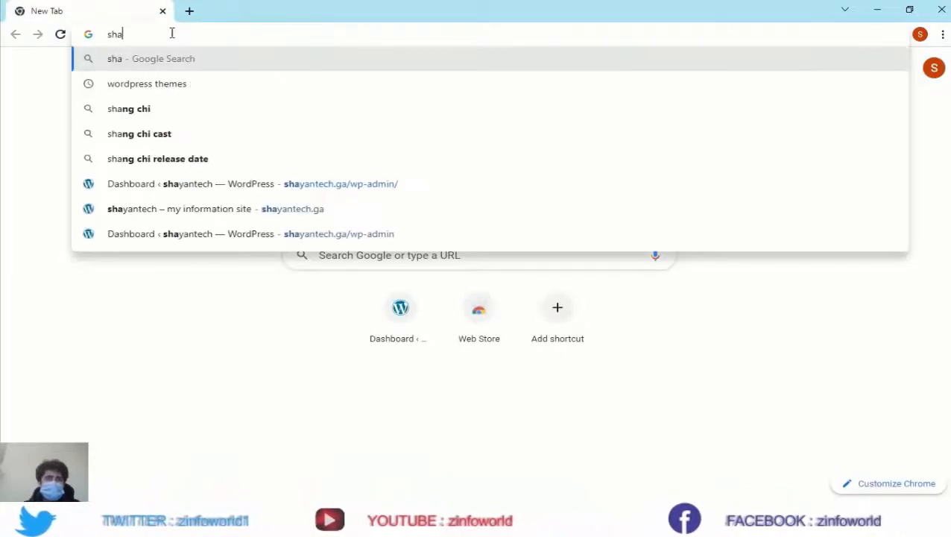
text(yantech)
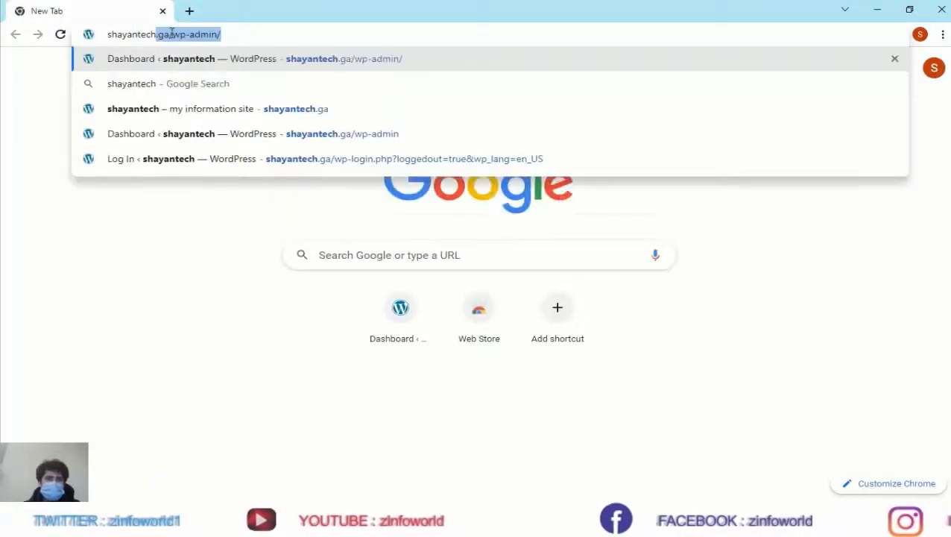
text(.ga)
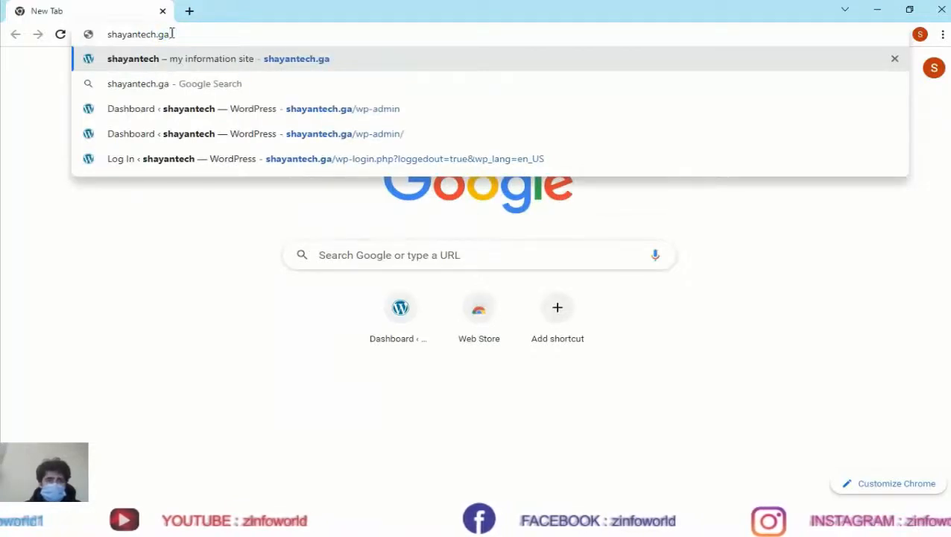
text(/)
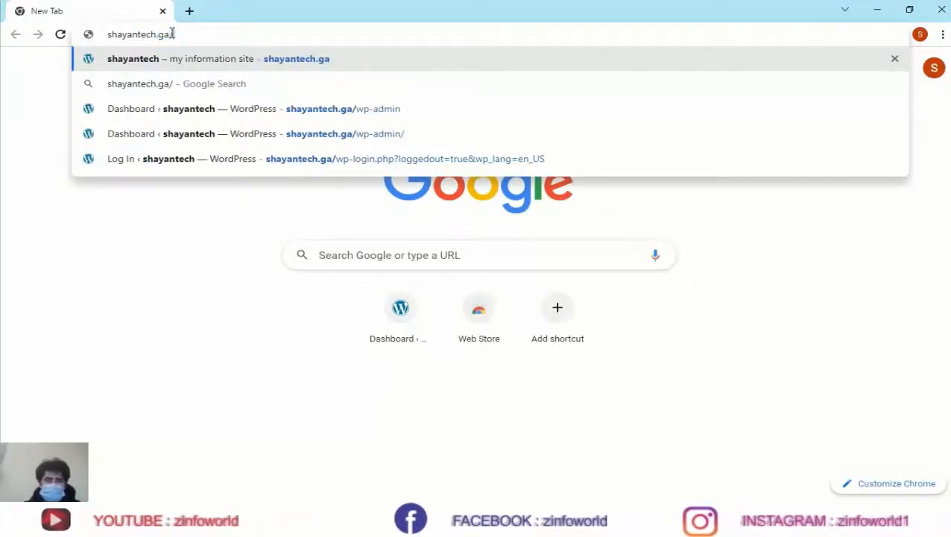
text(wp)
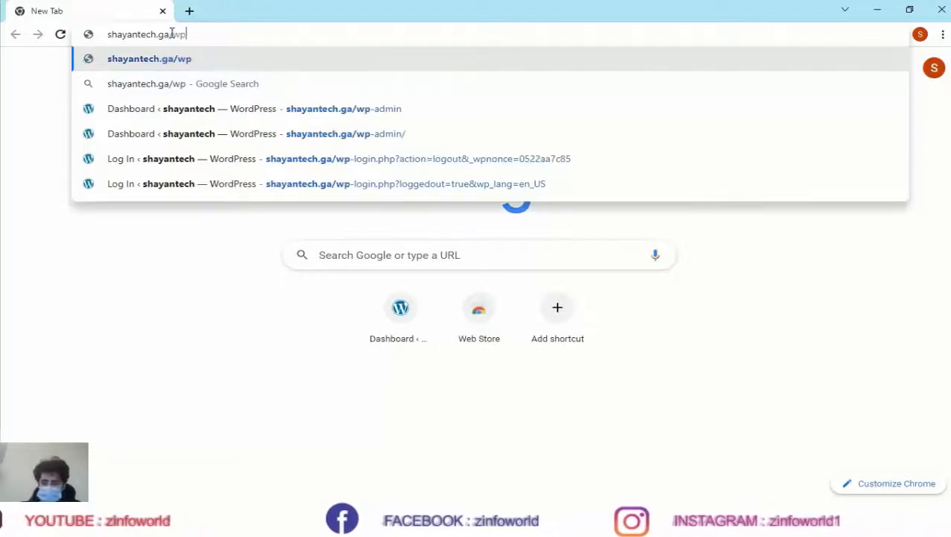
text(-admin)
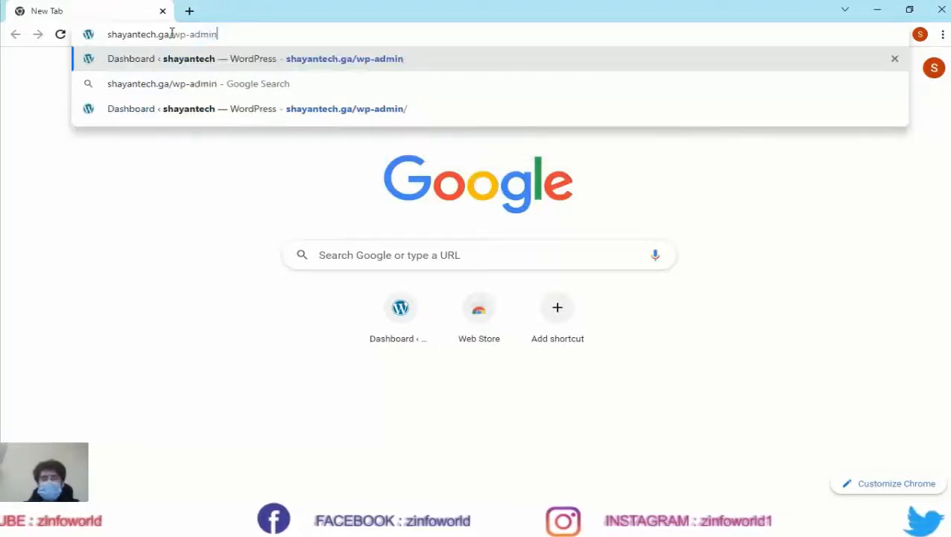
key(Return)
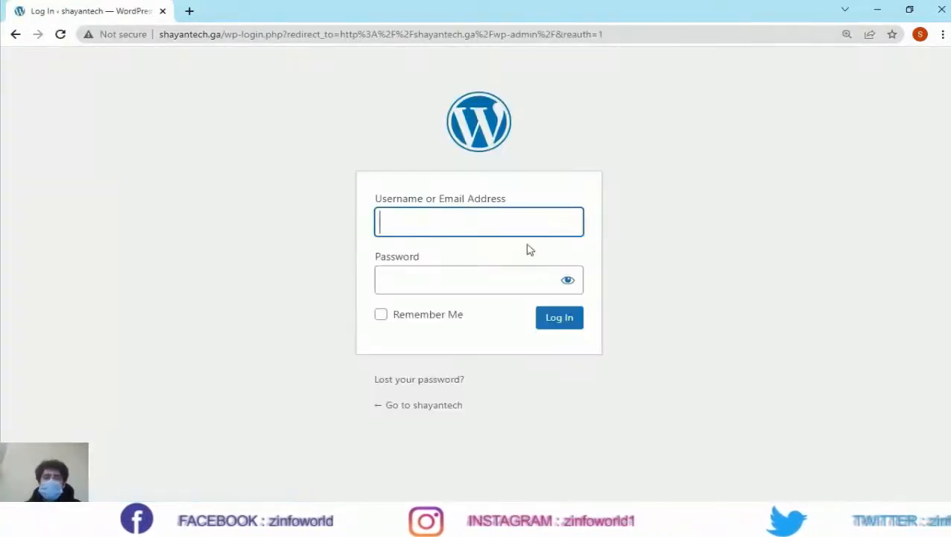
Log in with the saved admin username, the account password and Remember Me, then view the live site
click(437, 220)
click(440, 254)
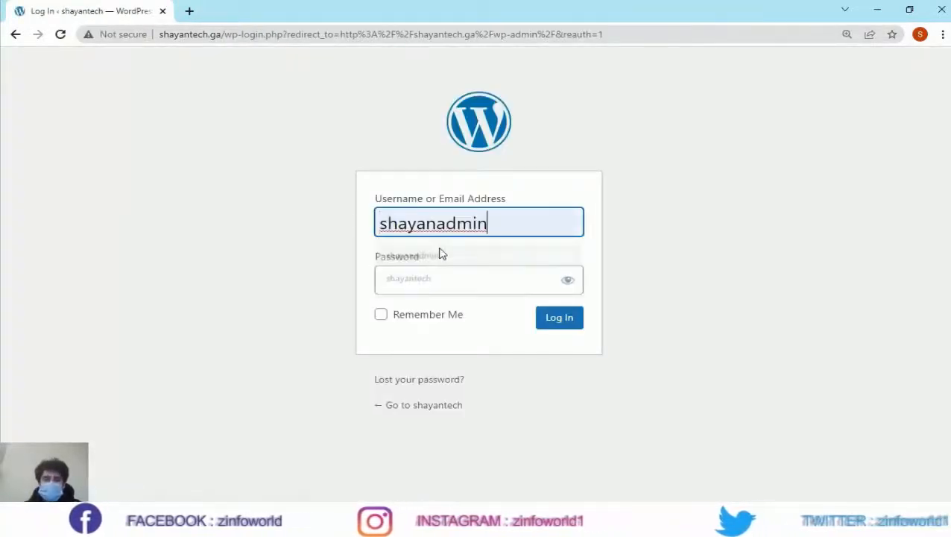
click(475, 277)
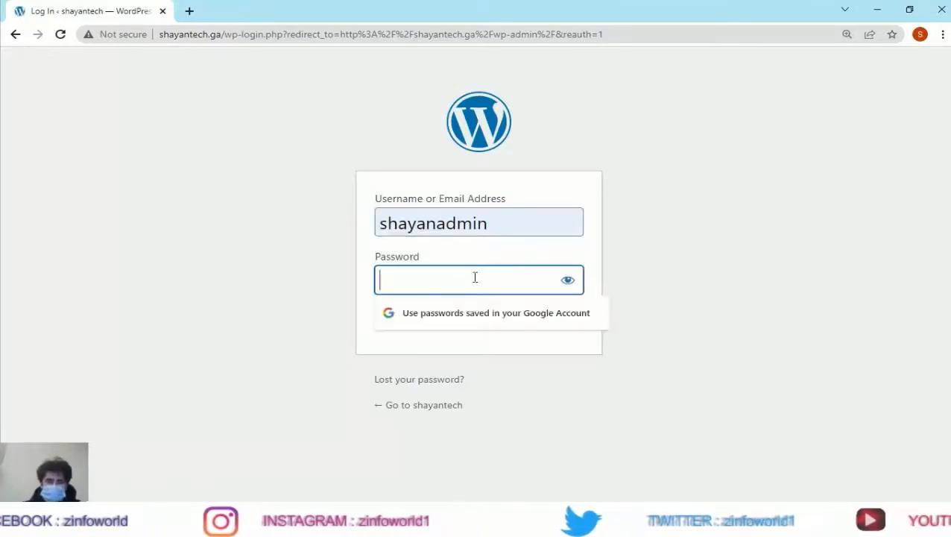
text(sh)
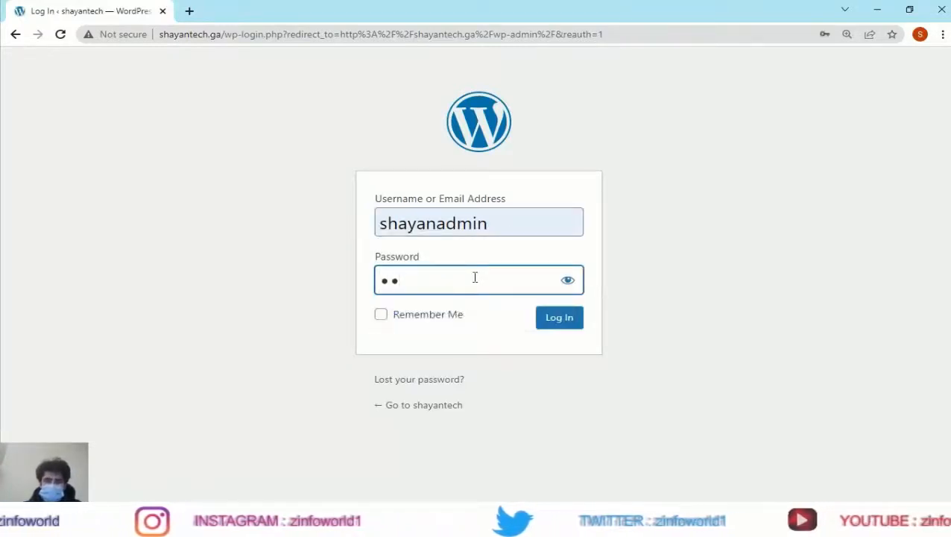
text(ayantech)
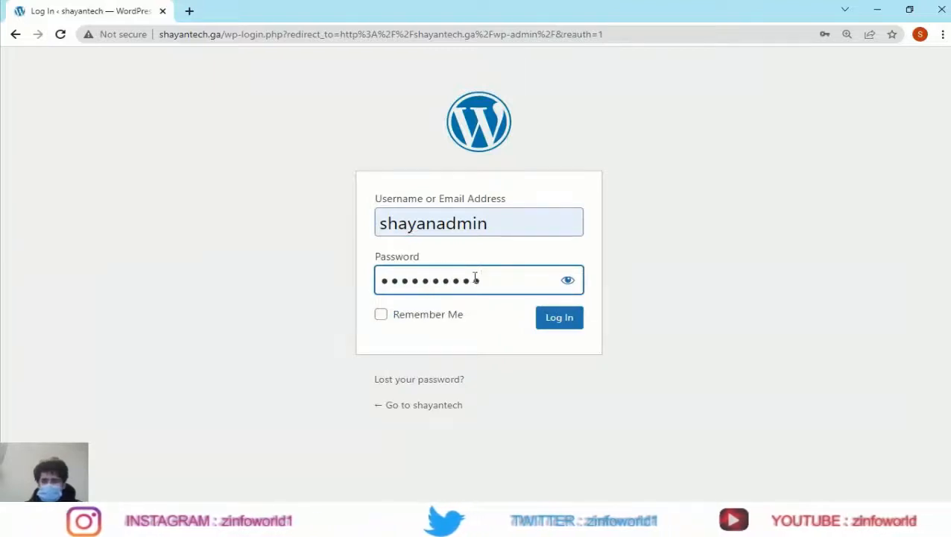
click(377, 316)
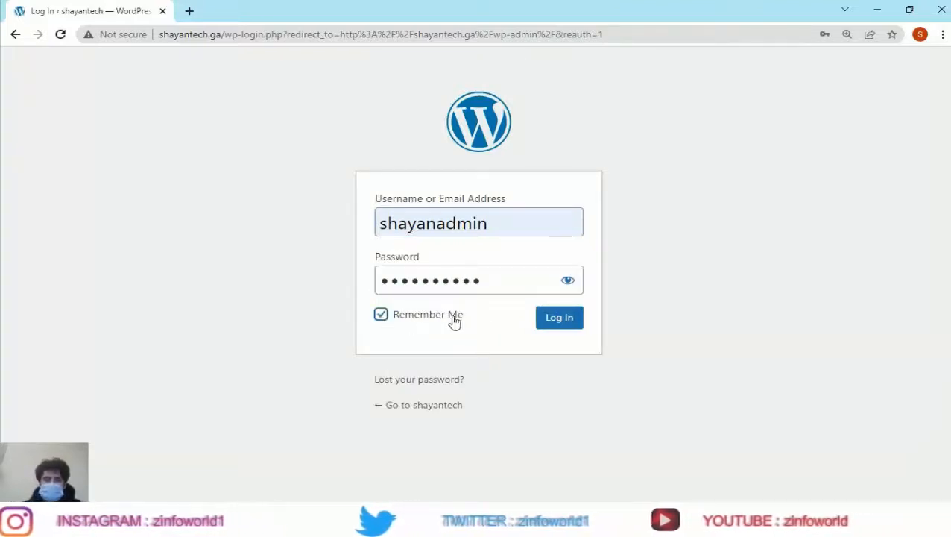
click(571, 325)
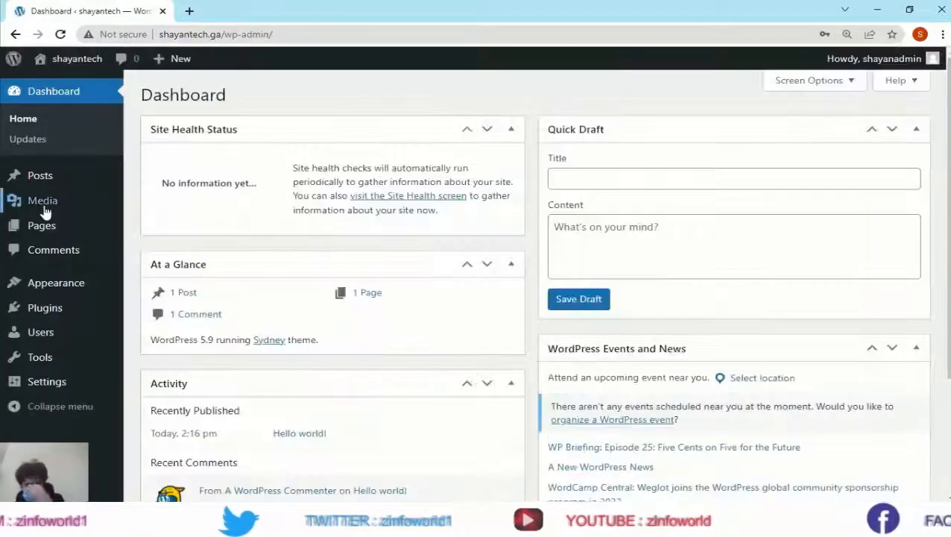
mouse_move(61, 64)
click(53, 86)
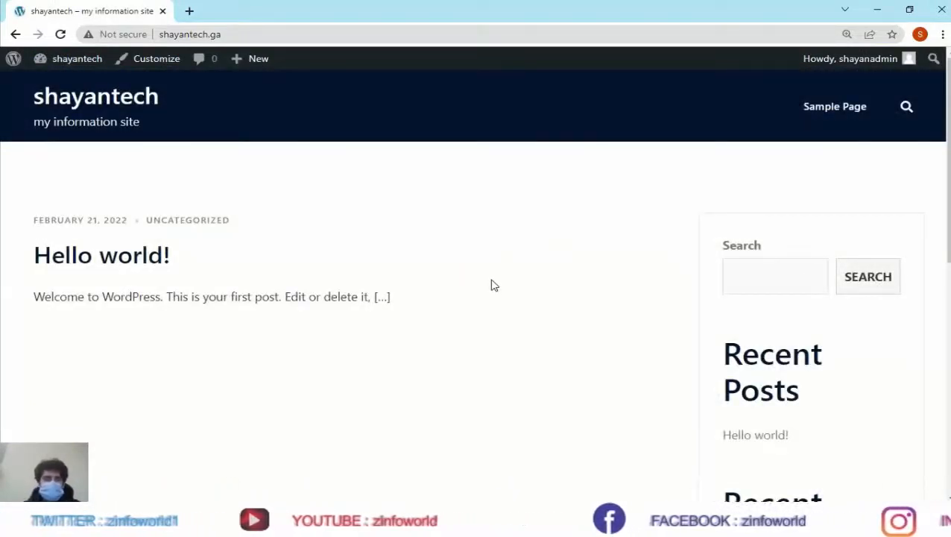
Search Google for 'wordpress themes' in a new tab and skim the results
click(189, 10)
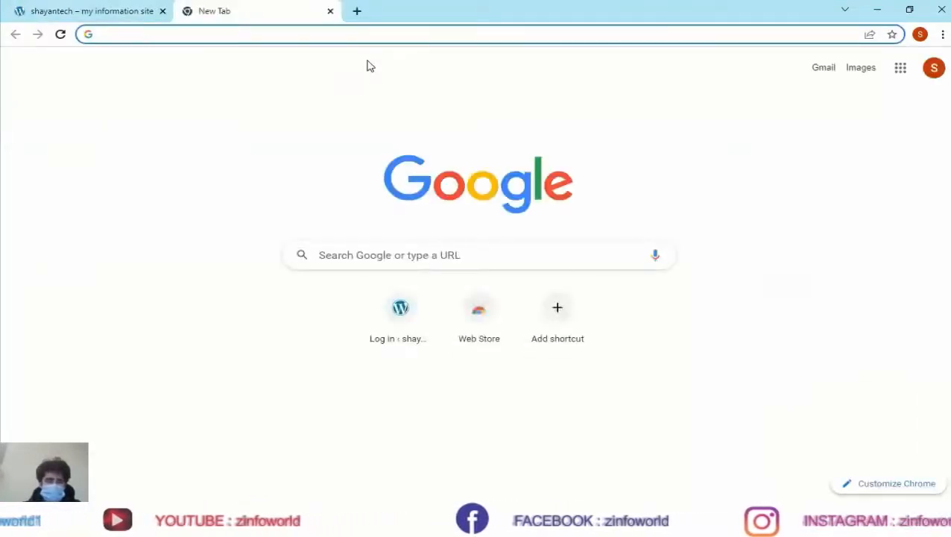
text(w)
key(BackSpace)
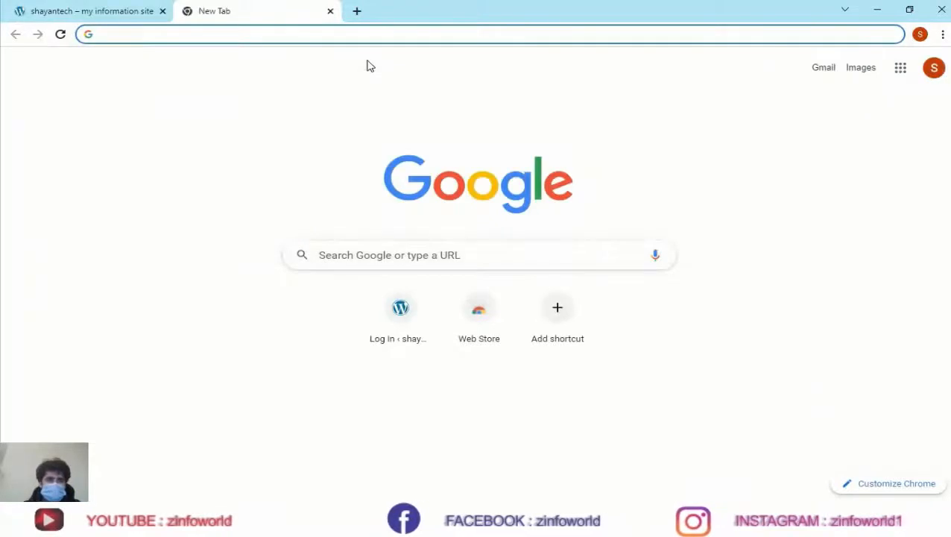
text(world)
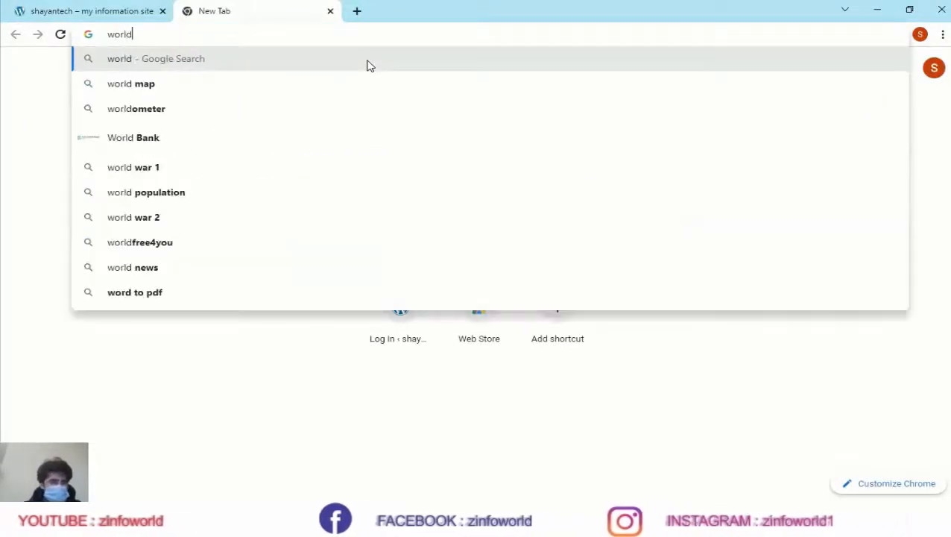
text(press th)
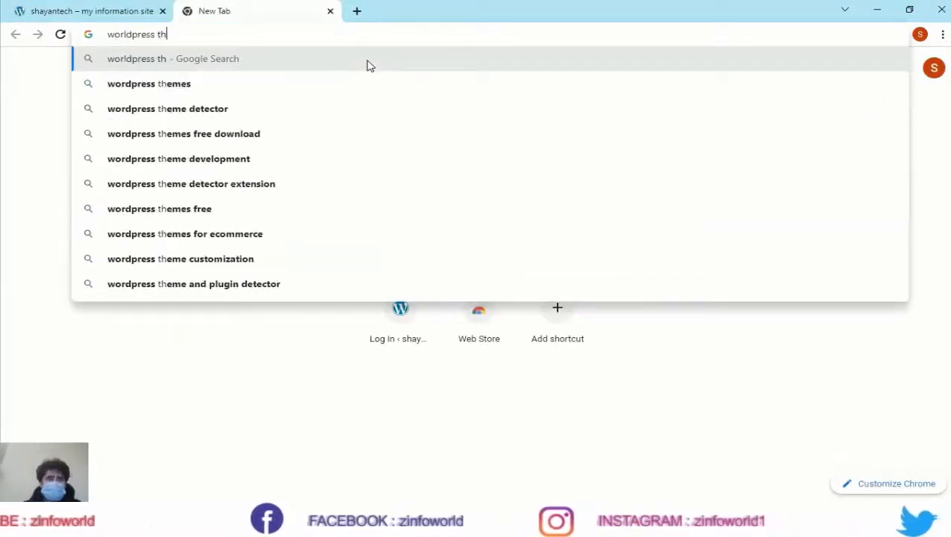
key(Down)
key(Return)
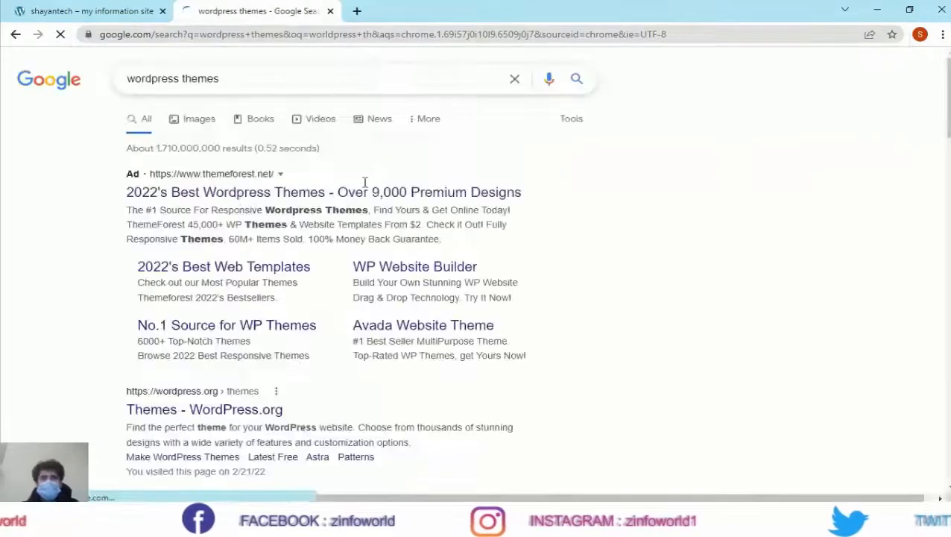
scroll(263, 323, down, 6)
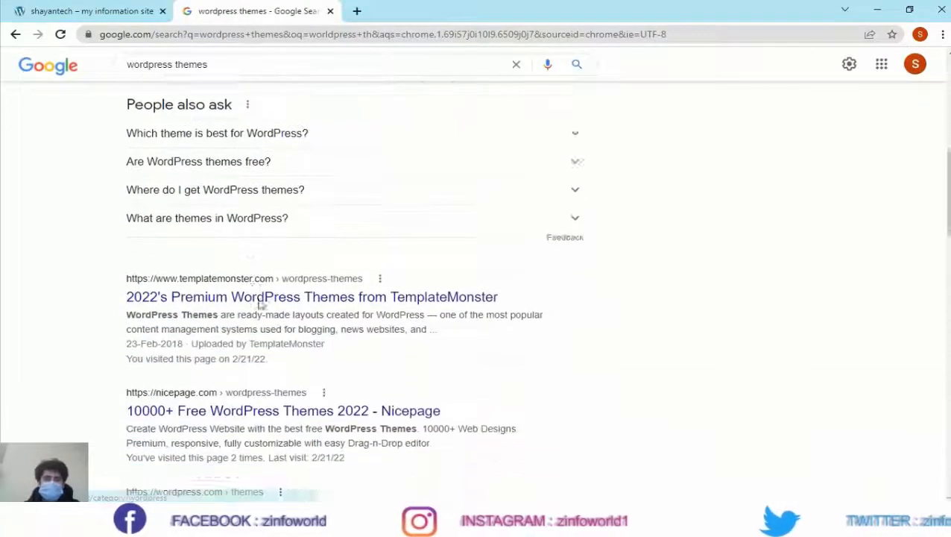
scroll(255, 365, up, 8)
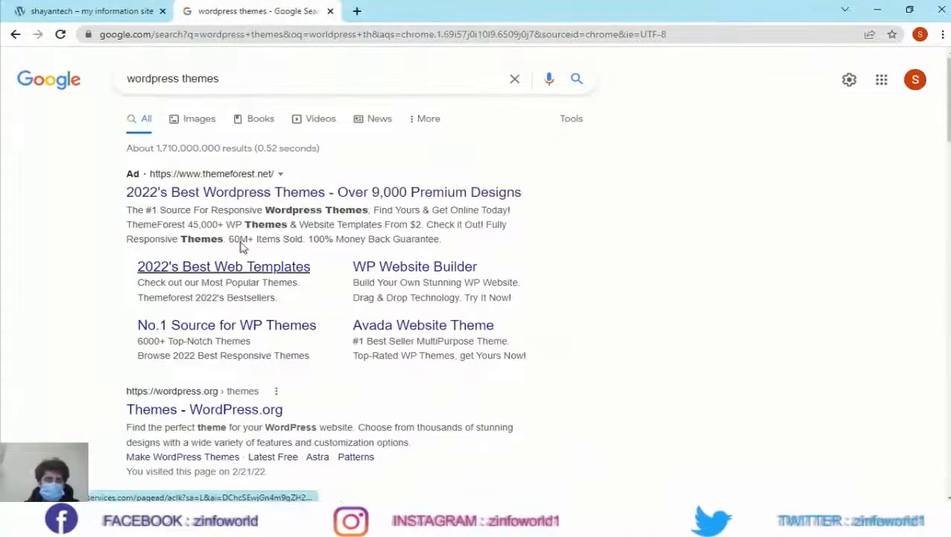
Open the two ThemeForest links and the WordPress.org themes result in new tabs
right_click(237, 188)
click(261, 194)
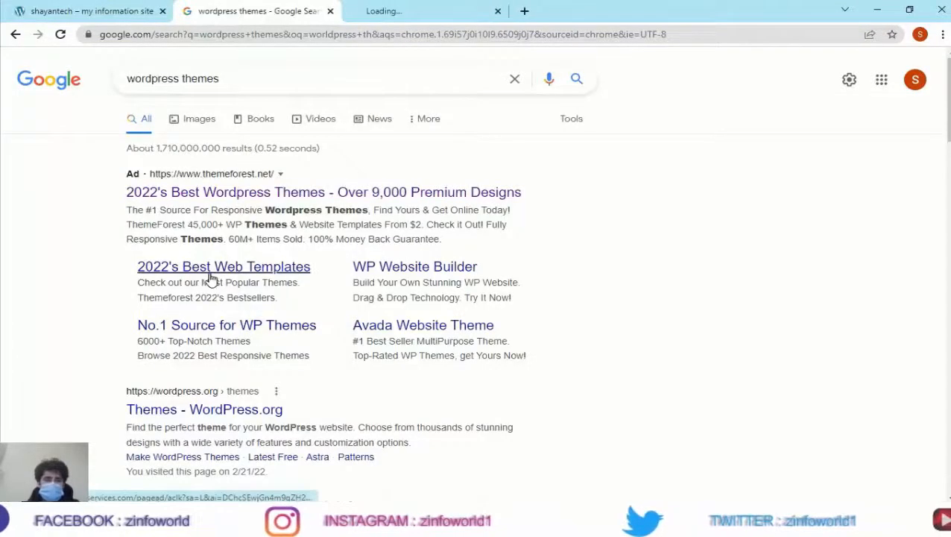
right_click(209, 273)
click(252, 278)
scroll(227, 285, down, 3)
right_click(211, 207)
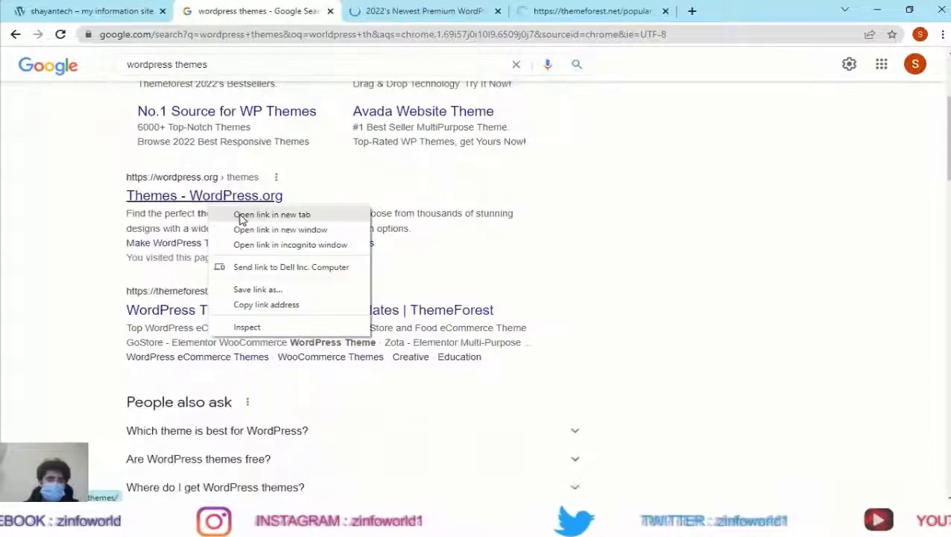
click(240, 216)
Open the ThemeForest, TemplateMonster and Nicepage results in new tabs too
scroll(208, 186, down, 2)
right_click(222, 163)
click(242, 181)
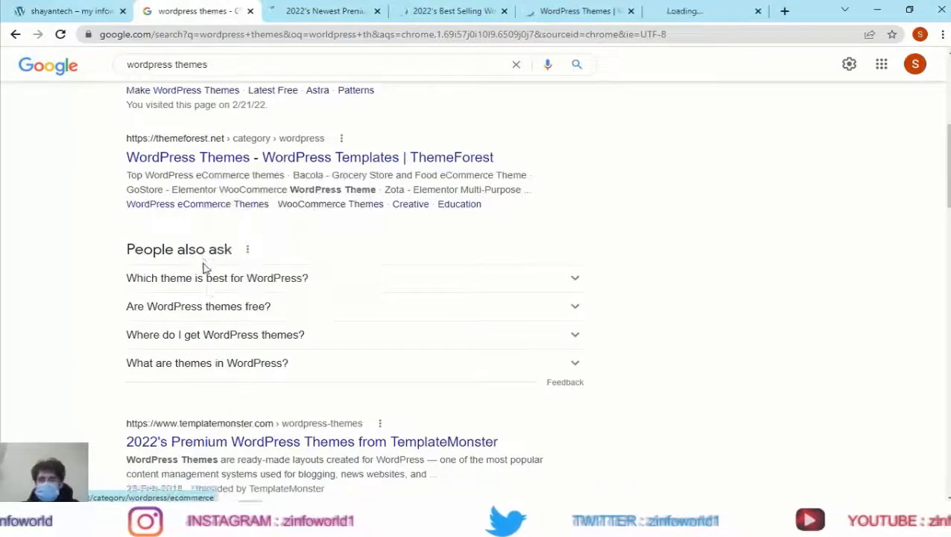
scroll(205, 268, down, 2)
right_click(216, 280)
click(240, 284)
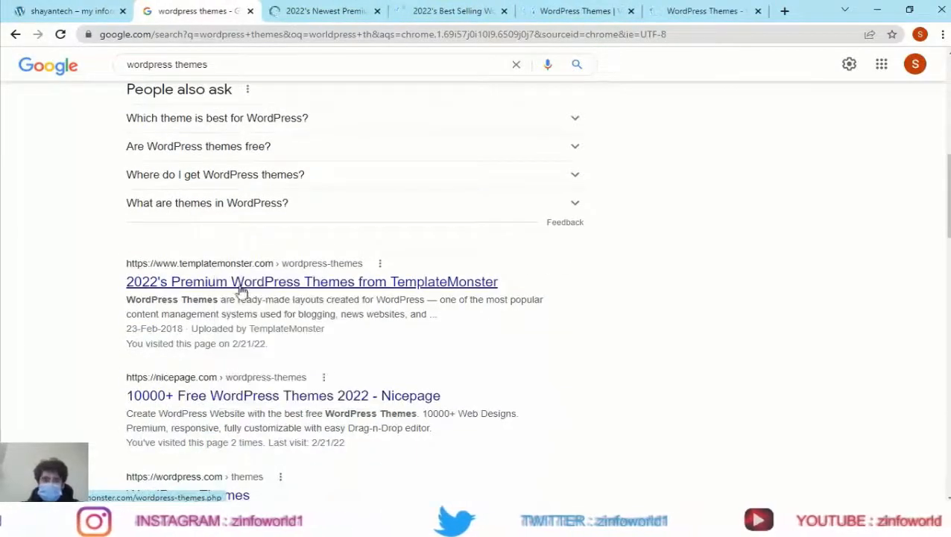
right_click(207, 395)
click(250, 271)
Browse, then close the ThemeForest newest, ThemeForest best-selling and WordPress.org themes pages
click(249, 11)
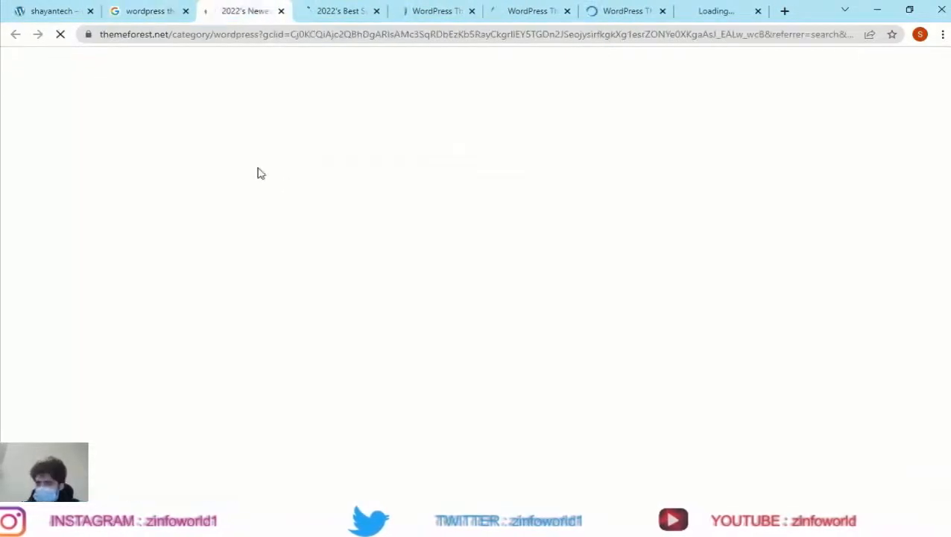
scroll(516, 328, down, 2)
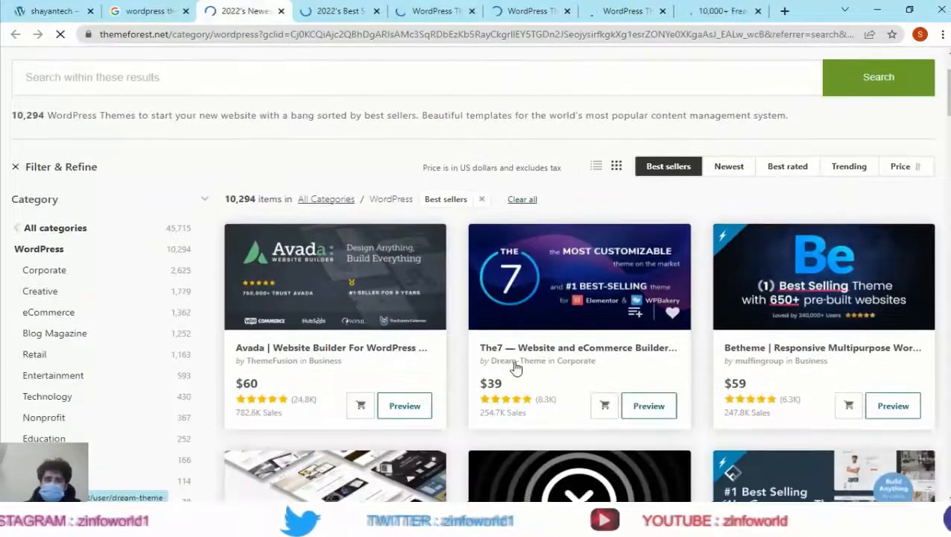
scroll(516, 367, up, 4)
click(281, 12)
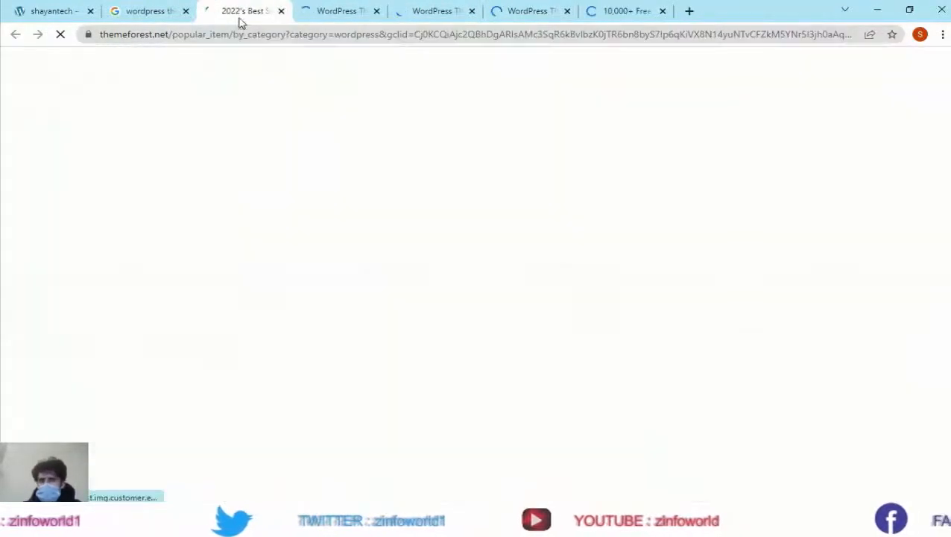
scroll(498, 382, down, 3)
scroll(252, 57, up, 3)
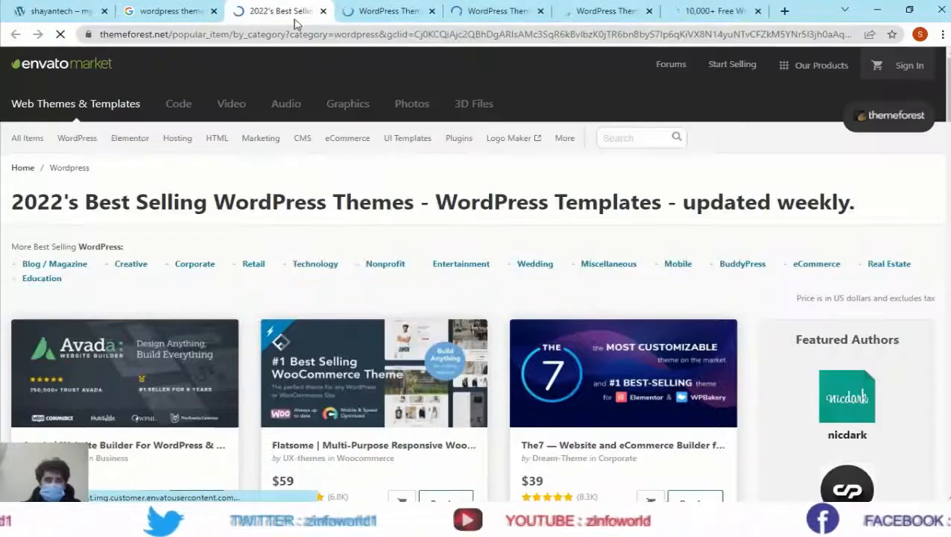
click(323, 11)
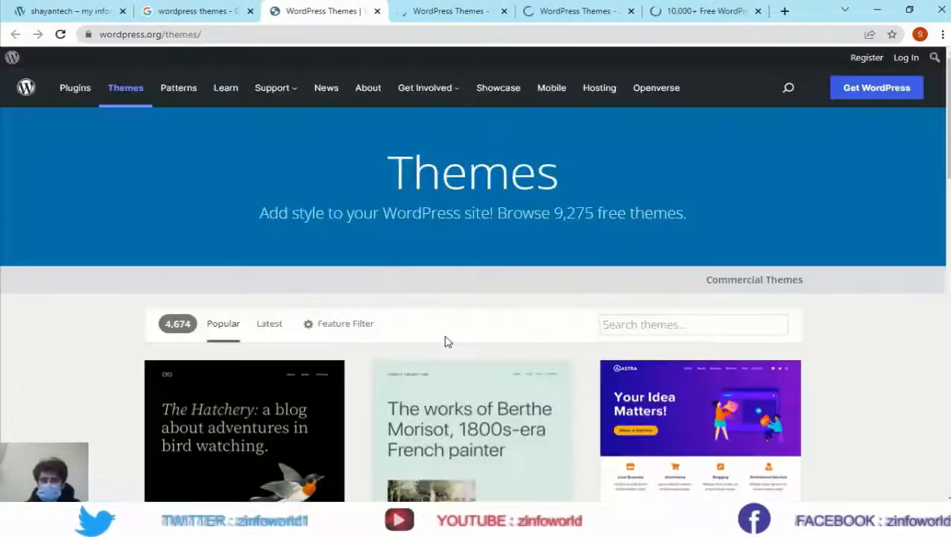
scroll(447, 341, down, 8)
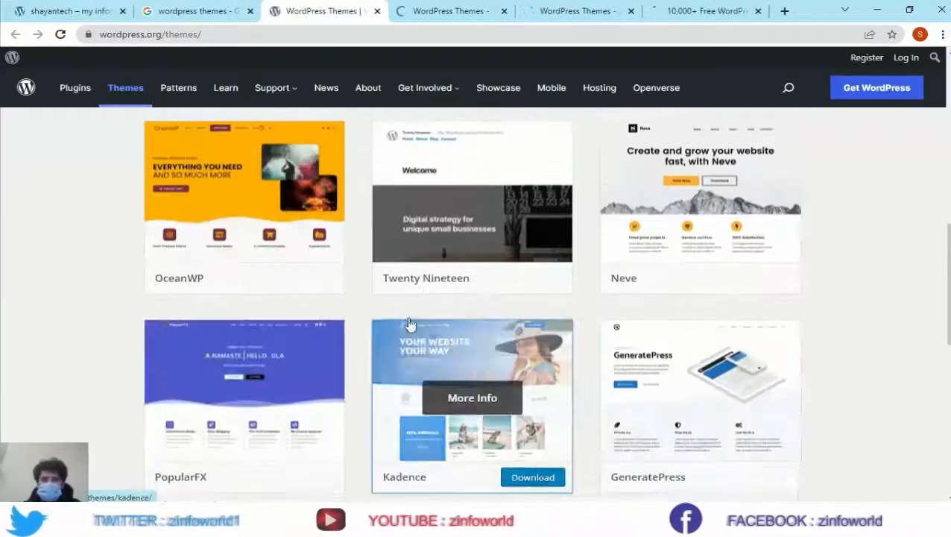
scroll(409, 324, up, 8)
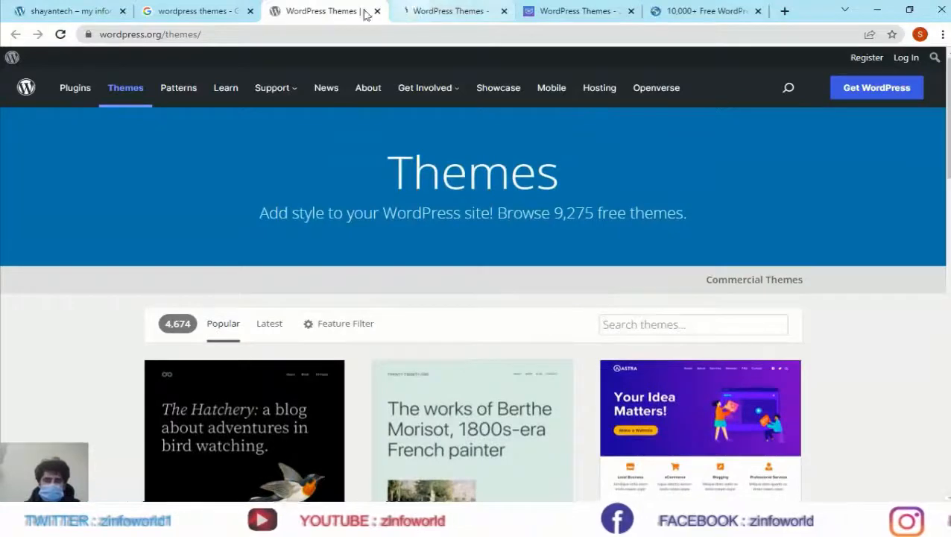
click(377, 11)
mouse_move(407, 138)
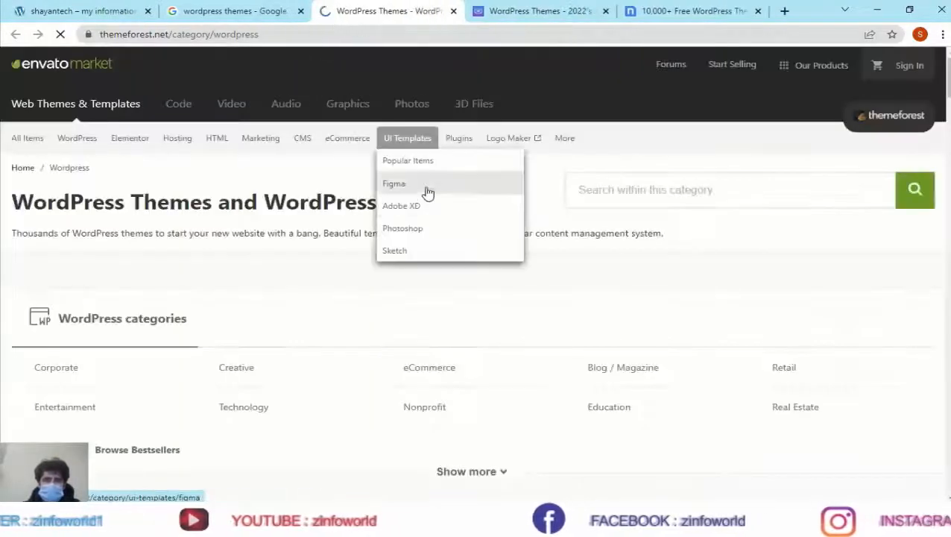
scroll(419, 237, down, 5)
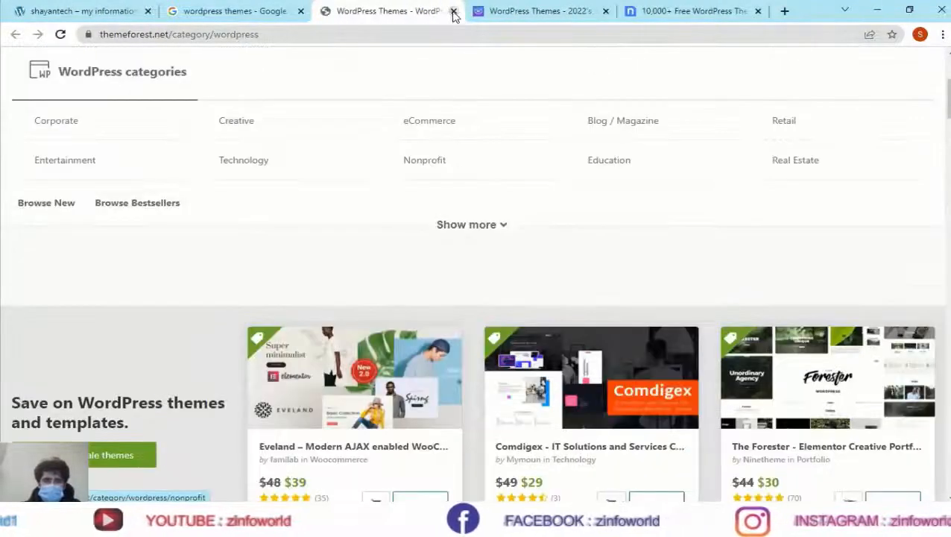
Close the ThemeForest WordPress category page and switch to Nicepage's free themes page
click(453, 11)
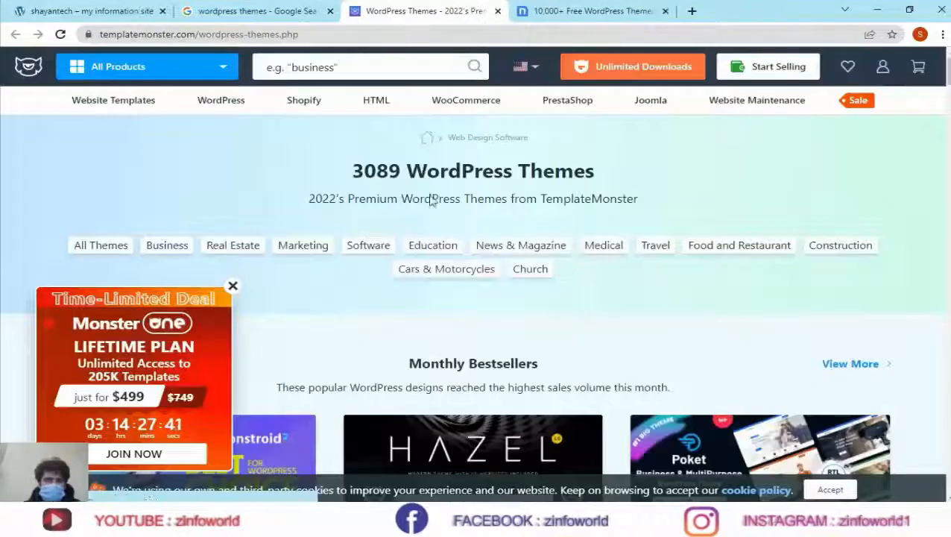
scroll(433, 197, down, 6)
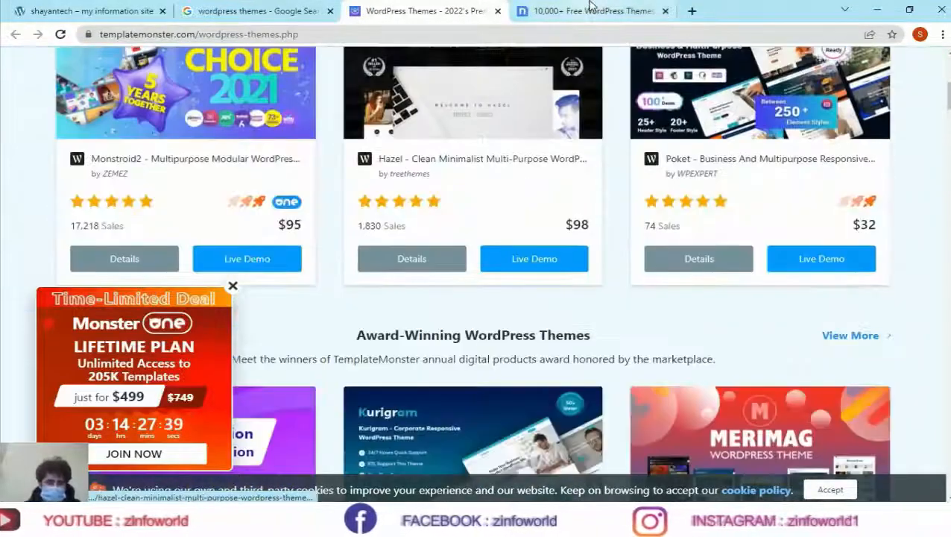
click(588, 11)
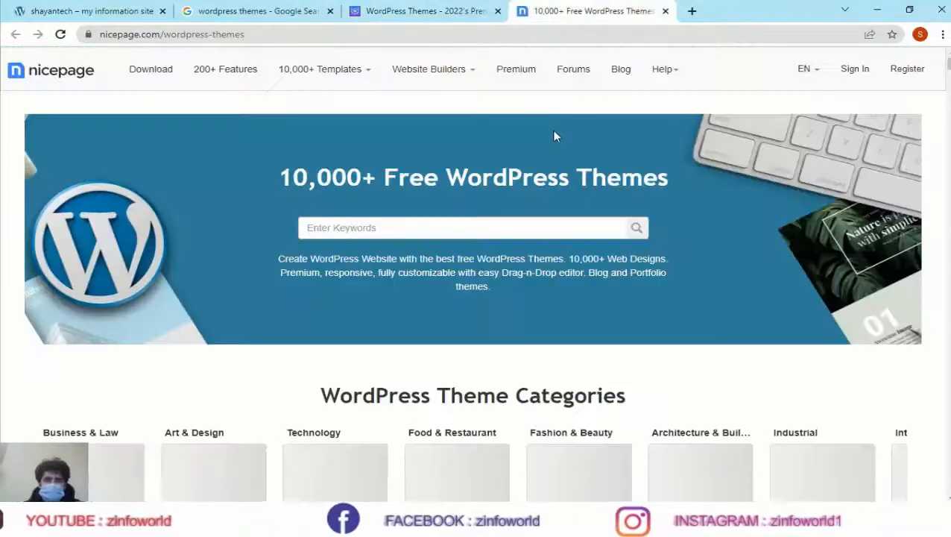
scroll(543, 251, down, 5)
scroll(543, 254, up, 2)
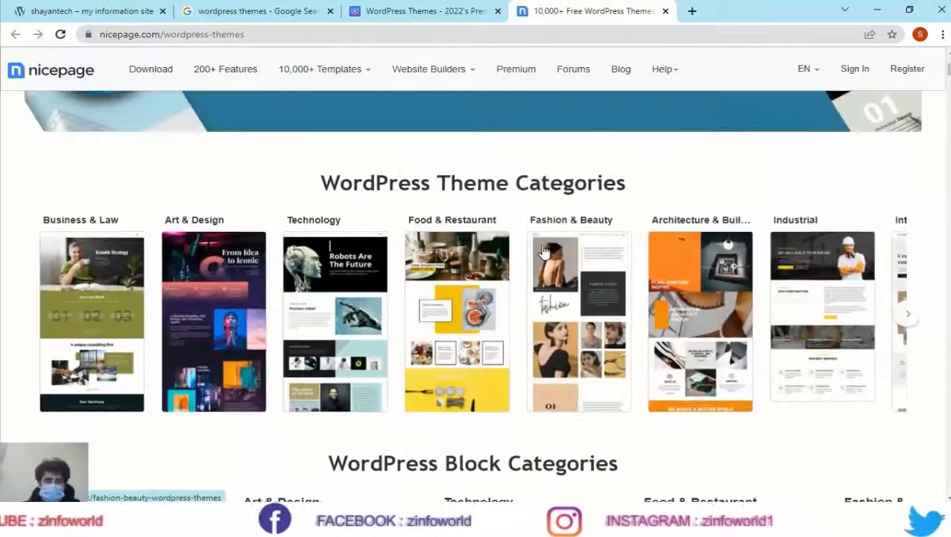
Scroll through Nicepage's theme categories like Business & Law, Technology and Industrial
scroll(537, 256, down, 6)
scroll(525, 258, down, 3)
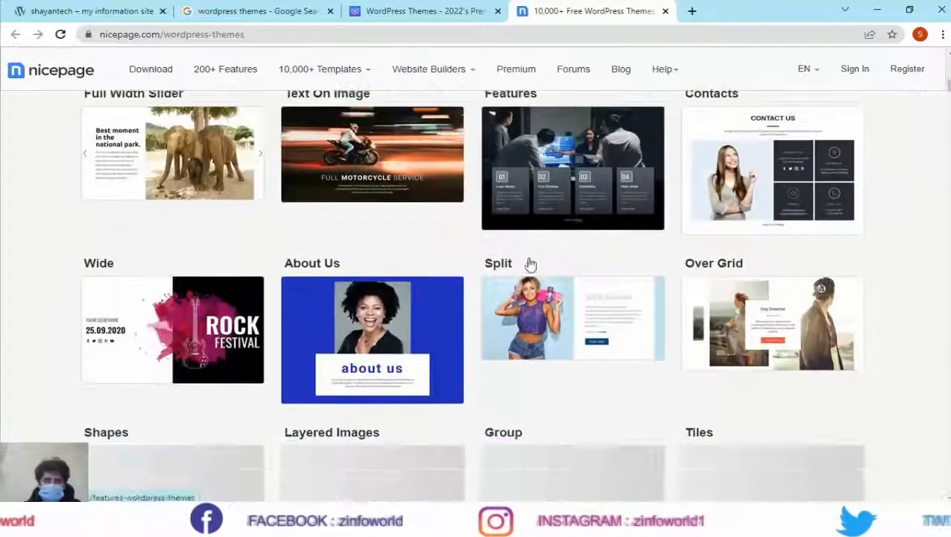
scroll(616, 346, down, 3)
scroll(616, 346, down, 3)
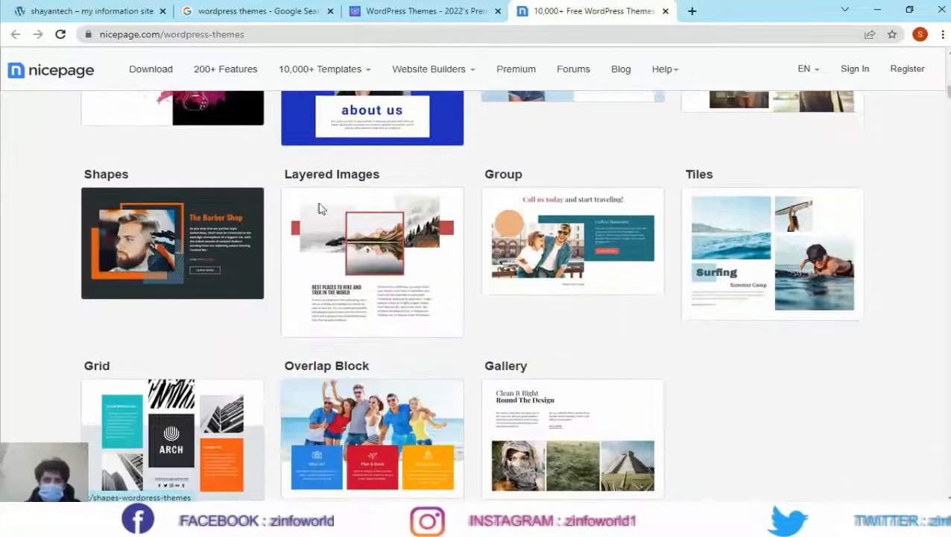
scroll(365, 287, down, 4)
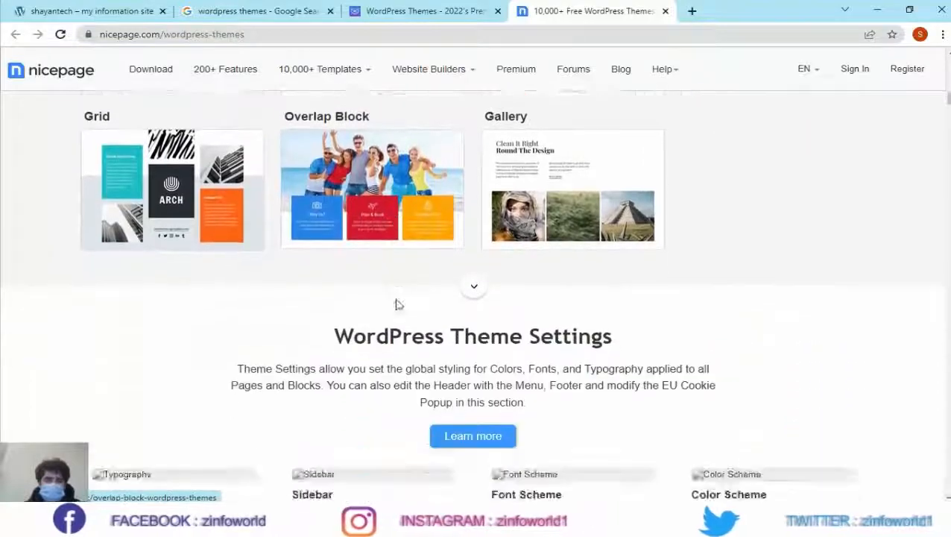
scroll(328, 309, up, 4)
scroll(284, 303, up, 8)
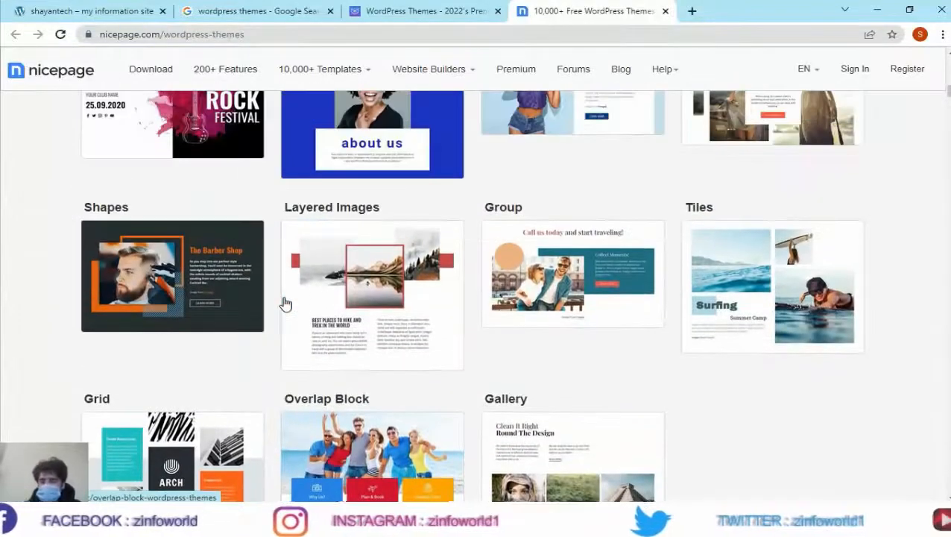
scroll(284, 304, up, 3)
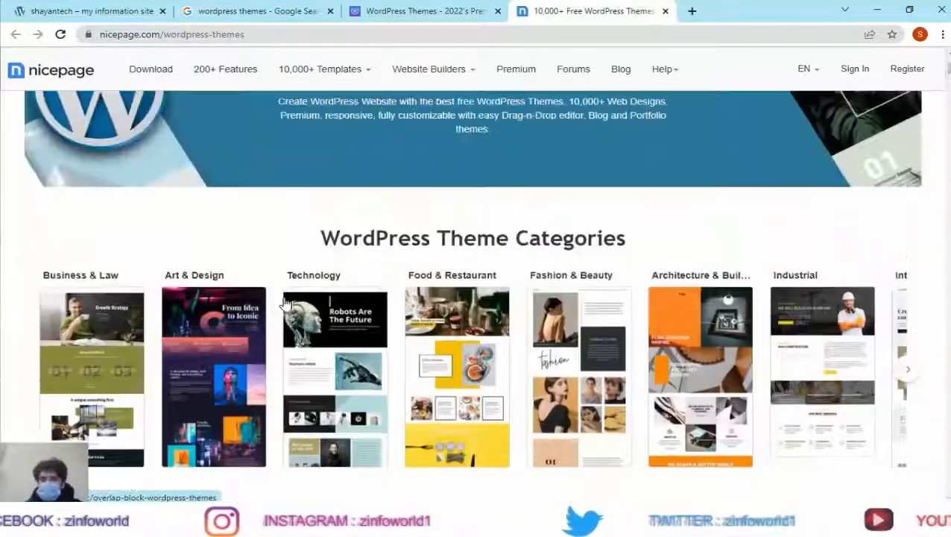
scroll(283, 304, down, 3)
scroll(641, 303, up, 5)
scroll(642, 302, down, 3)
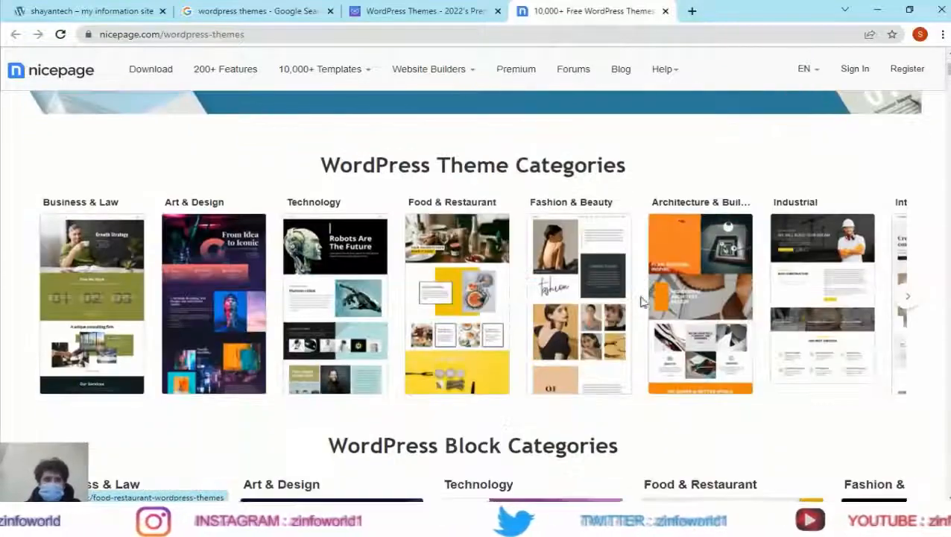
scroll(775, 305, up, 3)
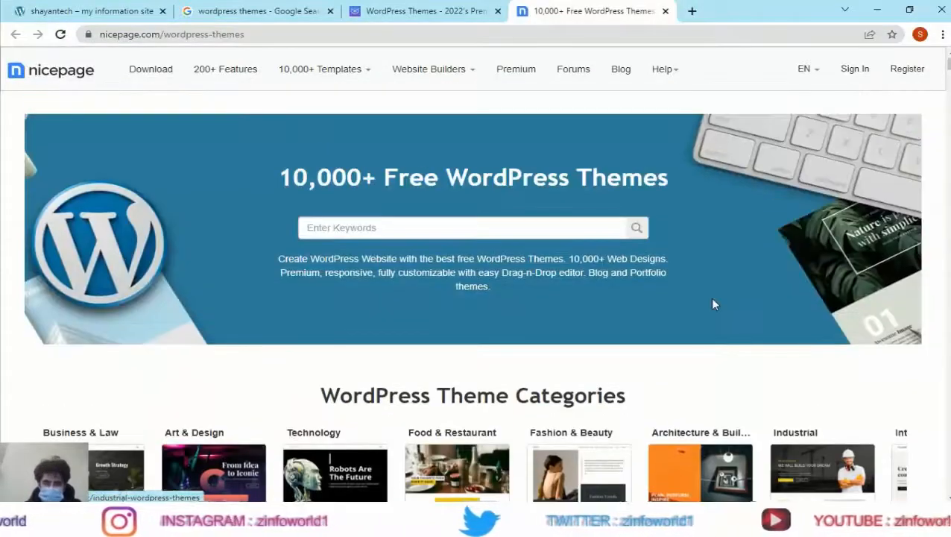
Go to the Themeisle thank-you page from the 'th' address suggestion and dismiss the download bar
click(375, 37)
text(th)
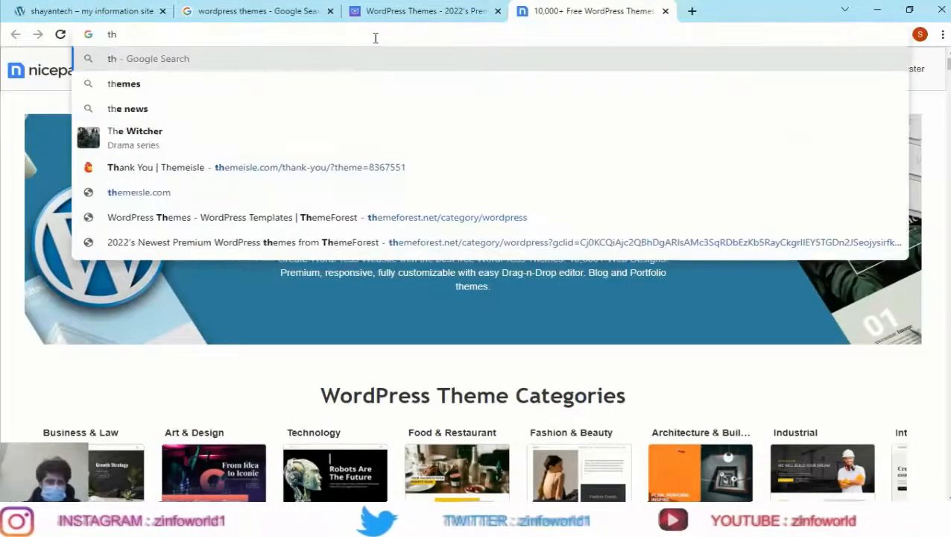
click(200, 174)
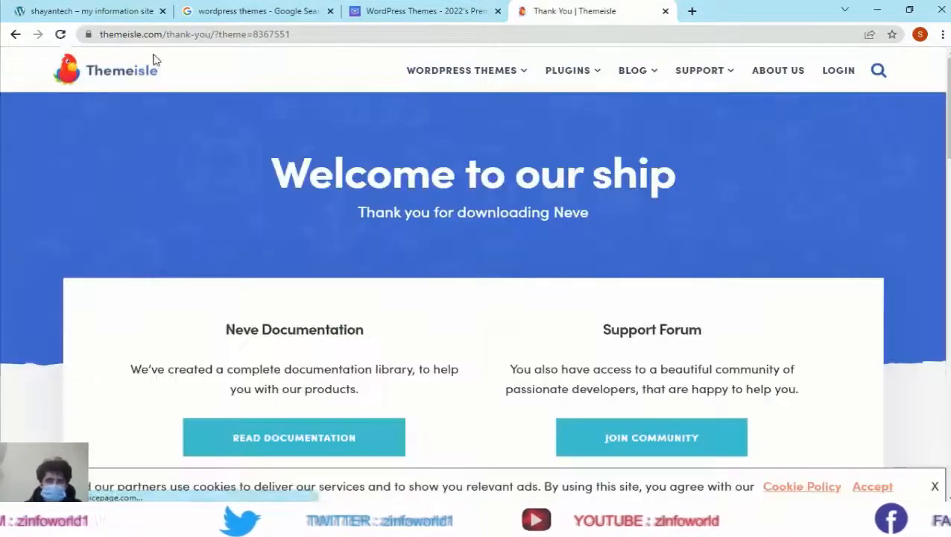
click(101, 34)
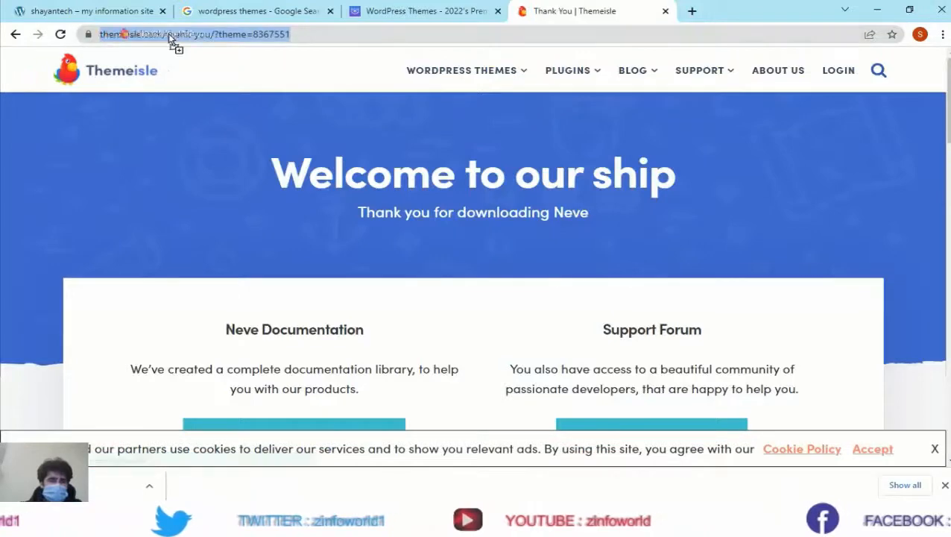
click(944, 486)
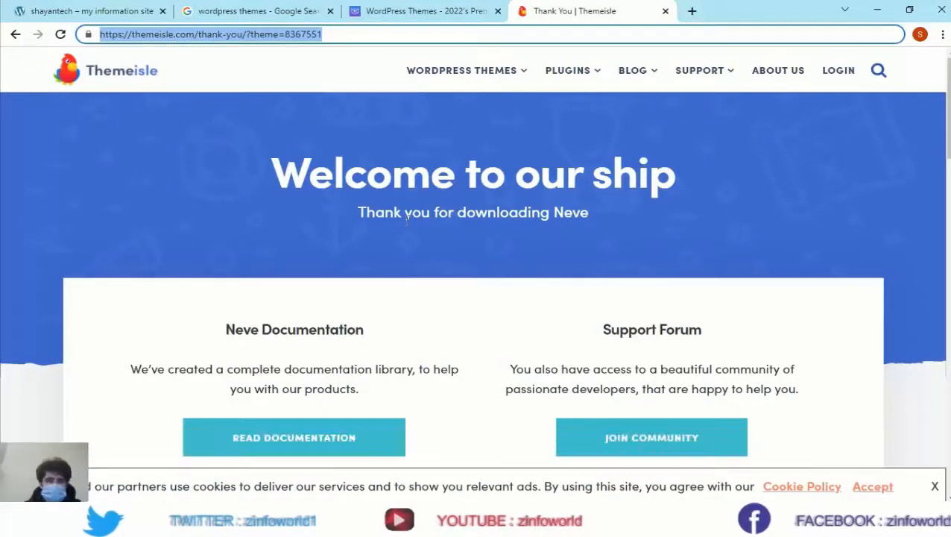
scroll(403, 234, down, 5)
scroll(389, 229, up, 5)
mouse_move(470, 73)
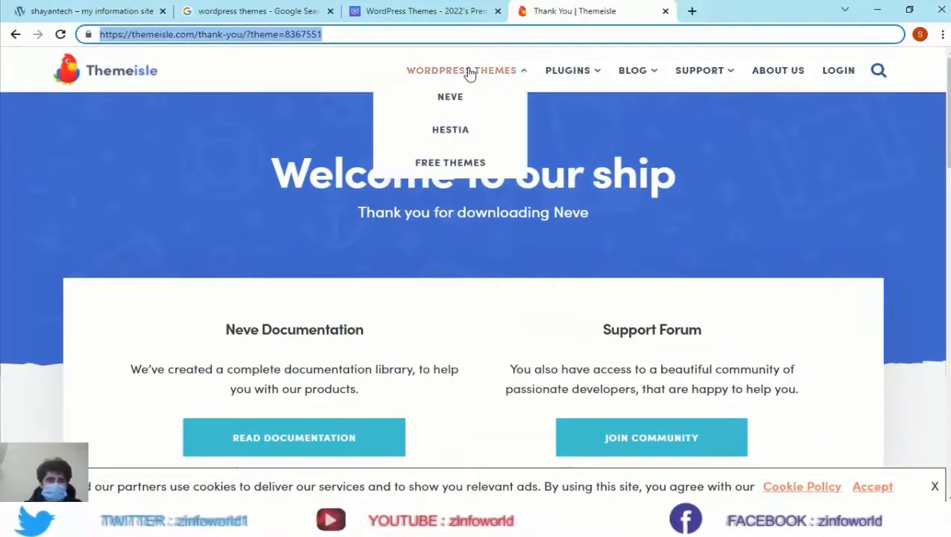
Edit the address down to themeisle.com and load the Themeisle homepage
triple_click(343, 36)
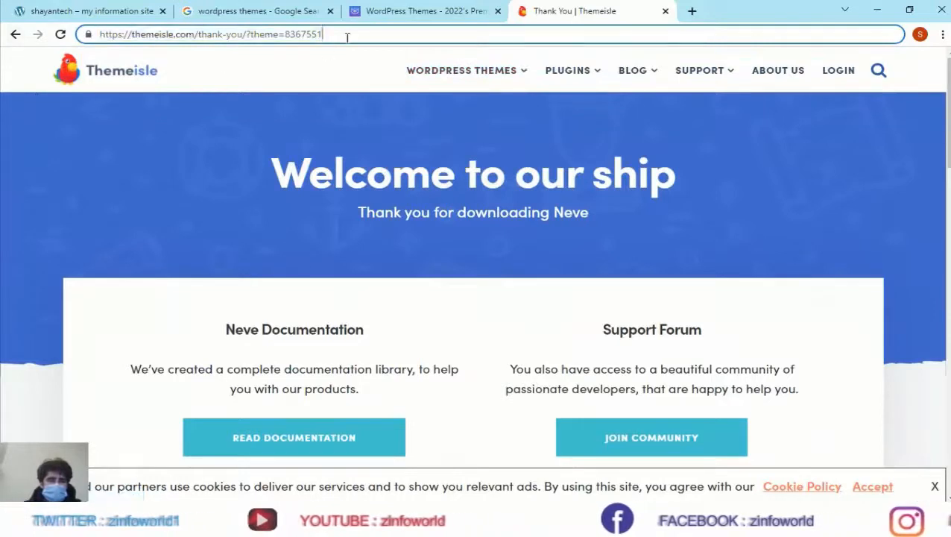
text(the)
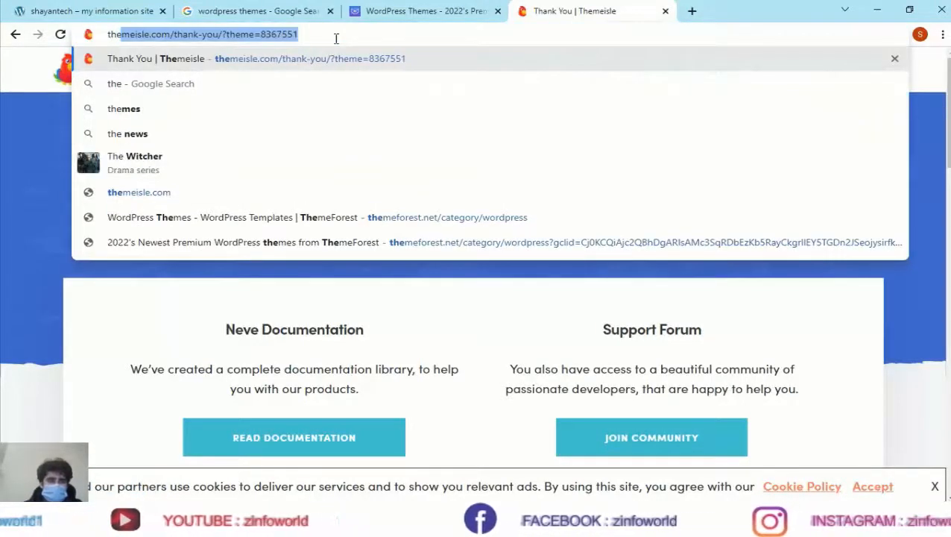
key(BackSpace)
key(Up)
key(Right)
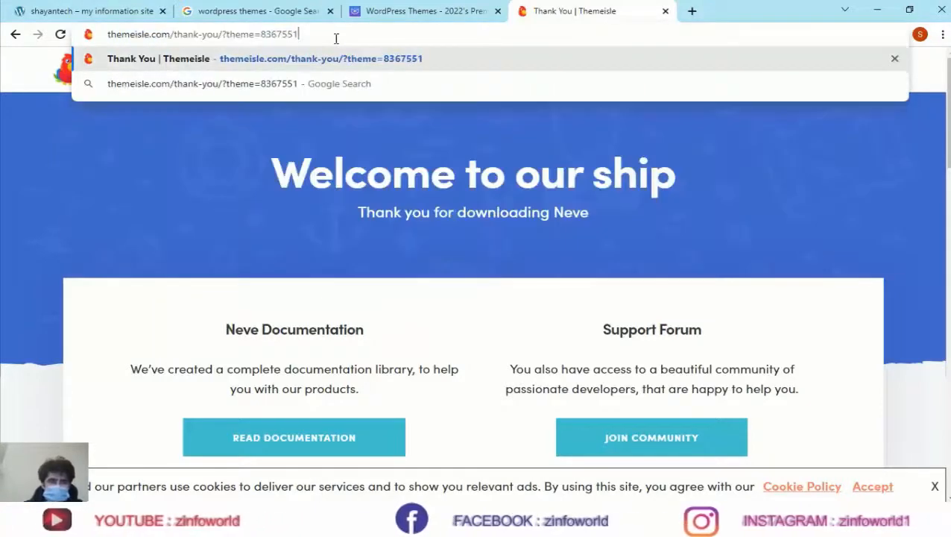
key(BackSpace)
key(BackSpace)
key(BackSpace)
key(BackSpace)
key(BackSpace)
key(BackSpace)
key(BackSpace)
key(BackSpace)
key(BackSpace)
key(BackSpace)
key(BackSpace)
key(BackSpace)
key(BackSpace)
key(BackSpace)
key(BackSpace)
key(BackSpace)
key(BackSpace)
key(BackSpace)
key(BackSpace)
key(BackSpace)
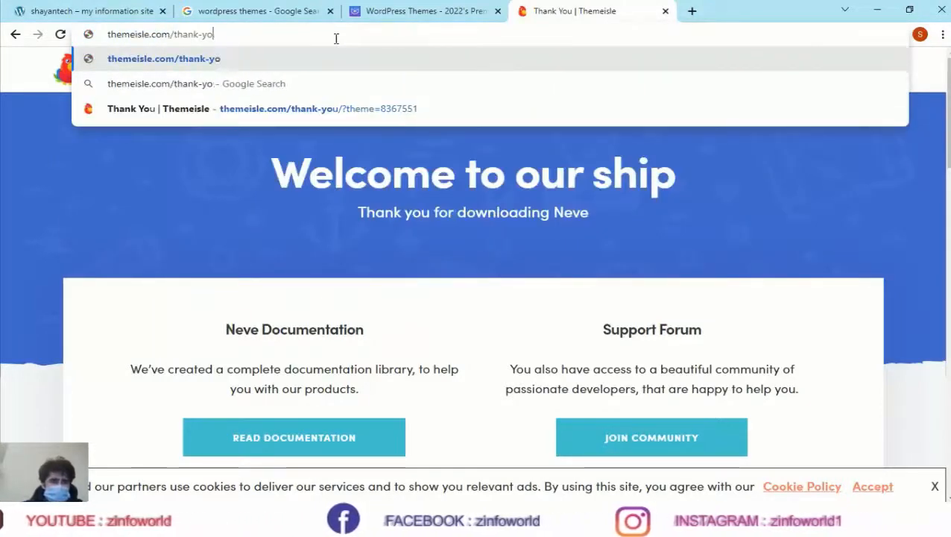
key(BackSpace)
key(BackSpace)
key(BackSpace)
key(BackSpace)
key(BackSpace)
key(Return)
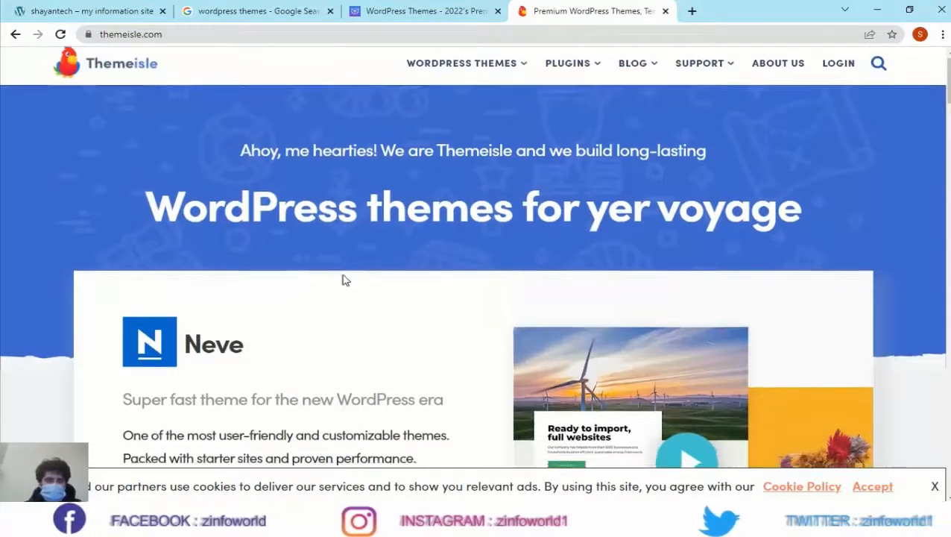
Scroll the Themeisle homepage and open the free WordPress themes collection
scroll(339, 287, down, 5)
scroll(387, 305, down, 4)
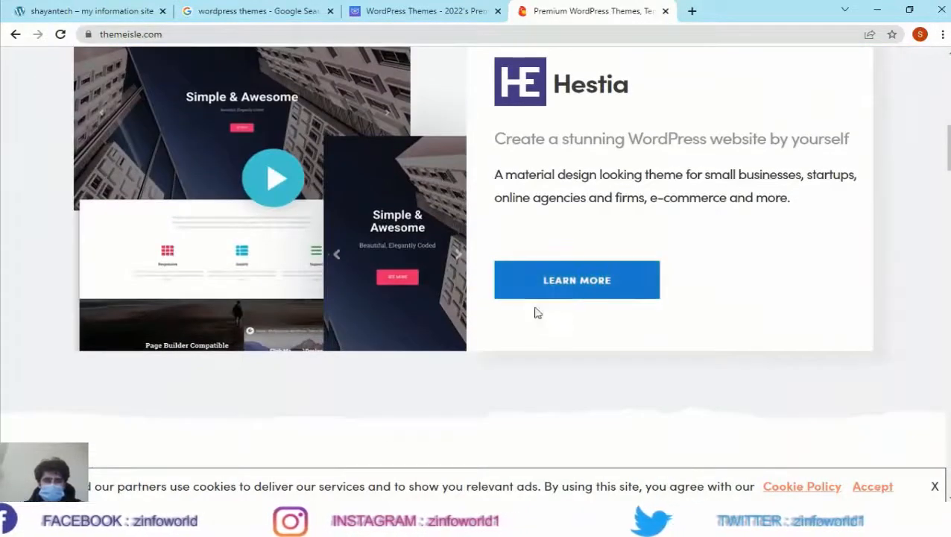
scroll(514, 311, down, 5)
click(493, 307)
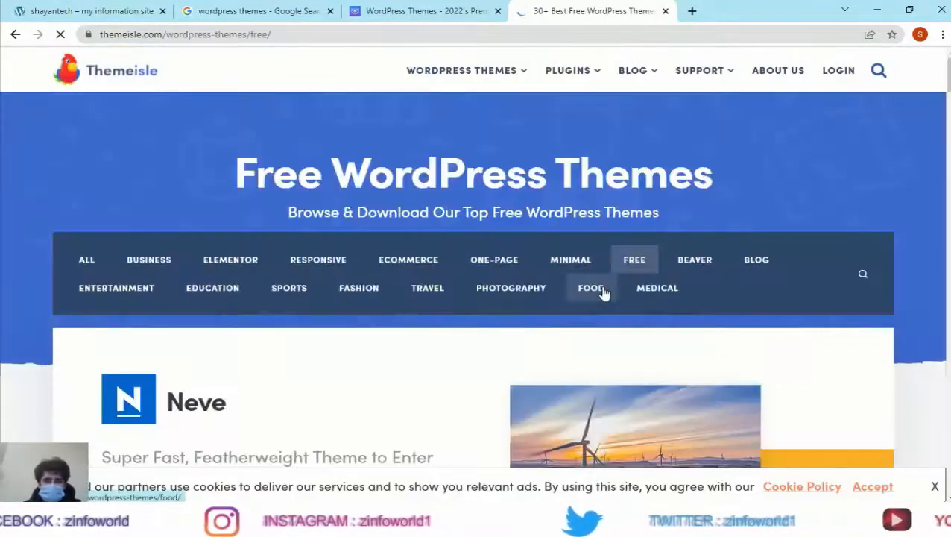
Scroll the Free WordPress Themes grid to the Apparel starter site demo
scroll(582, 322, down, 1)
scroll(581, 322, down, 12)
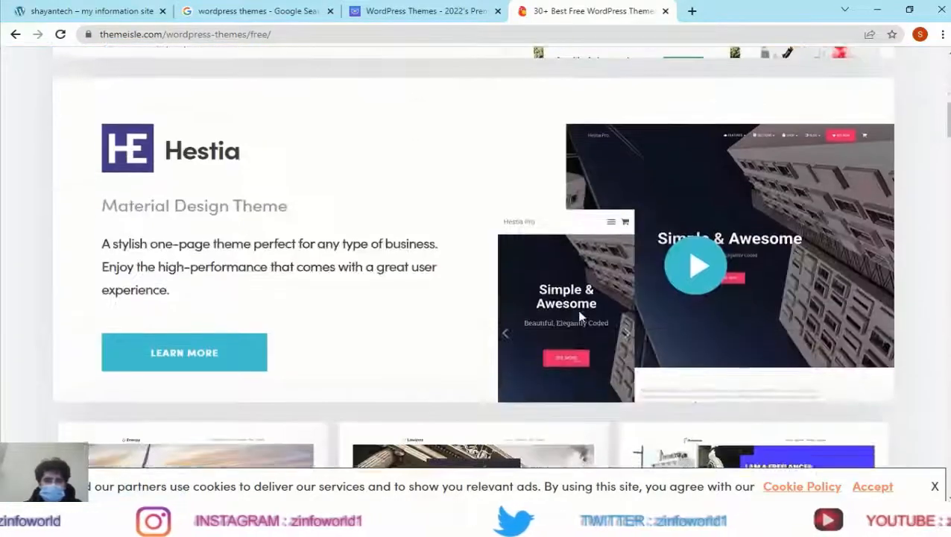
scroll(581, 307, down, 12)
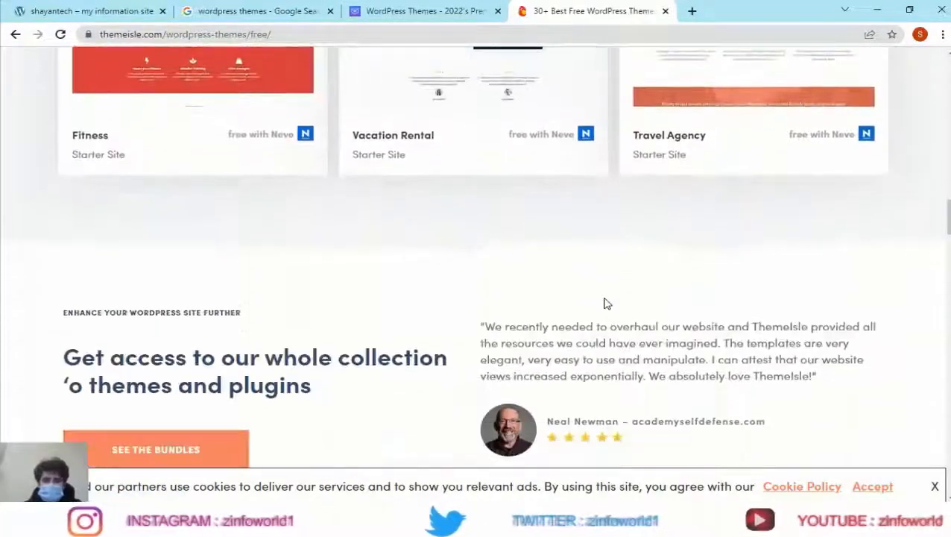
scroll(601, 304, up, 1)
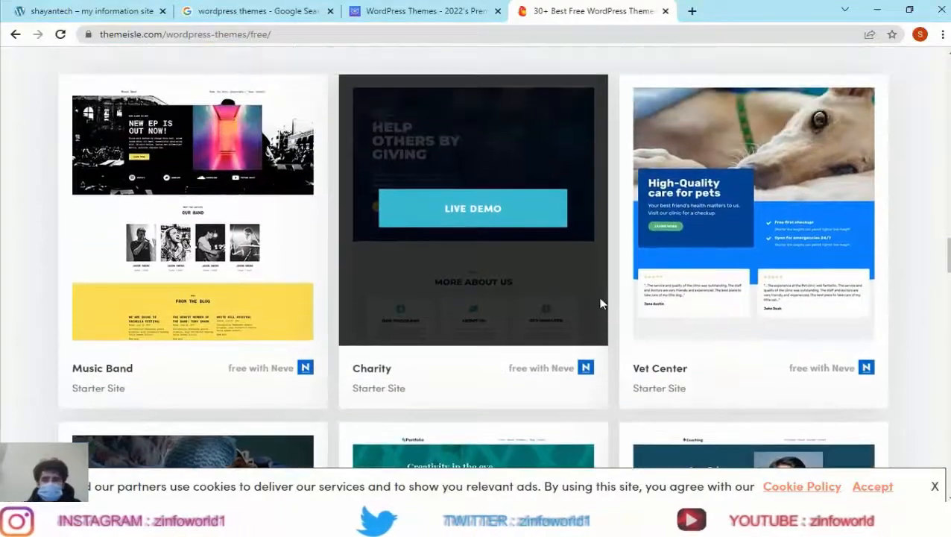
scroll(678, 321, down, 5)
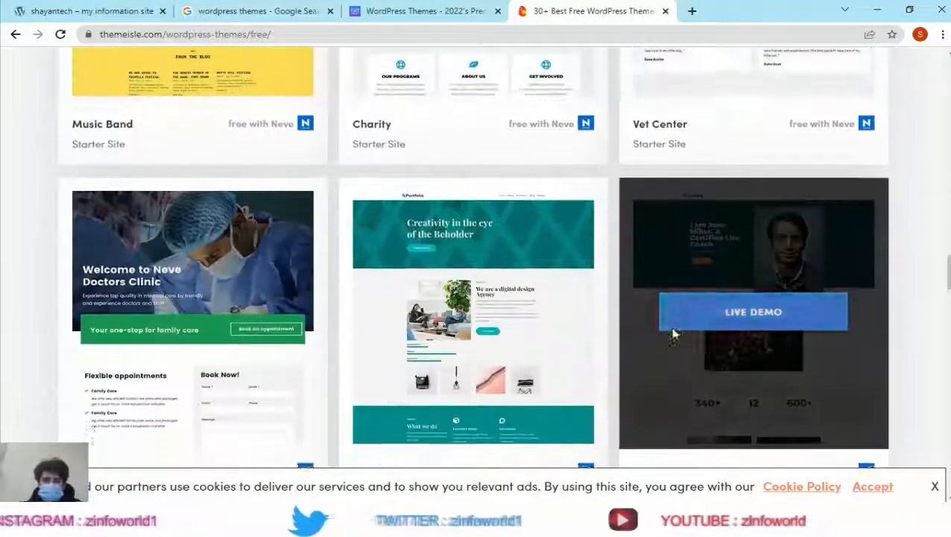
scroll(420, 283, down, 10)
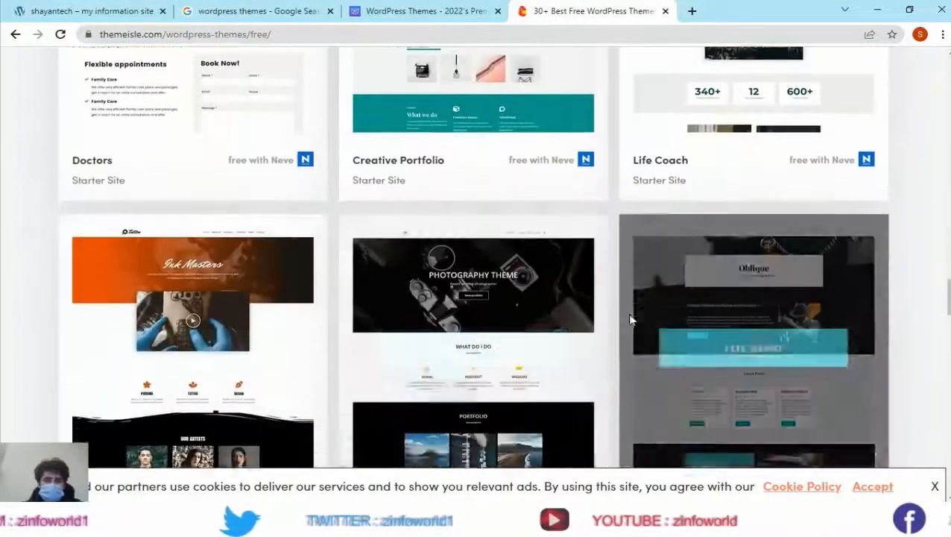
scroll(572, 384, down, 3)
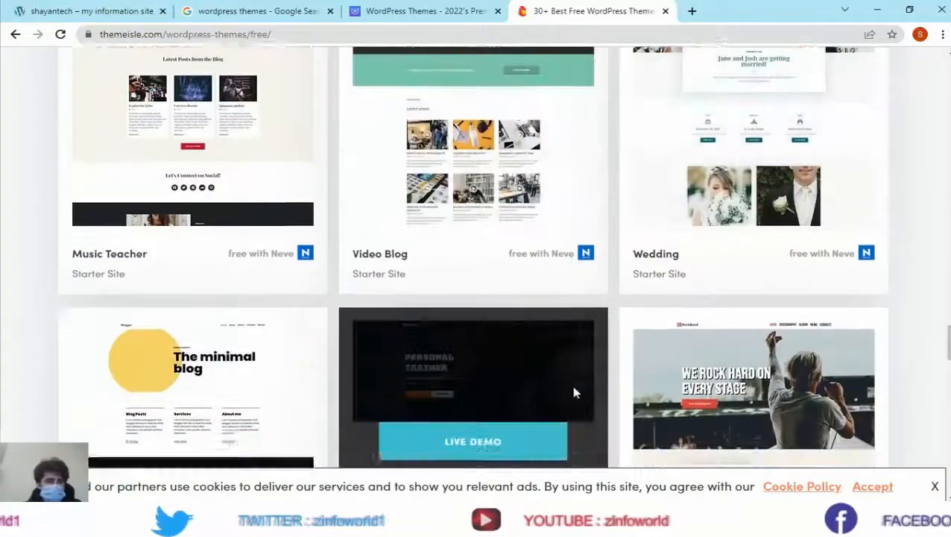
scroll(835, 307, down, 8)
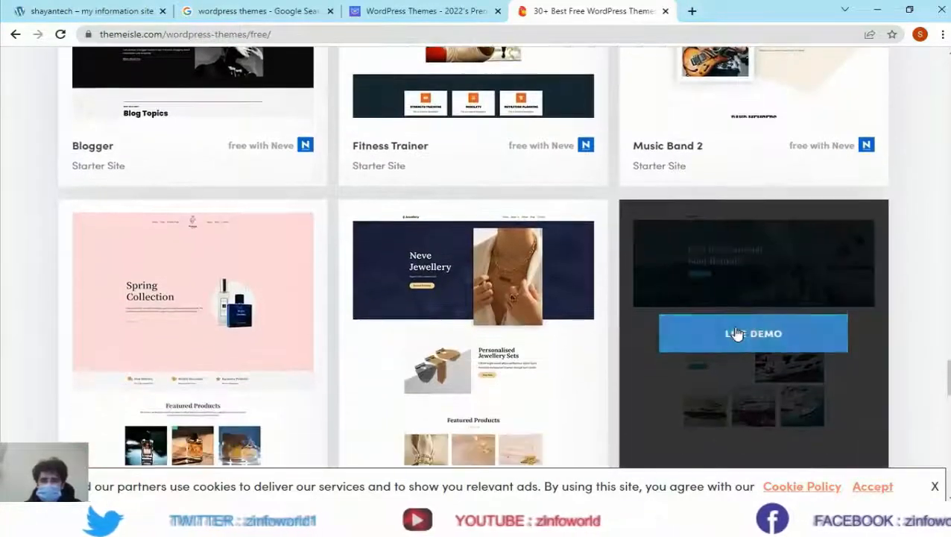
scroll(520, 321, down, 1)
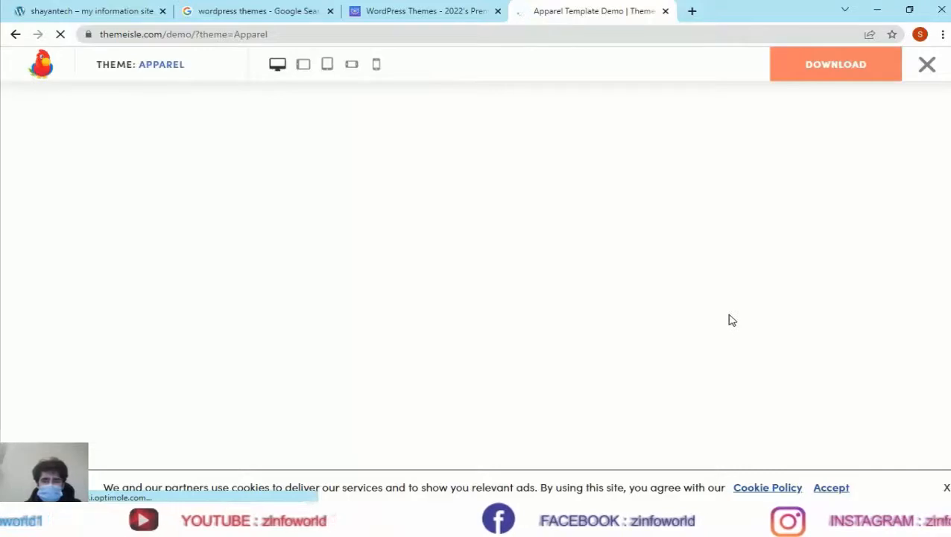
Leave the Apparel demo and open the Doctors 2 live demo instead
scroll(732, 321, down, 6)
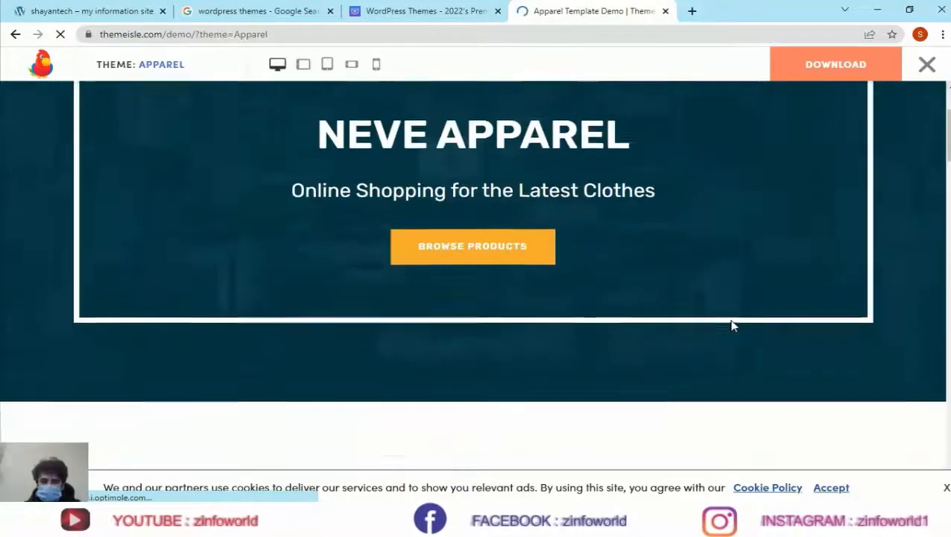
scroll(731, 326, down, 15)
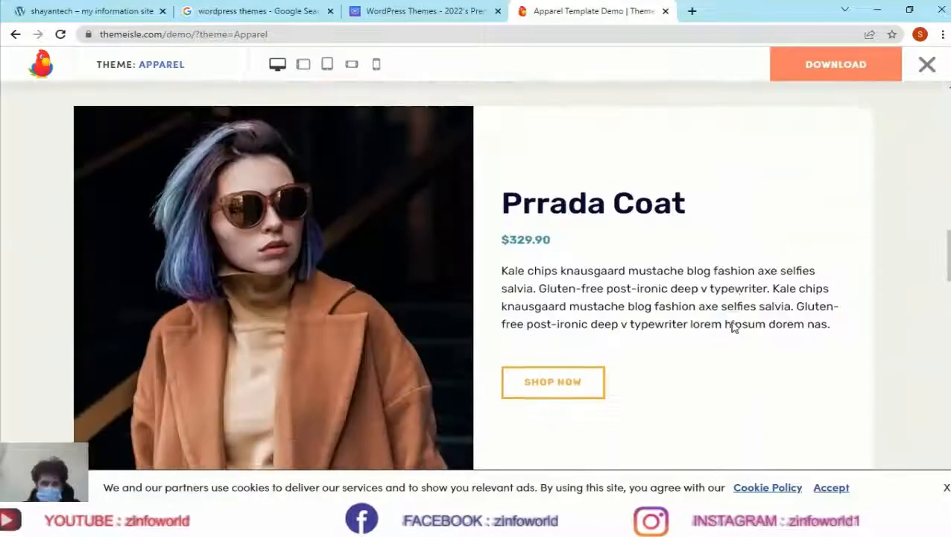
scroll(732, 326, down, 15)
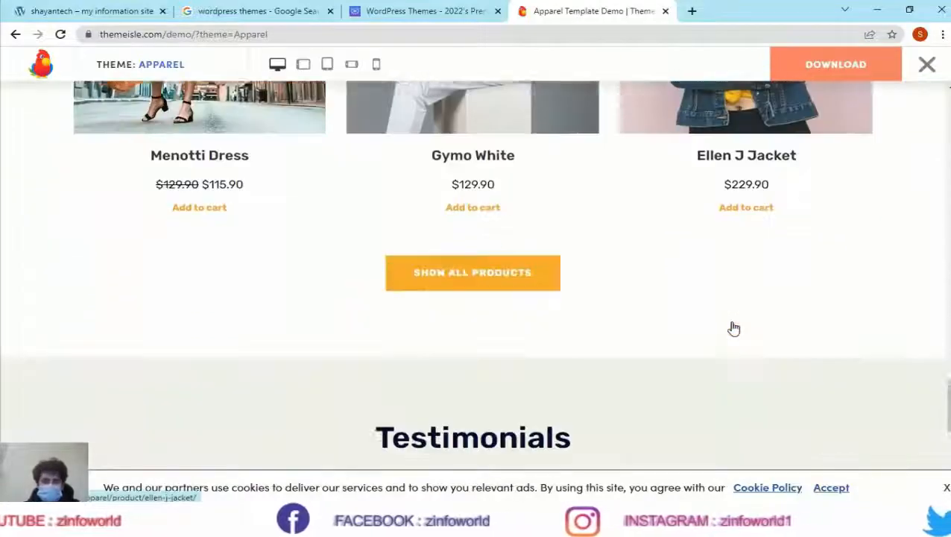
scroll(727, 330, up, 15)
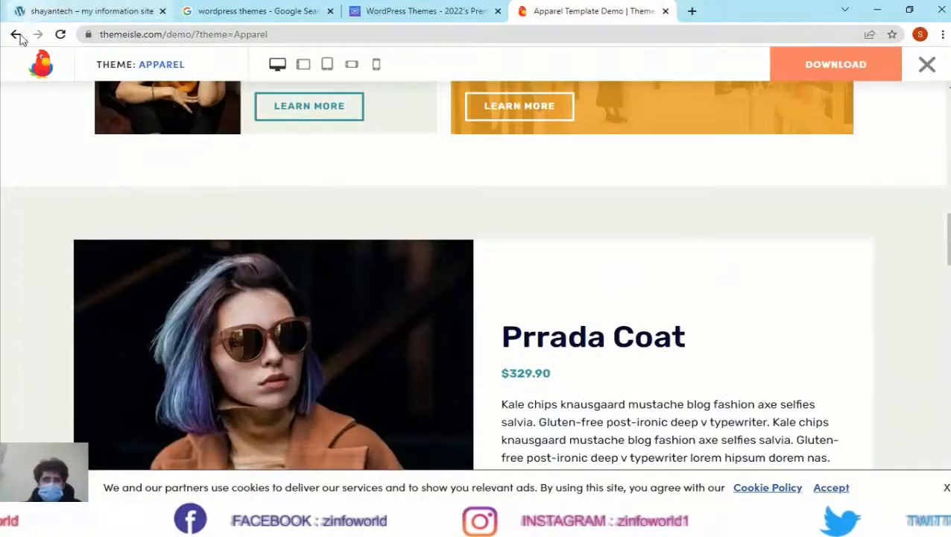
click(17, 35)
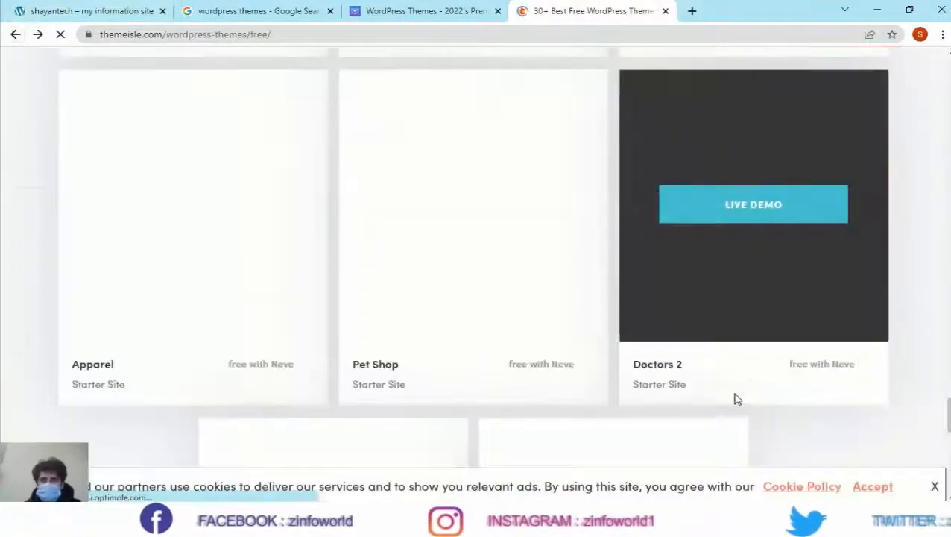
scroll(784, 365, down, 3)
scroll(788, 367, up, 3)
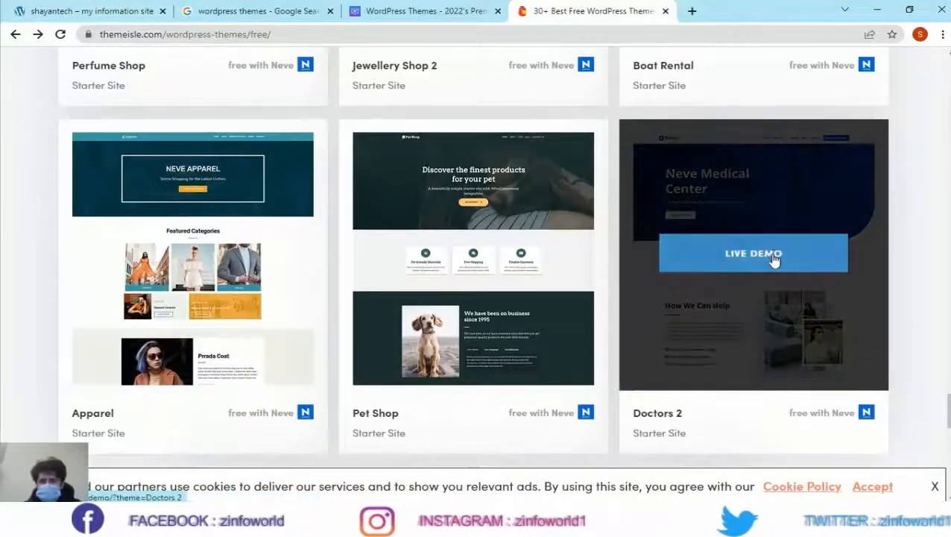
click(775, 257)
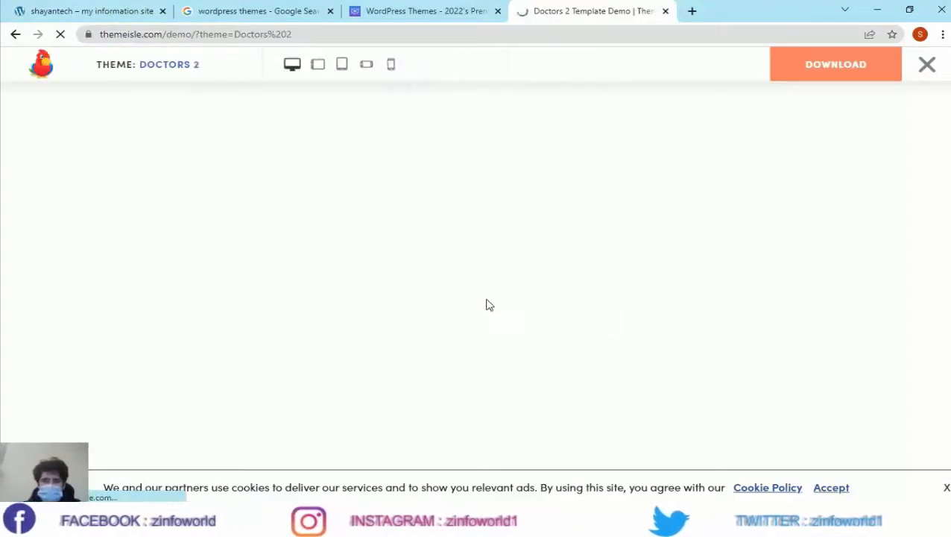
Browse the Doctors 2 demo and start its download from the top bar
scroll(581, 343, down, 5)
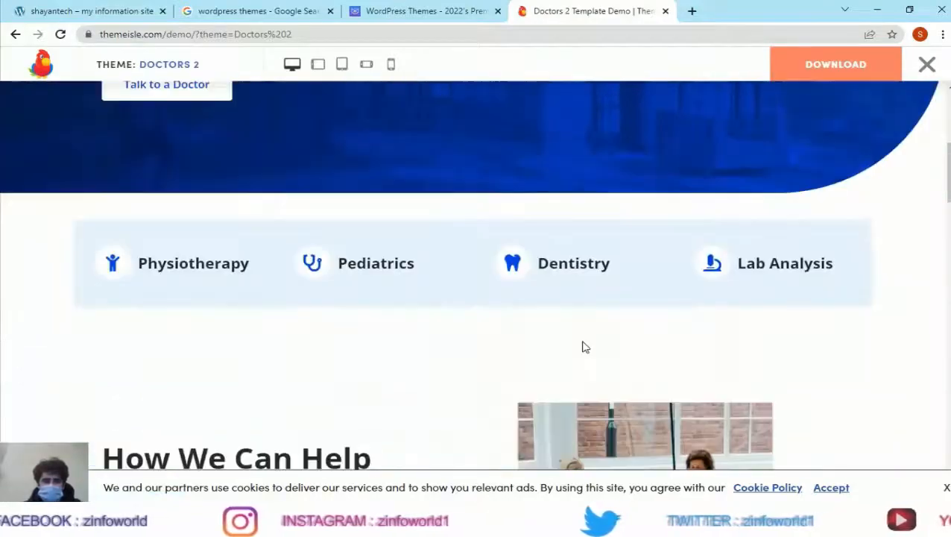
scroll(584, 345, down, 15)
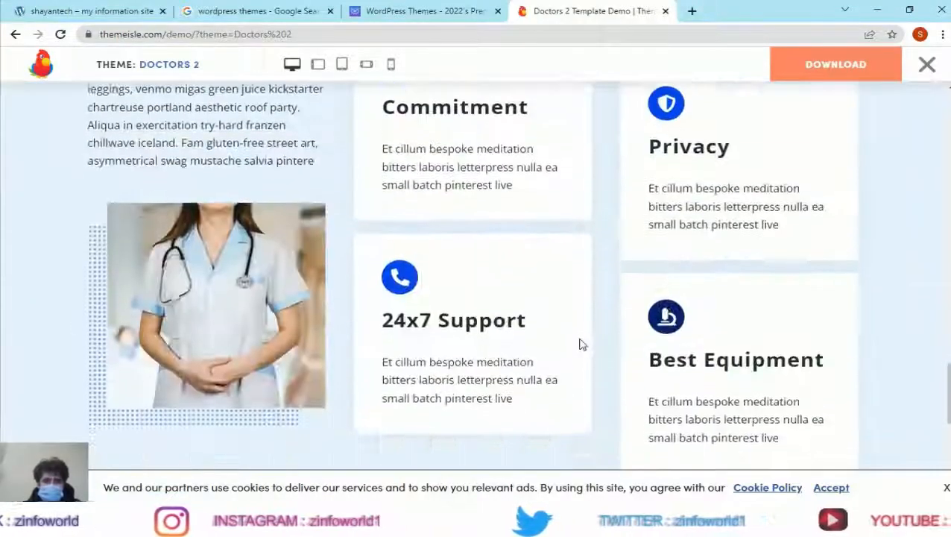
scroll(582, 344, up, 20)
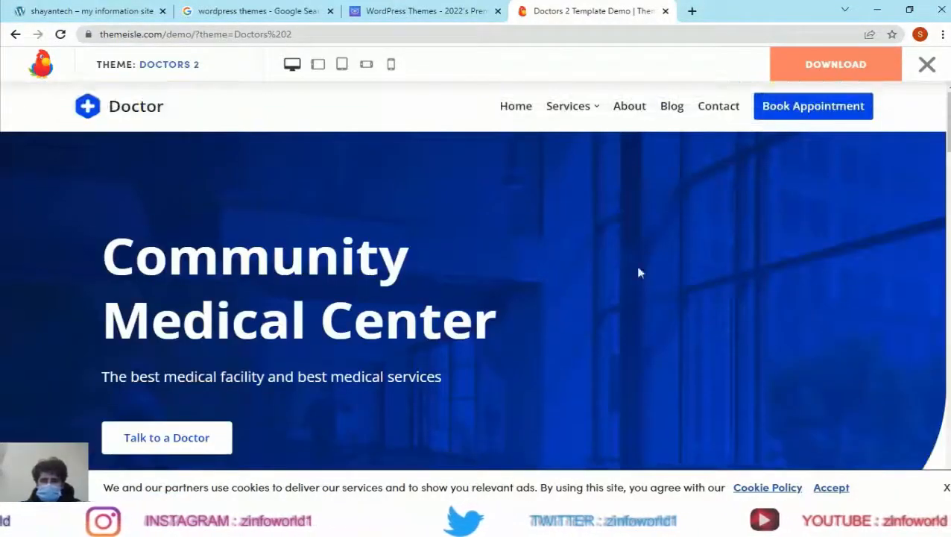
click(808, 67)
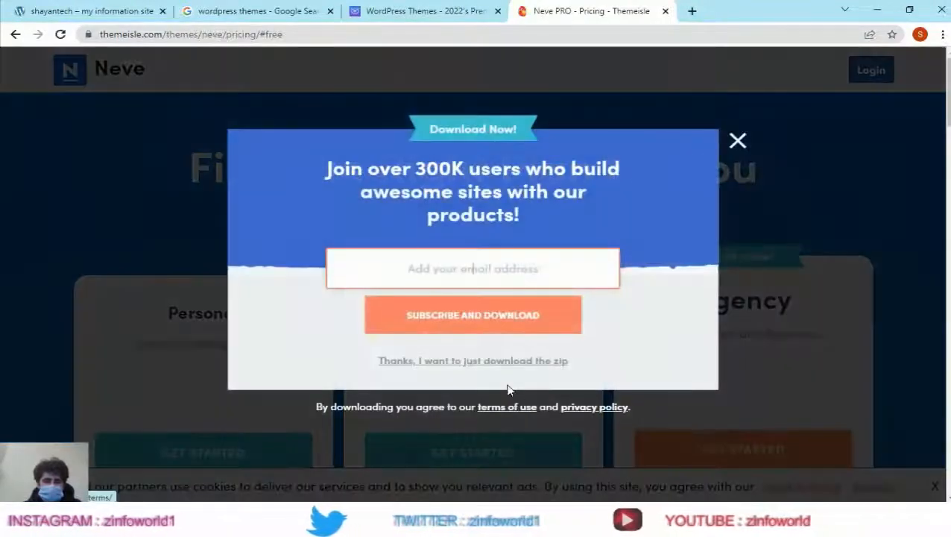
Download the Neve zip without subscribing, then close the Google Search and WordPress Themes tabs
click(484, 361)
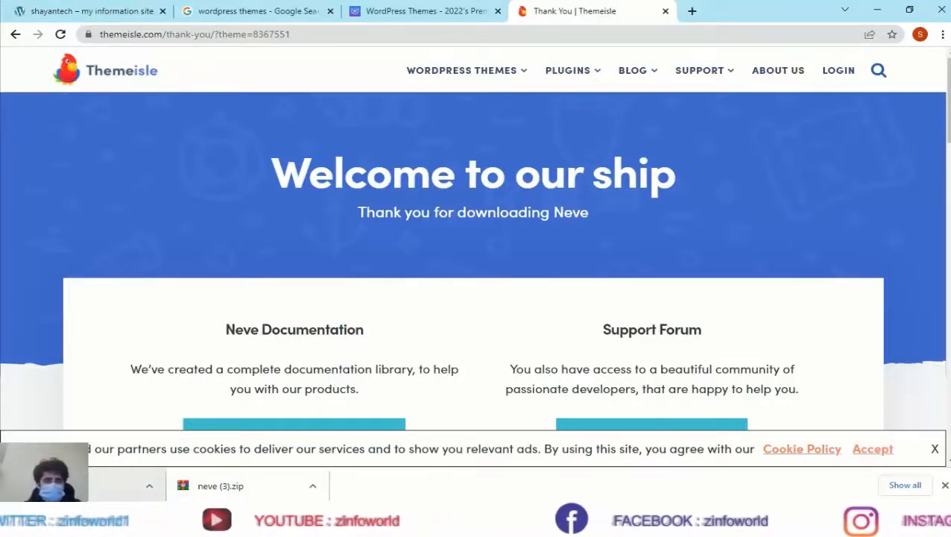
click(331, 11)
click(330, 10)
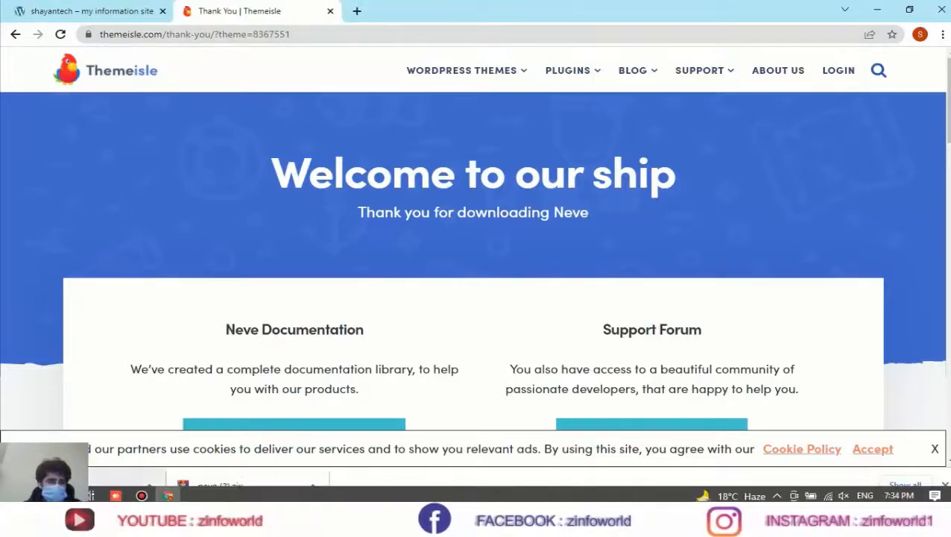
Close the ThemeIsle thank-you tab and the downloads bar, then go to Appearance > Themes > Add New
click(330, 10)
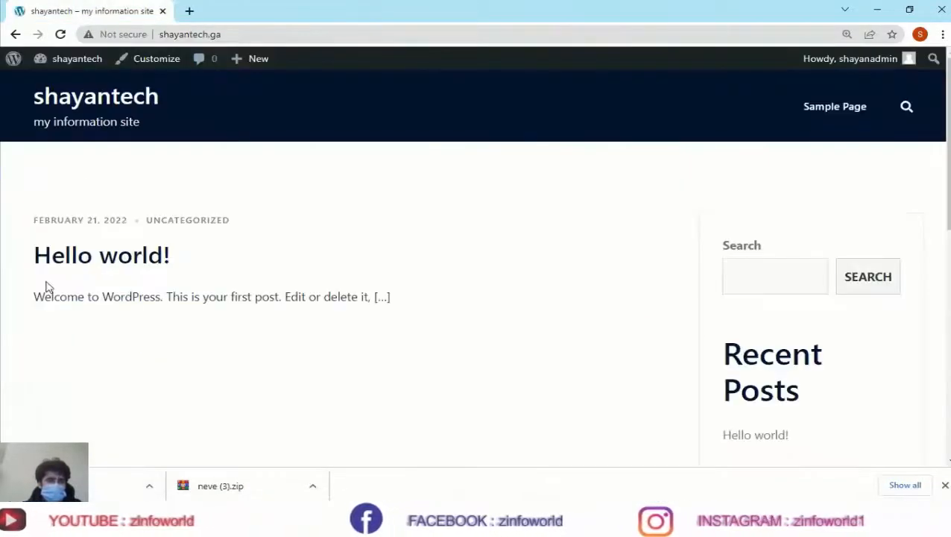
mouse_move(49, 63)
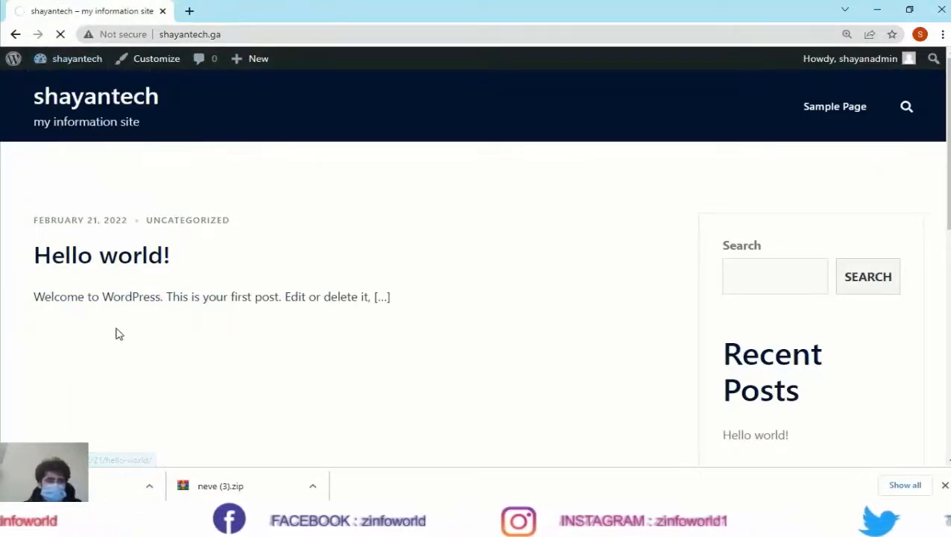
click(944, 485)
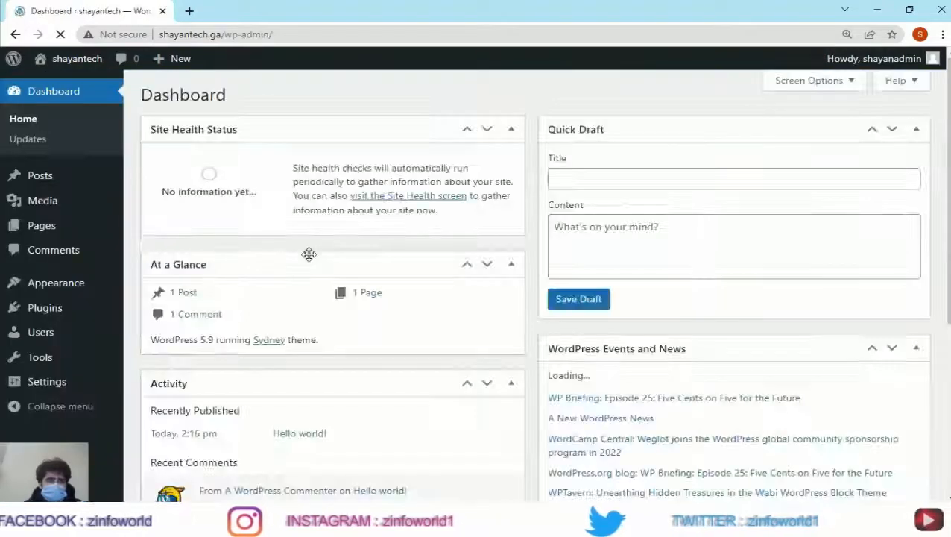
mouse_move(95, 294)
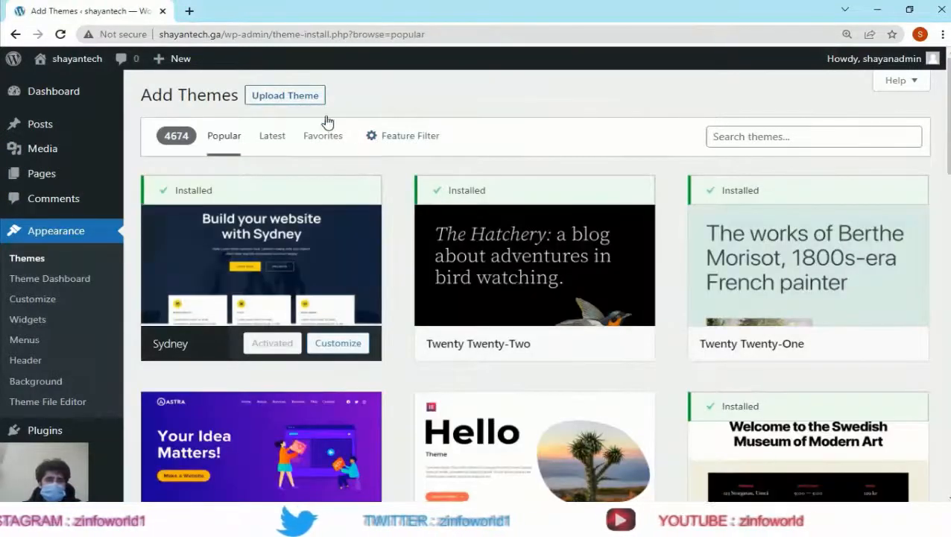
Choose the newest neve (4) zip file in the theme upload panel
click(297, 102)
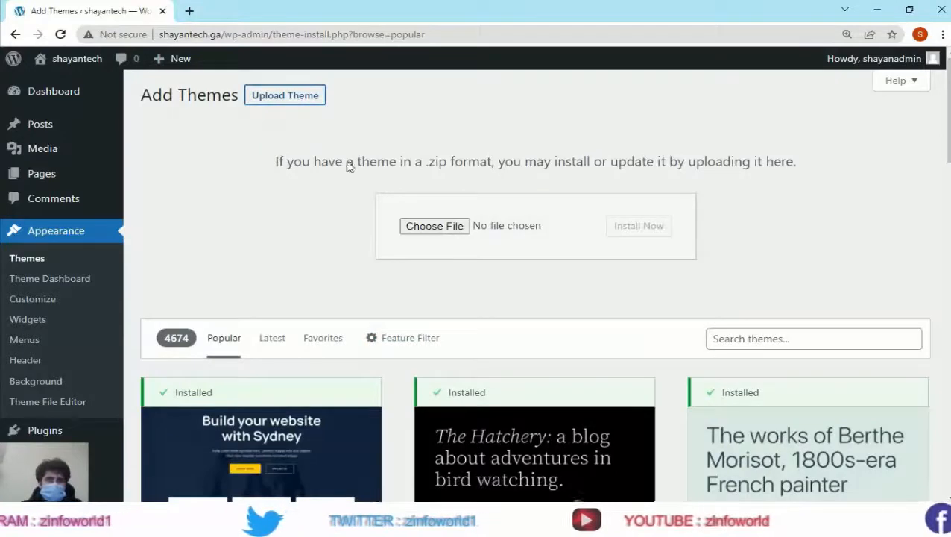
click(432, 227)
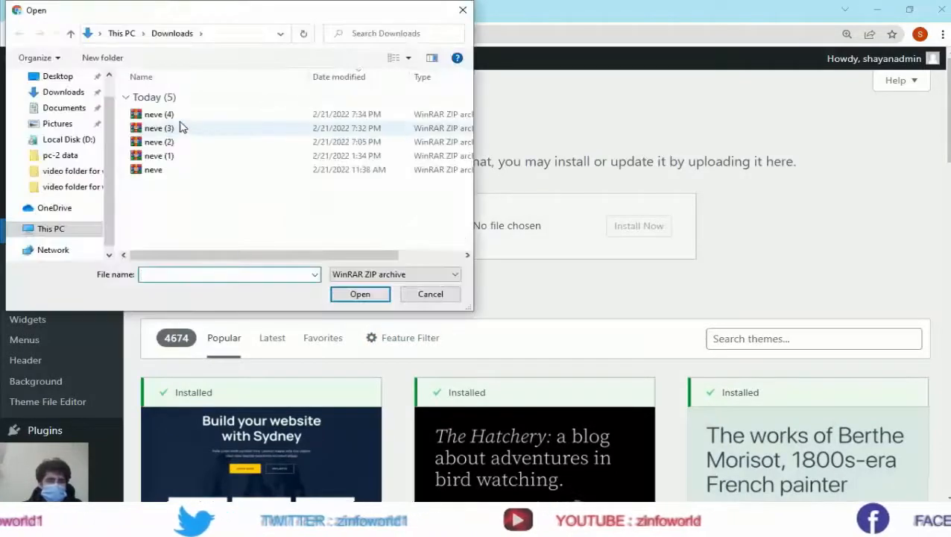
click(172, 117)
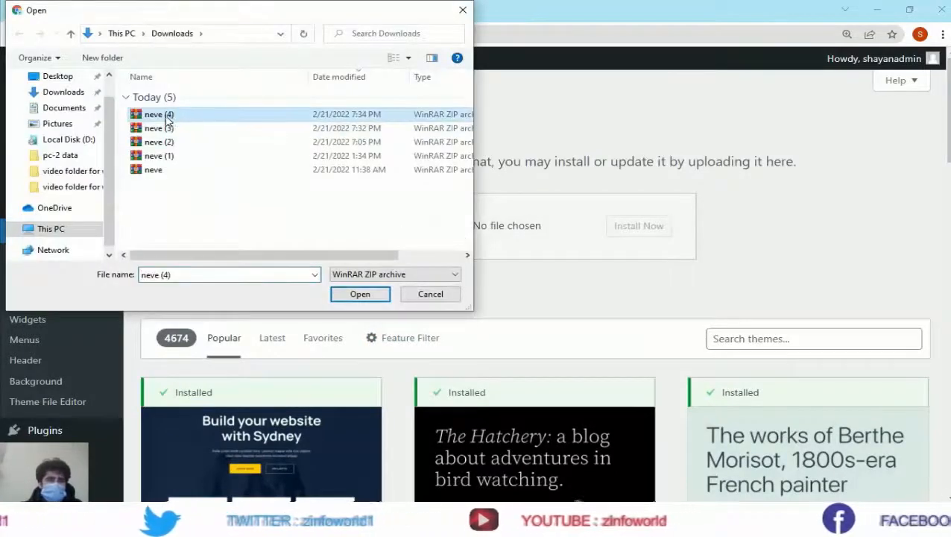
click(354, 295)
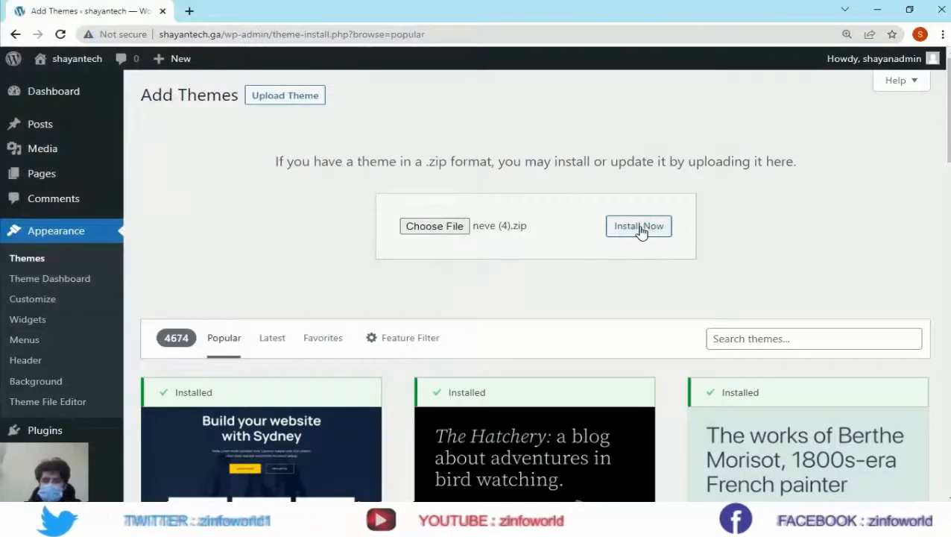
Go back to the installed themes list, where Sydney is the active theme
scroll(631, 253, down, 5)
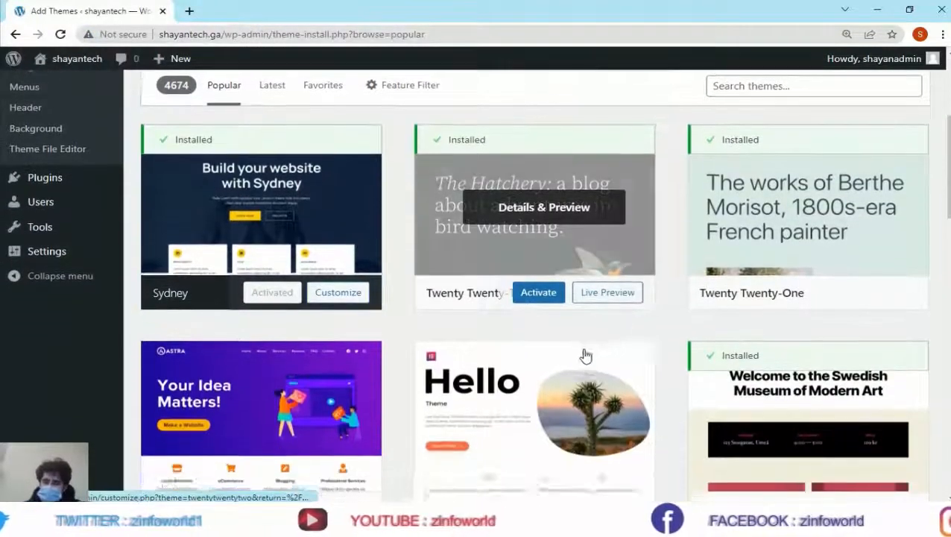
scroll(456, 237, up, 2)
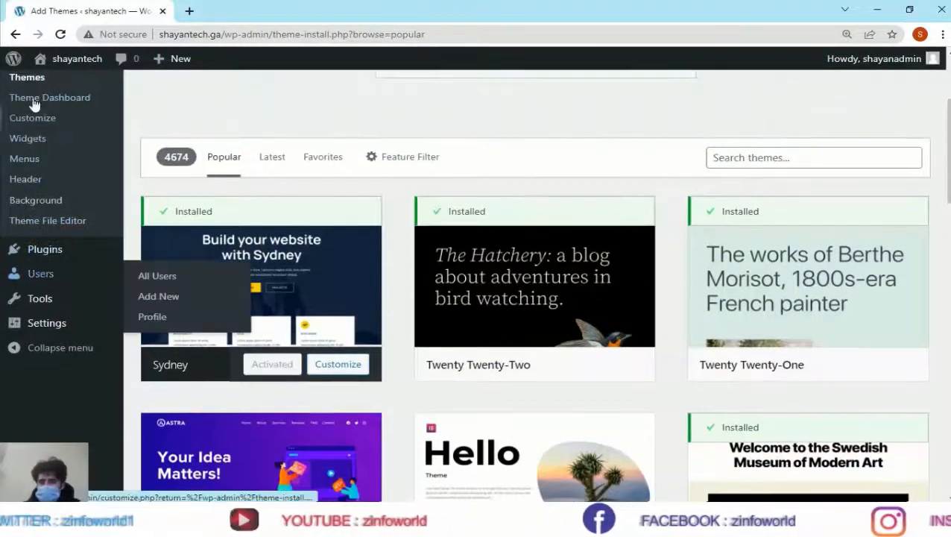
mouse_move(67, 65)
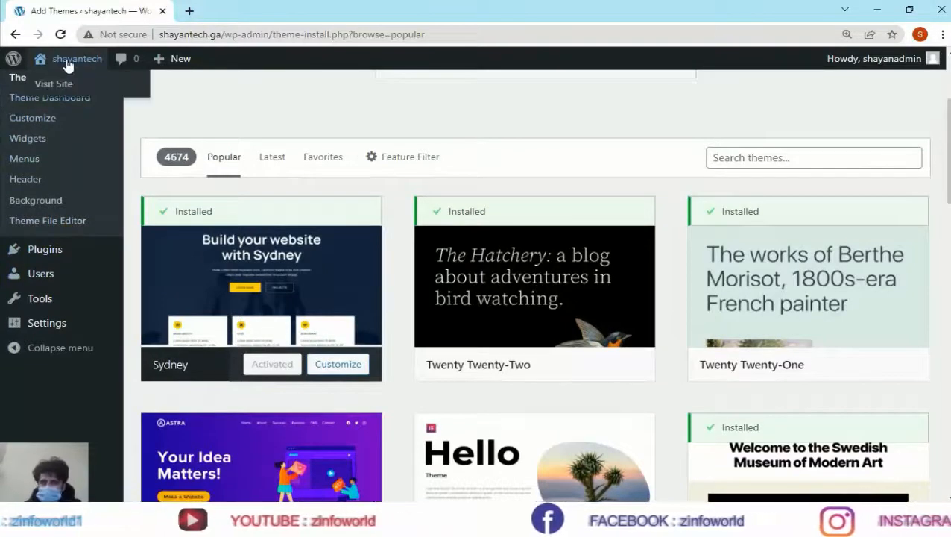
click(23, 84)
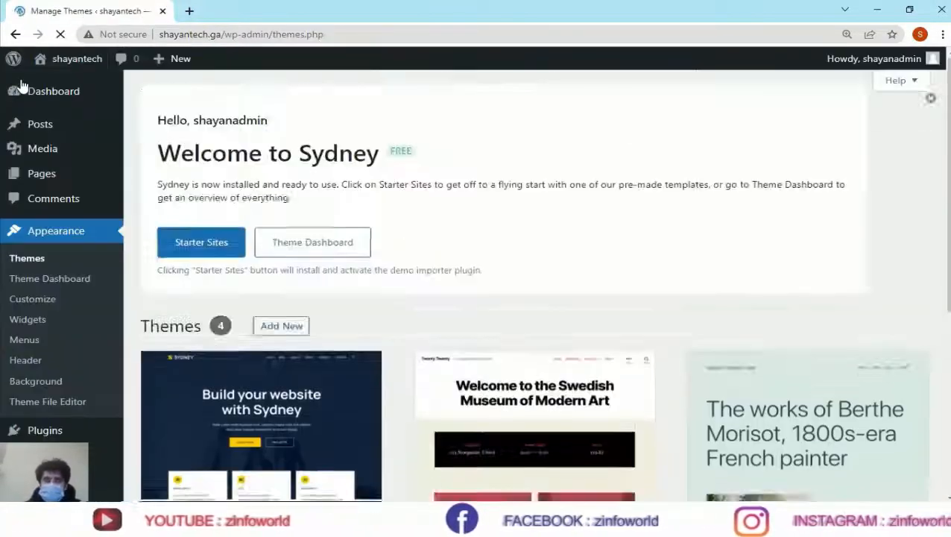
Scroll through the installed themes and the popular themes catalogue
scroll(431, 272, down, 3)
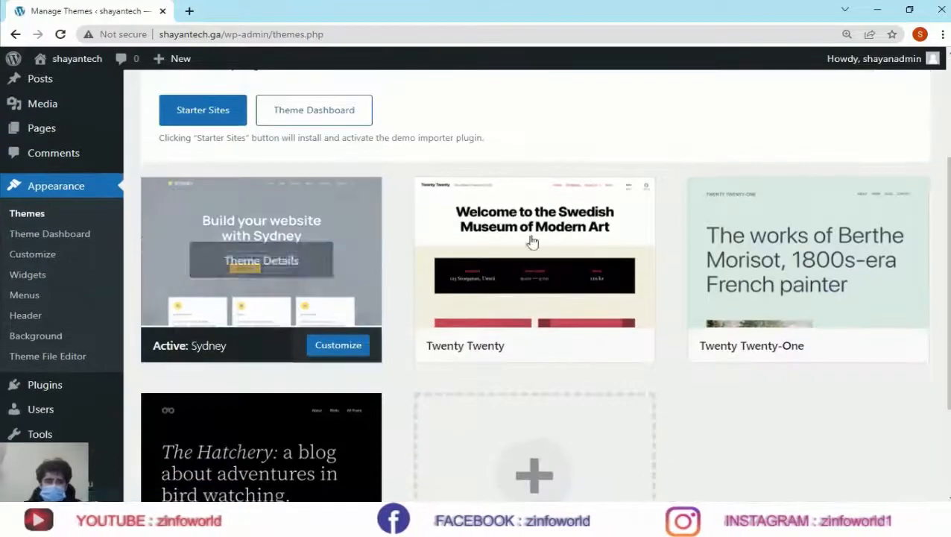
scroll(266, 289, down, 2)
scroll(511, 216, up, 2)
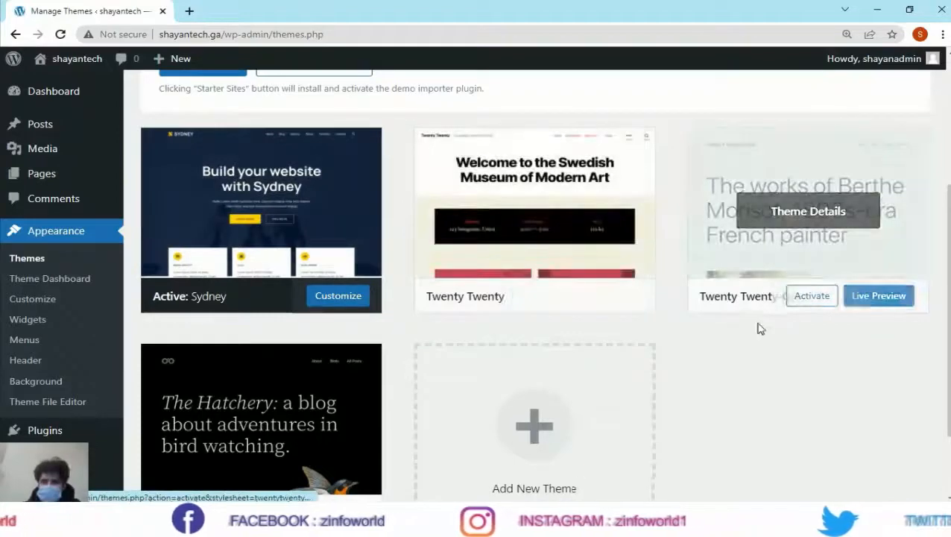
scroll(756, 329, down, 2)
scroll(738, 332, up, 1)
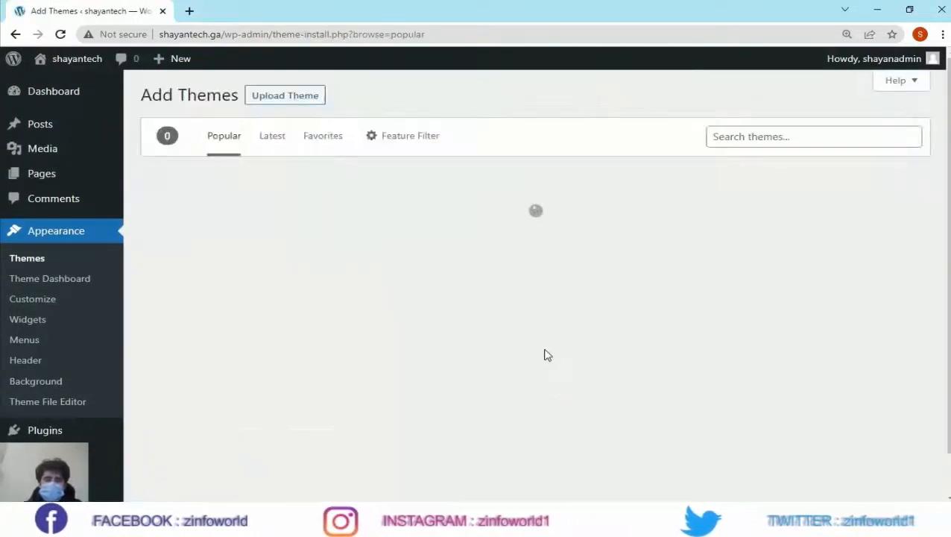
scroll(542, 393, down, 5)
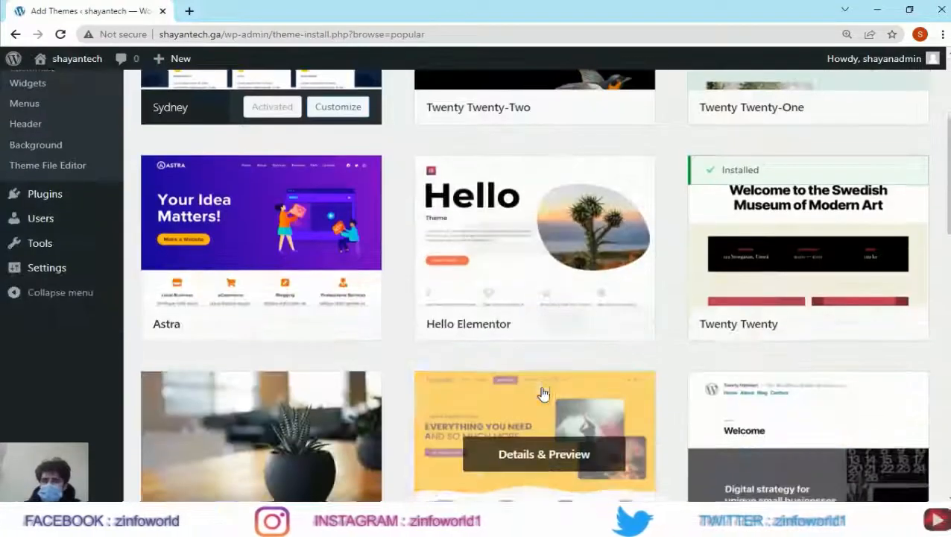
scroll(542, 393, up, 5)
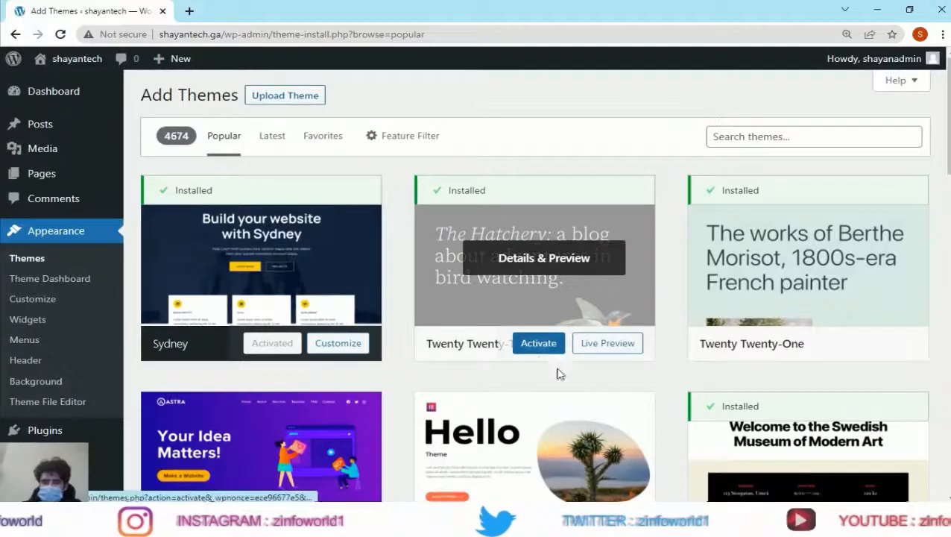
scroll(745, 372, down, 3)
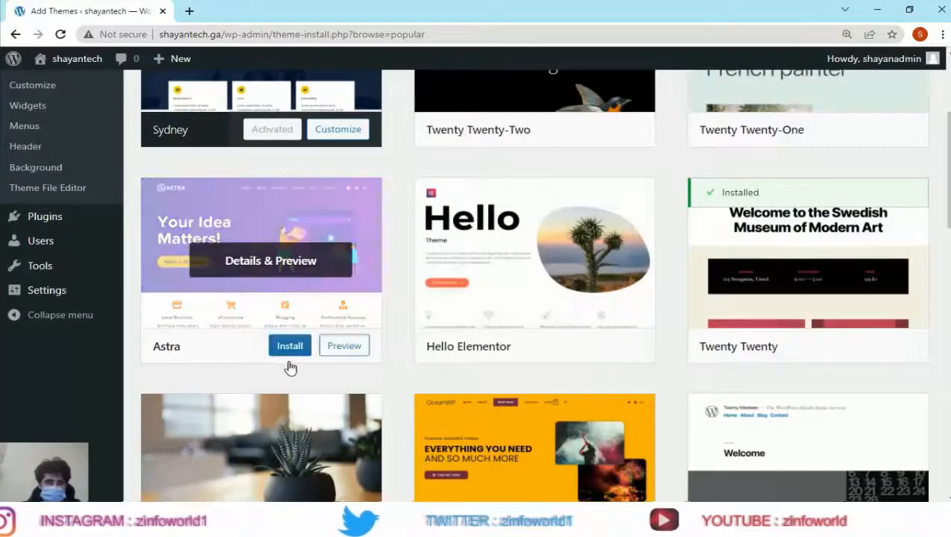
scroll(521, 328, down, 2)
scroll(752, 216, down, 1)
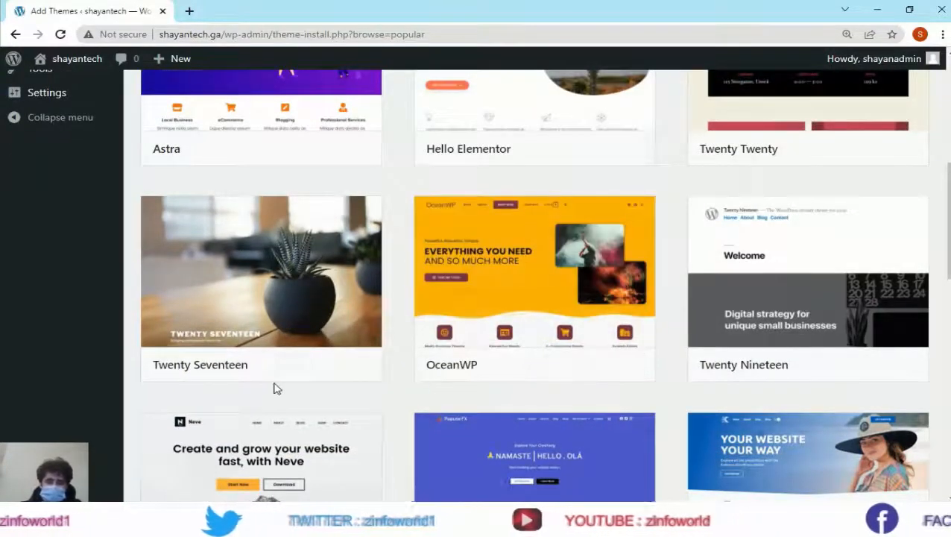
scroll(753, 303, down, 5)
scroll(751, 299, up, 10)
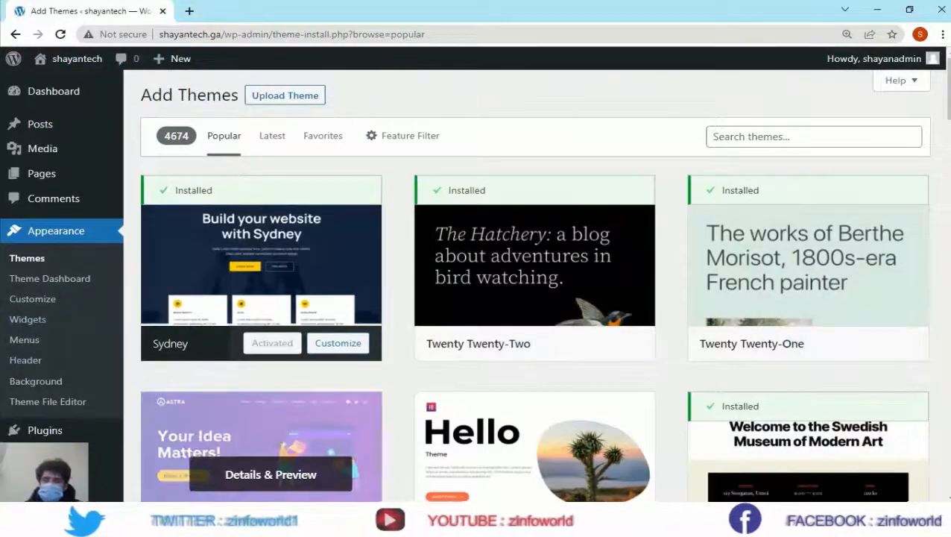
scroll(81, 408, down, 3)
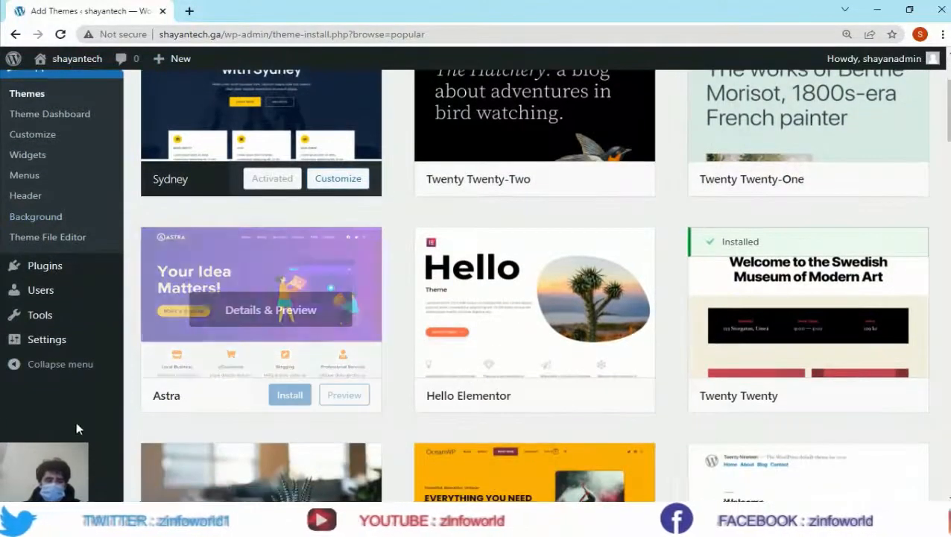
mouse_move(38, 274)
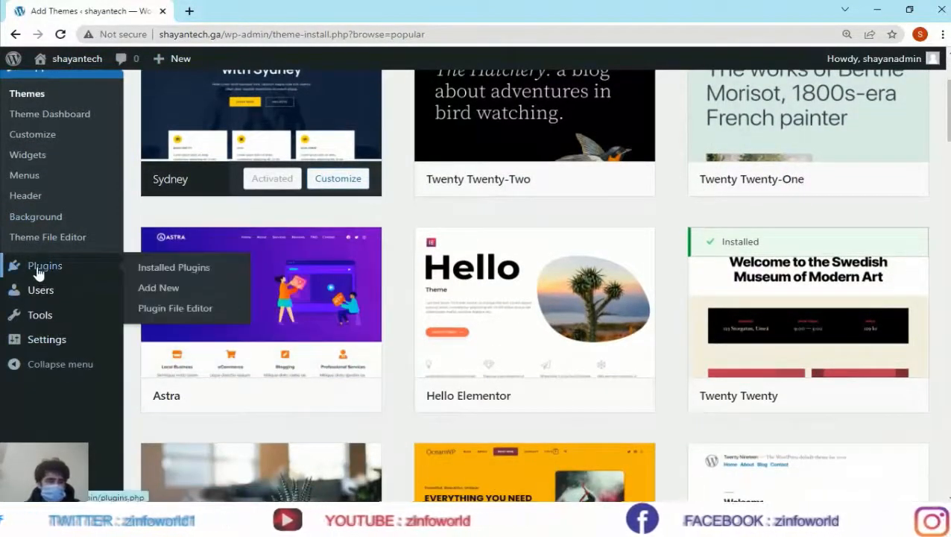
Search the plugin directory for 'starter' and install the Starter Templates plugin
click(166, 288)
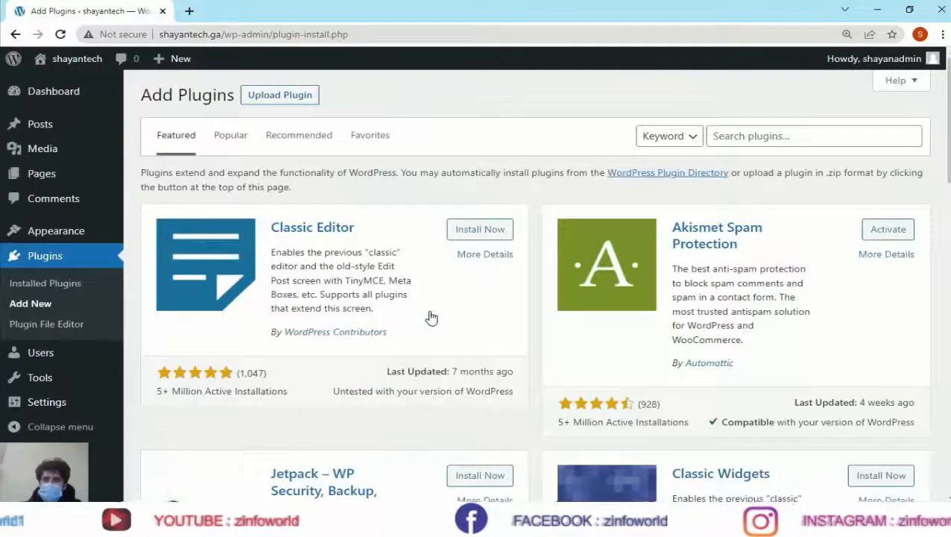
click(802, 138)
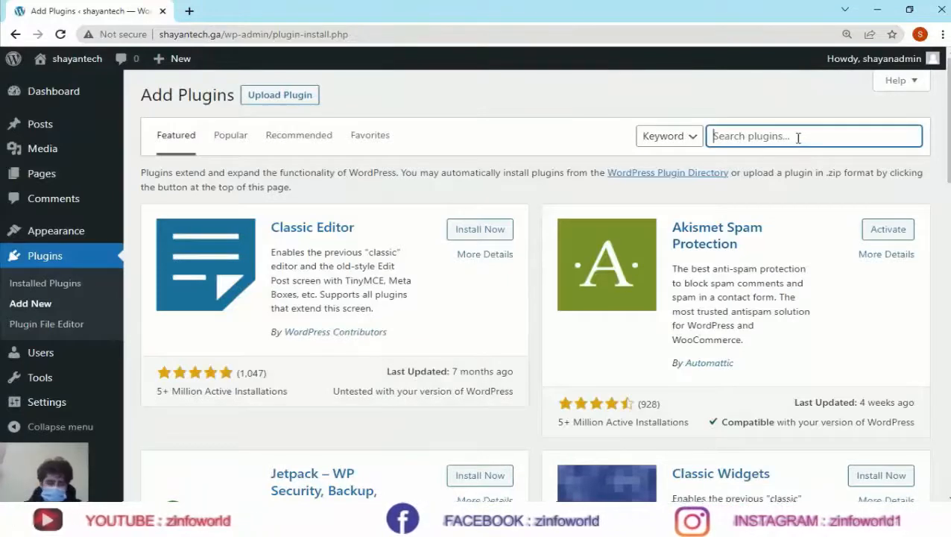
text(starter)
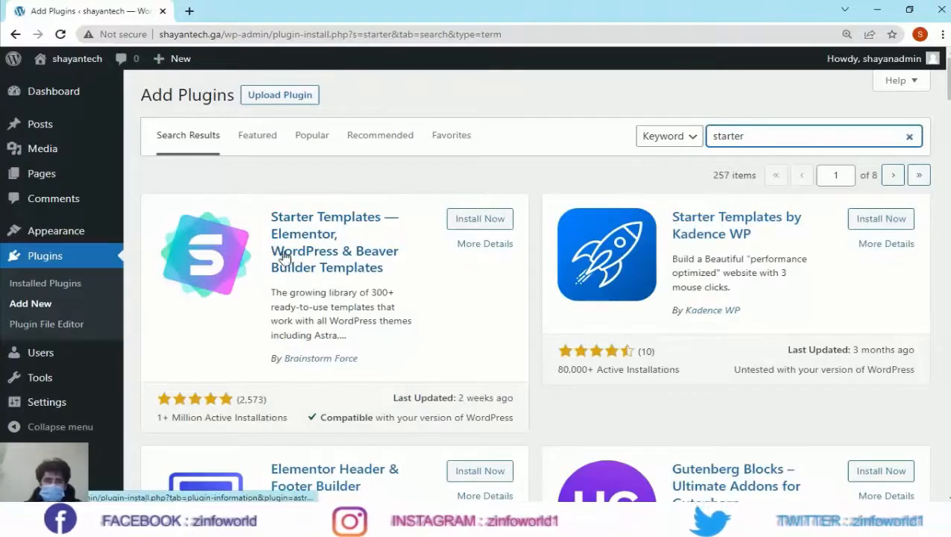
click(474, 220)
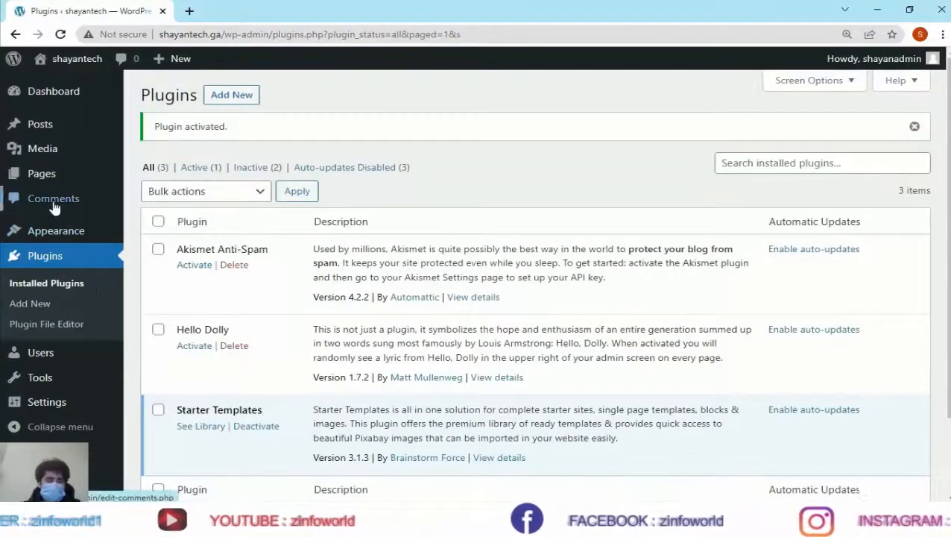
Start 'Build Your Website Now' from Appearance > Starter Templates
mouse_move(56, 239)
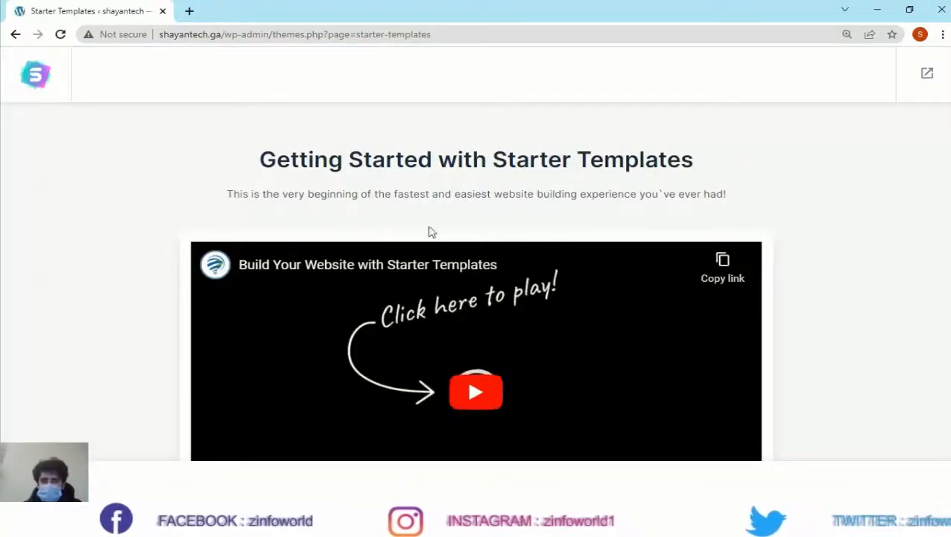
scroll(403, 190, down, 3)
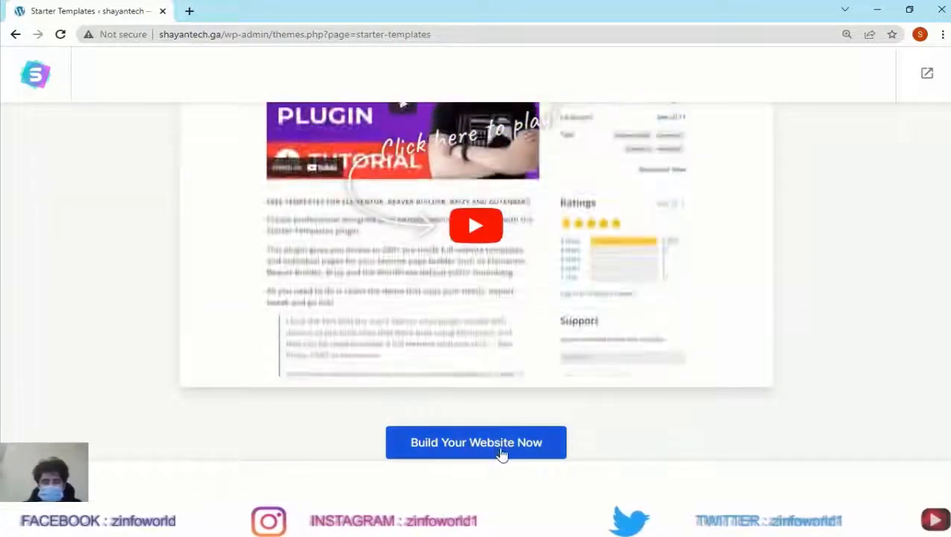
click(520, 452)
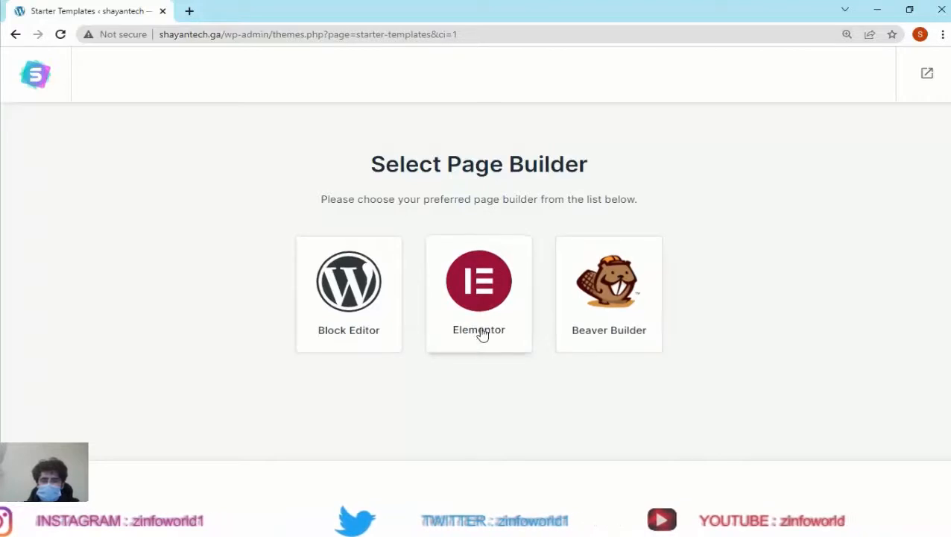
click(481, 333)
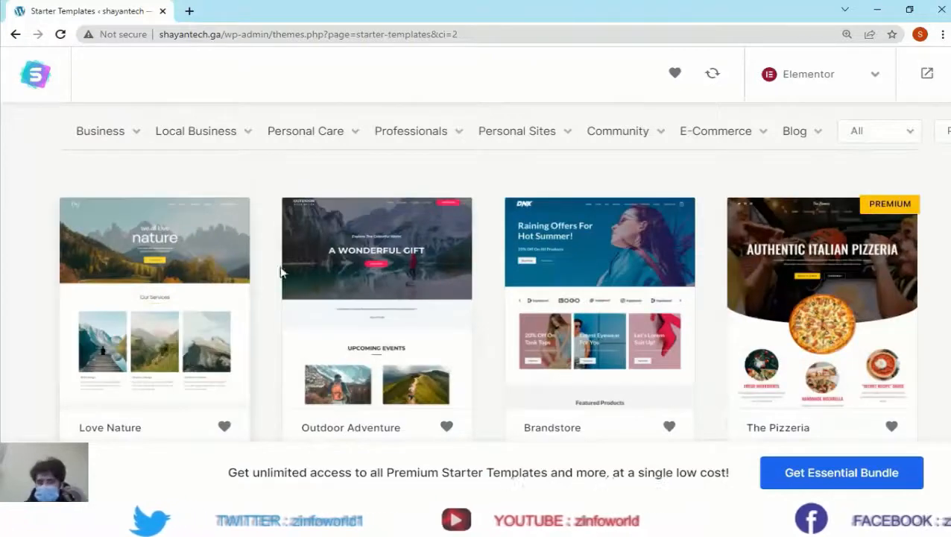
scroll(749, 313, down, 8)
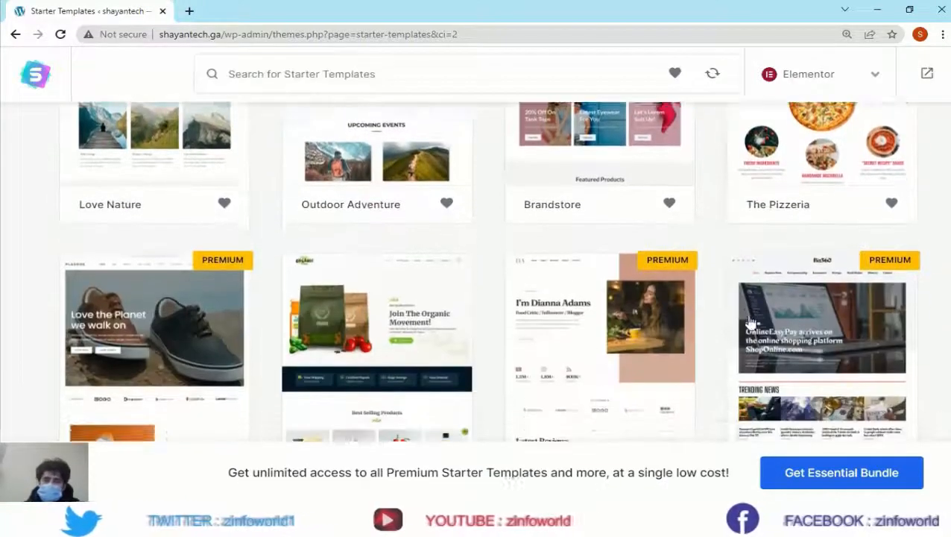
scroll(745, 327, down, 2)
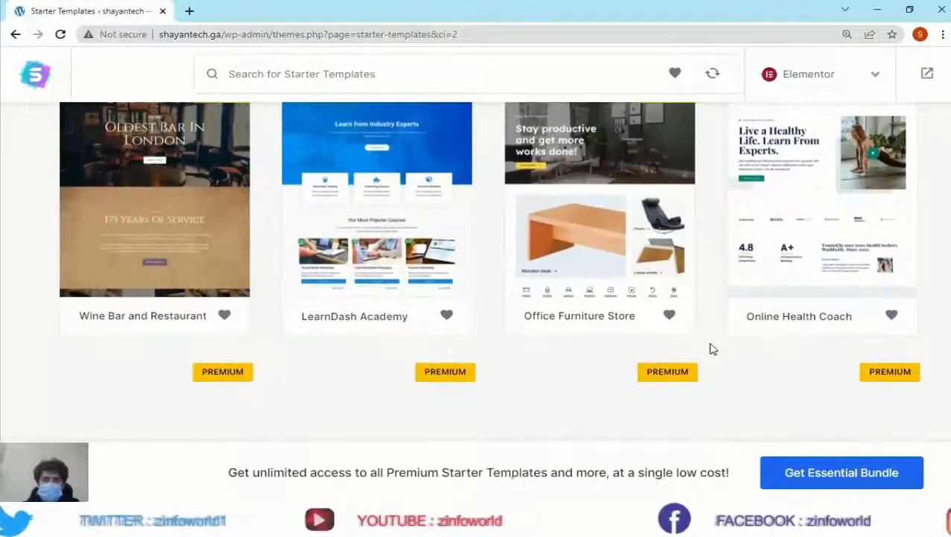
scroll(711, 350, down, 5)
scroll(708, 350, up, 3)
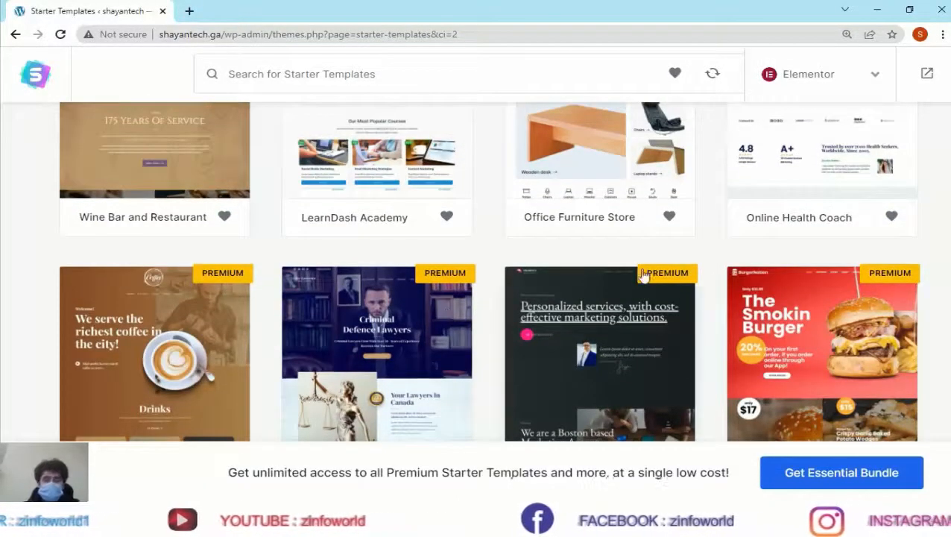
scroll(646, 278, up, 4)
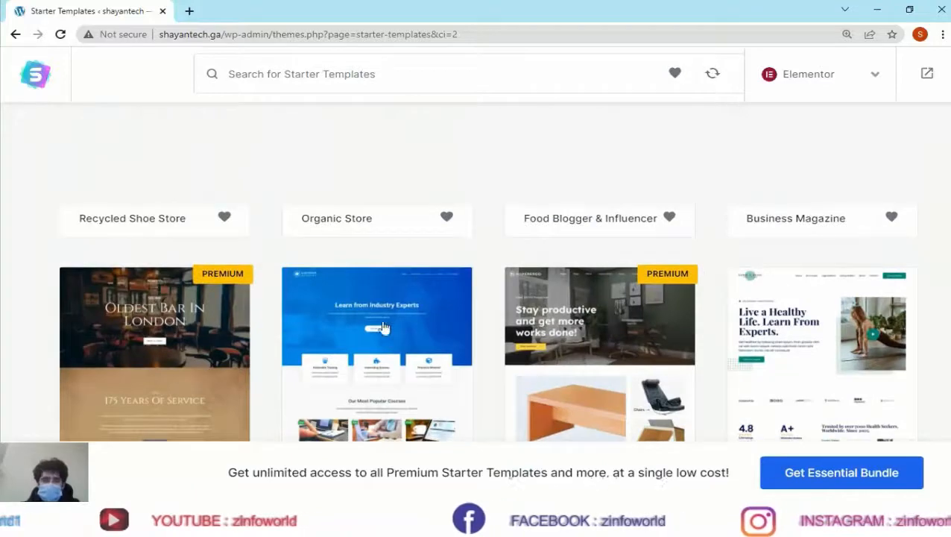
scroll(798, 340, down, 1)
scroll(801, 339, up, 2)
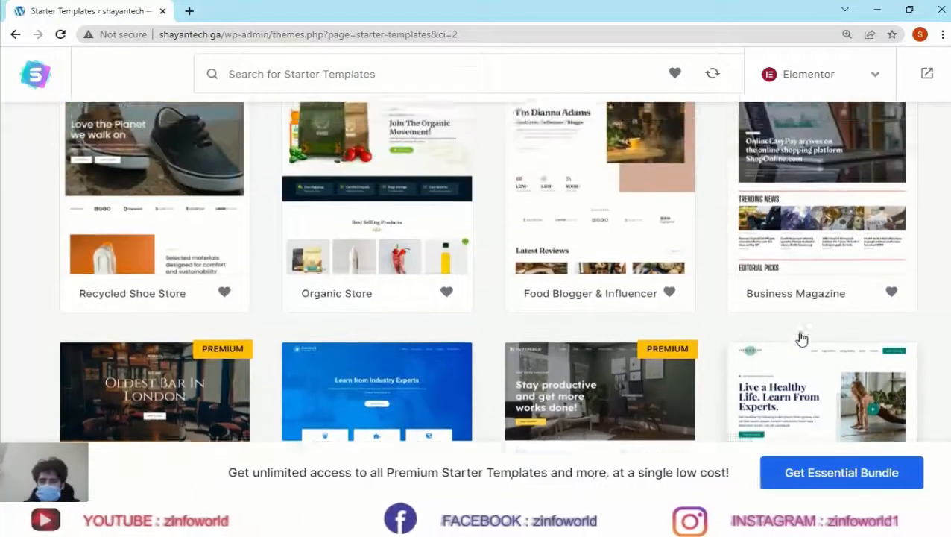
scroll(801, 339, up, 2)
scroll(600, 343, down, 3)
scroll(560, 372, down, 5)
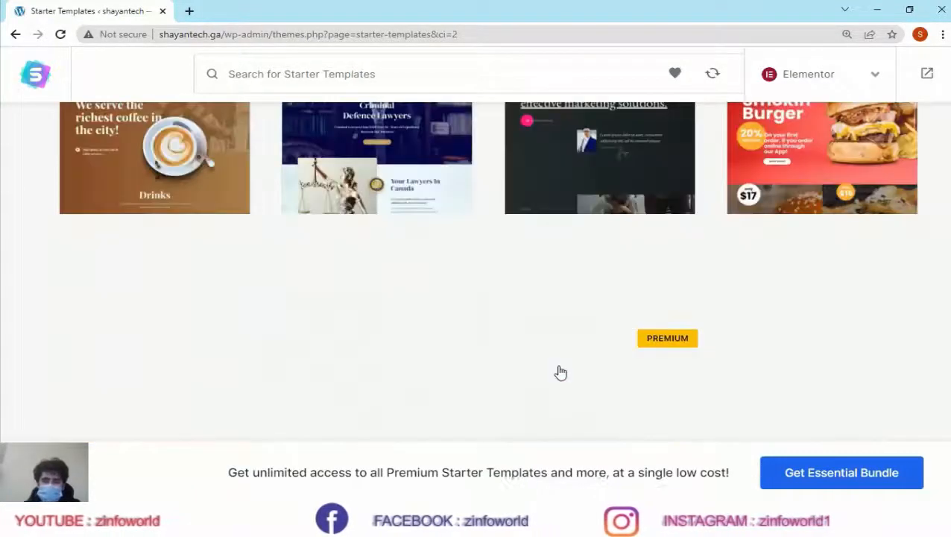
scroll(517, 377, down, 3)
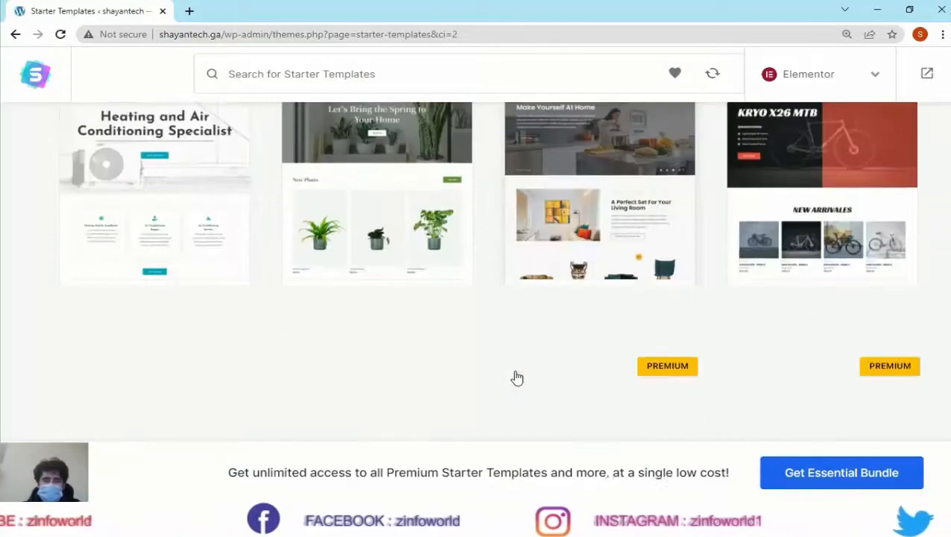
scroll(516, 379, down, 2)
scroll(516, 377, down, 2)
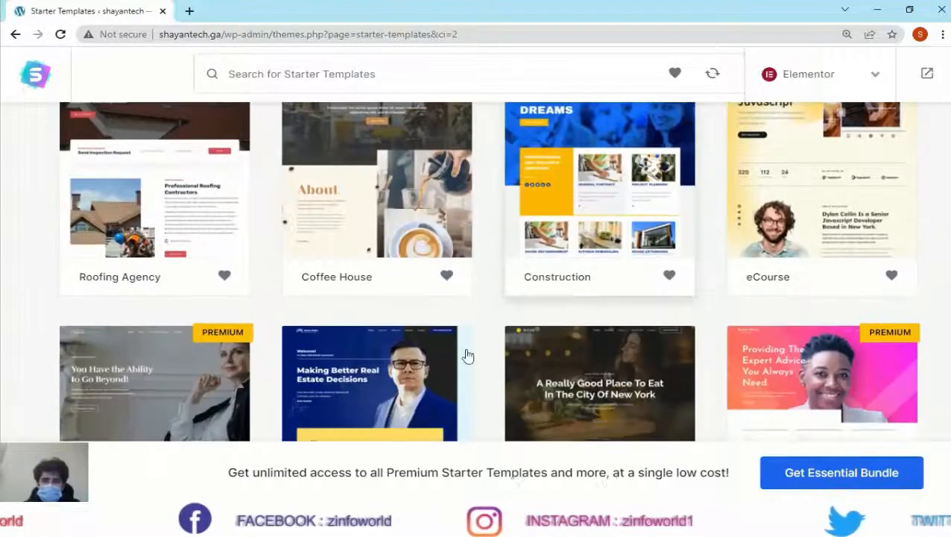
click(446, 276)
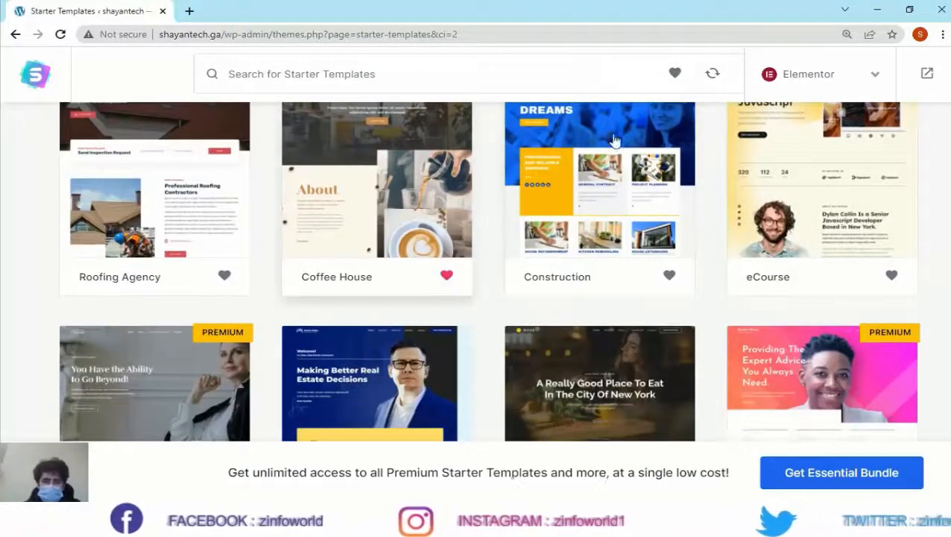
scroll(262, 288, up, 2)
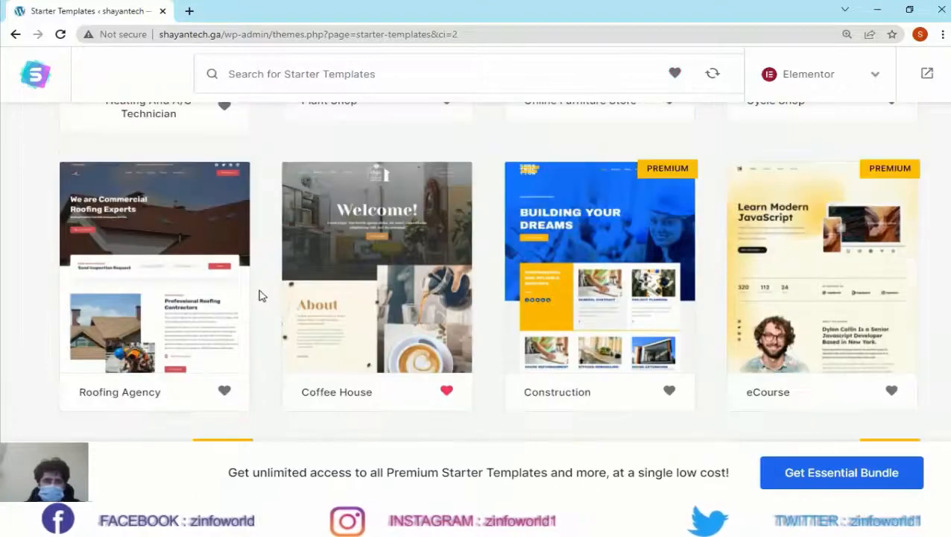
click(224, 391)
scroll(704, 362, down, 6)
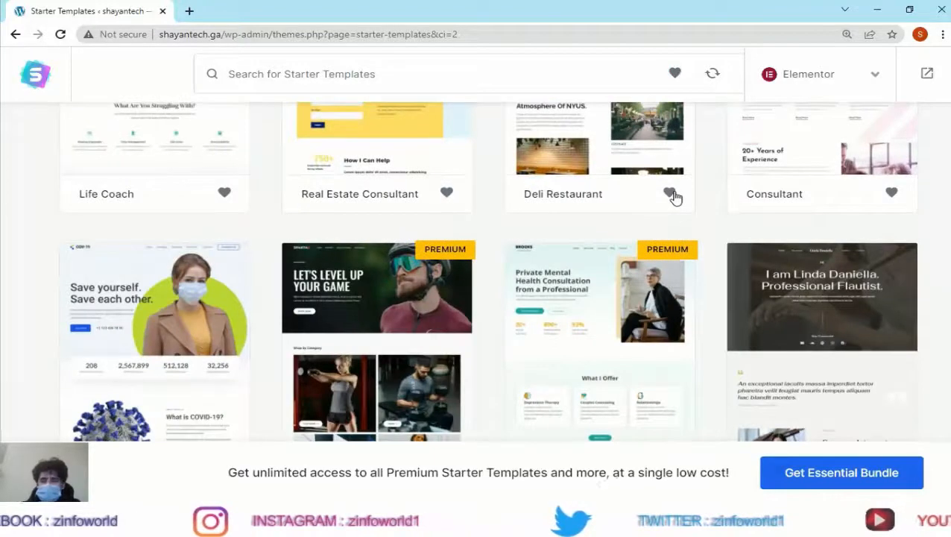
click(672, 205)
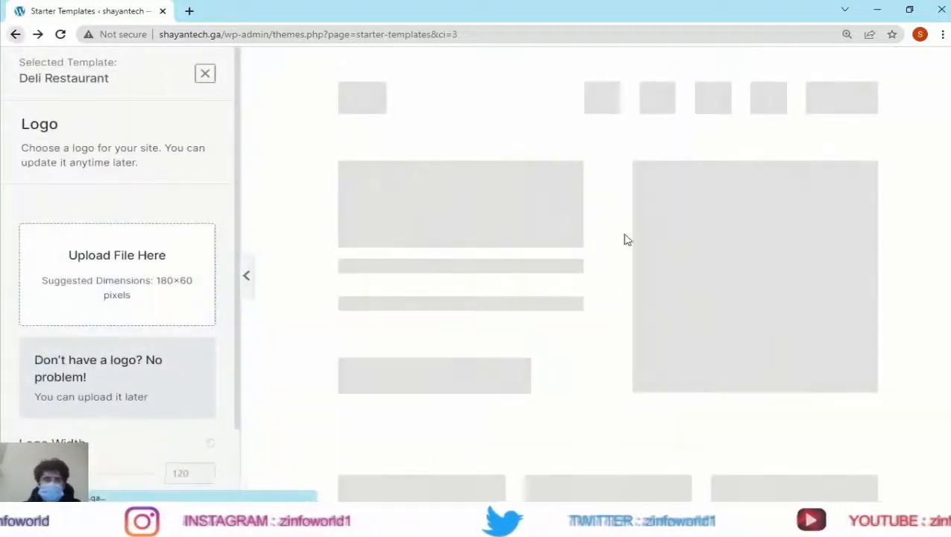
key(alt+Left)
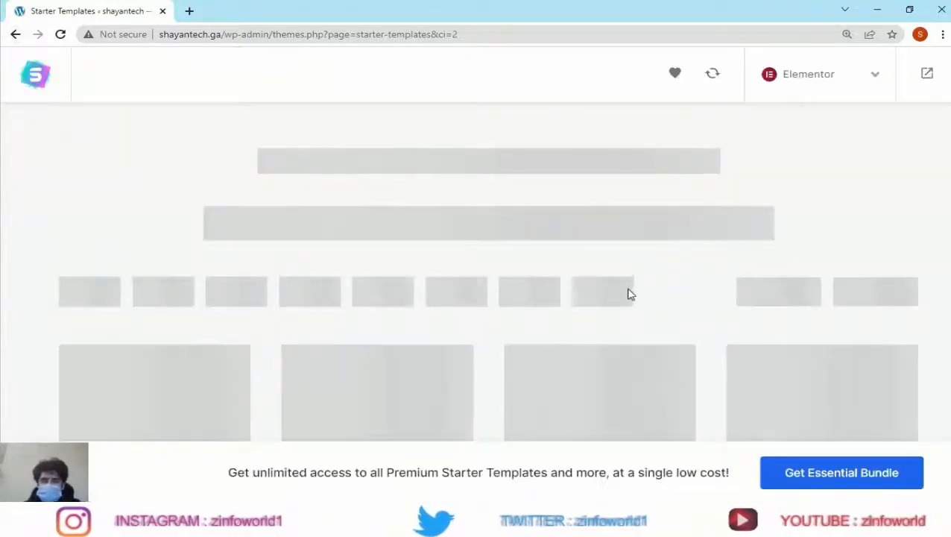
Favourite the Deli Restaurant and Real Estate Consultant templates in the gallery
scroll(549, 346, down, 6)
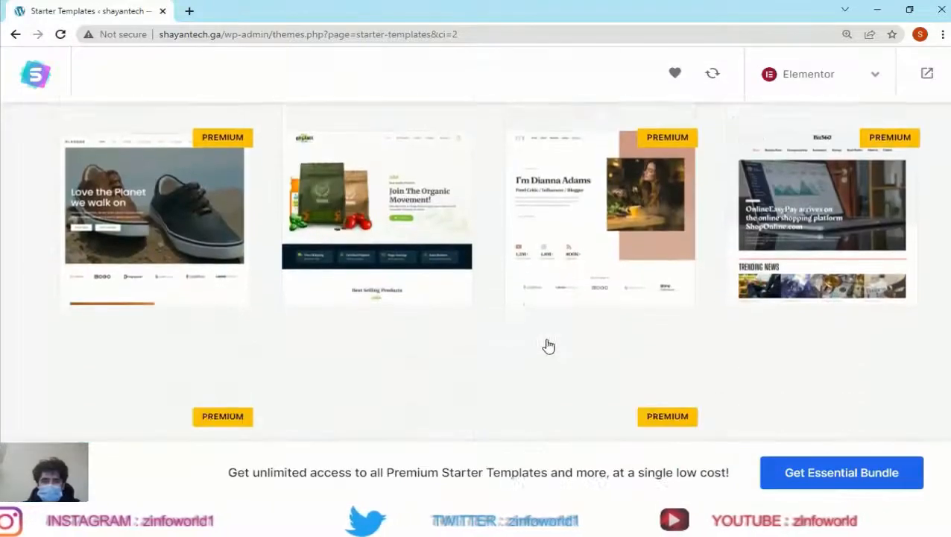
scroll(550, 343, up, 7)
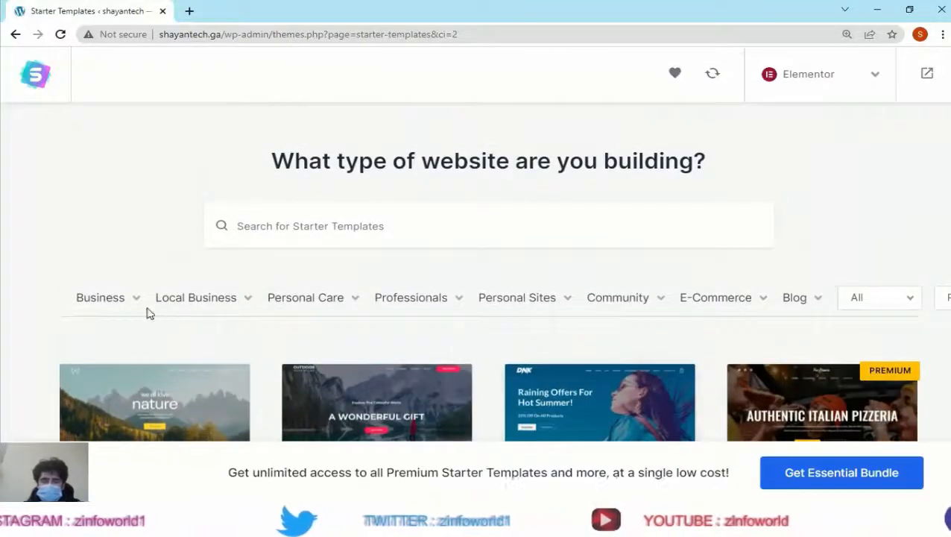
scroll(498, 322, down, 6)
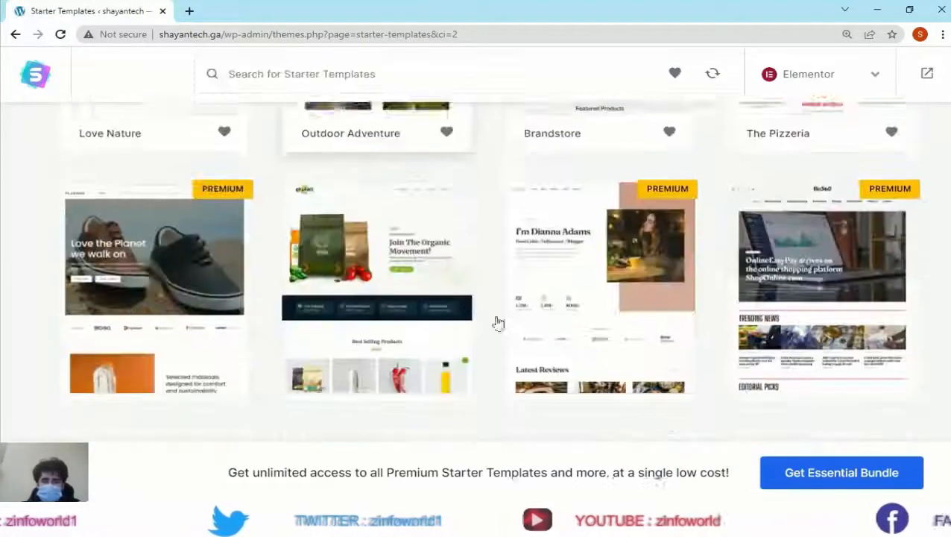
scroll(544, 337, down, 8)
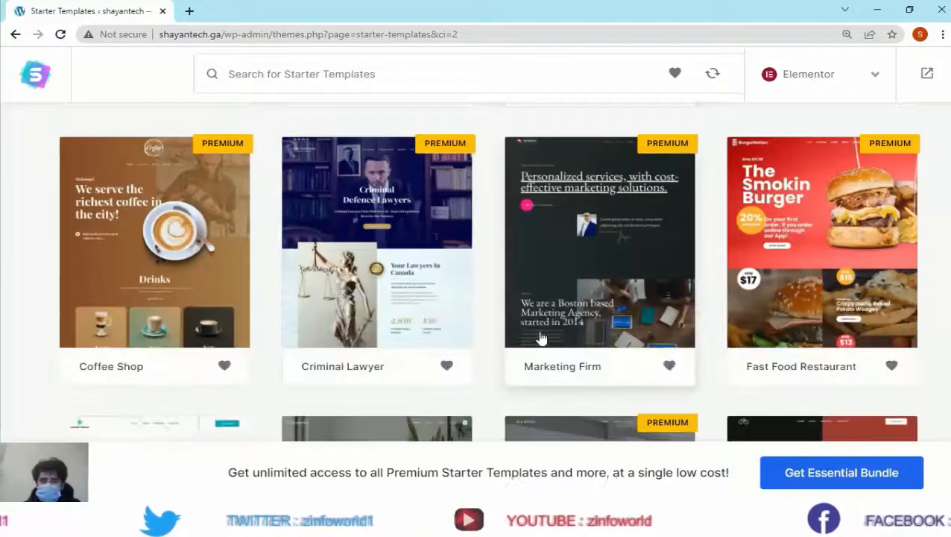
scroll(541, 338, down, 5)
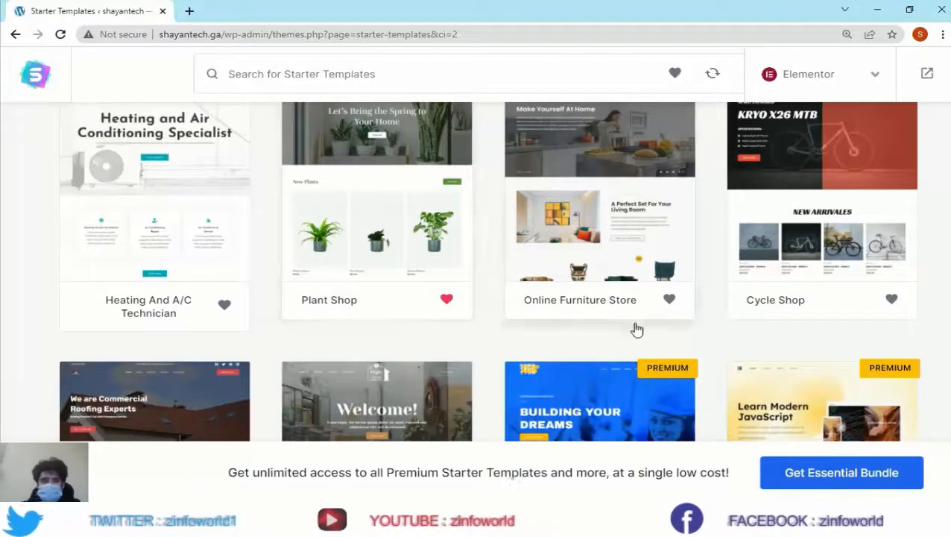
scroll(604, 322, down, 4)
scroll(608, 350, down, 1)
scroll(607, 350, down, 4)
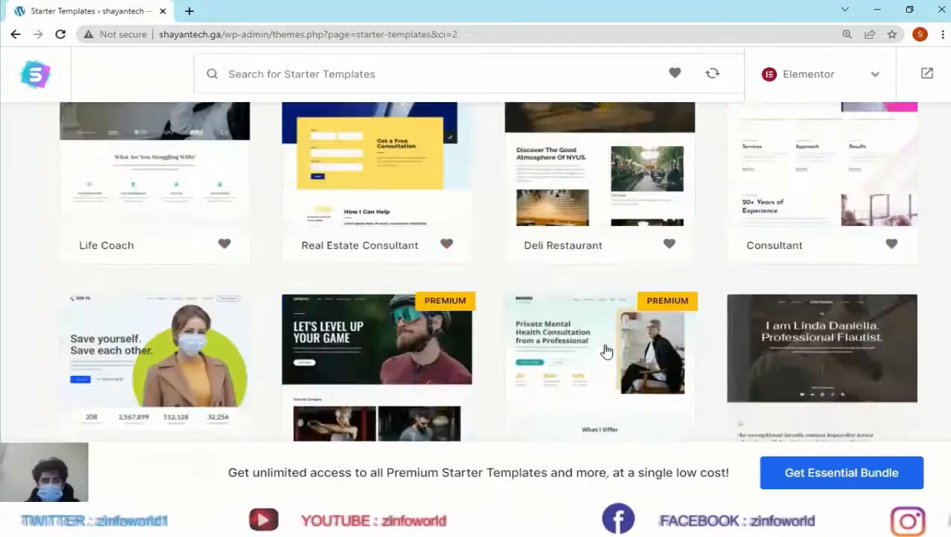
scroll(608, 350, up, 2)
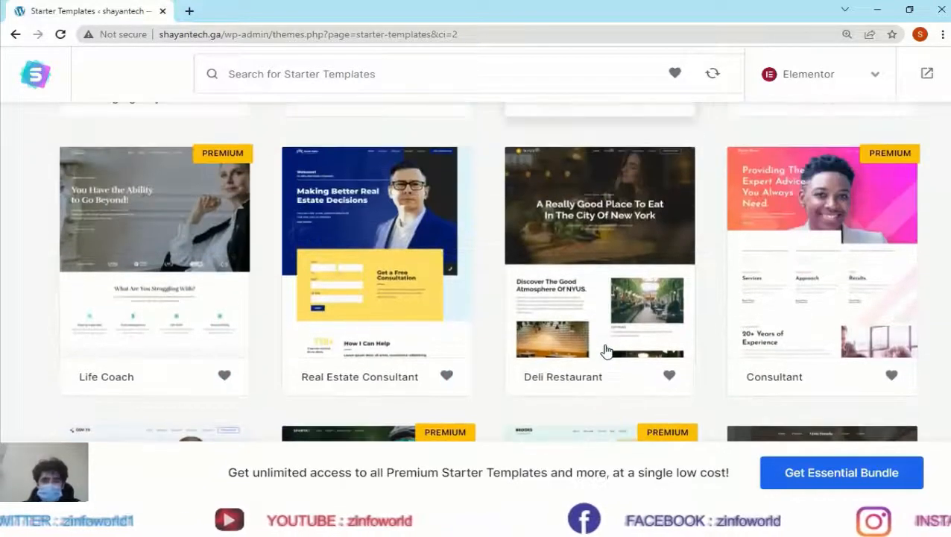
click(670, 376)
scroll(583, 350, down, 1)
scroll(439, 357, up, 1)
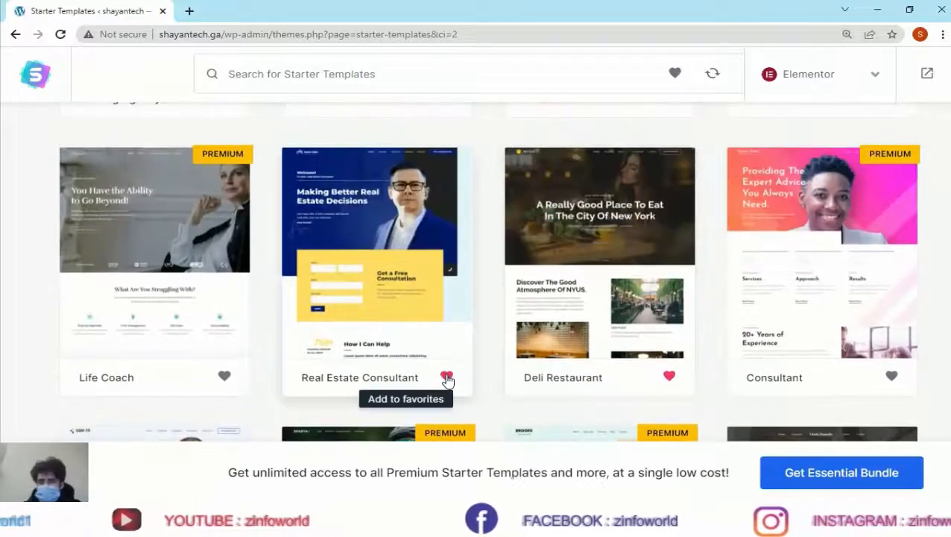
click(446, 378)
Favourite the Simply Natural template and scroll further down the gallery
scroll(557, 366, down, 5)
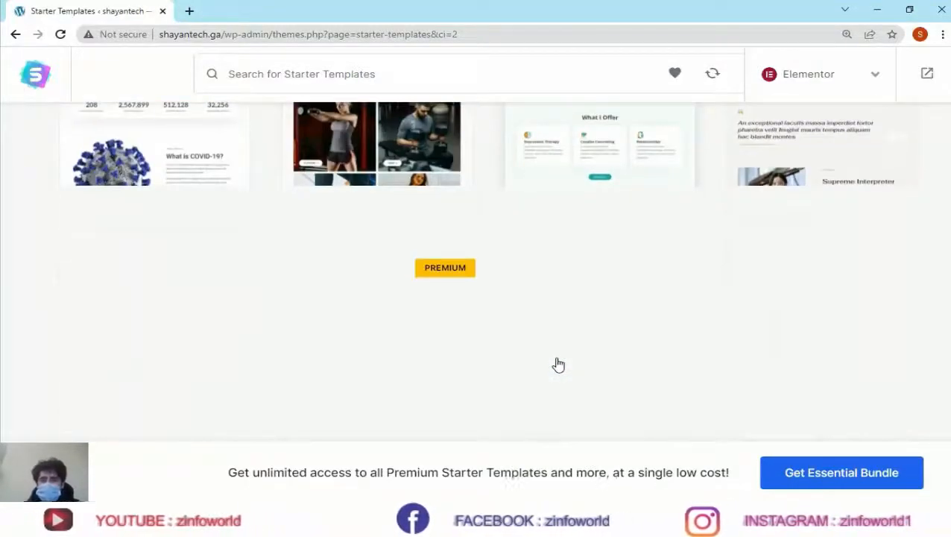
scroll(567, 369, down, 2)
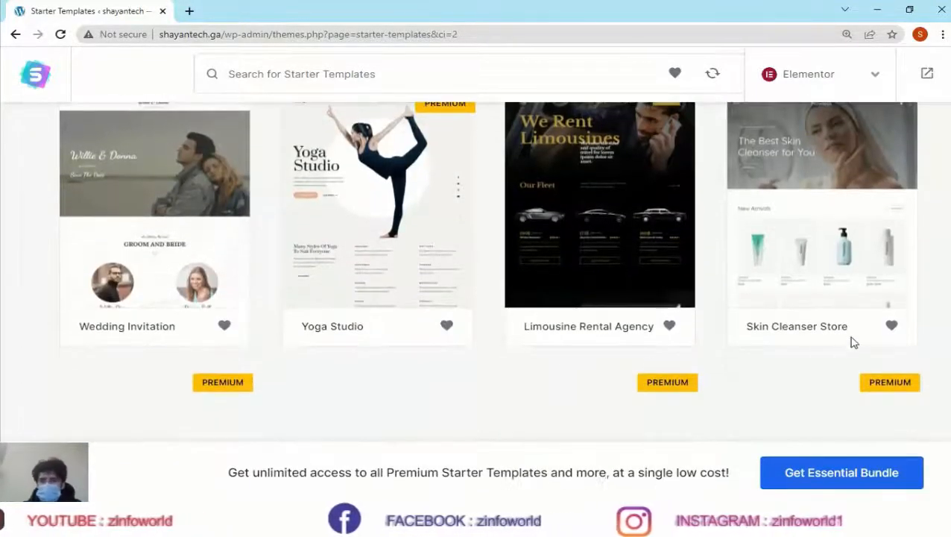
scroll(628, 374, down, 3)
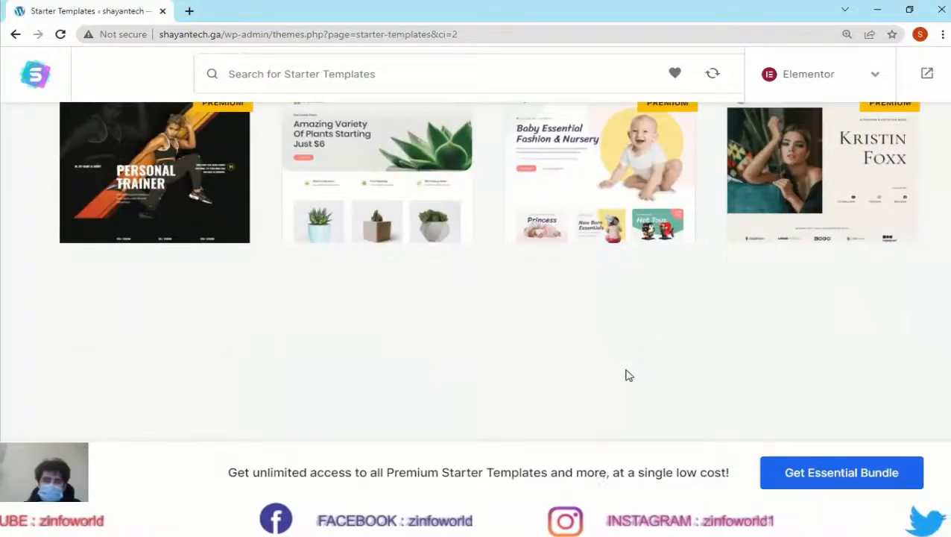
scroll(629, 375, up, 1)
scroll(610, 368, down, 2)
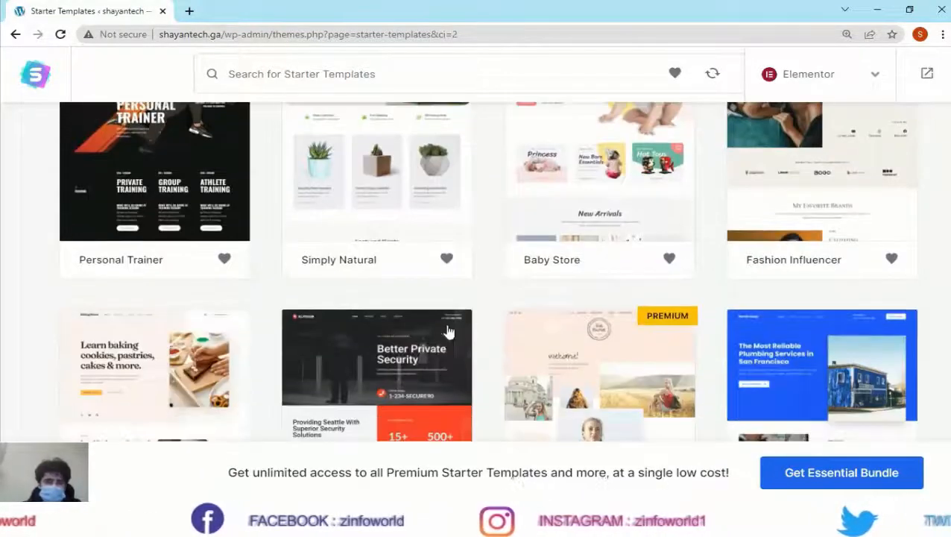
click(447, 259)
scroll(475, 278, up, 1)
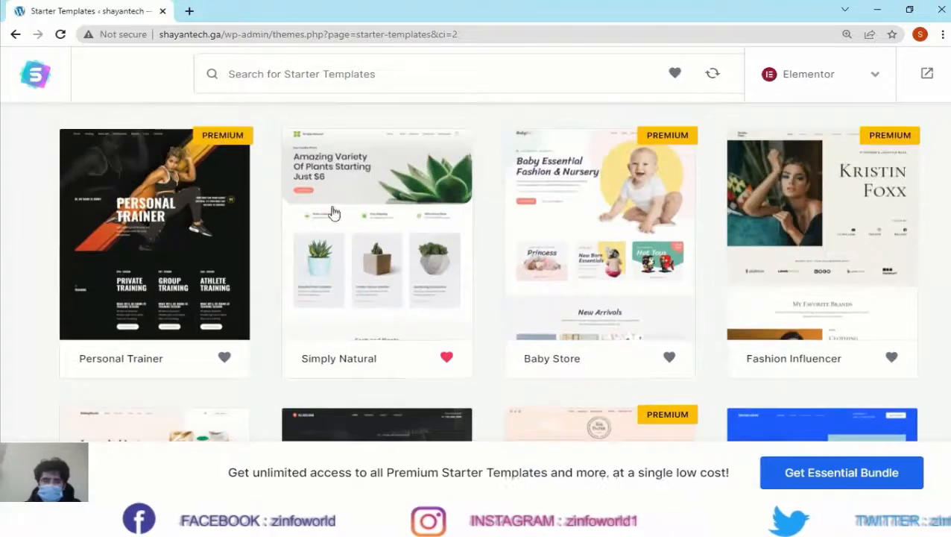
scroll(481, 344, down, 2)
scroll(482, 350, down, 2)
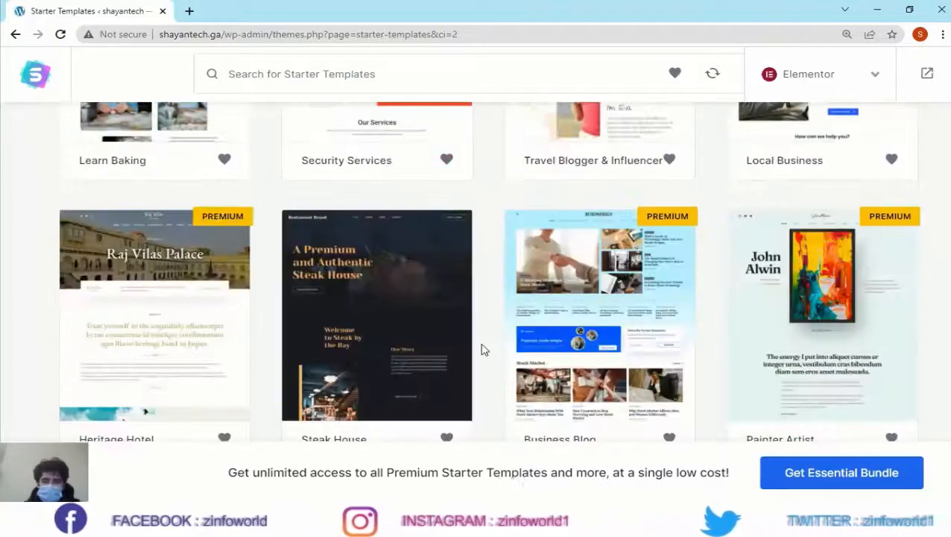
scroll(552, 366, down, 4)
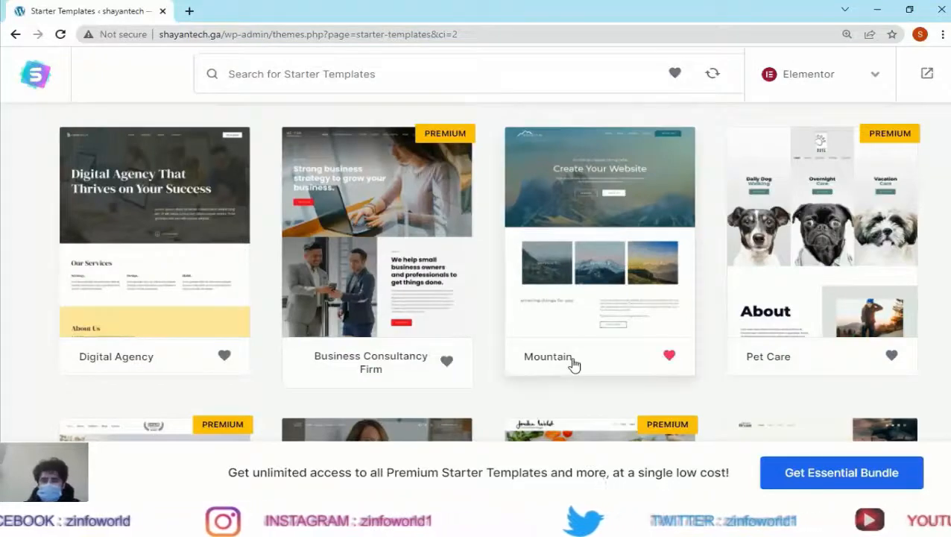
scroll(607, 360, down, 5)
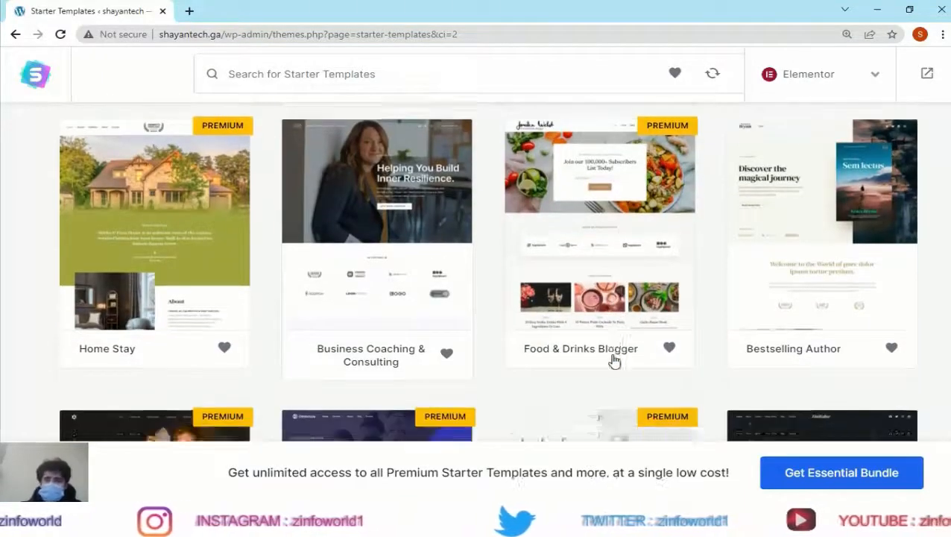
scroll(613, 361, down, 10)
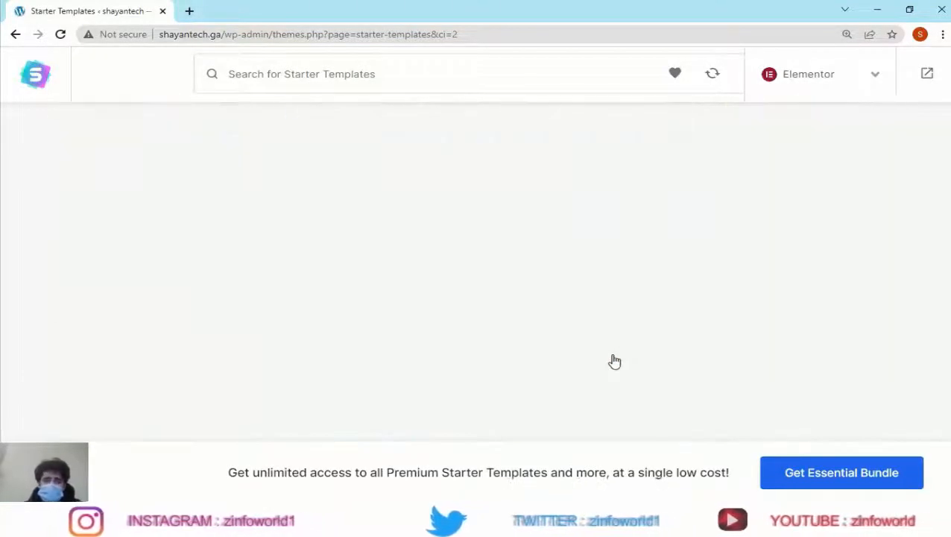
scroll(614, 360, down, 5)
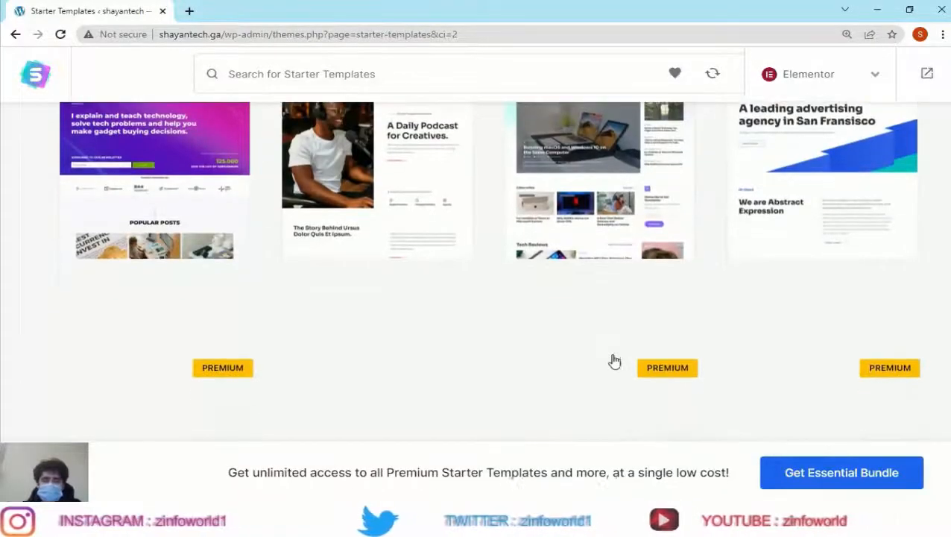
scroll(614, 360, down, 5)
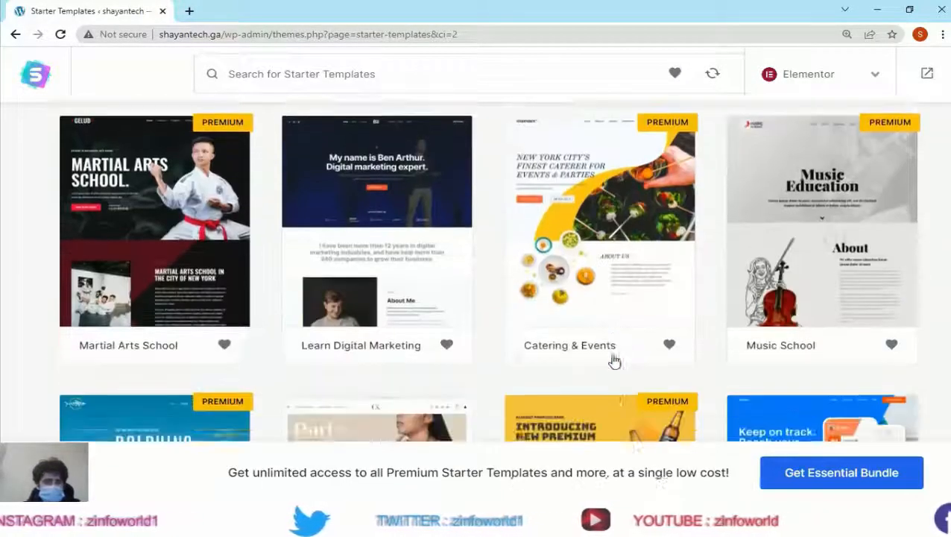
Favourite the Learn Digital Marketing and Online Courses templates
scroll(589, 352, up, 3)
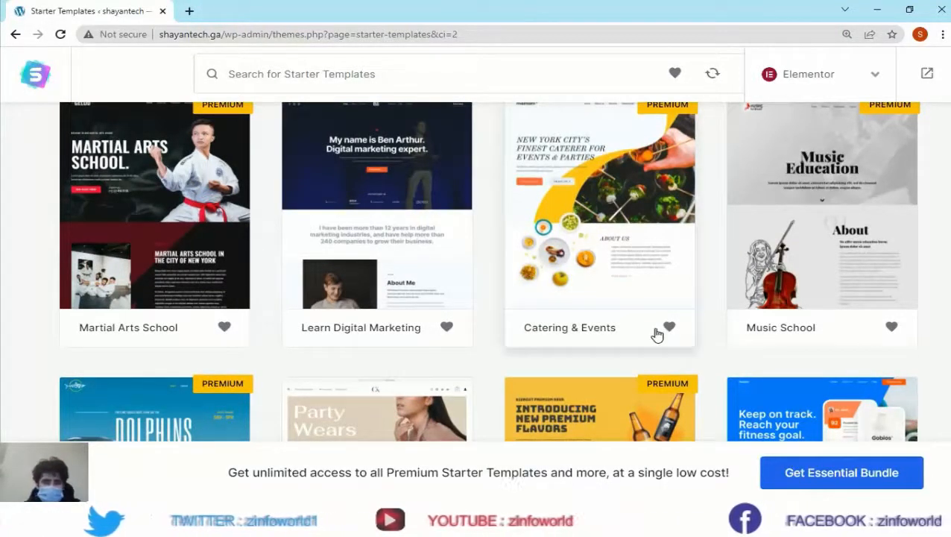
click(446, 327)
scroll(607, 361, down, 7)
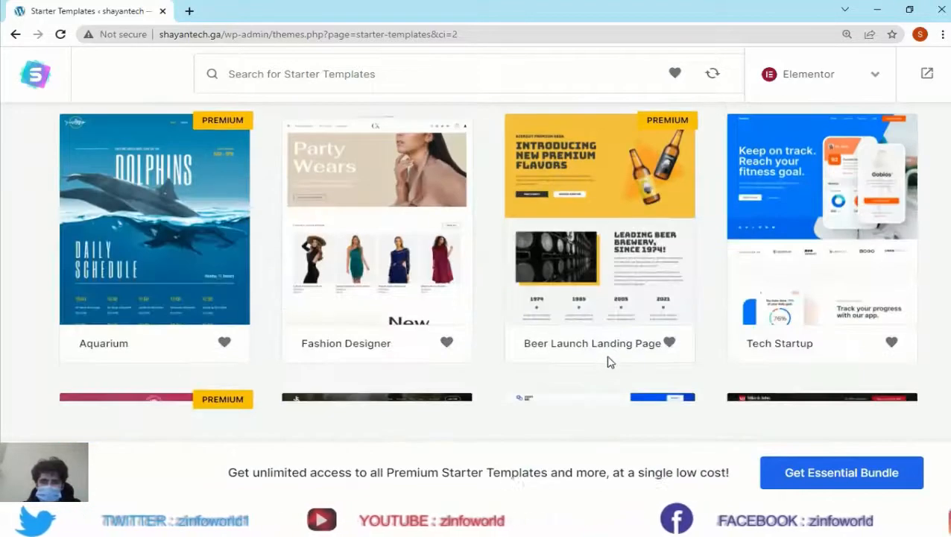
scroll(609, 365, up, 1)
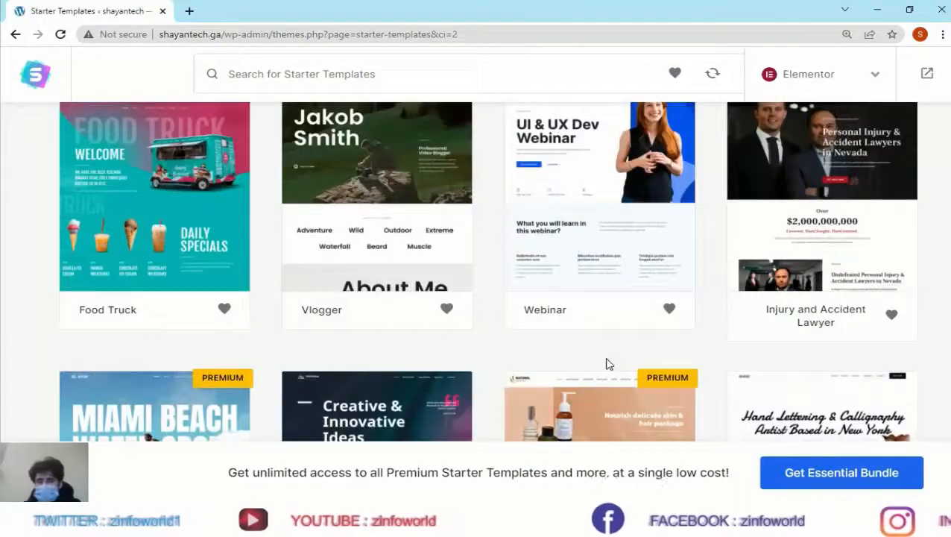
scroll(607, 363, down, 10)
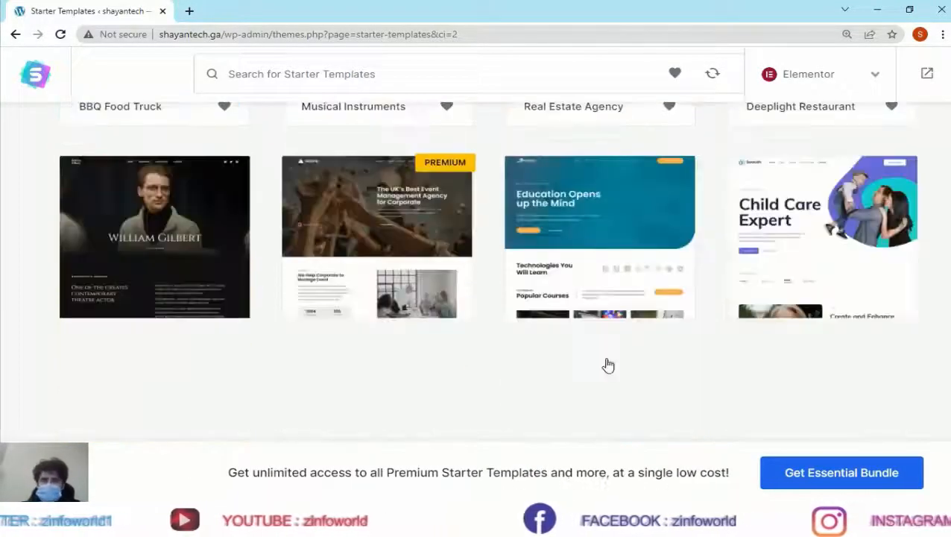
scroll(608, 363, down, 5)
scroll(607, 365, up, 3)
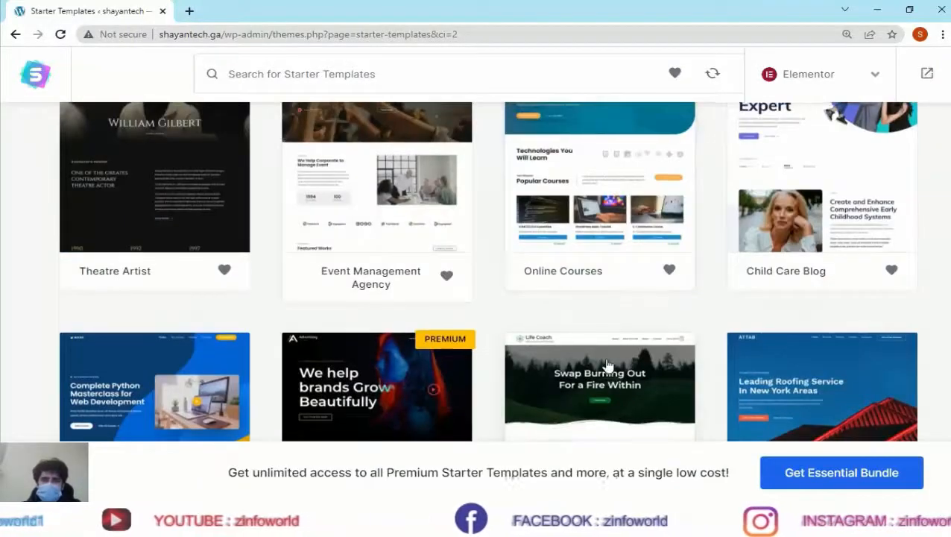
scroll(607, 365, up, 3)
scroll(654, 347, down, 2)
click(669, 337)
Favourite the Cosmetics Store and Animal Welfare templates
scroll(616, 365, down, 4)
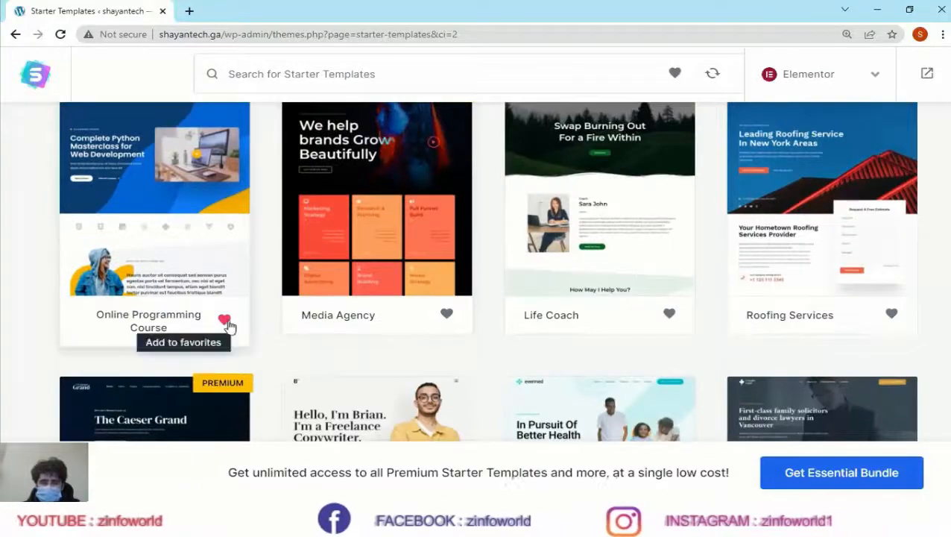
scroll(647, 317, down, 4)
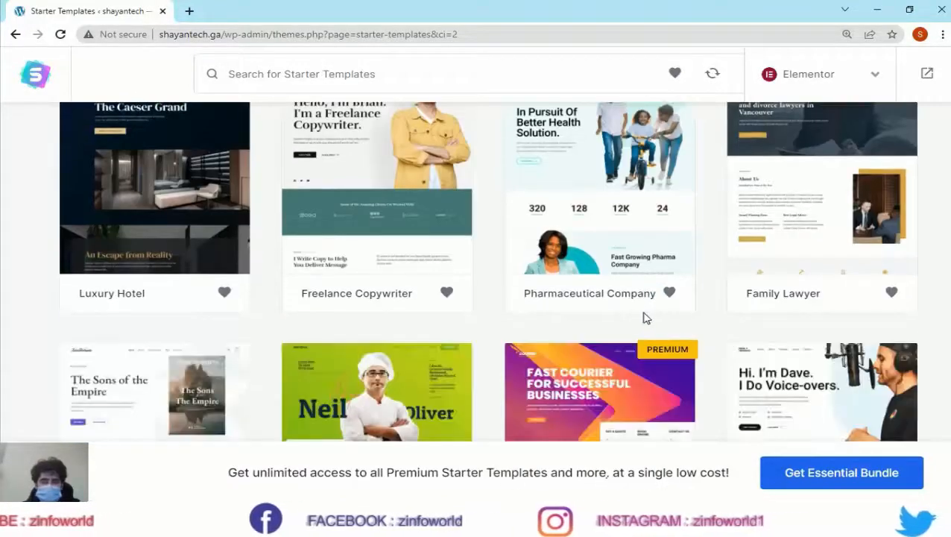
scroll(646, 318, down, 6)
scroll(645, 318, down, 8)
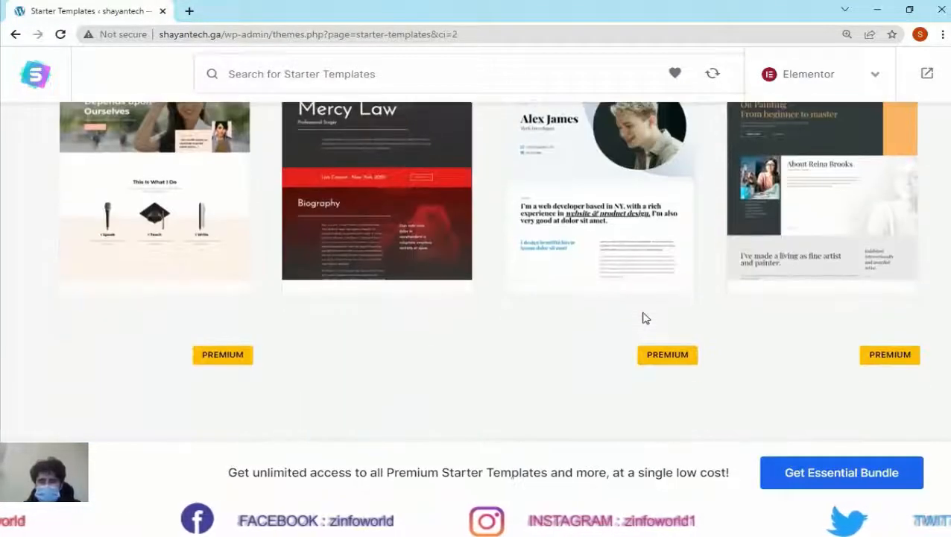
scroll(645, 319, down, 4)
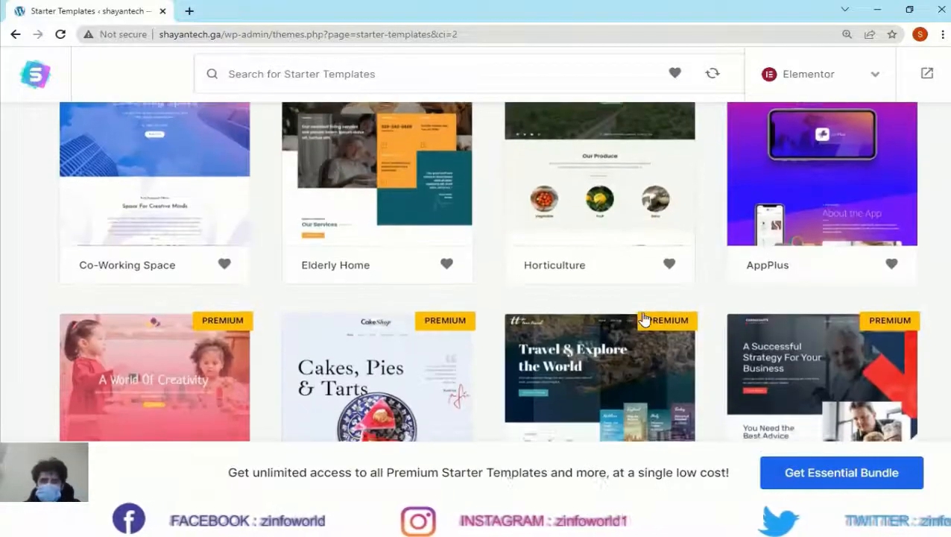
scroll(644, 319, down, 4)
scroll(645, 319, up, 3)
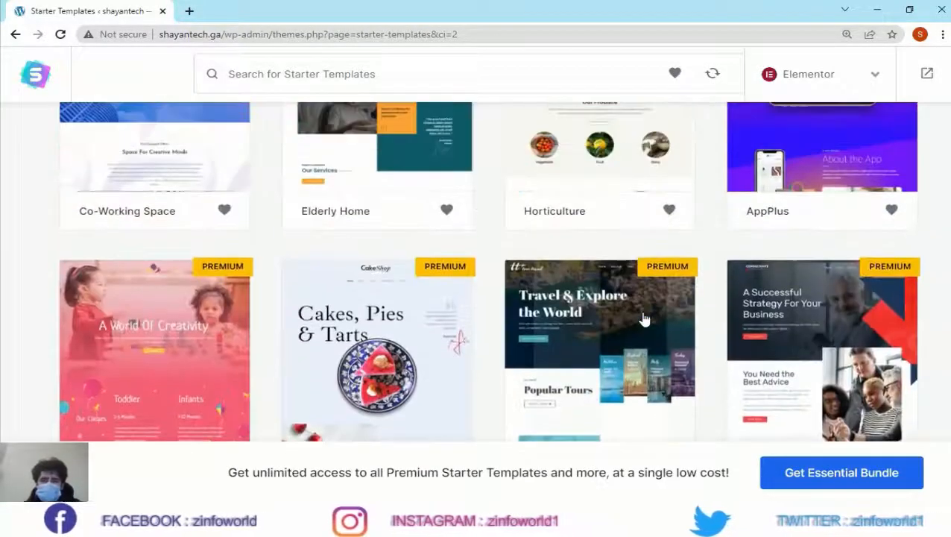
scroll(645, 319, down, 6)
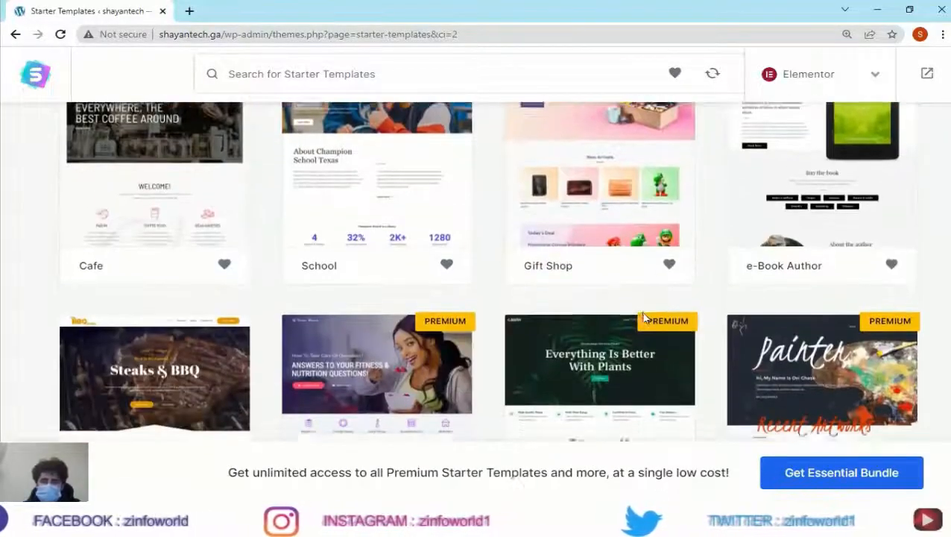
scroll(645, 319, down, 5)
click(669, 405)
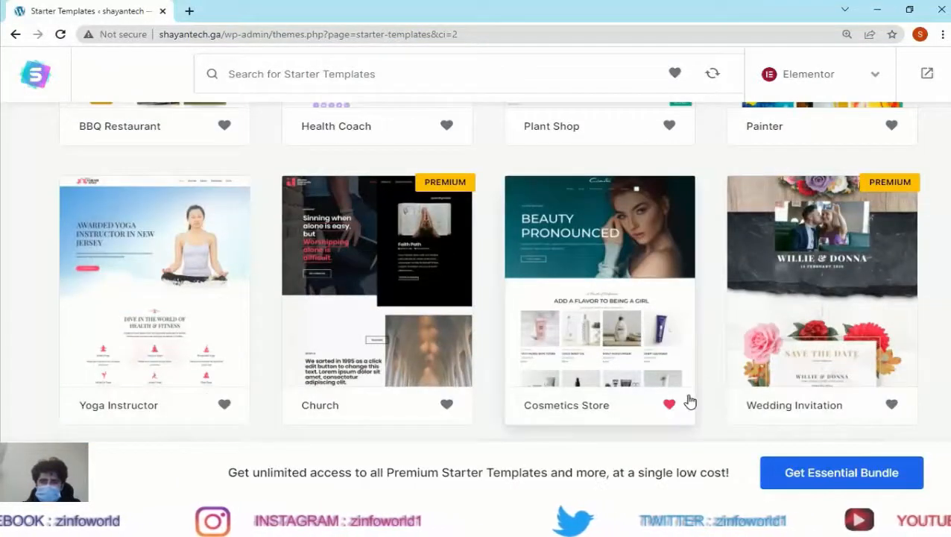
scroll(671, 395, down, 5)
scroll(659, 370, down, 6)
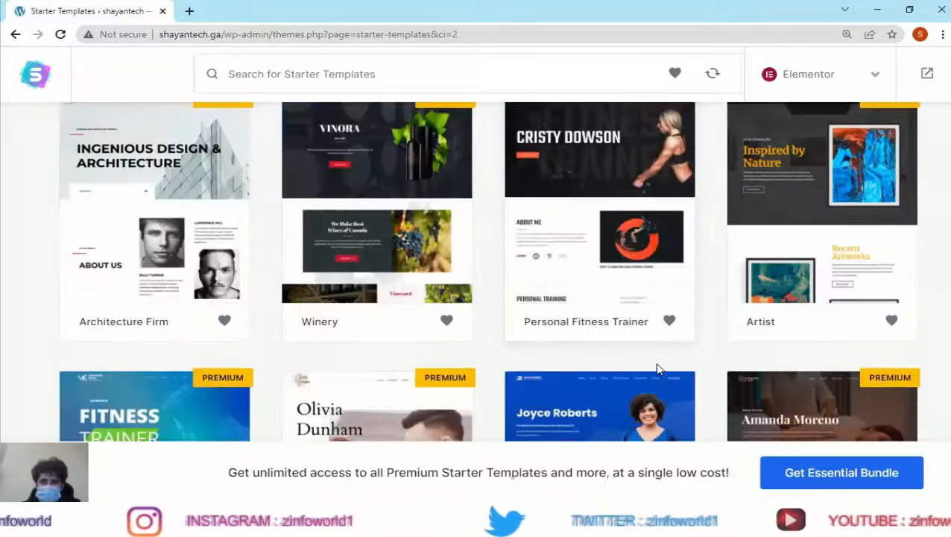
scroll(659, 370, down, 6)
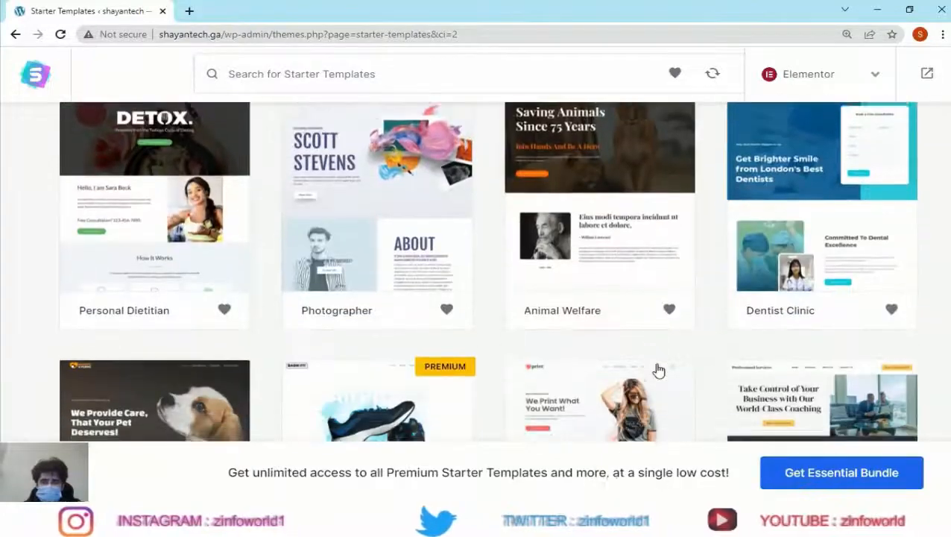
scroll(655, 370, up, 5)
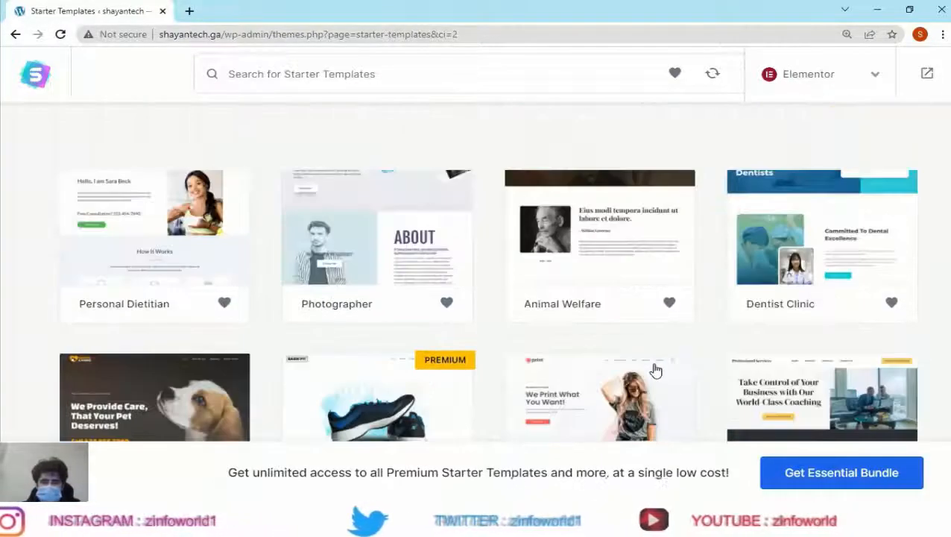
click(669, 403)
Favourite the Accountant template and filter the gallery to My Favorites
scroll(711, 397, down, 5)
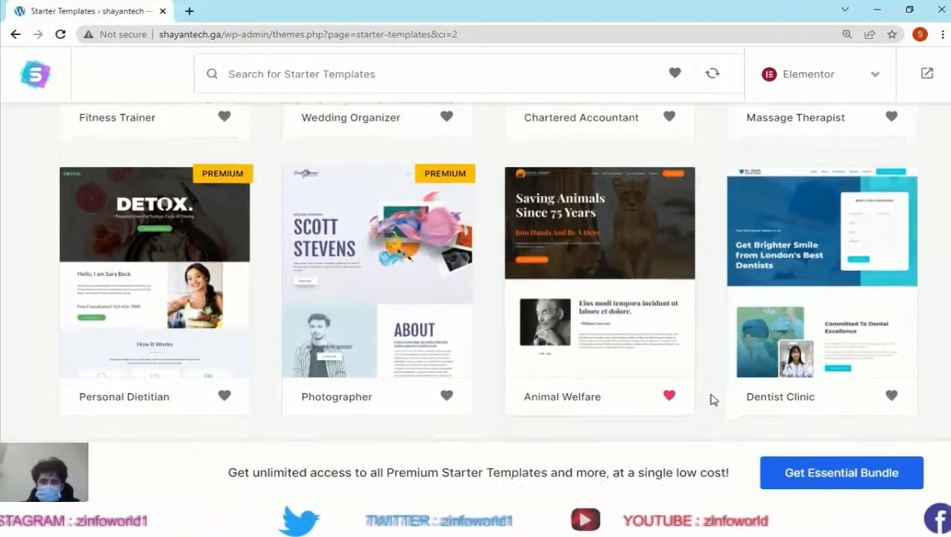
scroll(678, 377, down, 3)
scroll(697, 361, up, 3)
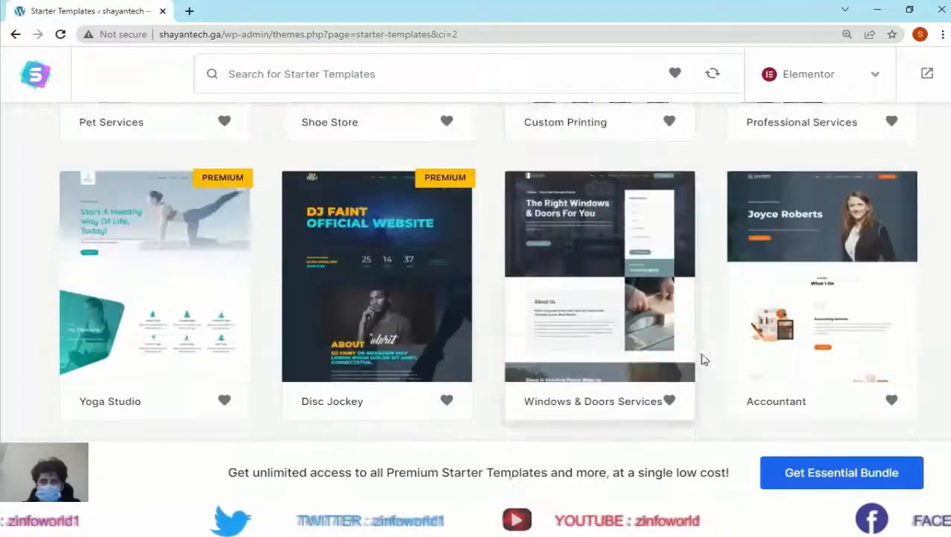
click(892, 403)
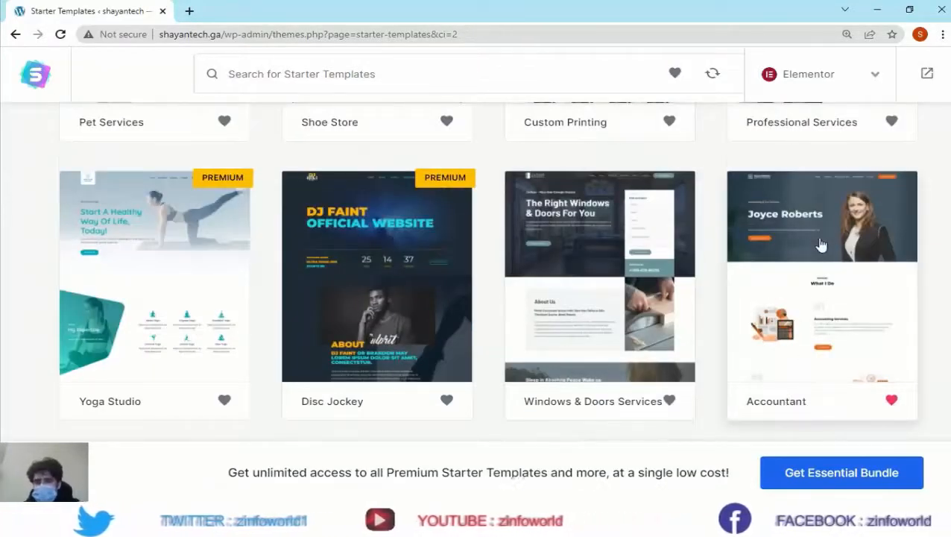
click(675, 74)
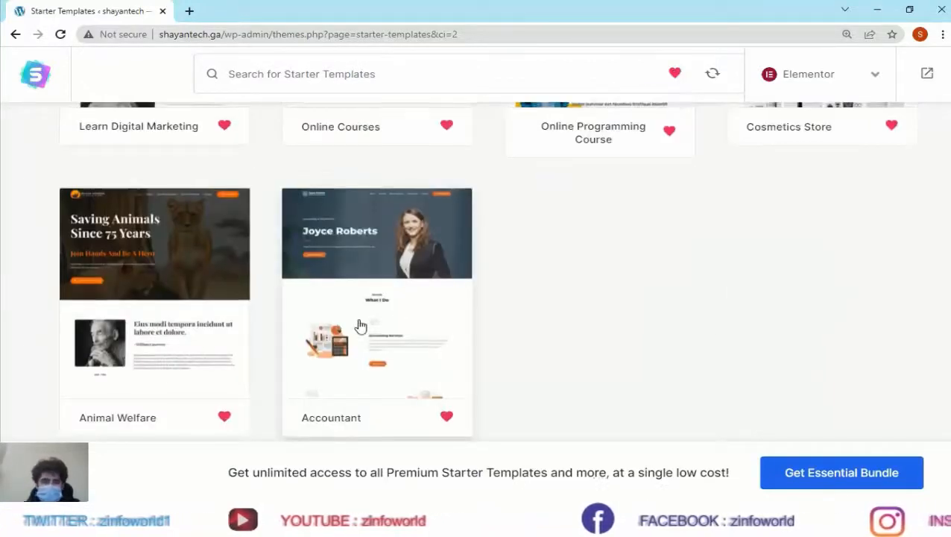
Open the Accountant template and scroll through its preview
click(367, 266)
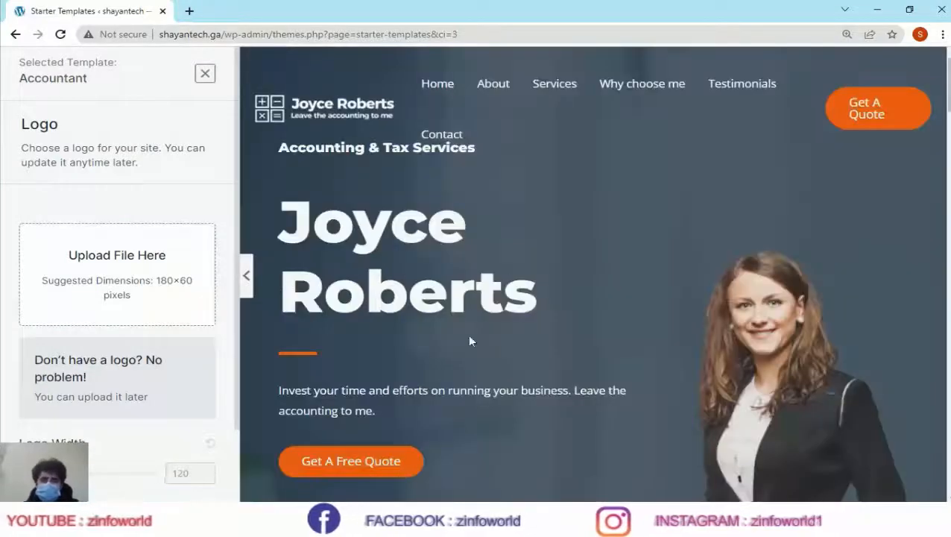
scroll(447, 313, down, 8)
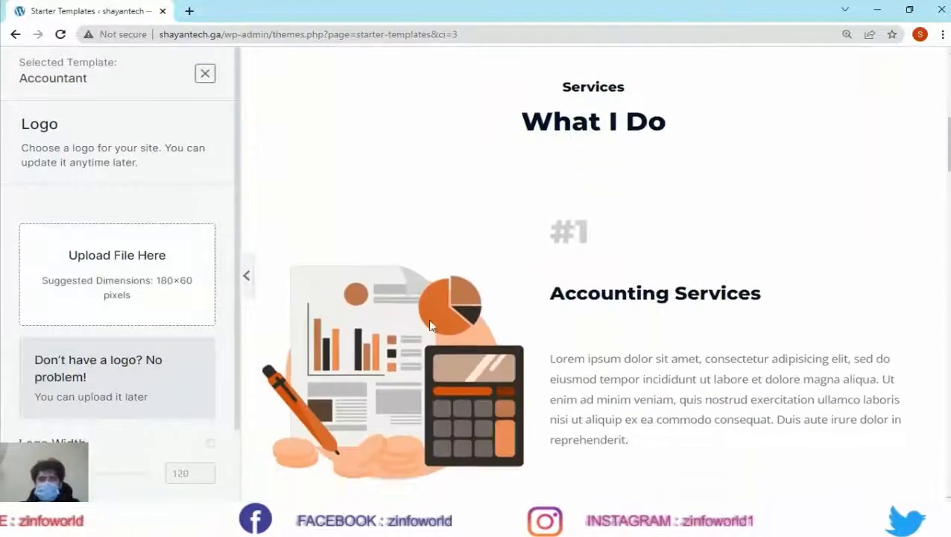
scroll(429, 325, down, 10)
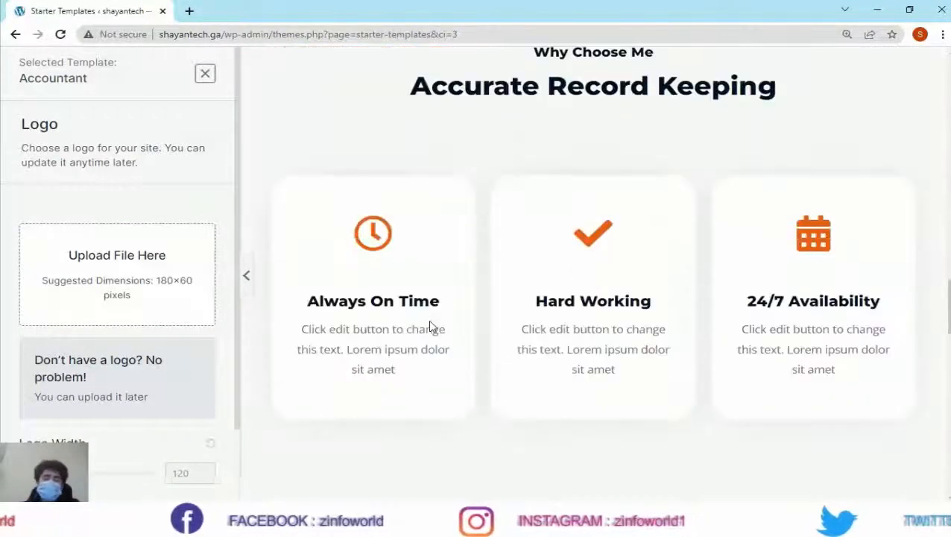
scroll(430, 325, down, 10)
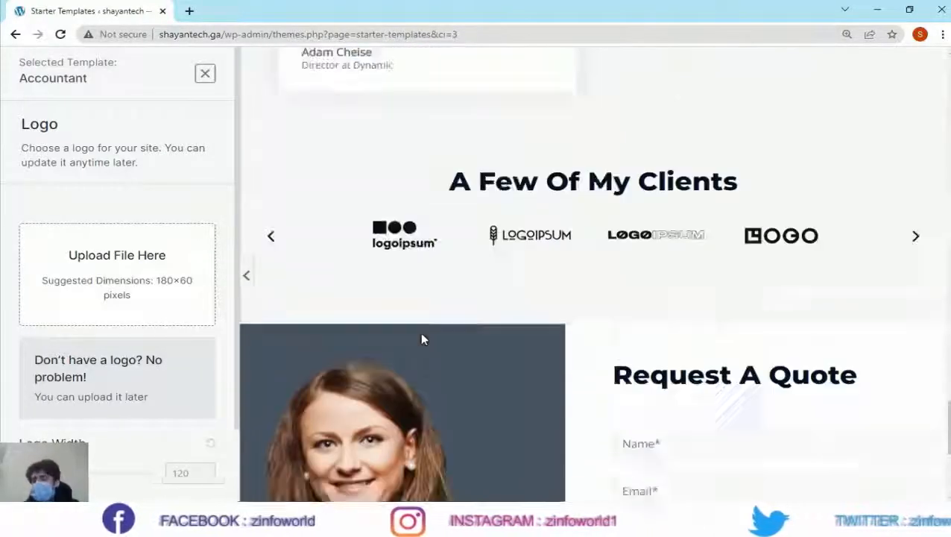
scroll(421, 339, up, 18)
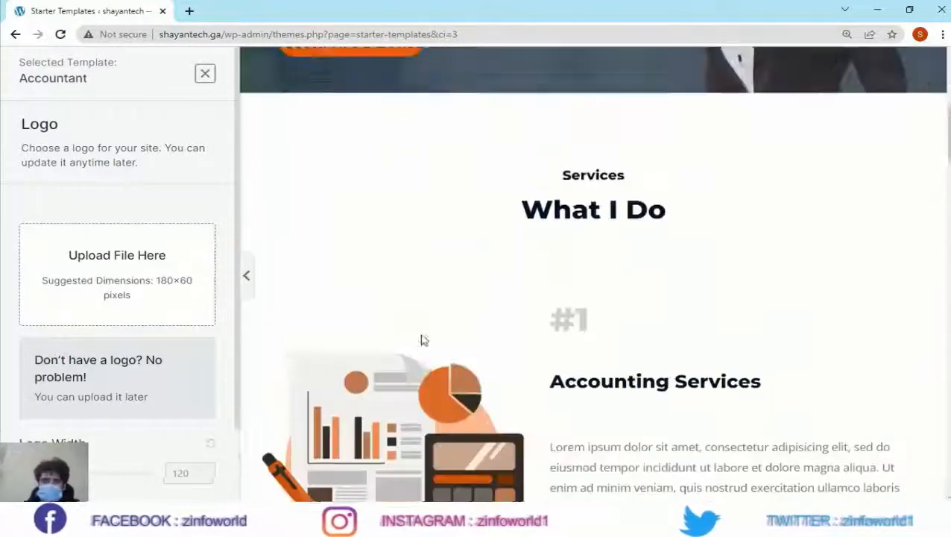
scroll(421, 339, up, 5)
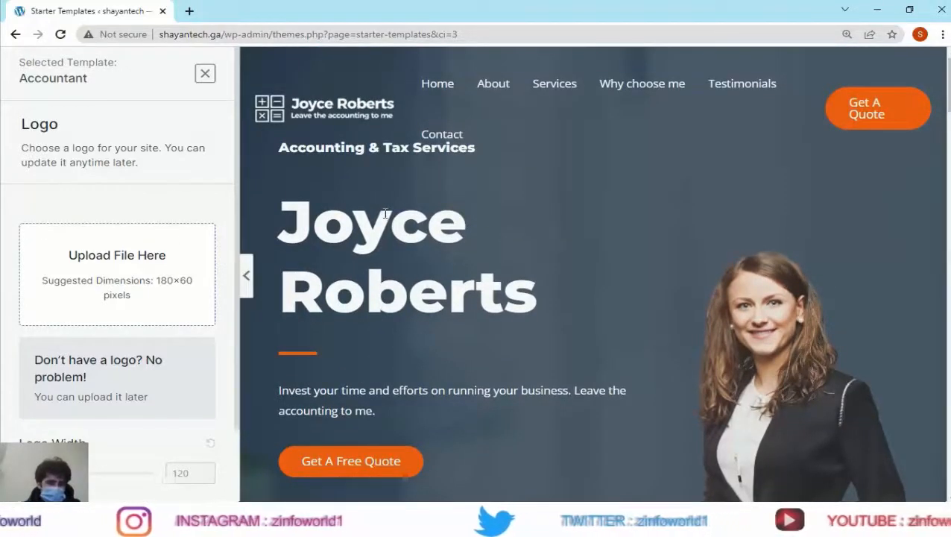
scroll(386, 214, down, 3)
scroll(197, 384, down, 2)
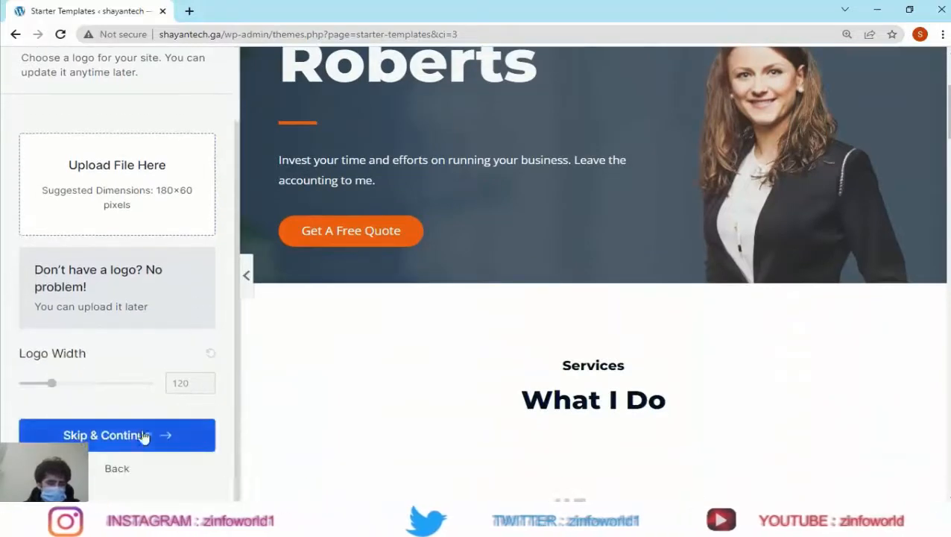
Skip the logo step and keep the default colours and fonts
click(144, 436)
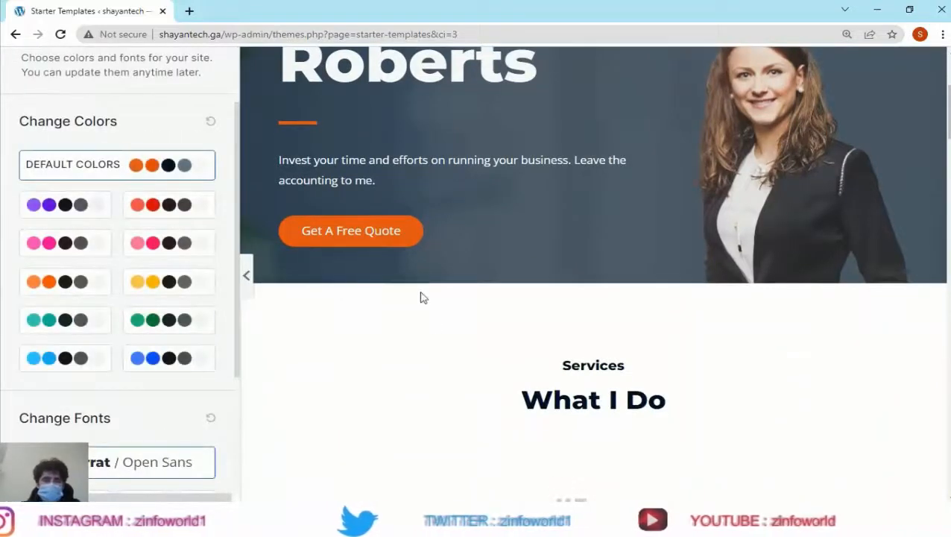
scroll(432, 313, up, 3)
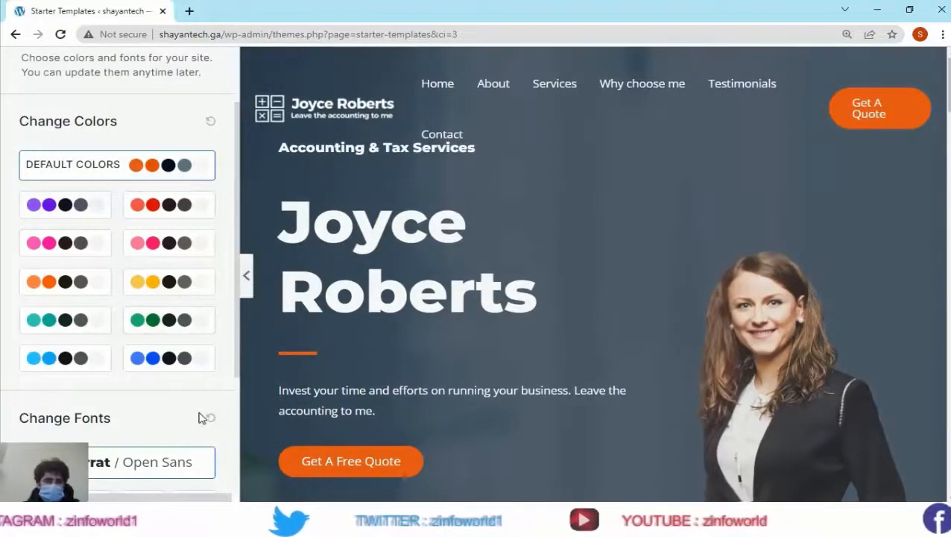
scroll(176, 376, down, 3)
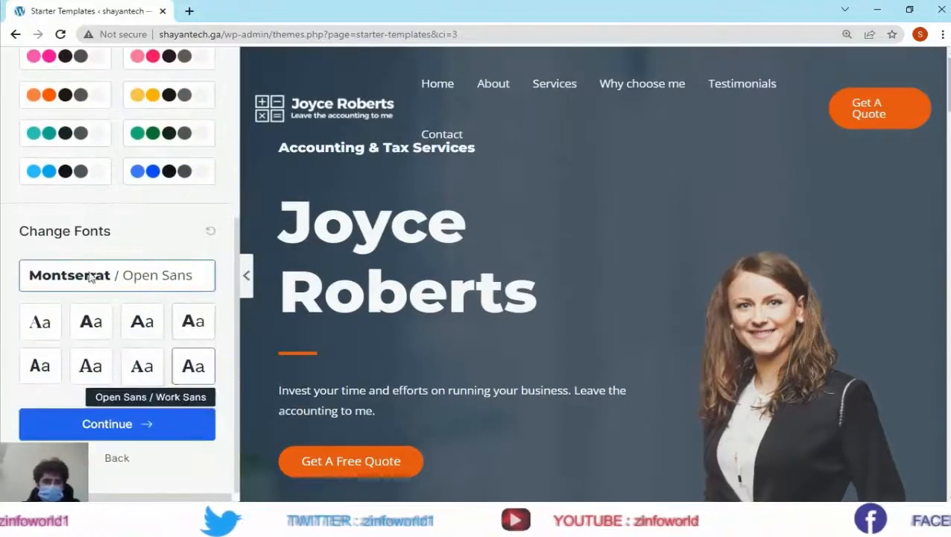
click(138, 434)
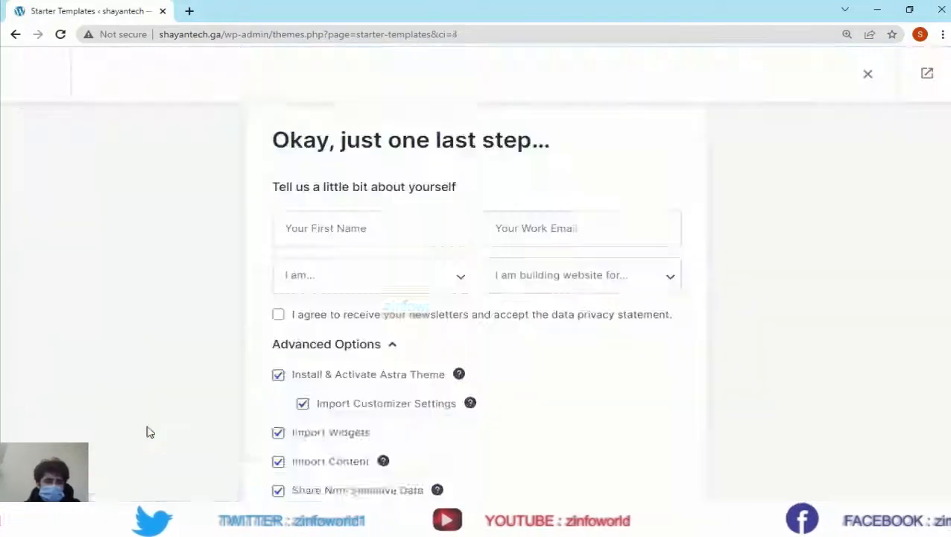
Submit the last-step form with Submit & Build My Website, then highlight the build progress heading
scroll(447, 379, down, 3)
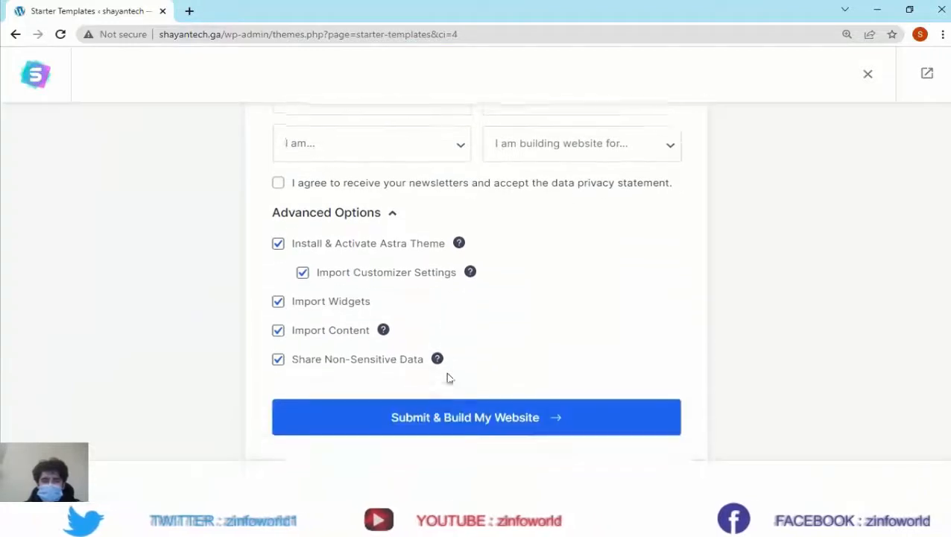
click(471, 423)
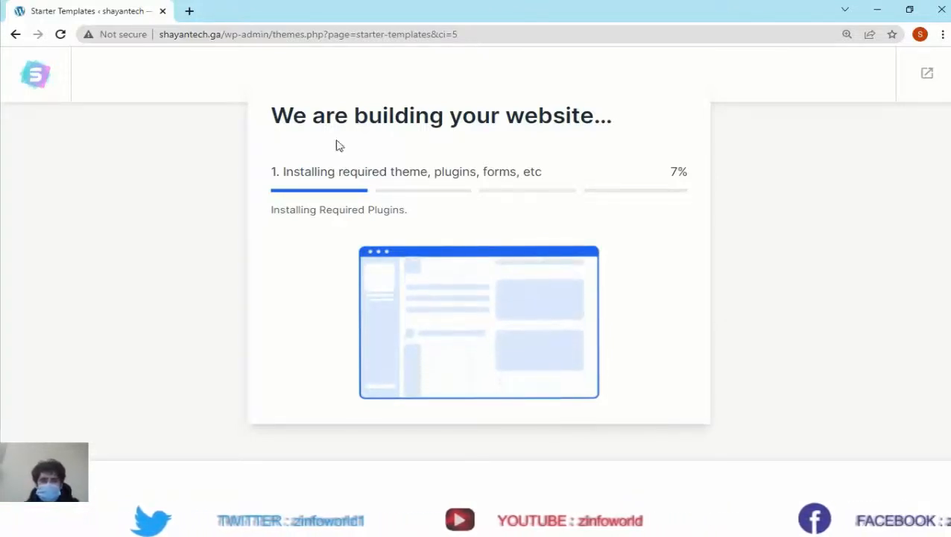
drag(273, 112, 623, 142)
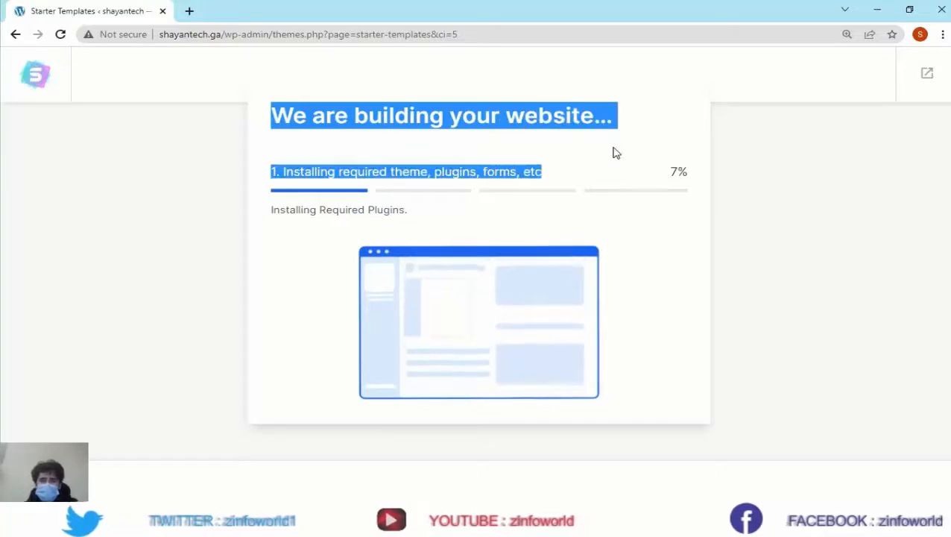
drag(270, 117, 618, 117)
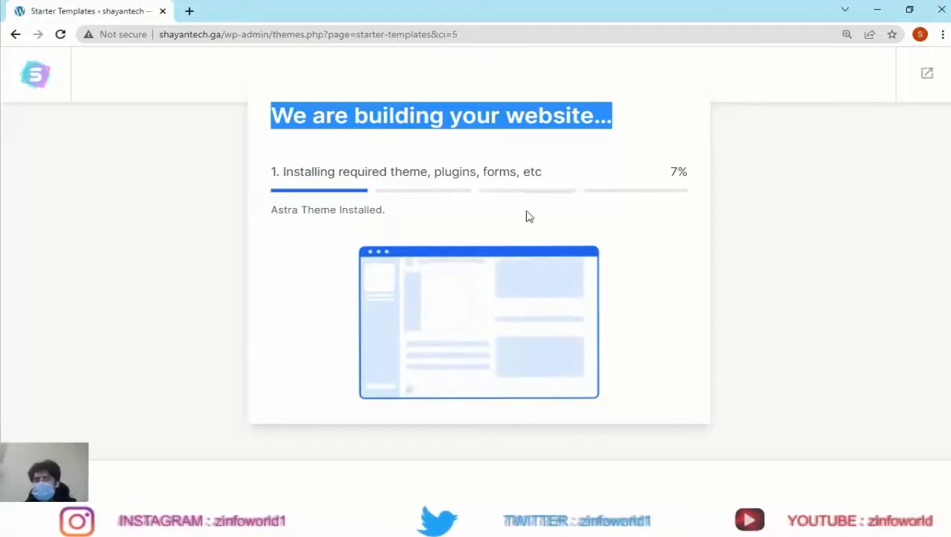
Wait for the build to reach 15%, highlighting the Elementor activated status line
click(693, 290)
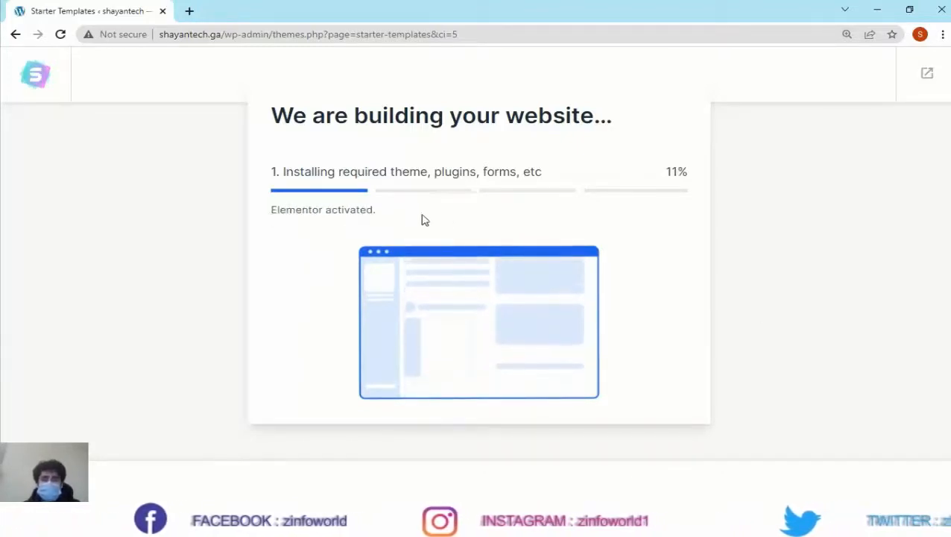
drag(268, 212, 350, 221)
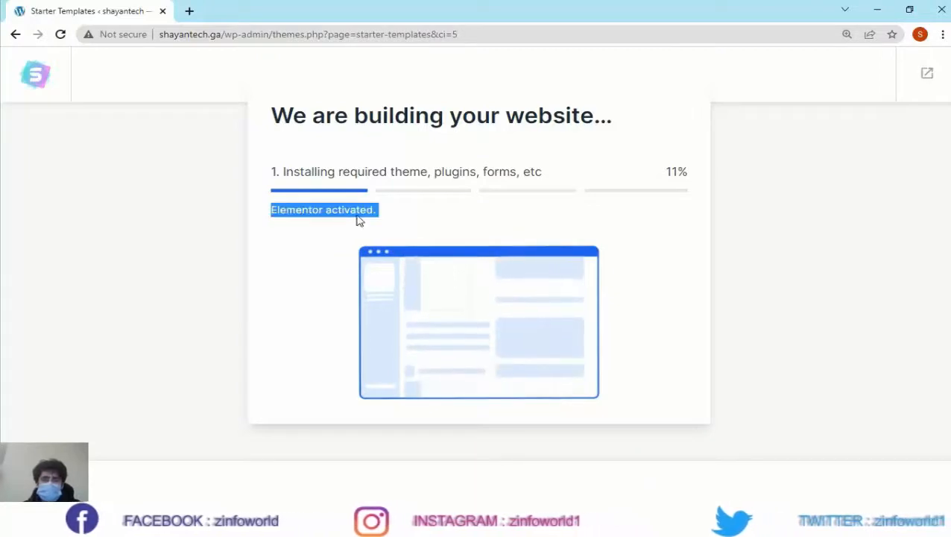
click(301, 254)
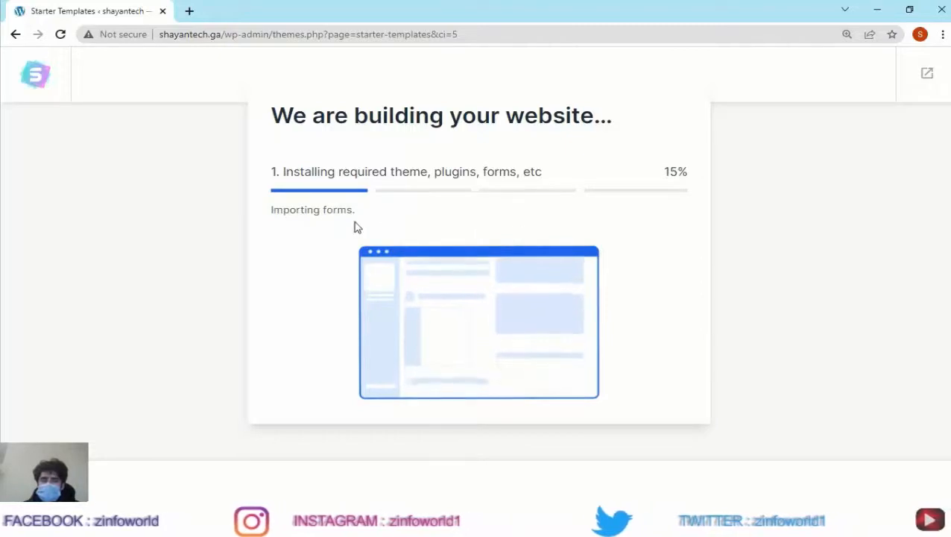
Highlight the 'Importing forms' status line, then clear the highlight while the import continues
drag(265, 216, 348, 218)
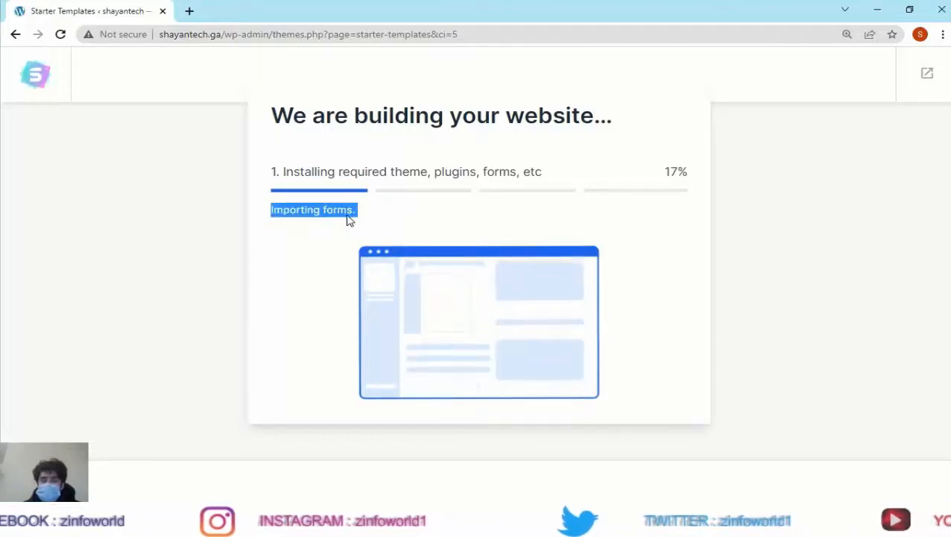
click(691, 290)
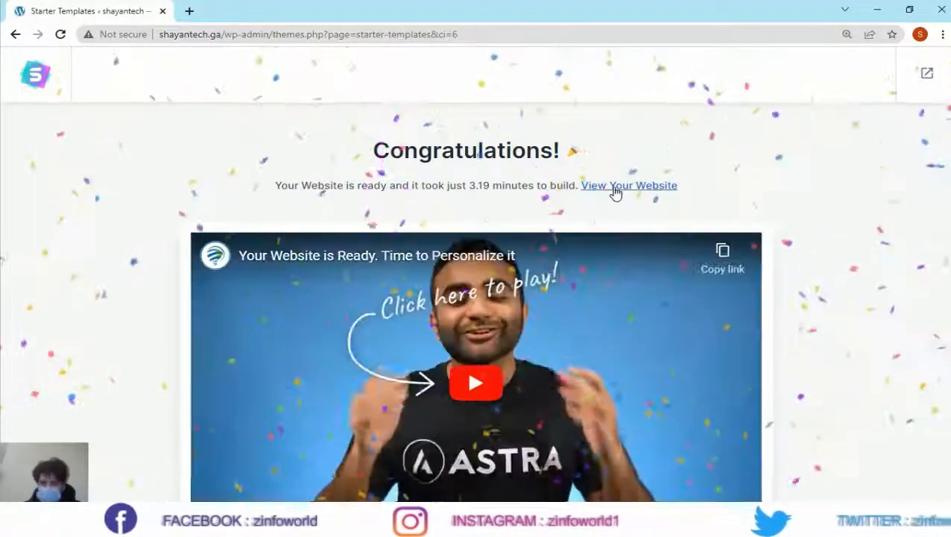
click(615, 190)
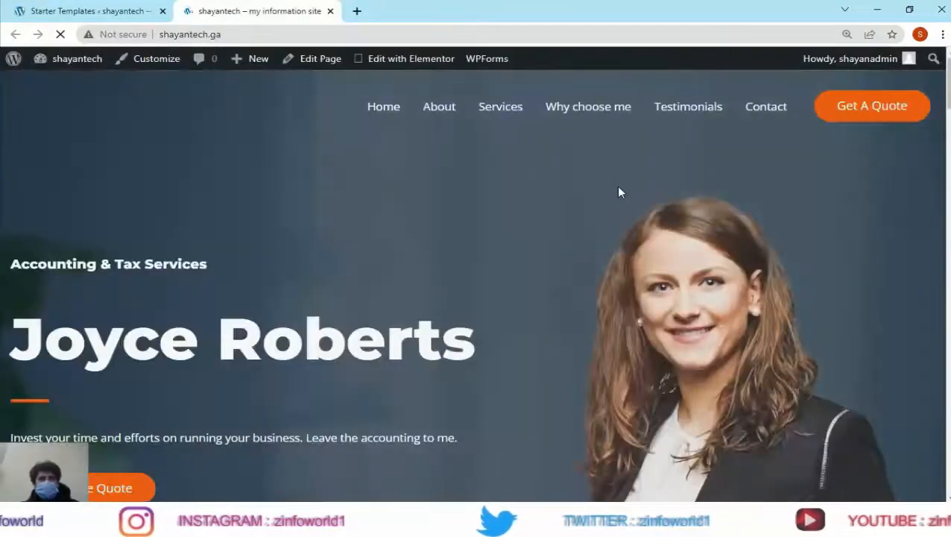
scroll(548, 306, down, 4)
scroll(557, 315, down, 5)
scroll(552, 320, up, 8)
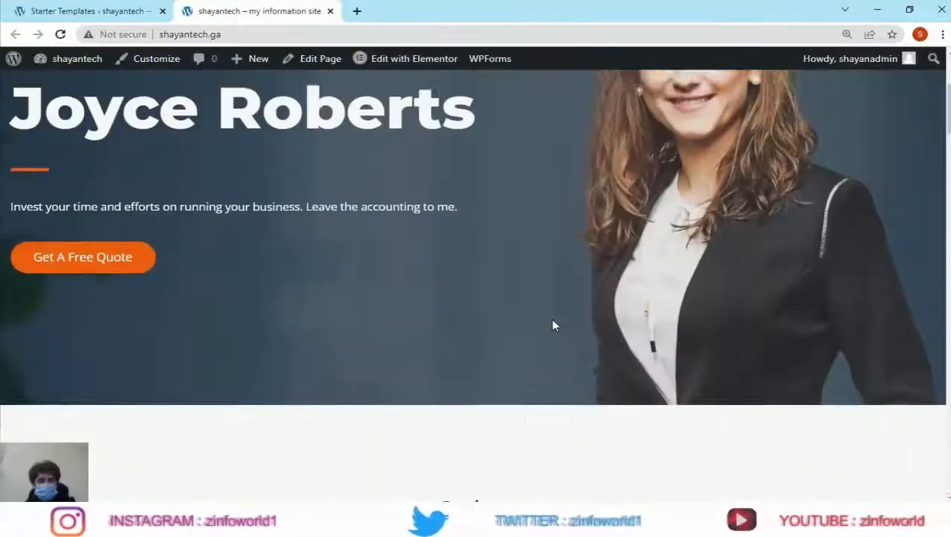
scroll(549, 334, down, 12)
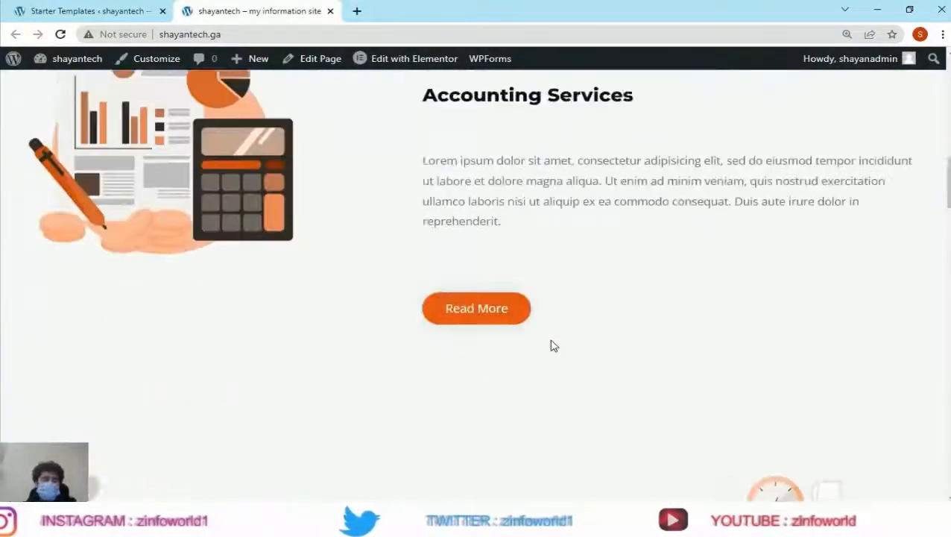
scroll(548, 350, down, 7)
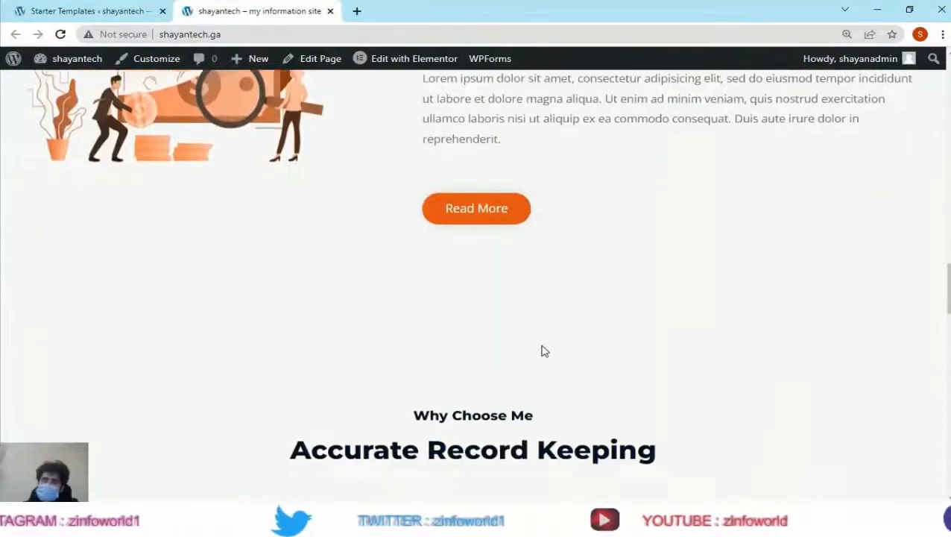
scroll(544, 351, up, 11)
scroll(544, 351, up, 12)
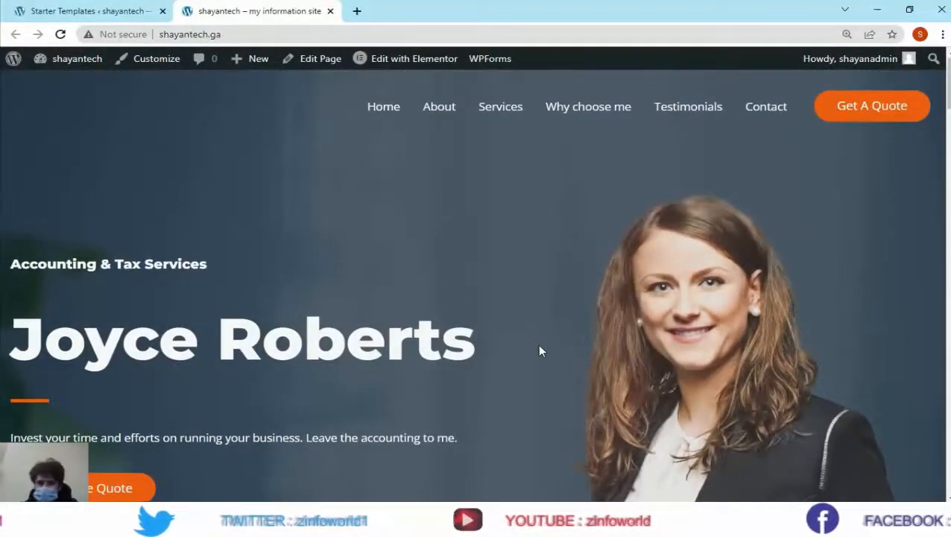
scroll(539, 351, down, 6)
scroll(539, 366, up, 6)
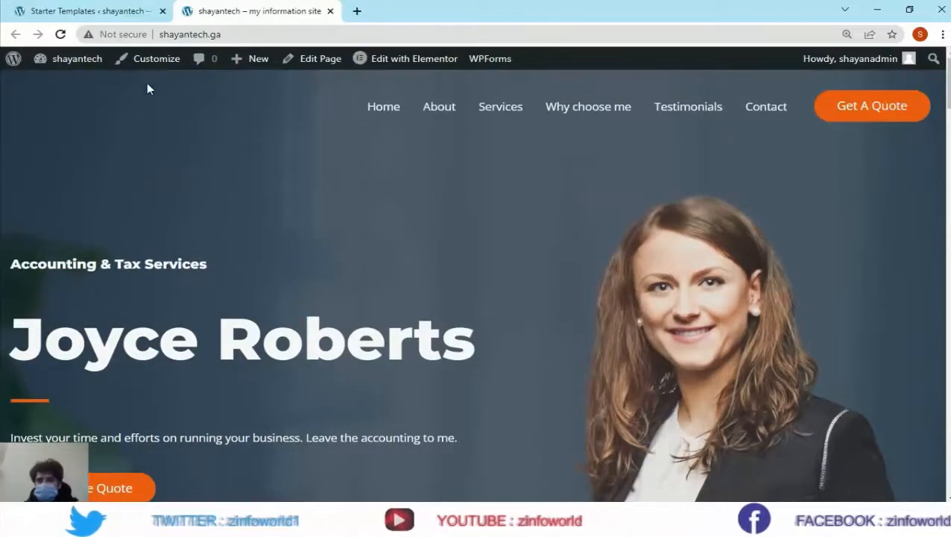
scroll(363, 348, down, 3)
scroll(365, 350, up, 3)
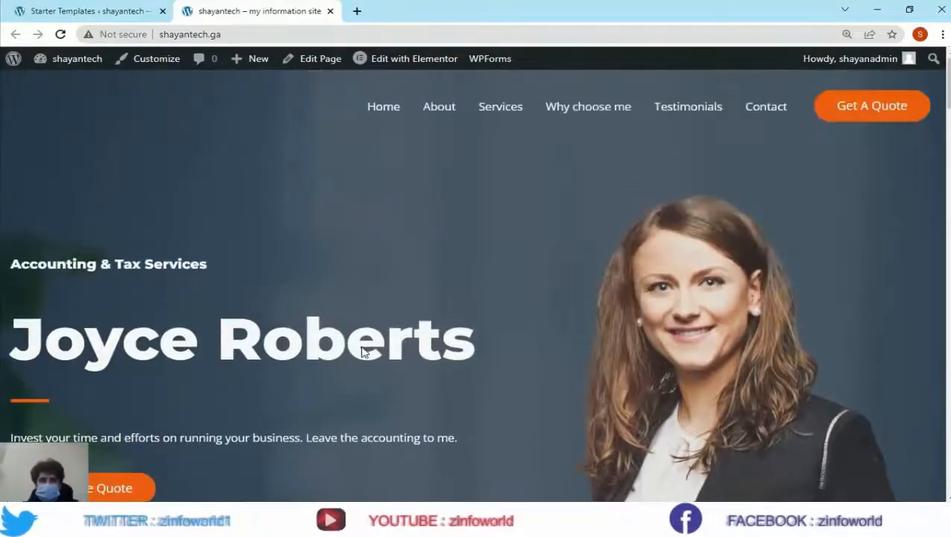
click(59, 85)
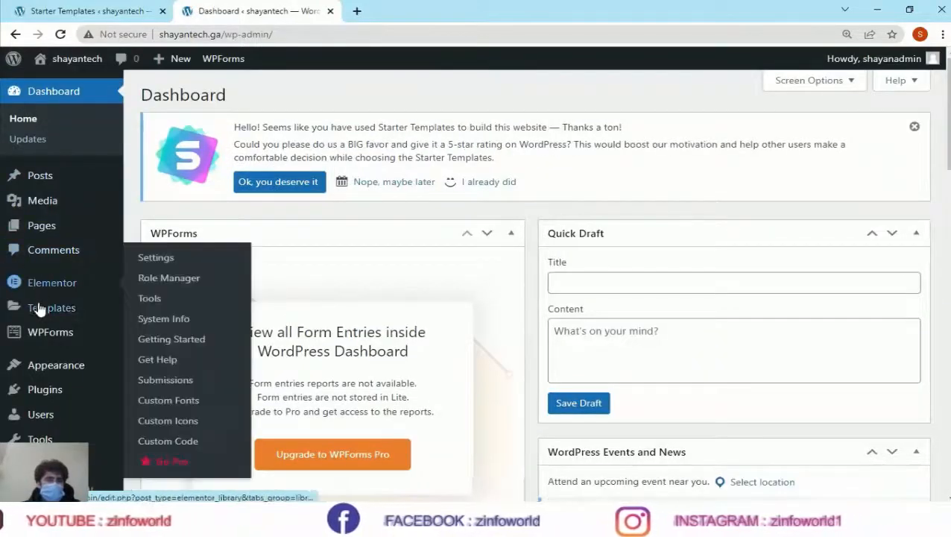
click(65, 61)
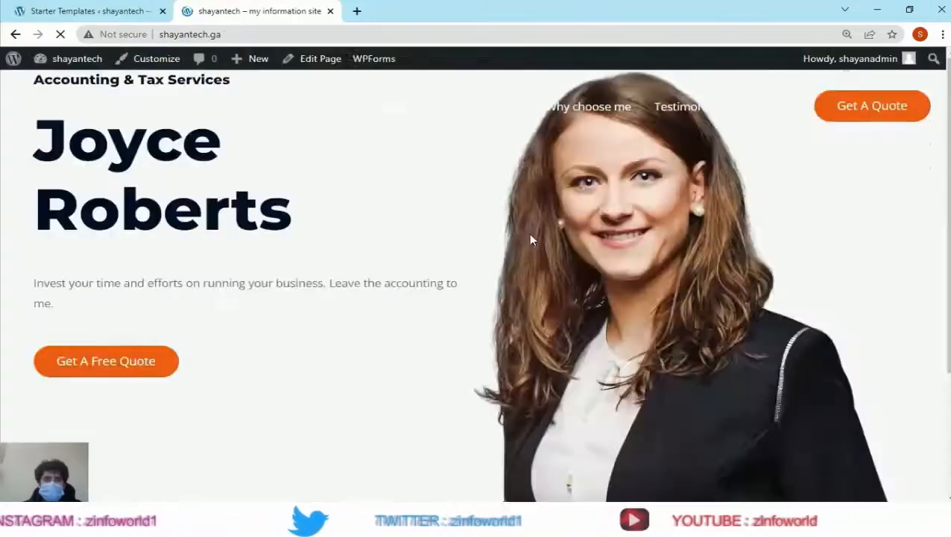
scroll(538, 304, down, 5)
scroll(537, 302, up, 5)
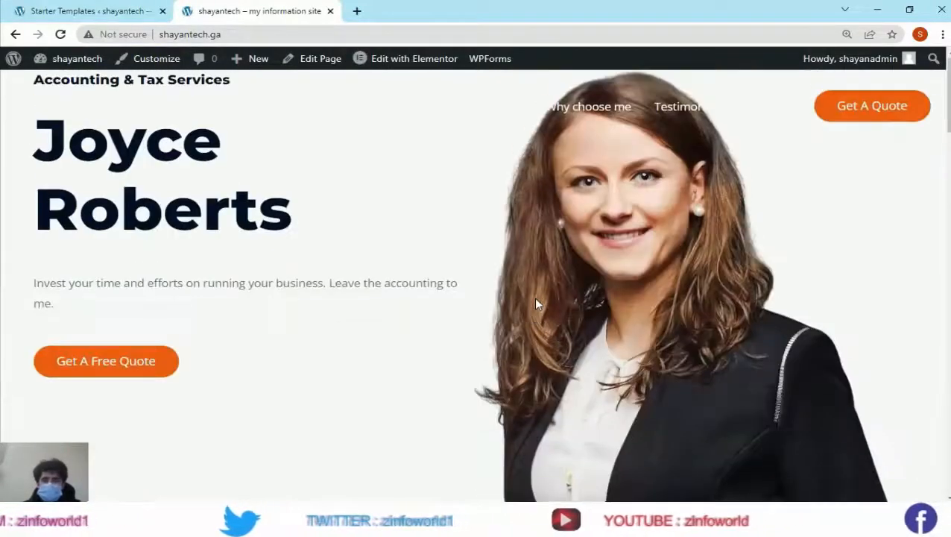
click(60, 34)
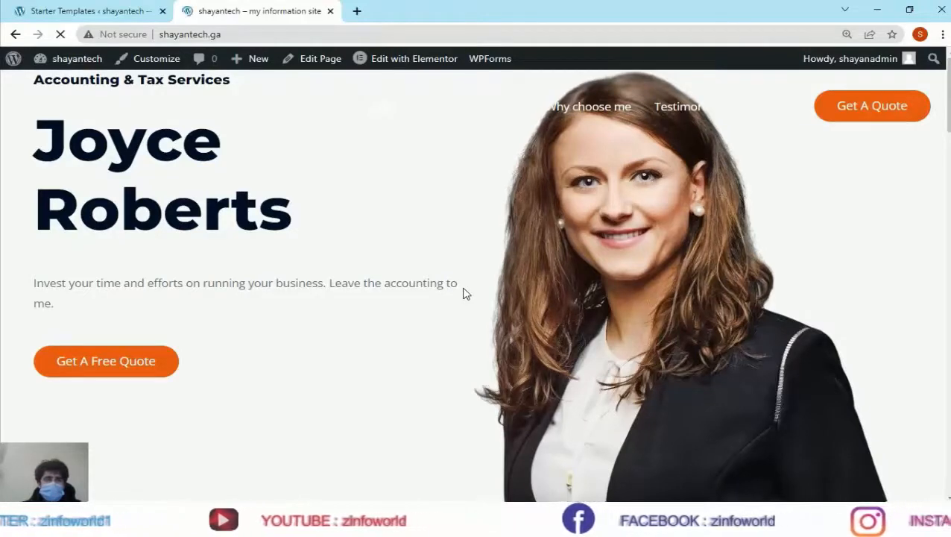
scroll(492, 343, down, 10)
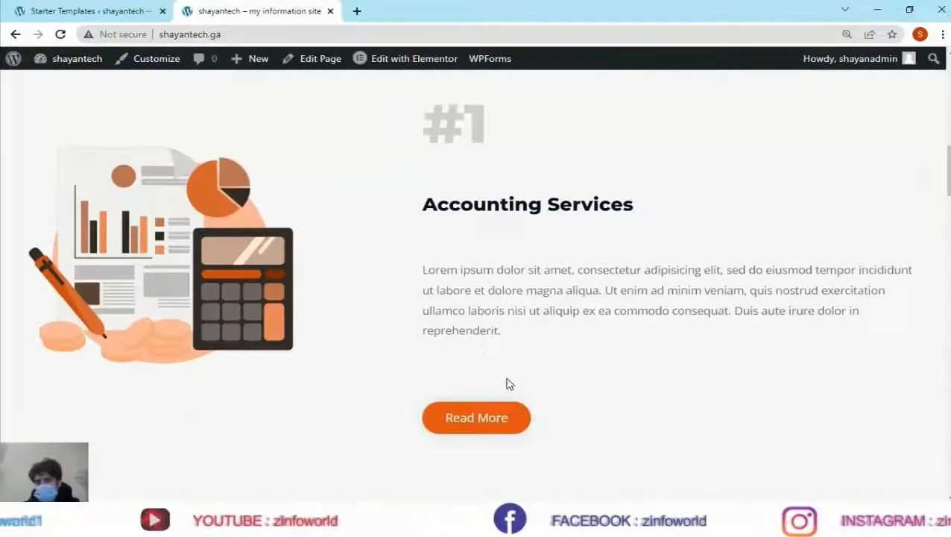
scroll(507, 383, up, 10)
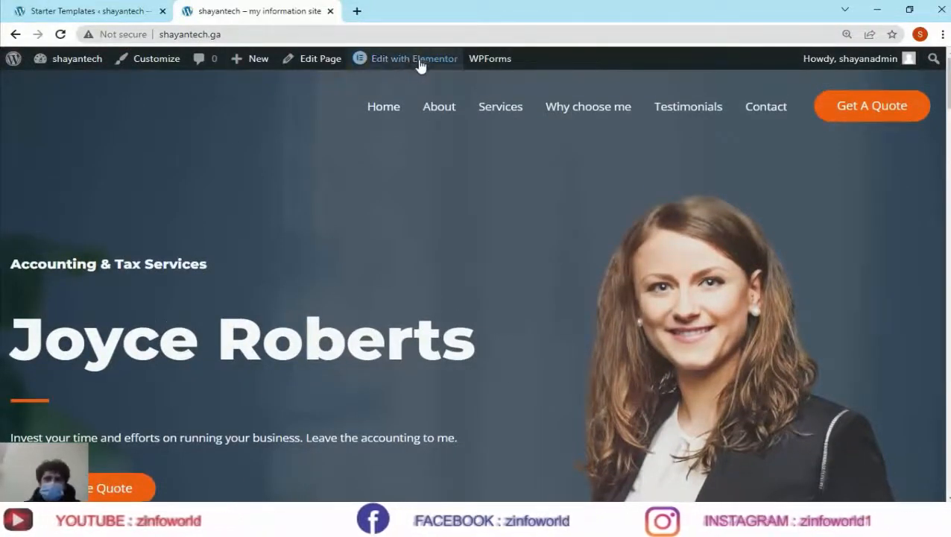
Delete the 'Accounting & Tax Services' subheading from the hero
mouse_move(409, 67)
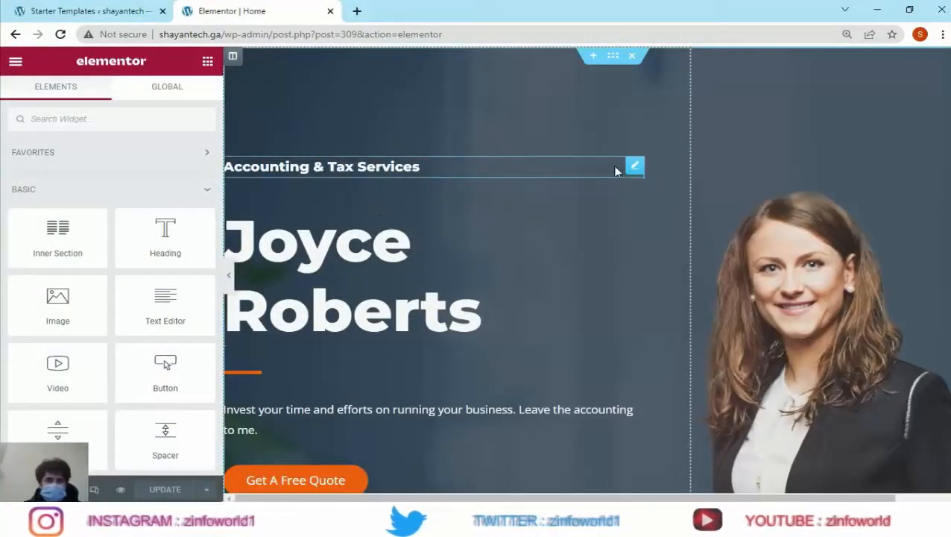
right_click(633, 172)
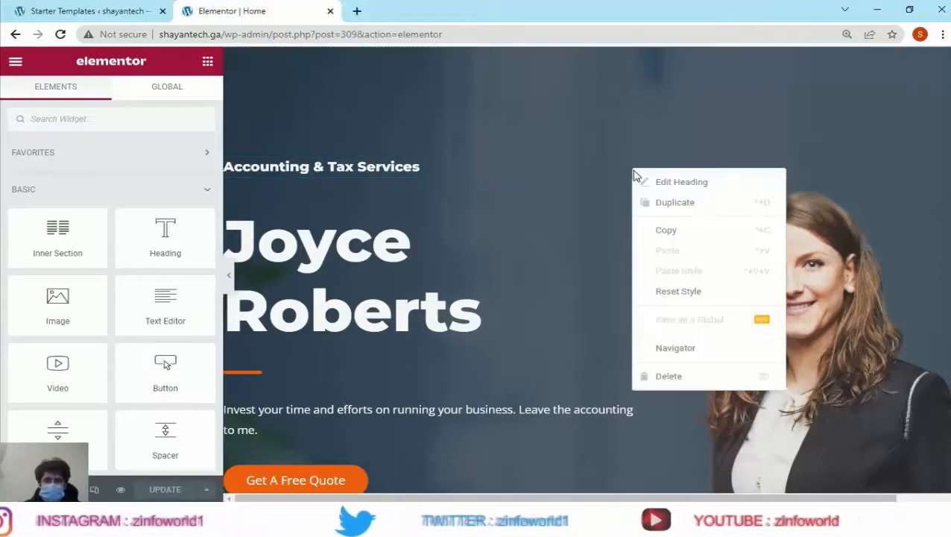
click(675, 376)
Replace the 'Joyce Roberts' hero heading with 'ShayanTech'
click(515, 299)
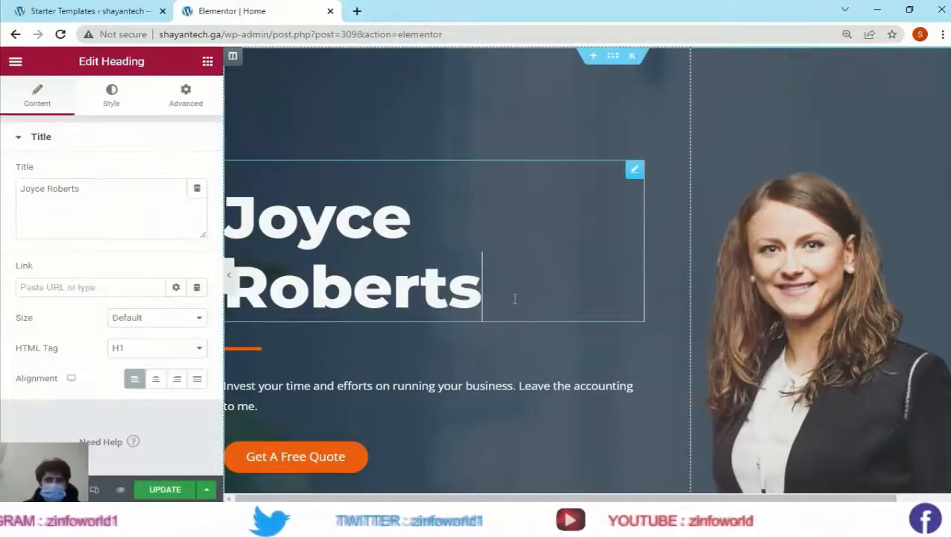
drag(511, 298, 233, 219)
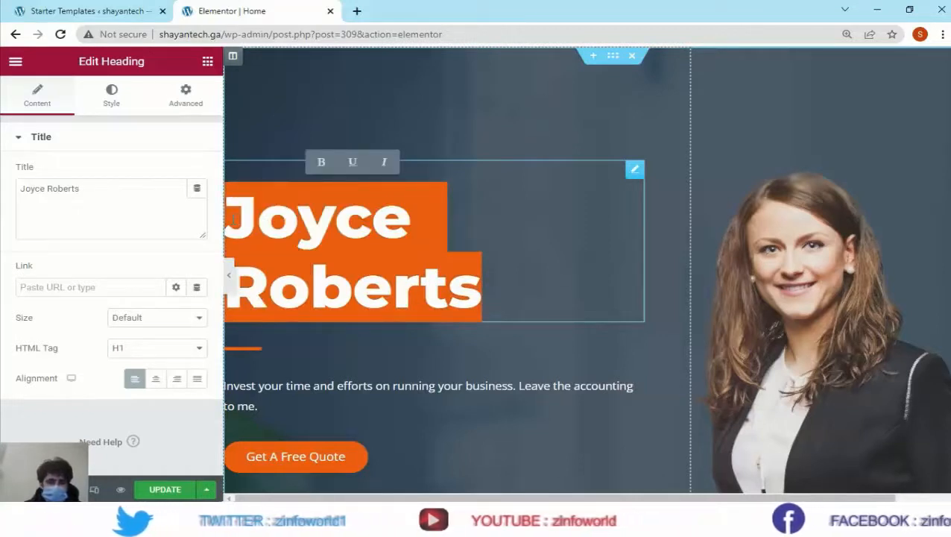
text(Shaya)
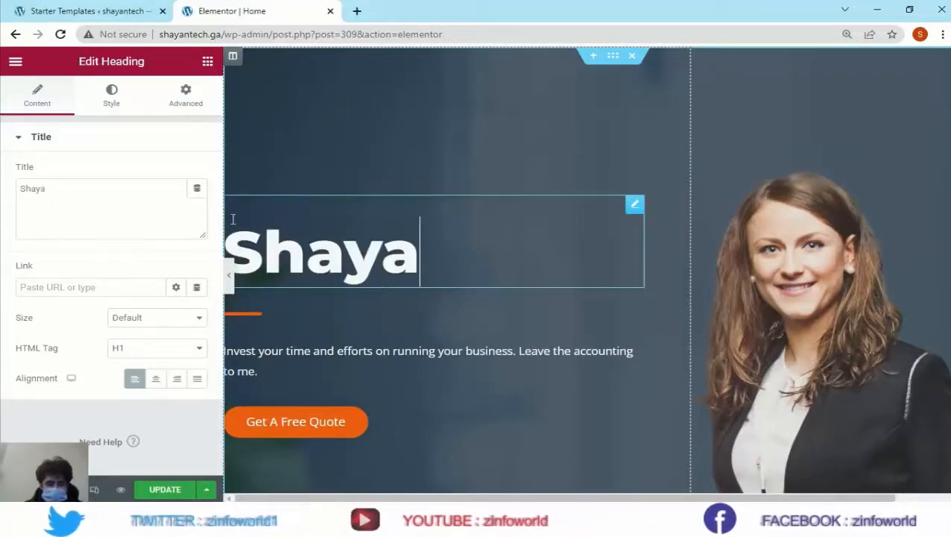
text(nTech)
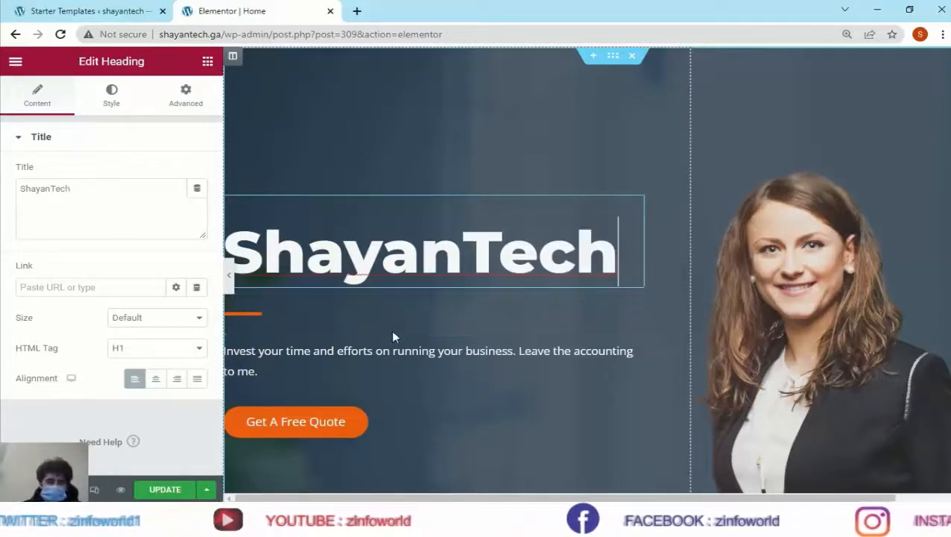
Change the hero paragraph to 'Hello Viewers this is shayantech this is my official website'
click(300, 369)
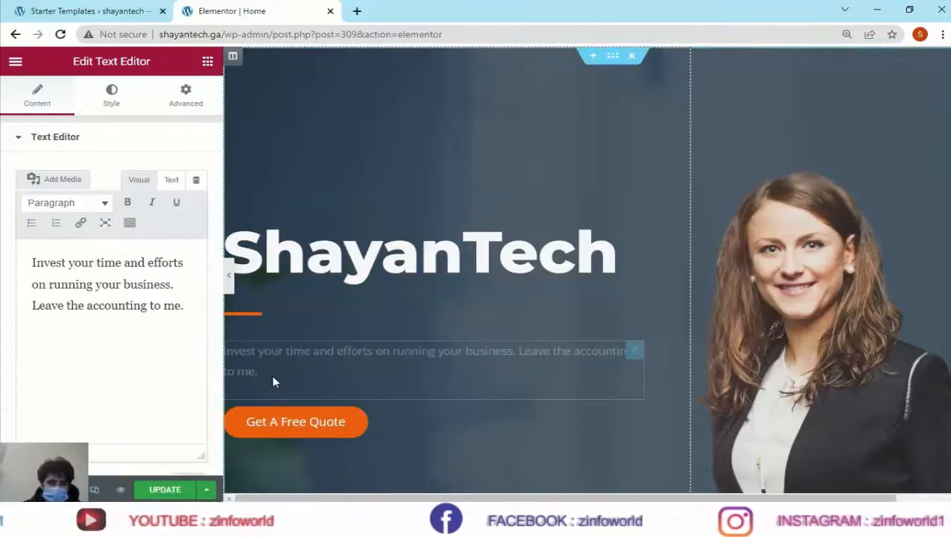
click(268, 372)
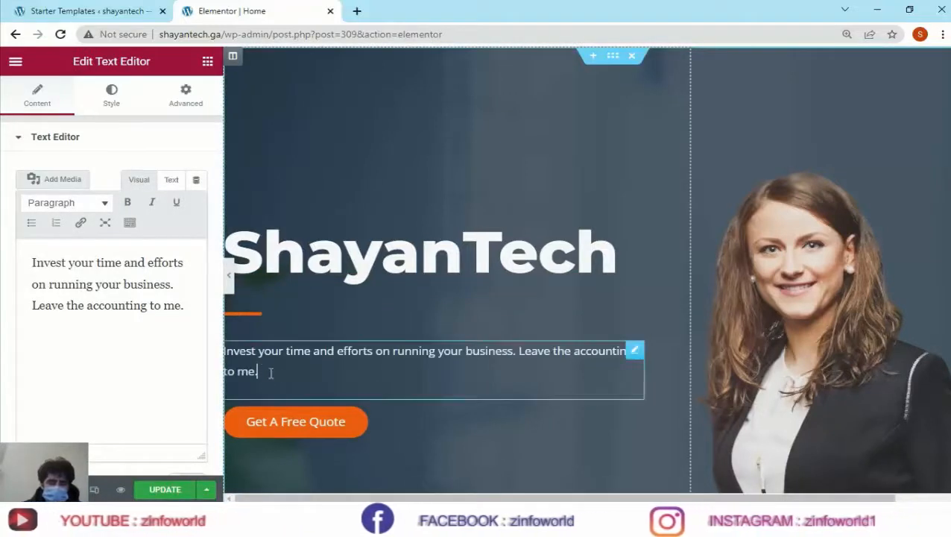
key(BackSpace)
key(BackSpace)
key(BackSpace)
key(BackSpace)
key(BackSpace)
key(BackSpace)
key(BackSpace)
key(BackSpace)
key(BackSpace)
key(BackSpace)
key(BackSpace)
key(BackSpace)
key(BackSpace)
key(BackSpace)
key(BackSpace)
key(BackSpace)
key(BackSpace)
key(BackSpace)
key(BackSpace)
key(BackSpace)
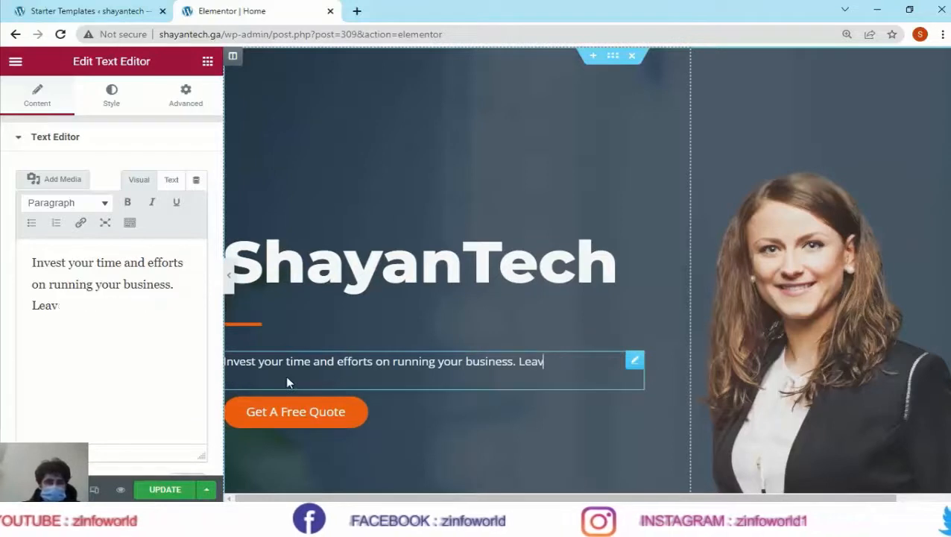
key(BackSpace)
key(BackSpace)
key(BackSpace)
key(BackSpace)
key(BackSpace)
key(BackSpace)
key(BackSpace)
key(BackSpace)
key(BackSpace)
key(BackSpace)
key(BackSpace)
key(BackSpace)
key(BackSpace)
key(BackSpace)
key(BackSpace)
key(BackSpace)
key(BackSpace)
key(BackSpace)
key(BackSpace)
key(BackSpace)
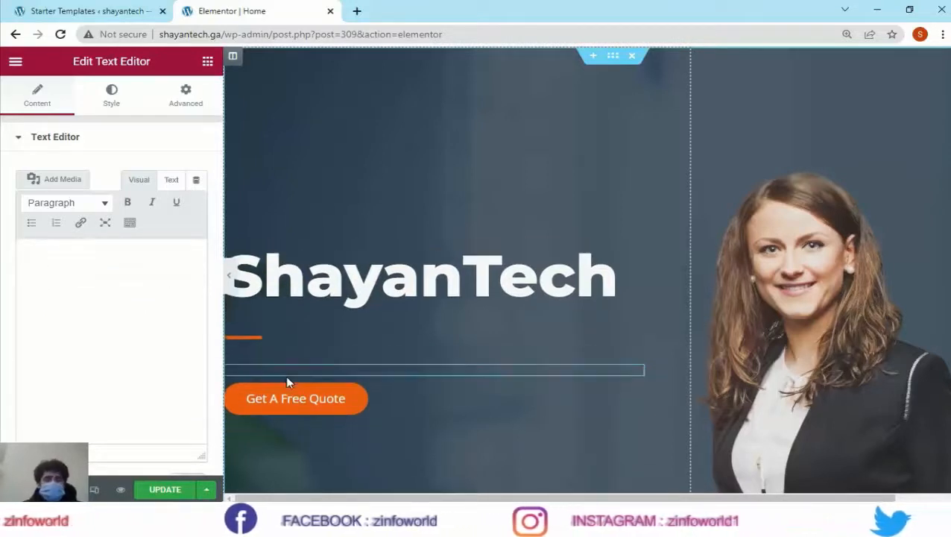
text(Hello Viewer)
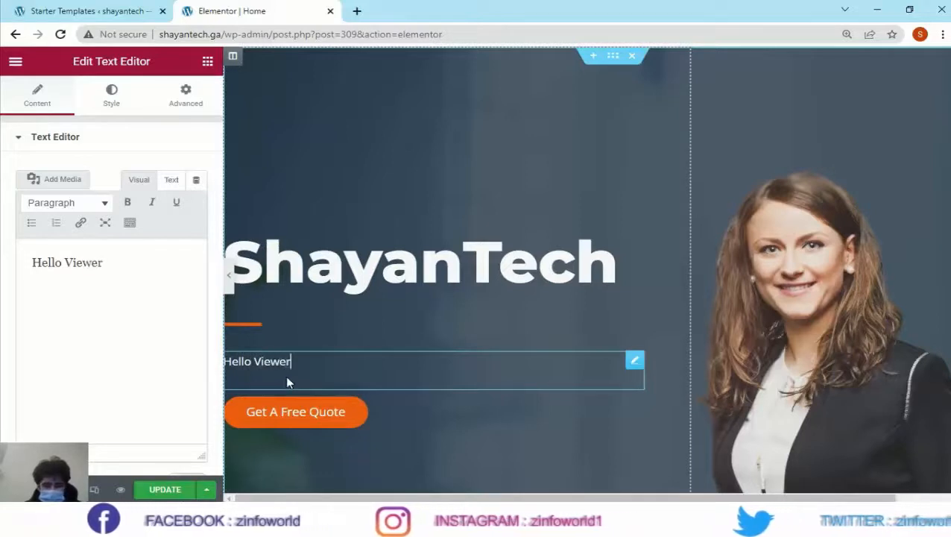
text(s th)
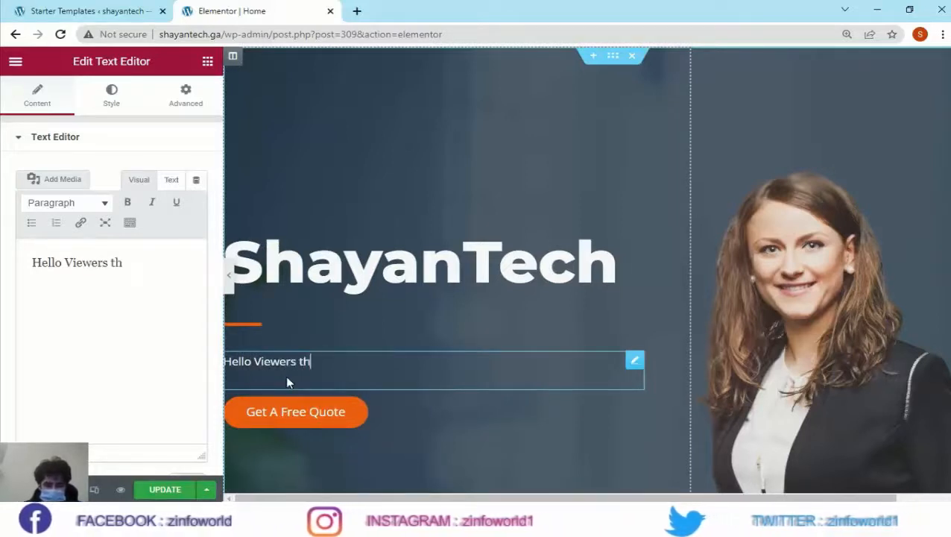
text(is is)
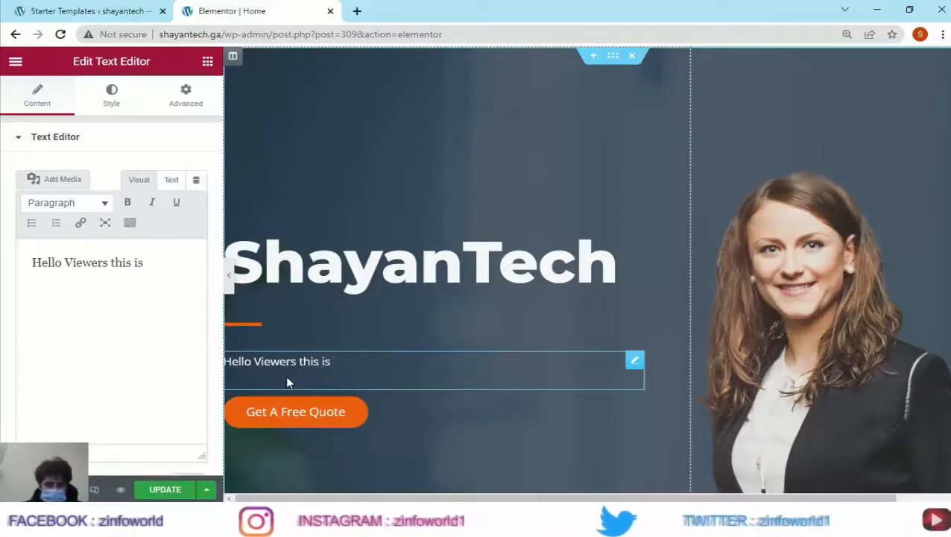
text( shayante)
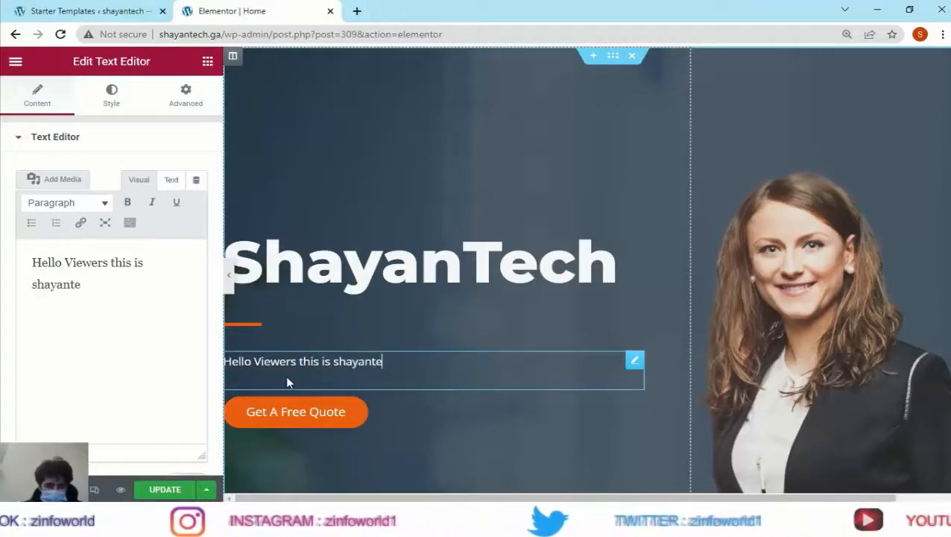
text(ch t)
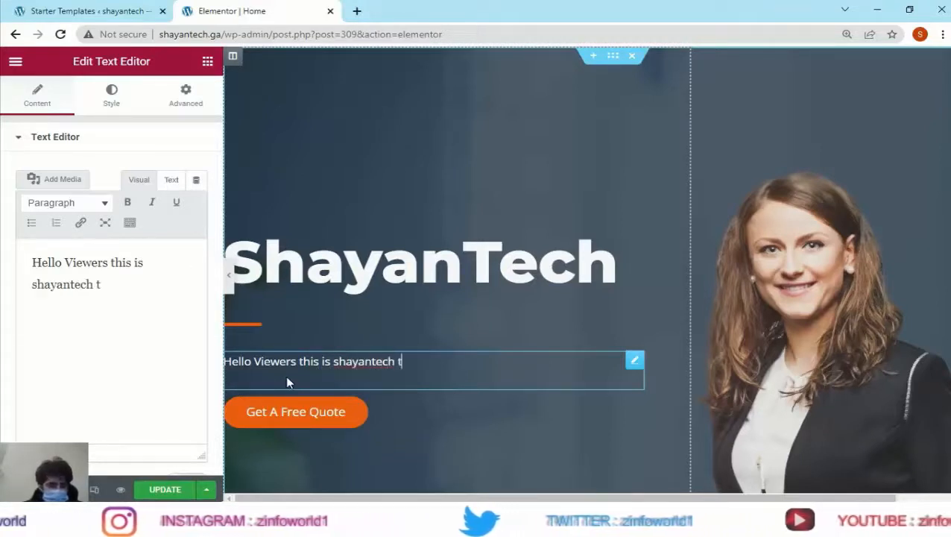
text(his i)
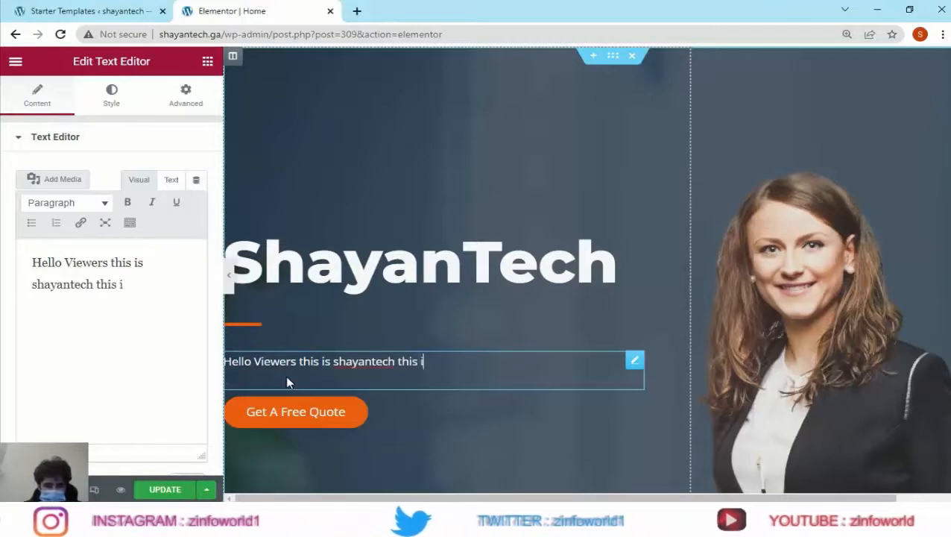
text(s my official web)
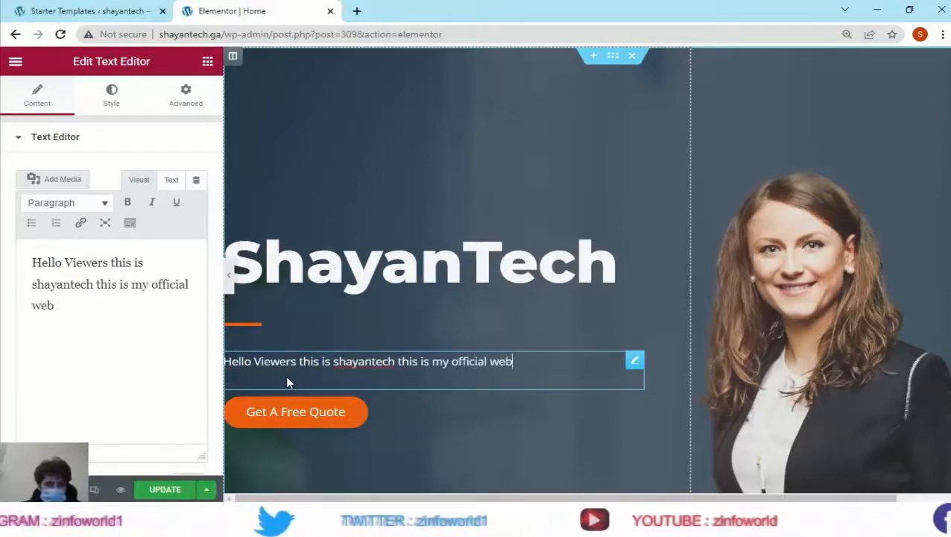
text(site)
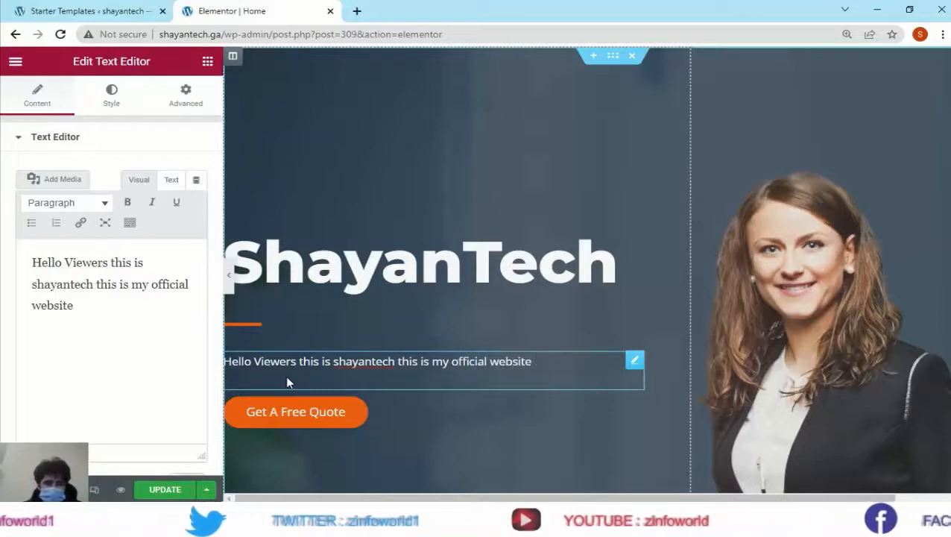
click(489, 319)
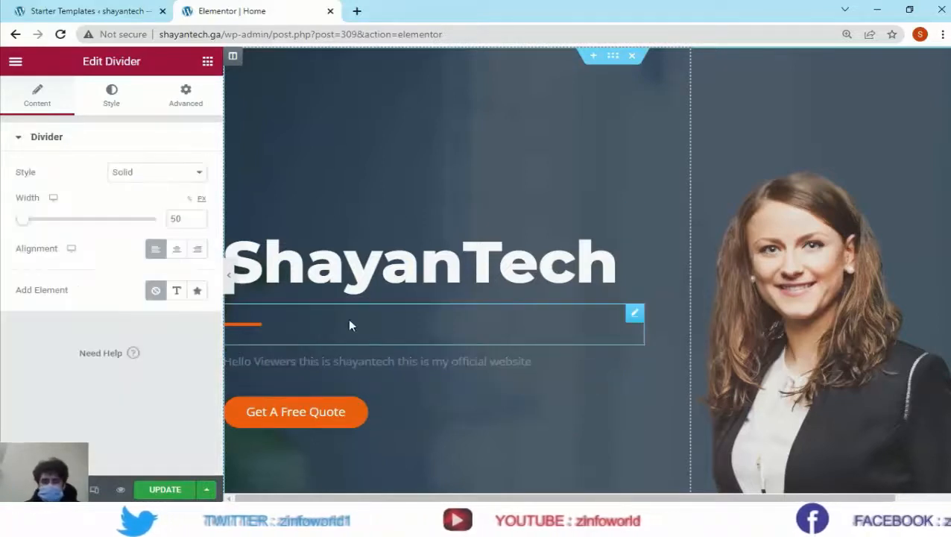
Delete the 'What I Do' heading above the Services blocks, leaving '#1 Accounting Services' intact
click(339, 273)
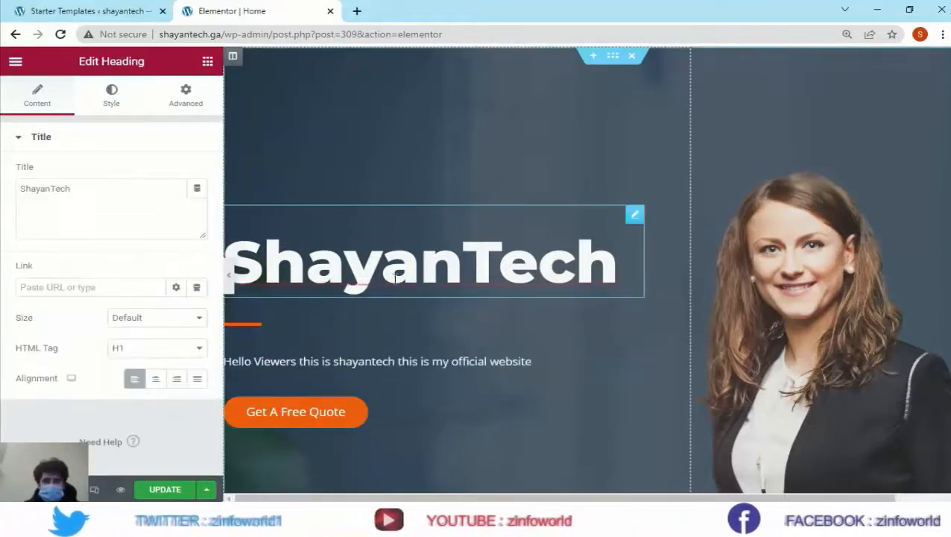
scroll(629, 382, down, 4)
scroll(618, 376, down, 3)
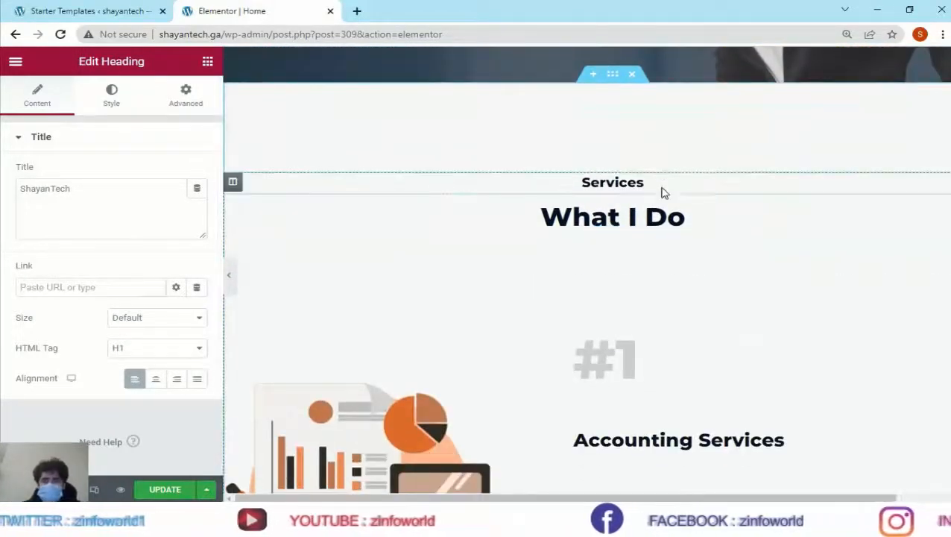
scroll(666, 215, down, 1)
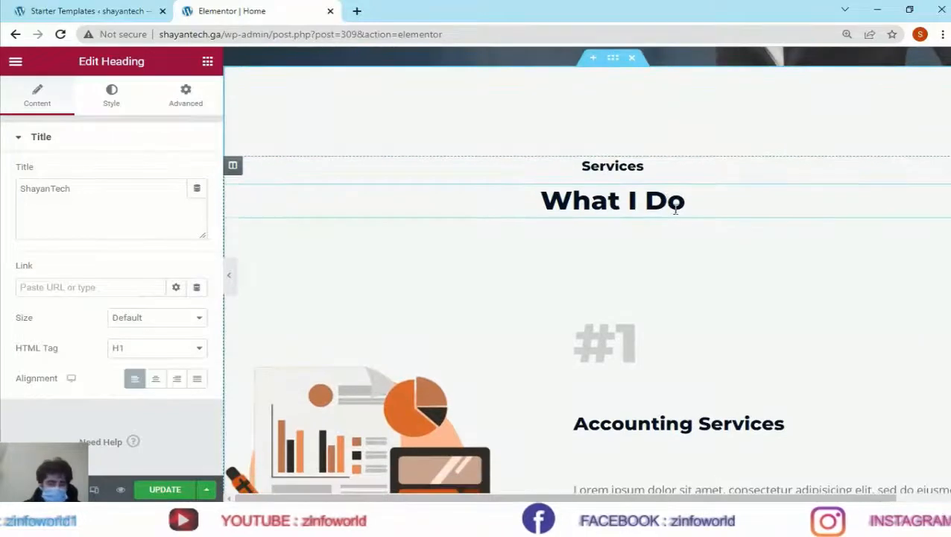
drag(651, 499, 704, 498)
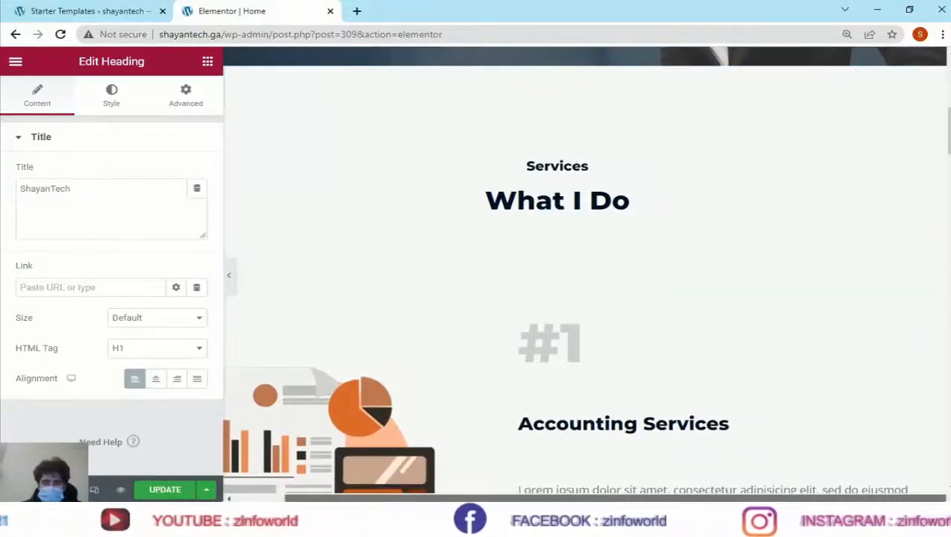
right_click(938, 202)
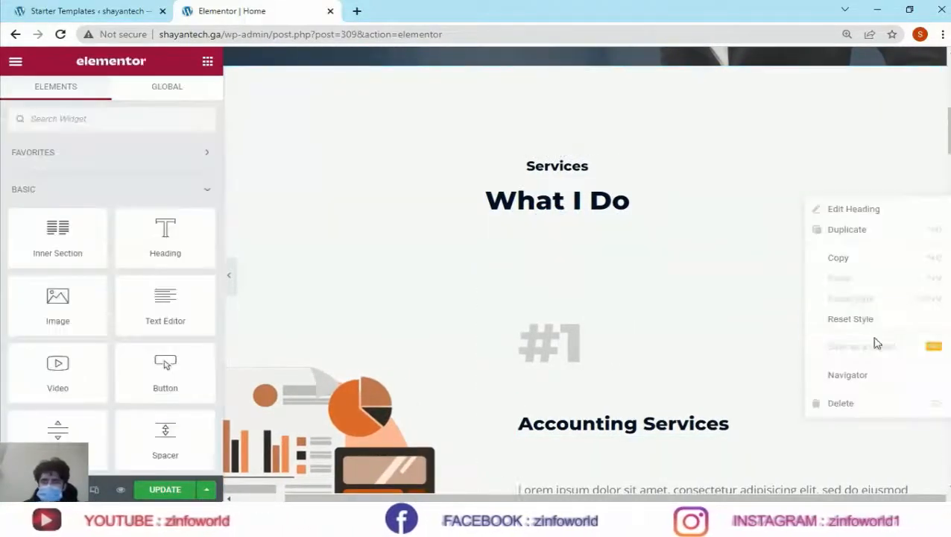
click(850, 406)
scroll(448, 302, up, 6)
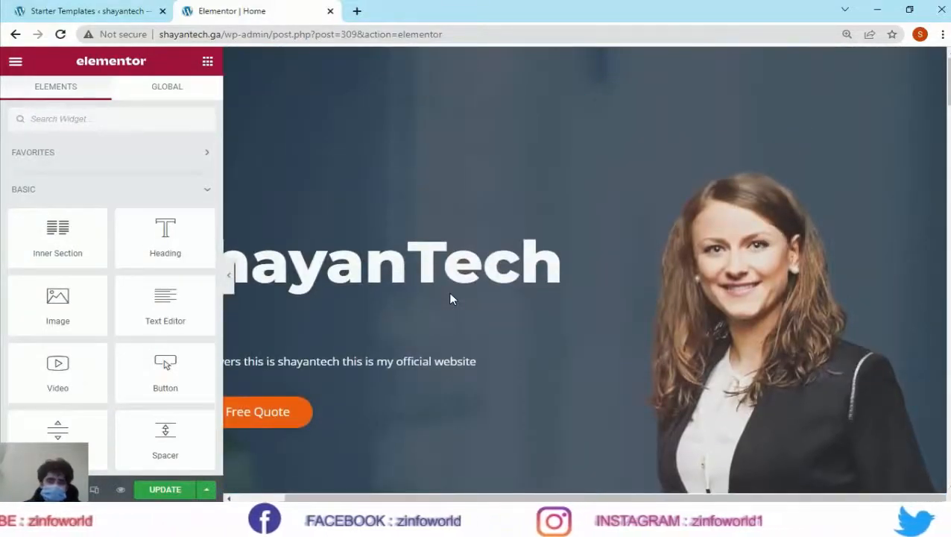
scroll(436, 279, down, 8)
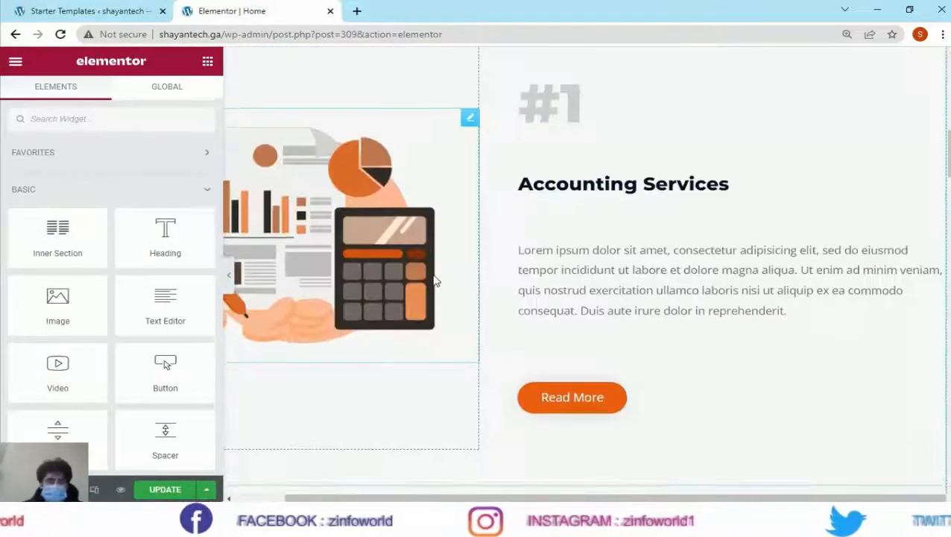
scroll(435, 279, down, 2)
scroll(437, 257, up, 2)
click(598, 129)
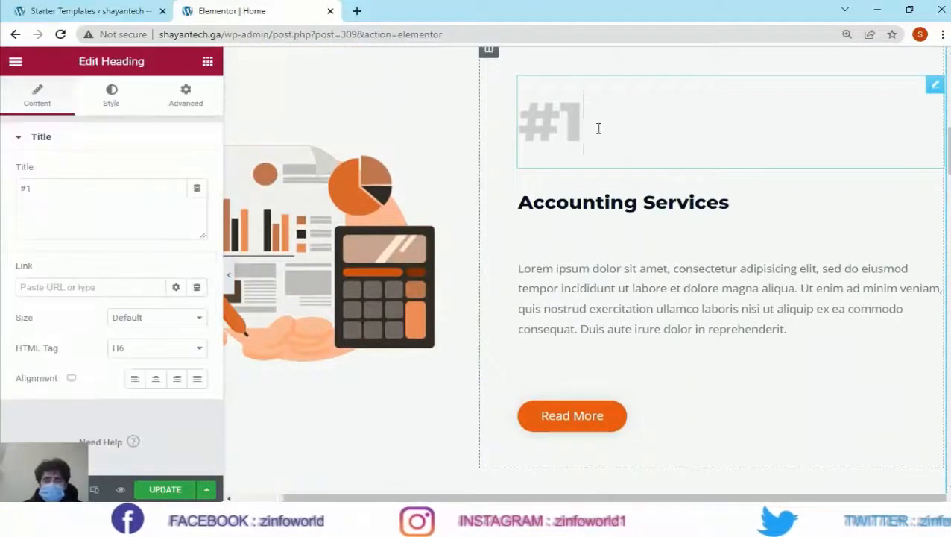
Set the #1 heading's text color to the black global color
click(178, 102)
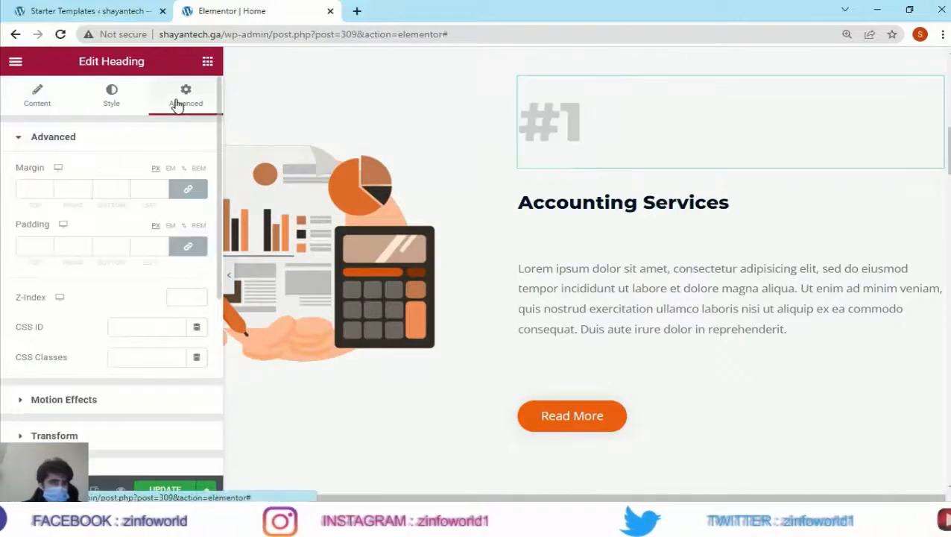
click(104, 105)
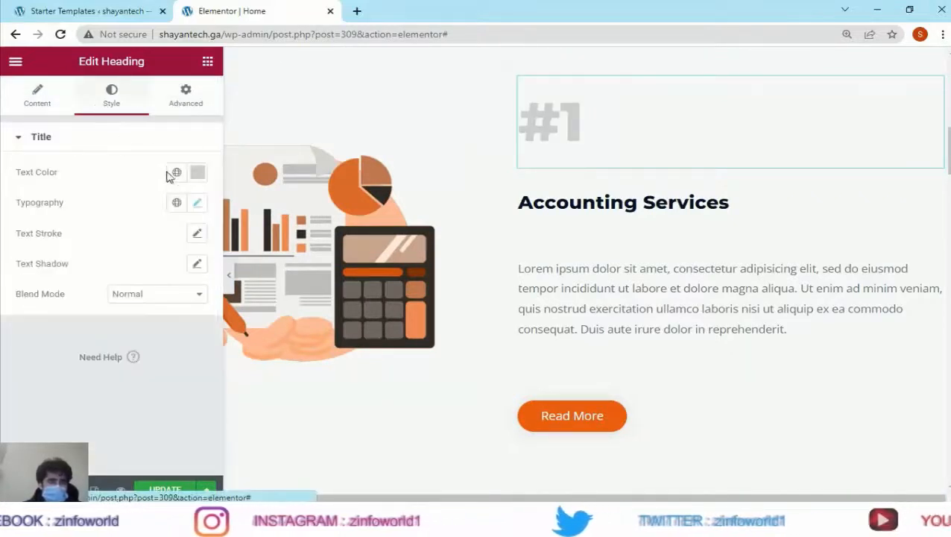
click(176, 175)
scroll(74, 350, down, 2)
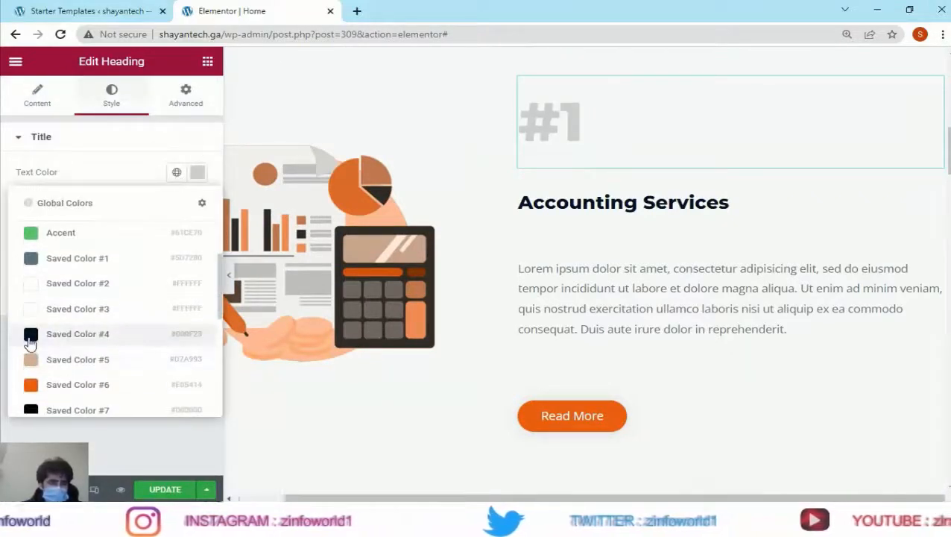
click(34, 337)
scroll(521, 261, down, 6)
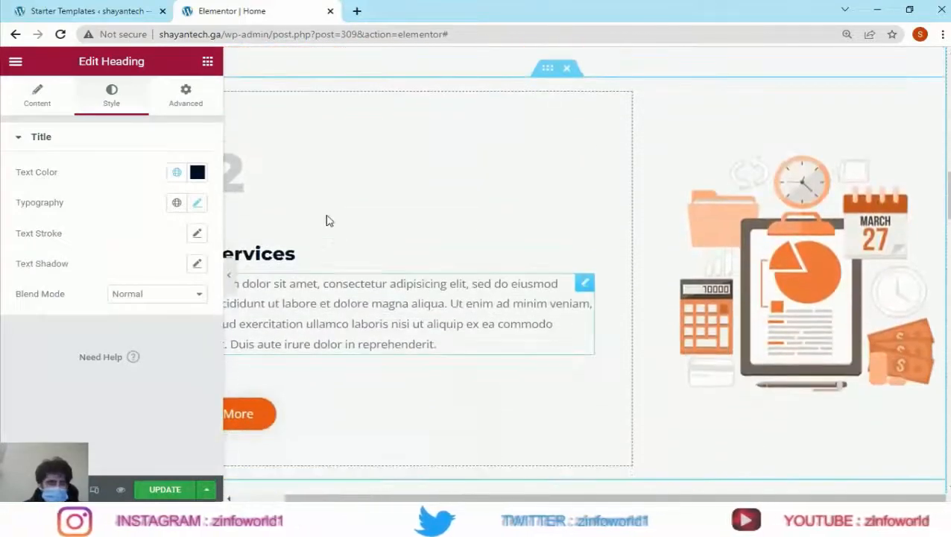
drag(492, 498, 442, 498)
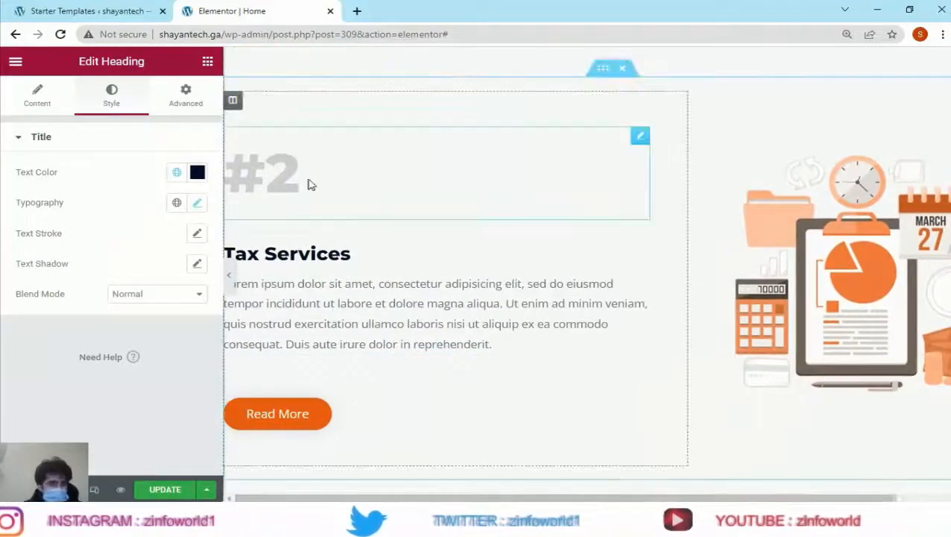
Set the #2 heading's text color to the black global color
click(244, 172)
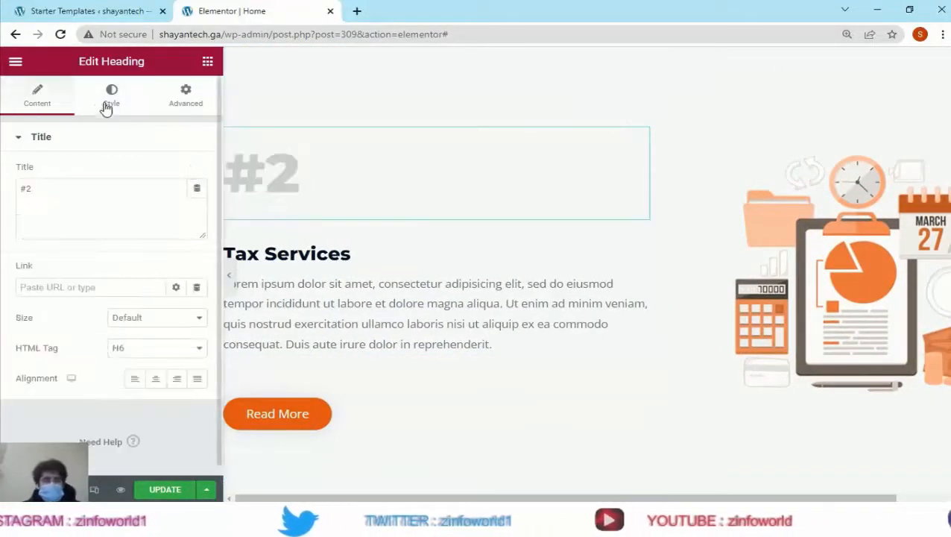
click(176, 172)
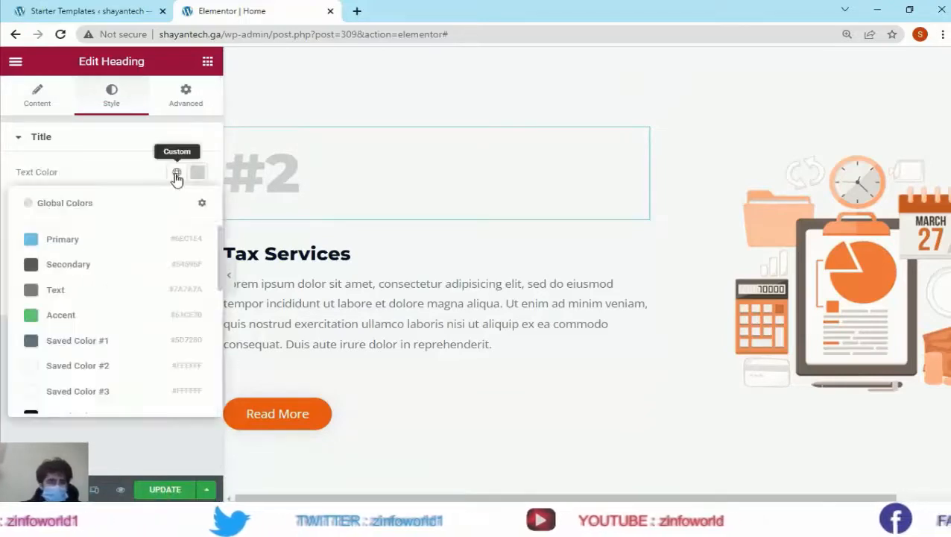
scroll(108, 328, down, 1)
scroll(109, 328, down, 2)
click(30, 252)
scroll(308, 308, down, 4)
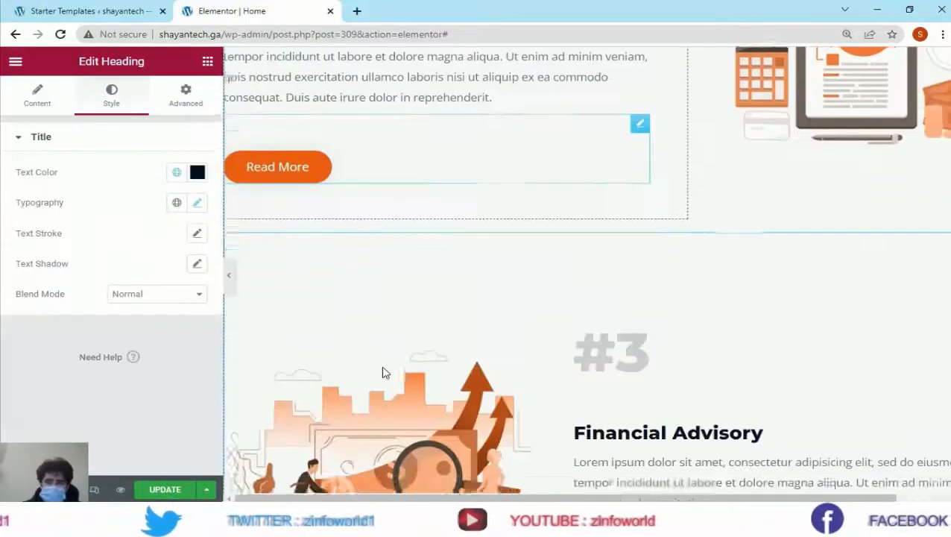
Set the #3 heading's text color to the black global color
drag(681, 325, 550, 304)
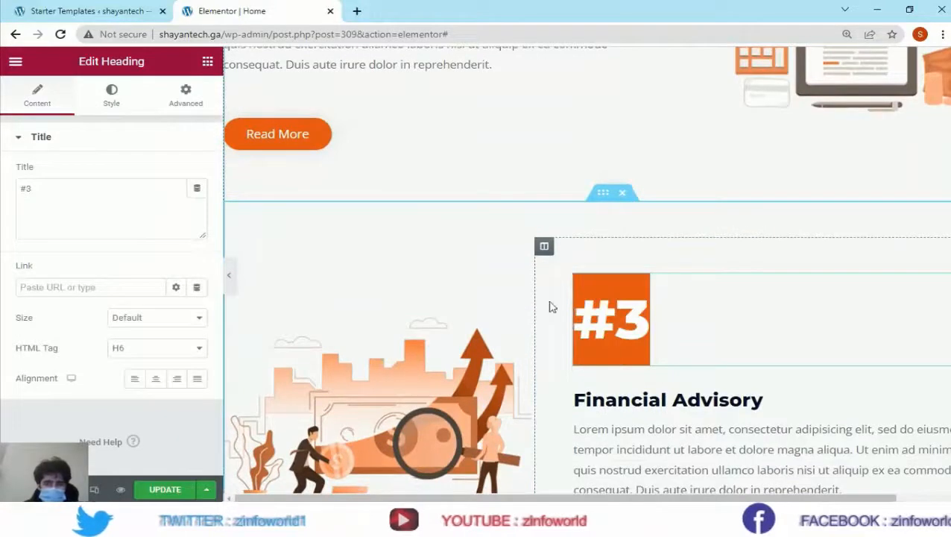
click(112, 97)
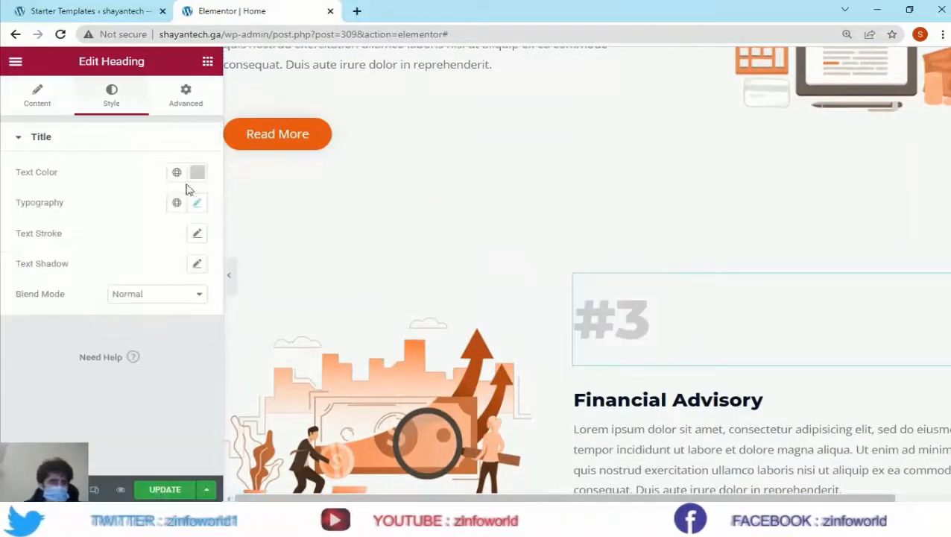
click(176, 172)
scroll(106, 301, down, 2)
click(106, 293)
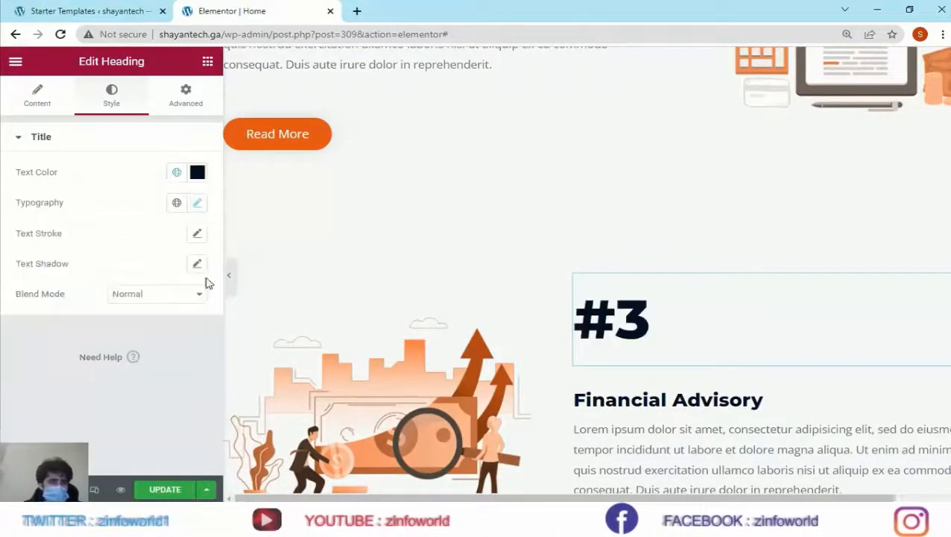
scroll(679, 403, down, 4)
scroll(679, 404, up, 12)
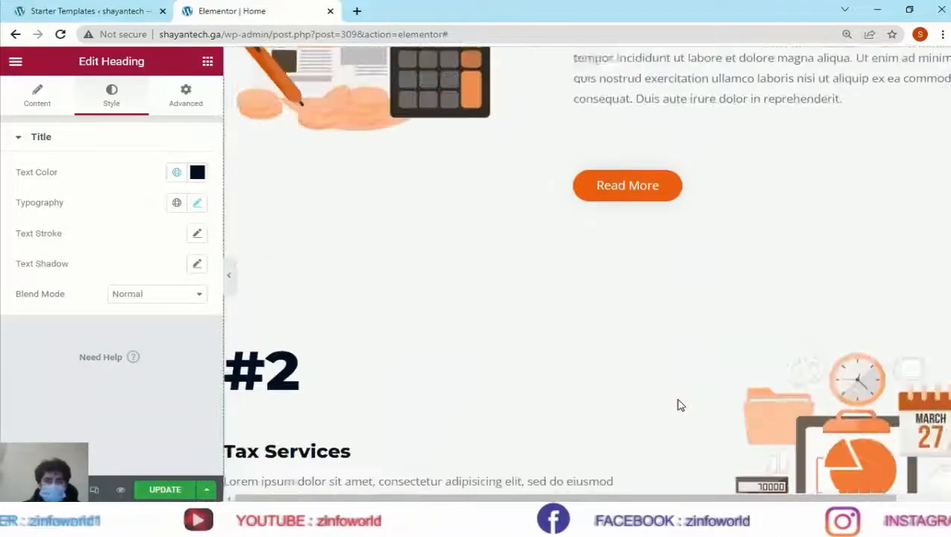
scroll(679, 404, up, 3)
scroll(679, 403, down, 3)
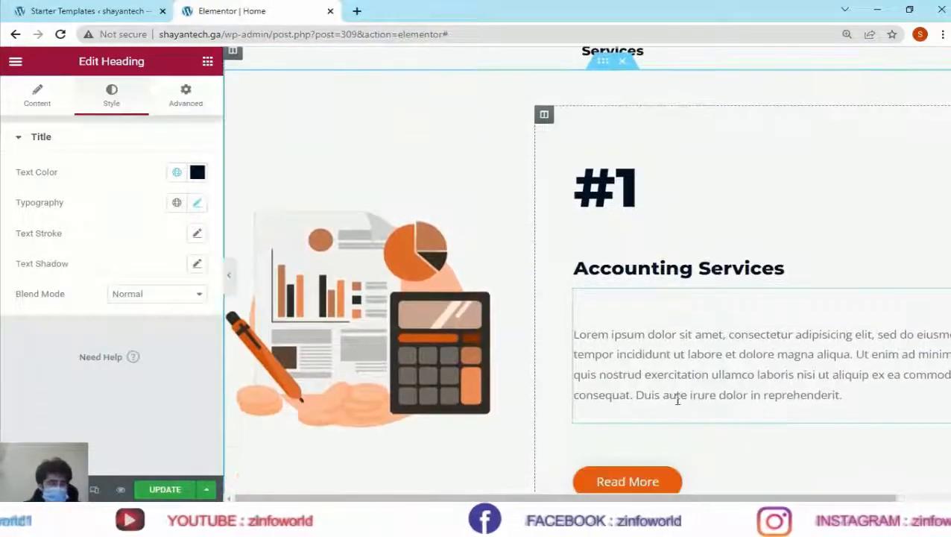
scroll(328, 305, down, 2)
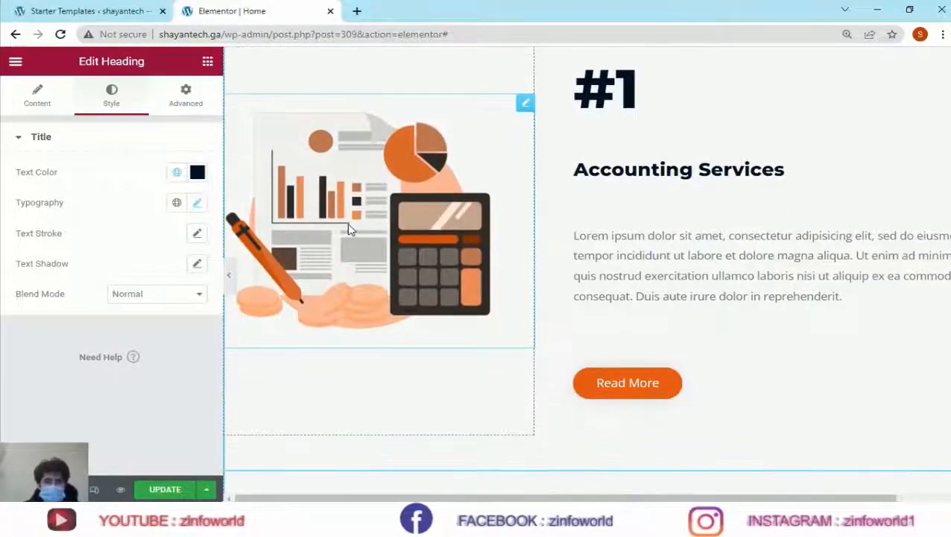
click(350, 229)
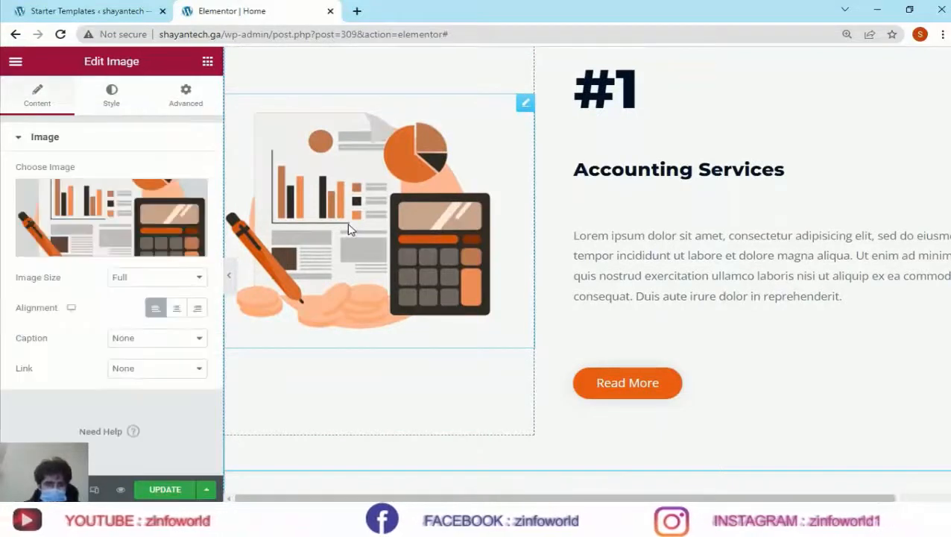
In the image's media picker, start a Free Images search by typing 'te'
click(108, 212)
click(371, 121)
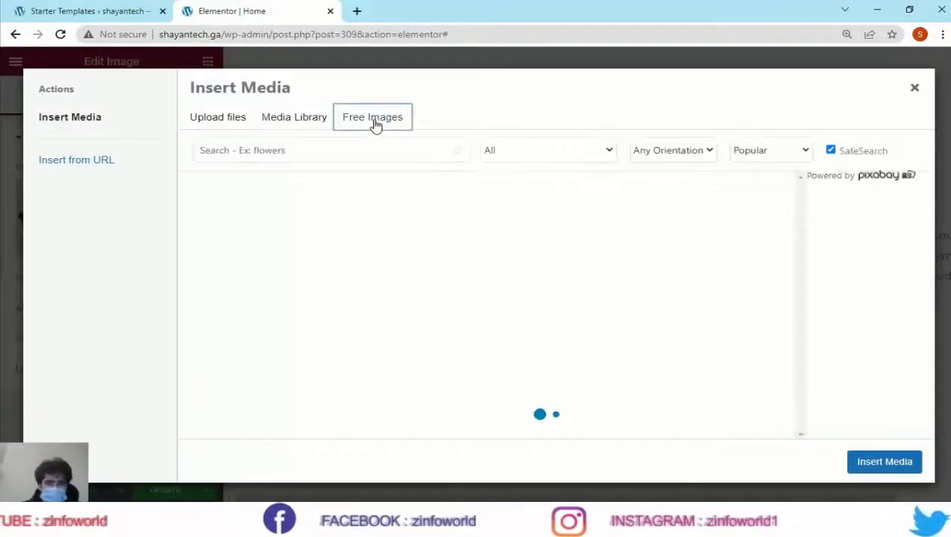
click(350, 151)
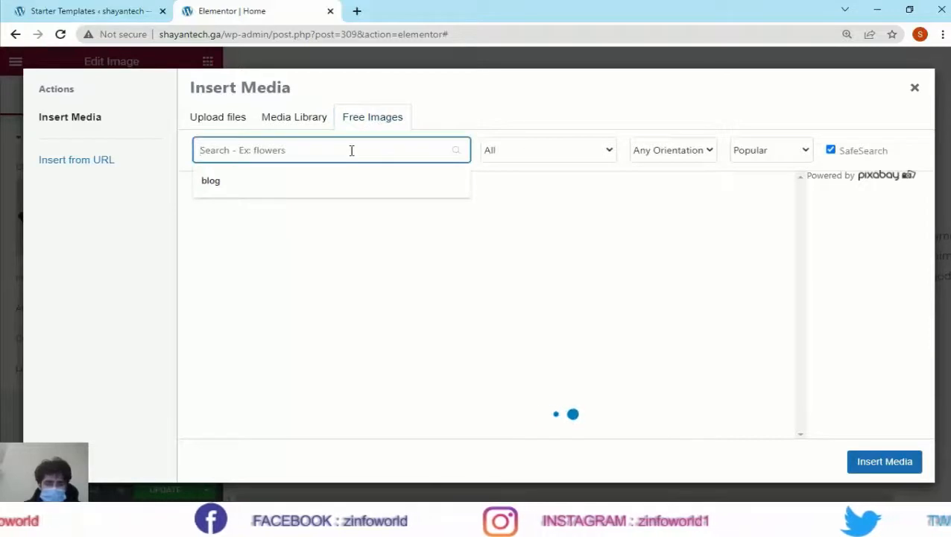
text(tech)
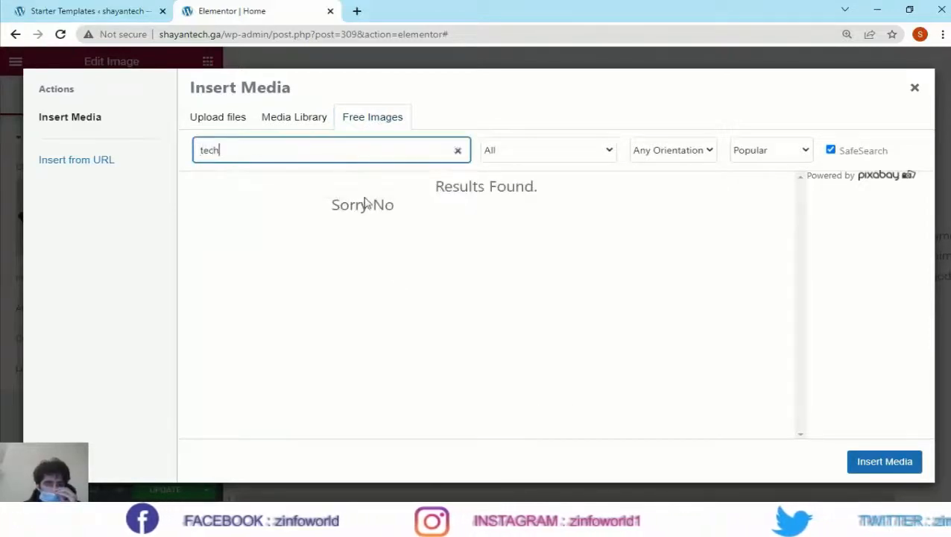
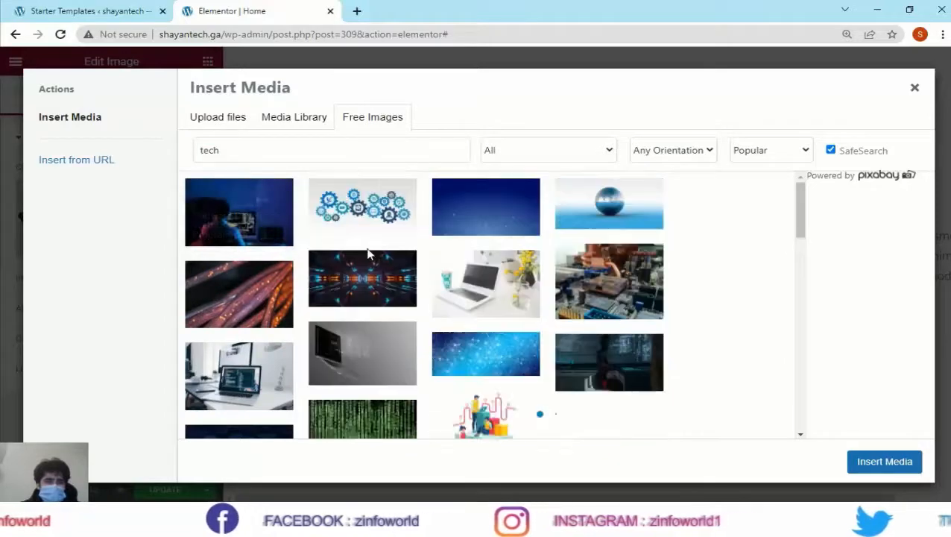
Insert the free photo of a person at a computer and narrow its image column to about 40%
click(250, 233)
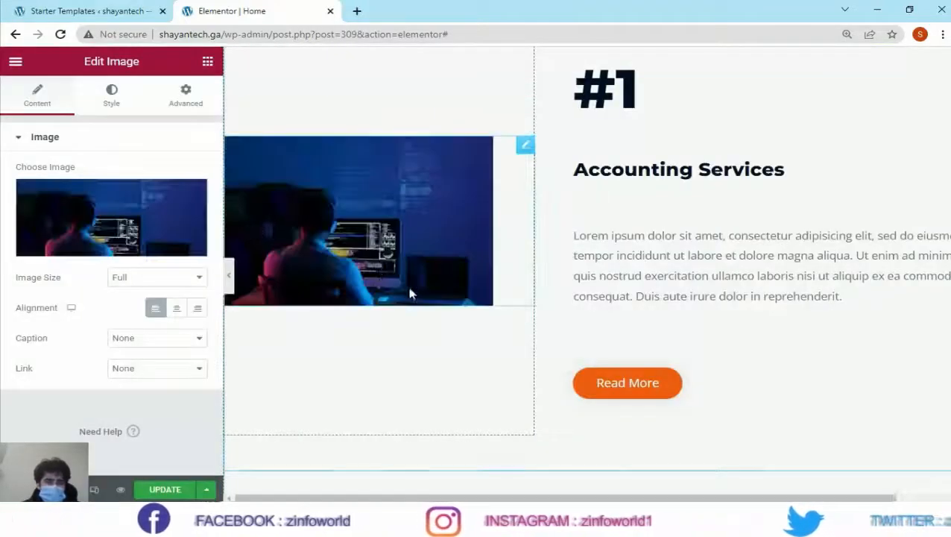
drag(533, 261, 493, 264)
click(615, 172)
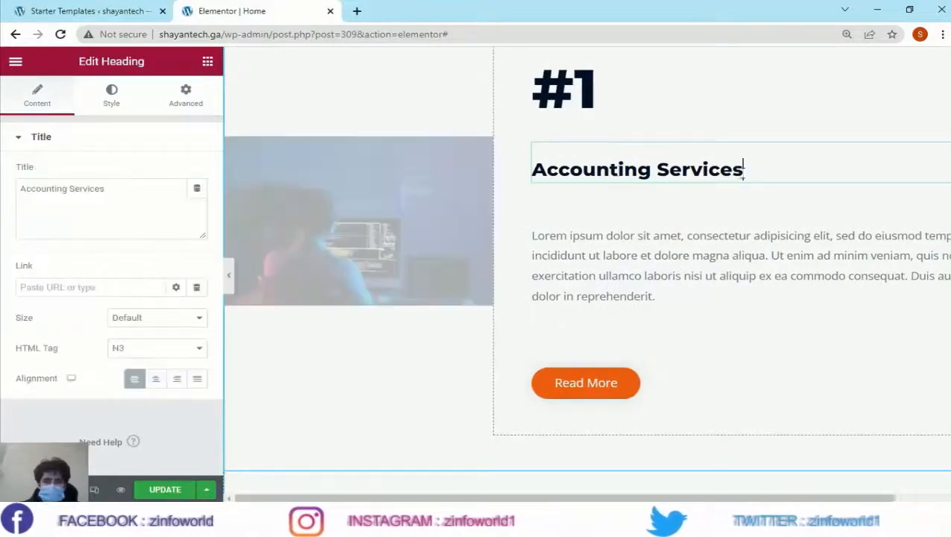
Retitle the heading 'Software Development' and replace its paragraph with 'Software development in 2022'
drag(743, 170, 537, 170)
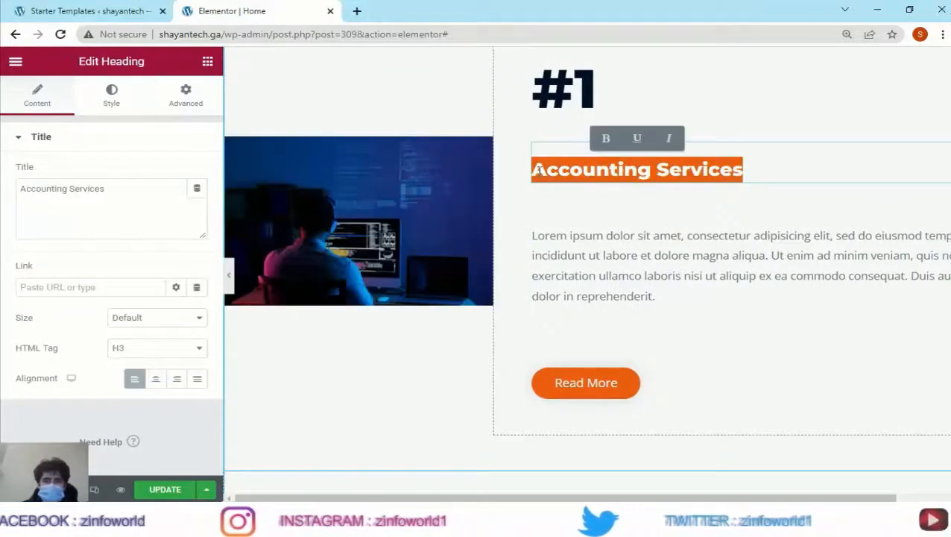
text(Softw)
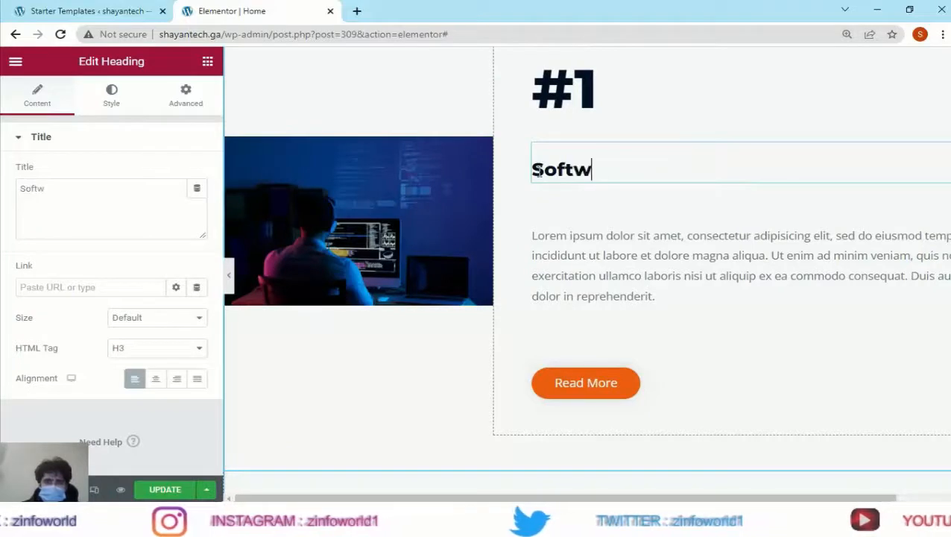
text(are Deve)
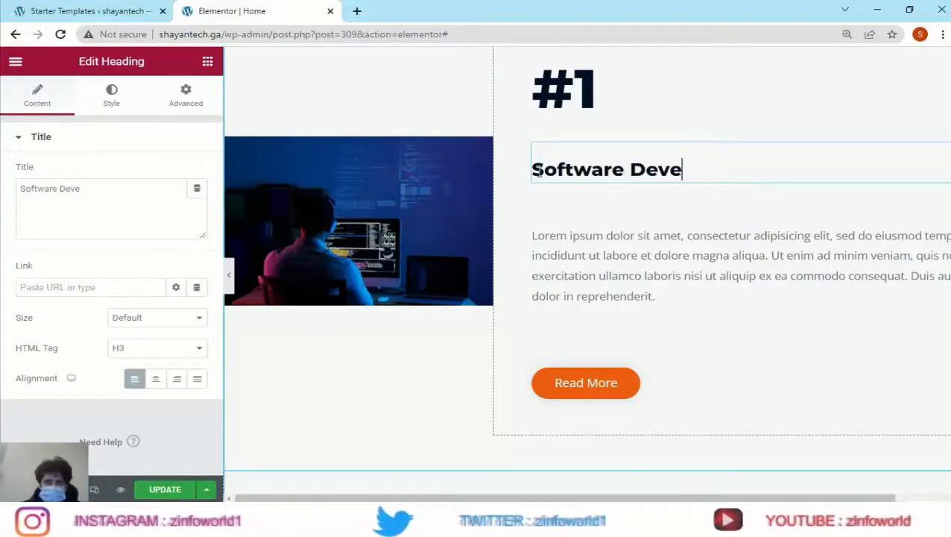
text(rlop)
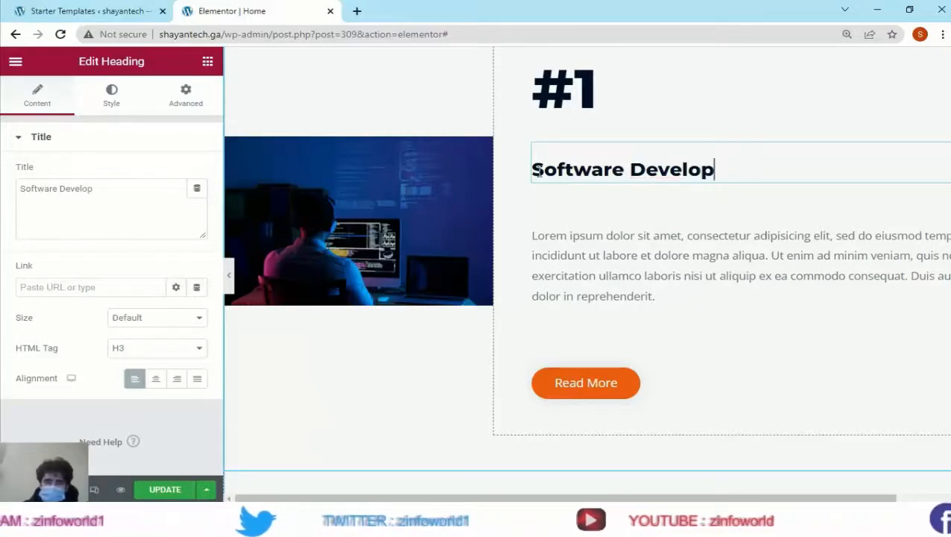
text(ment)
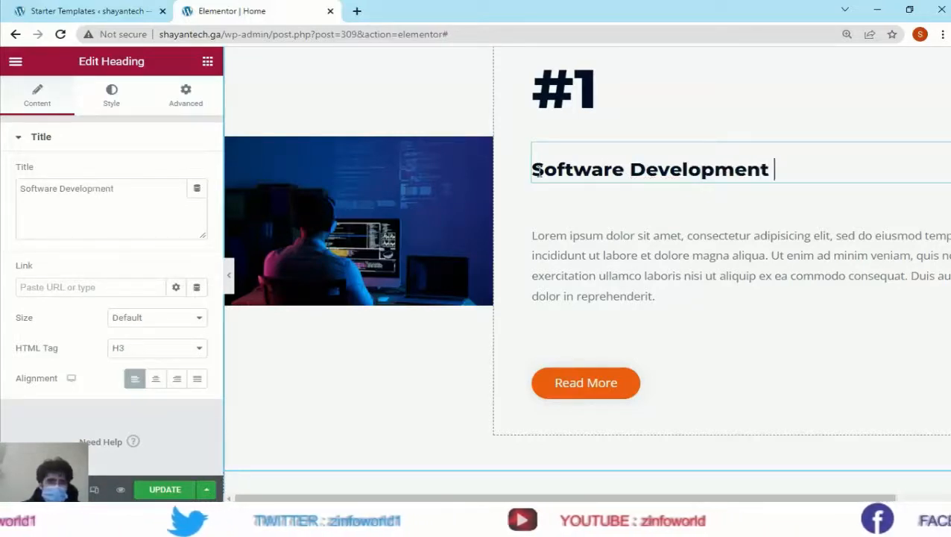
click(623, 274)
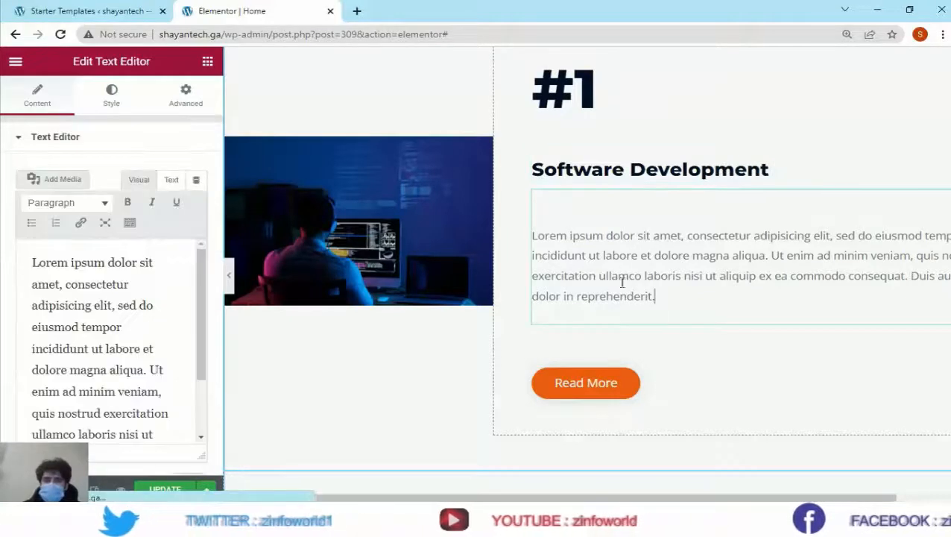
drag(655, 297, 533, 235)
text(Software develo)
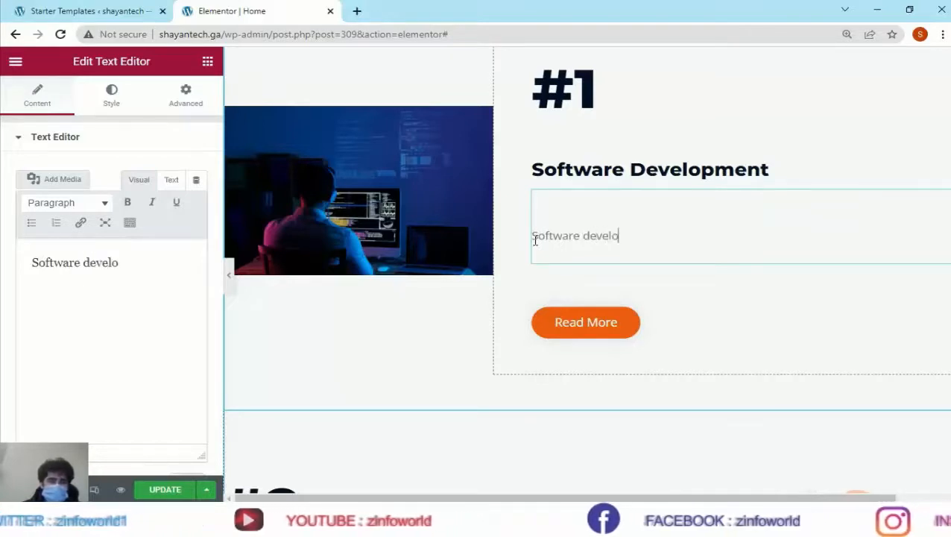
text(pment)
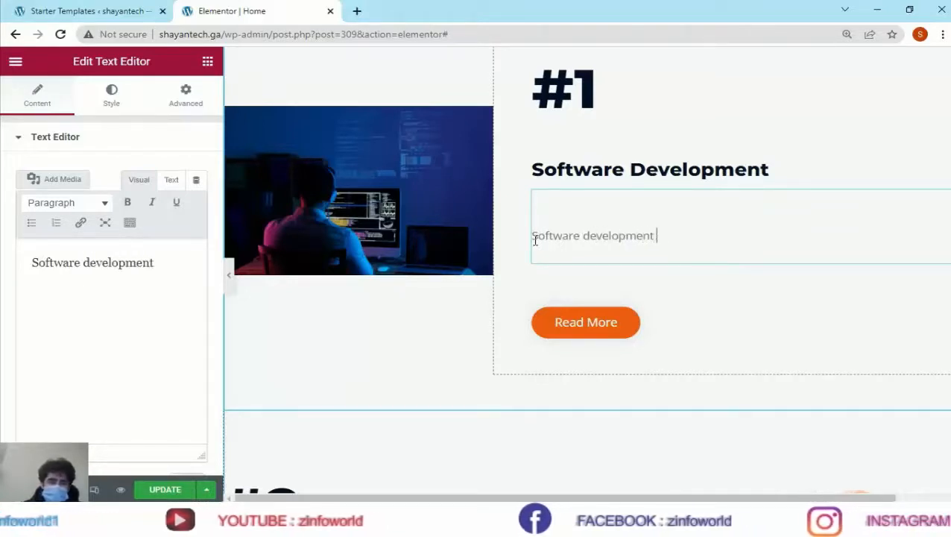
text( in 2022)
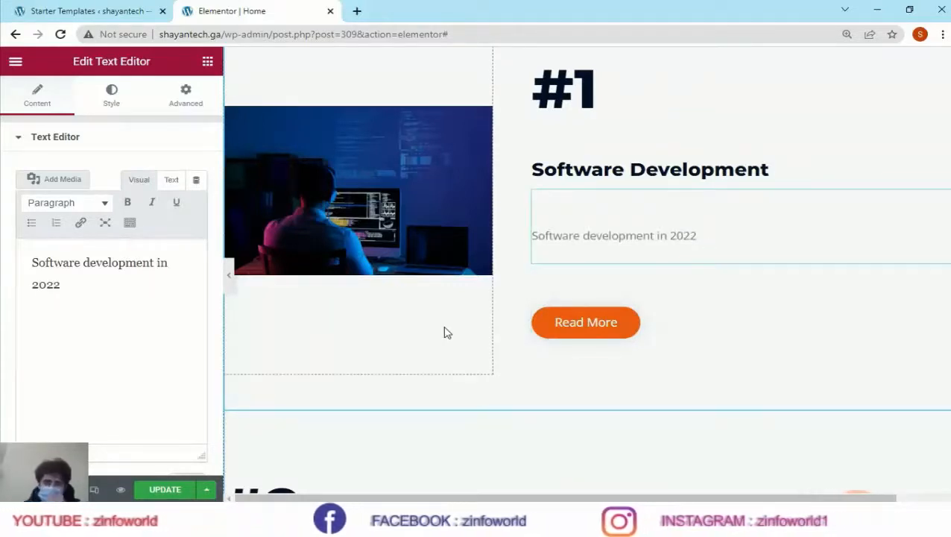
Select the Tax Services illustration and search the free stock images for 'tech'
scroll(444, 331, down, 5)
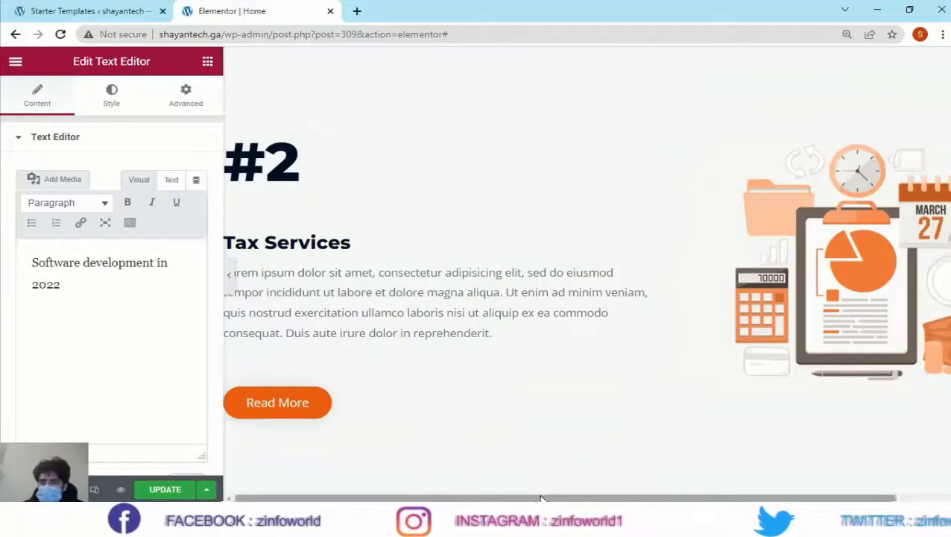
drag(547, 498, 603, 498)
click(801, 285)
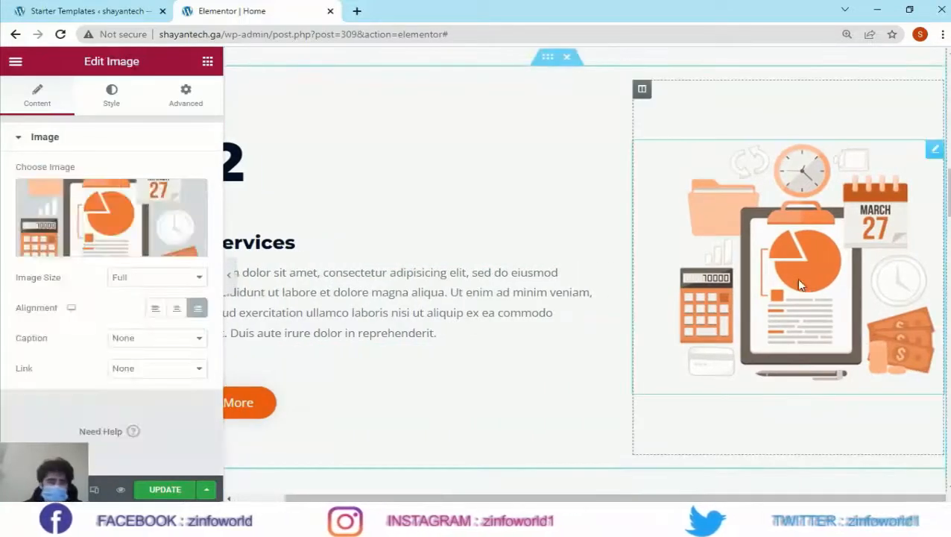
click(145, 237)
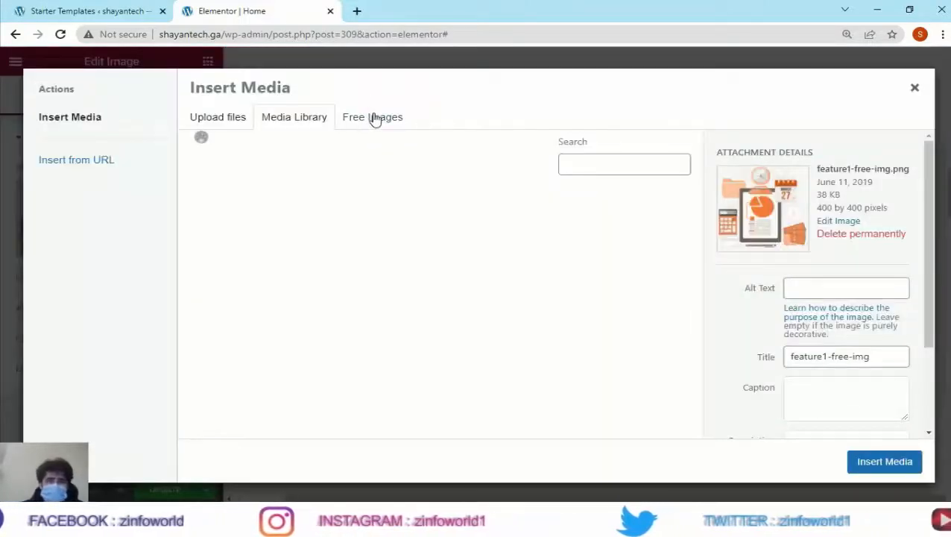
click(373, 118)
click(341, 148)
text(t)
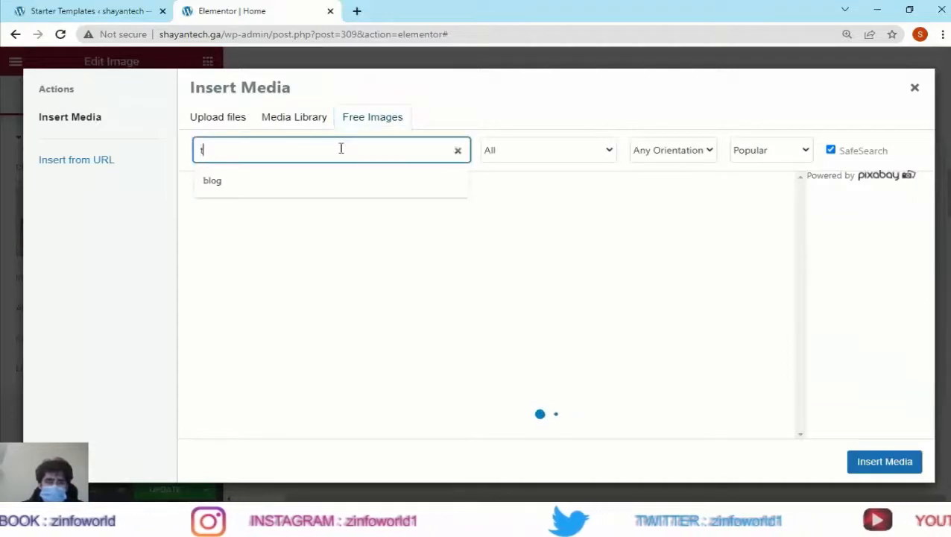
text(ech)
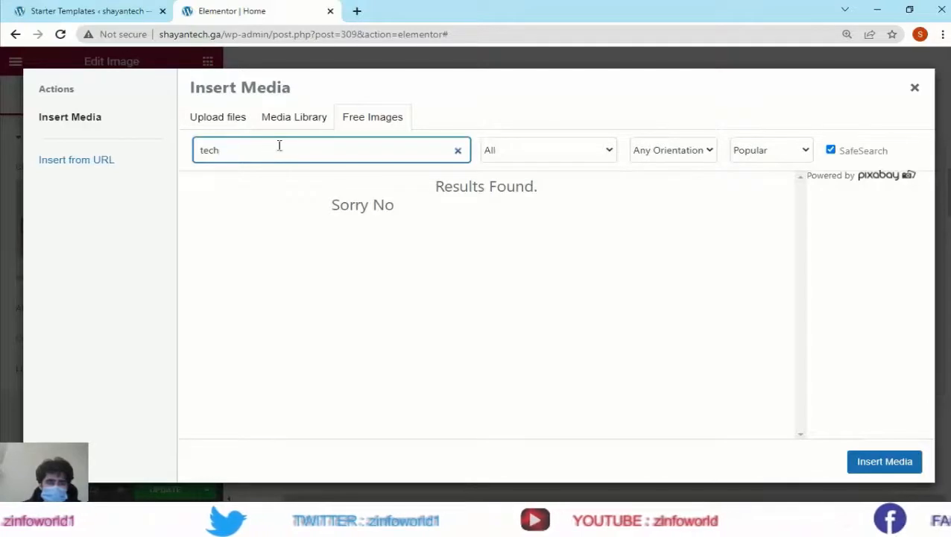
key(BackSpace)
key(BackSpace)
key(BackSpace)
text(te)
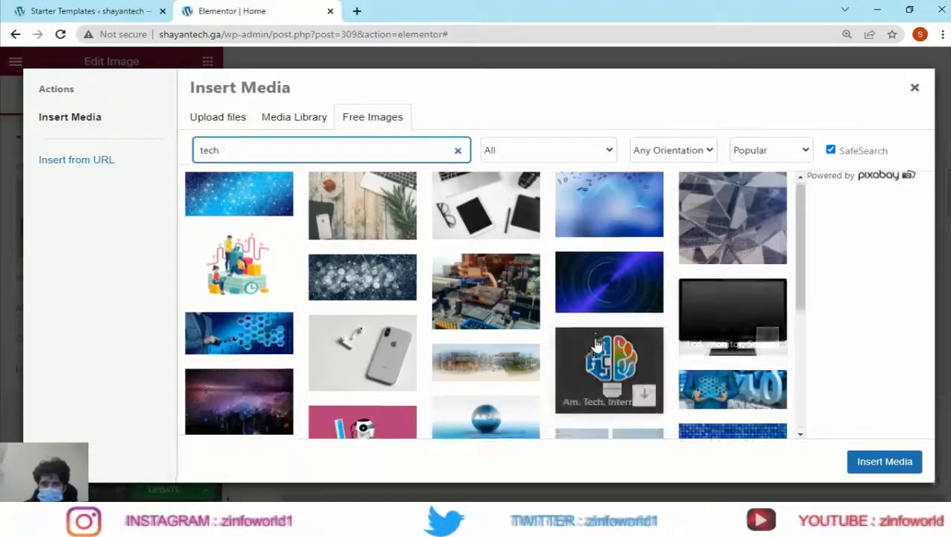
Insert the Smartphone, Control, City photo from the search results
scroll(727, 328, down, 3)
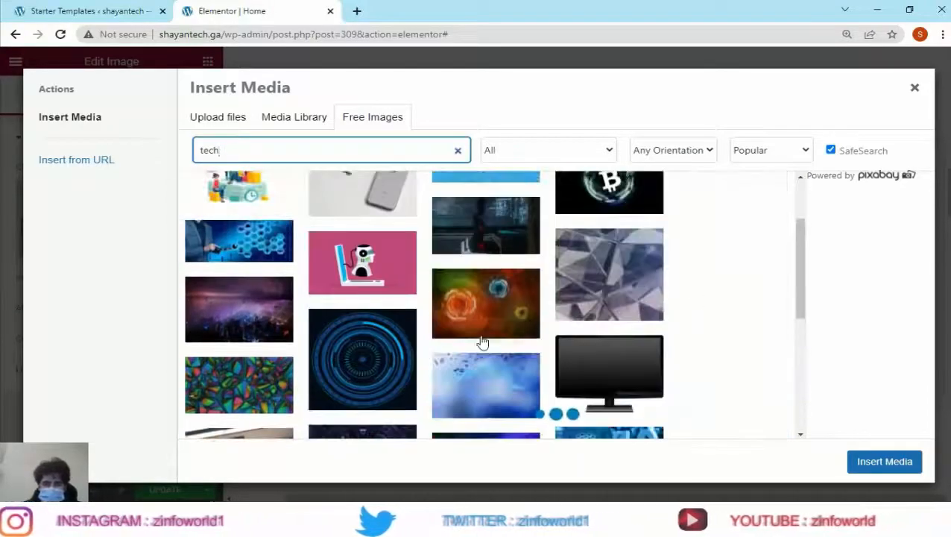
scroll(448, 341, up, 2)
mouse_move(274, 356)
scroll(275, 356, down, 3)
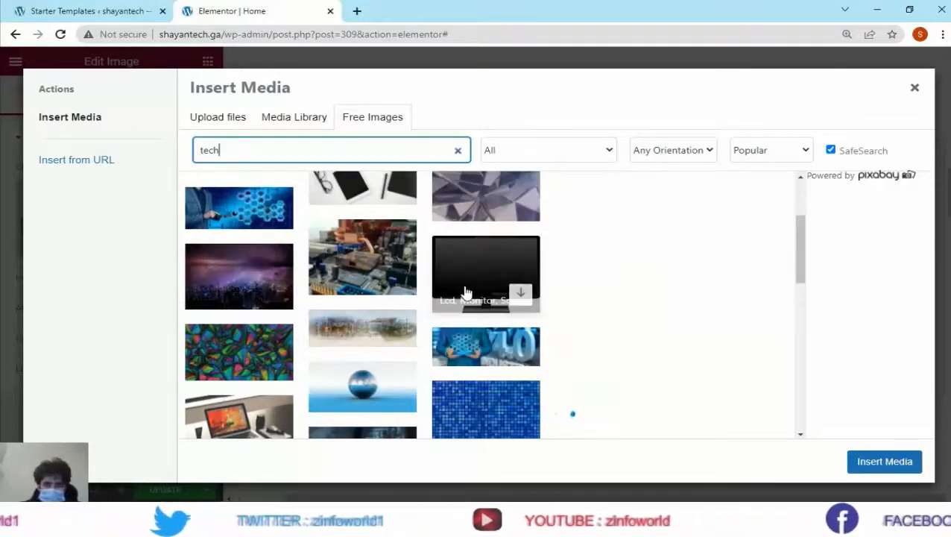
scroll(642, 288, down, 1)
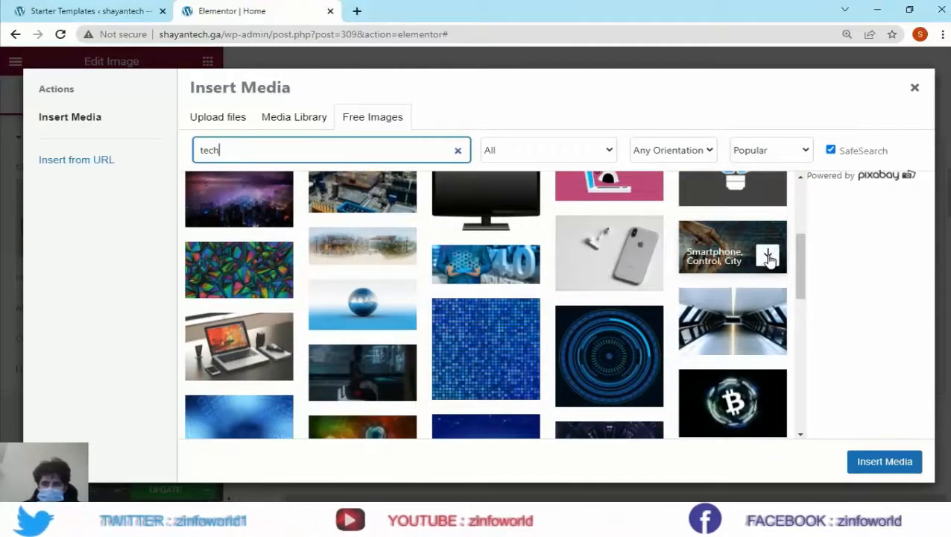
click(768, 256)
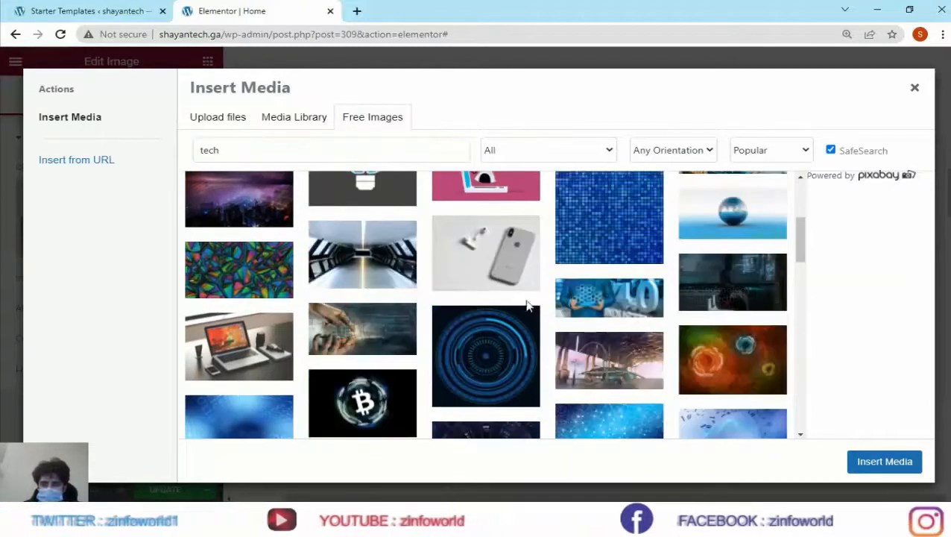
scroll(489, 299, up, 3)
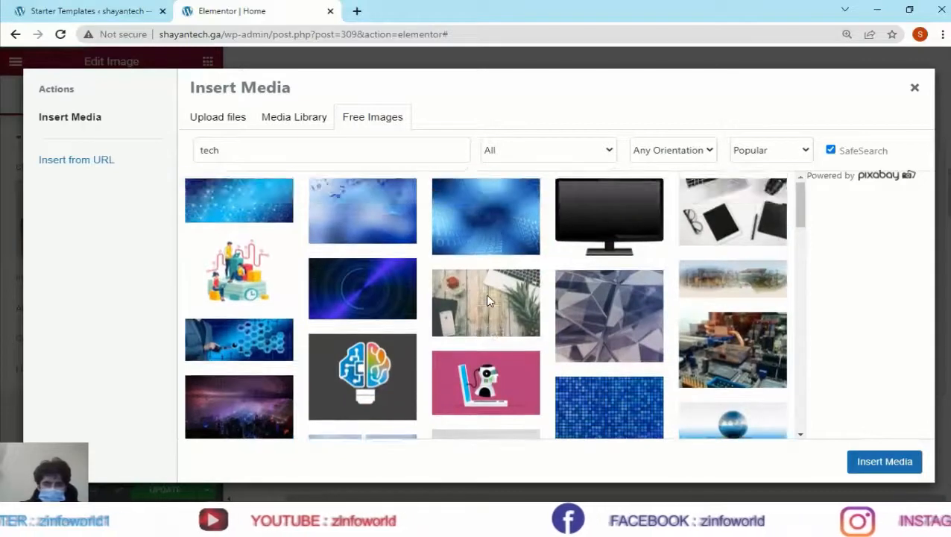
scroll(550, 283, down, 4)
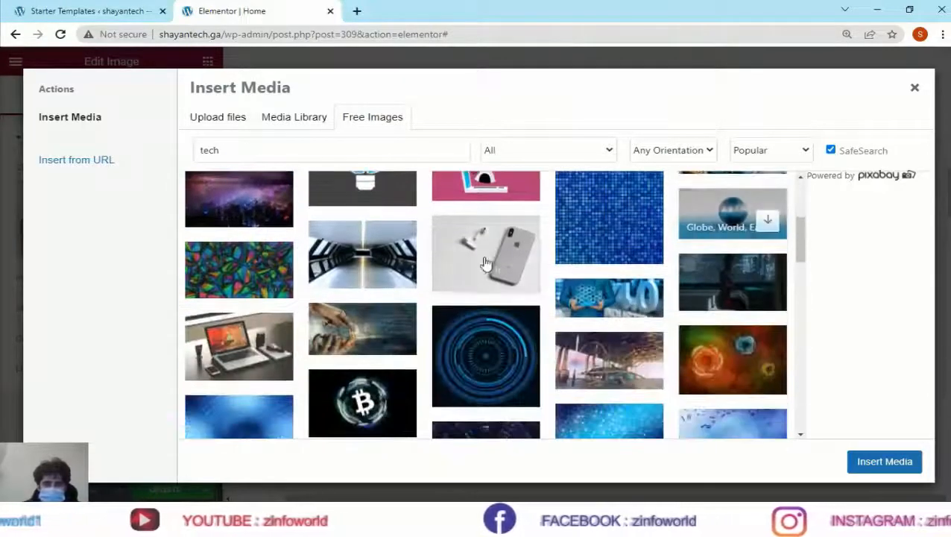
scroll(545, 293, down, 1)
scroll(544, 293, down, 2)
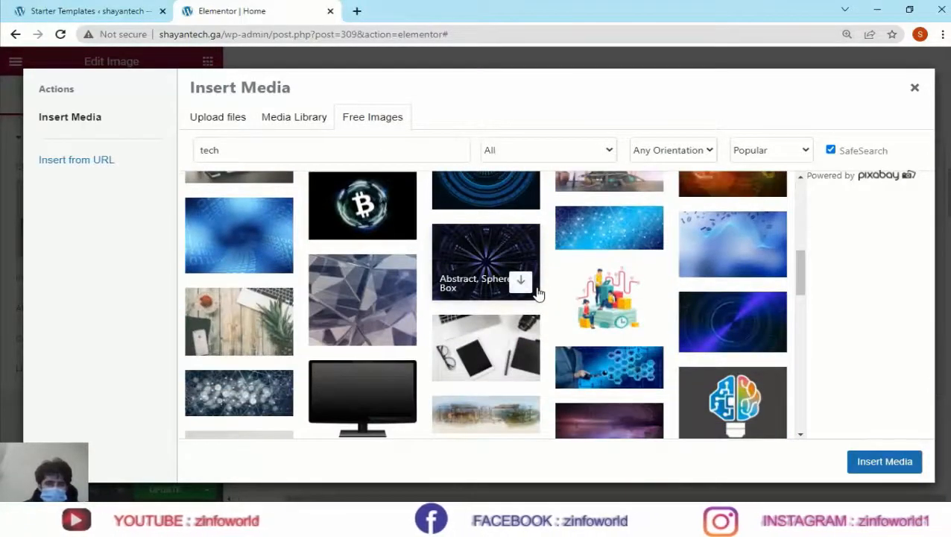
scroll(537, 294, down, 2)
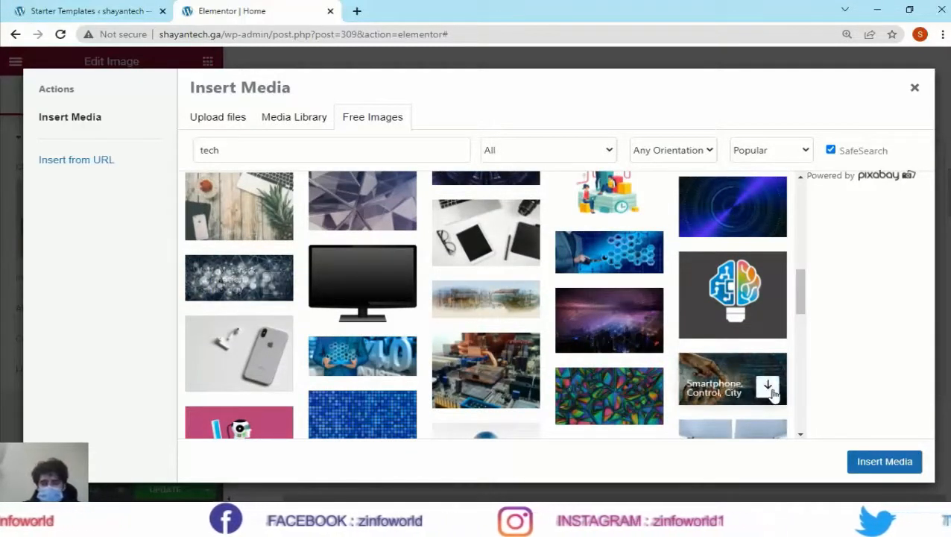
click(574, 323)
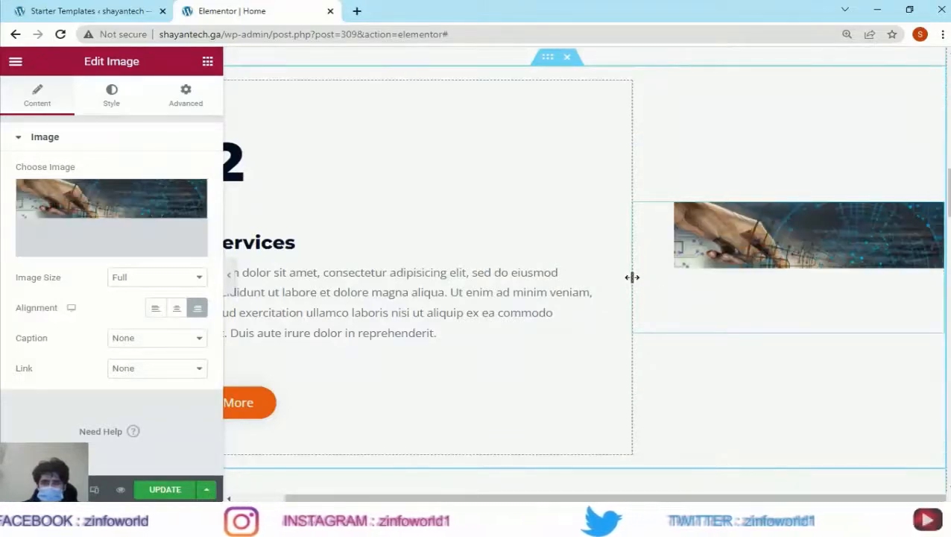
Resize the columns so the image takes about 40% of the width
drag(633, 276, 674, 284)
drag(521, 497, 471, 496)
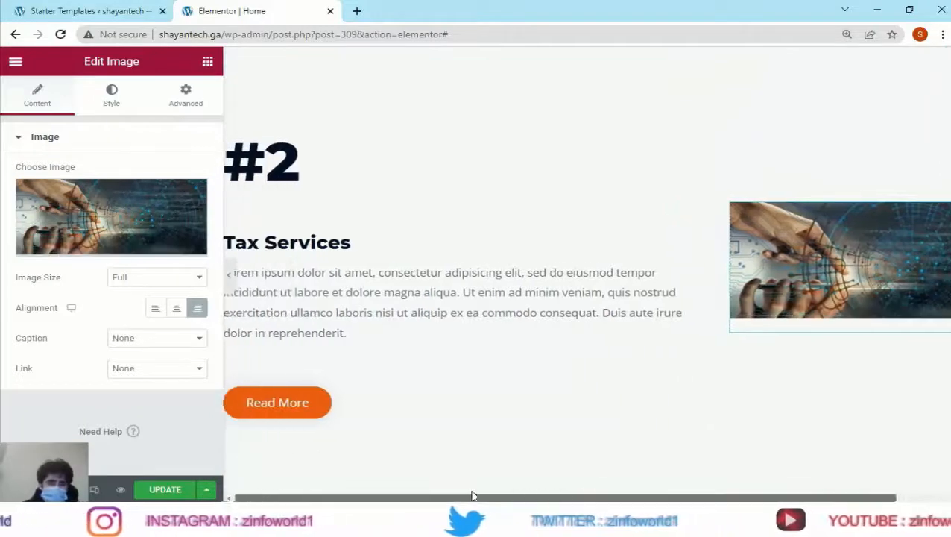
drag(365, 251, 201, 248)
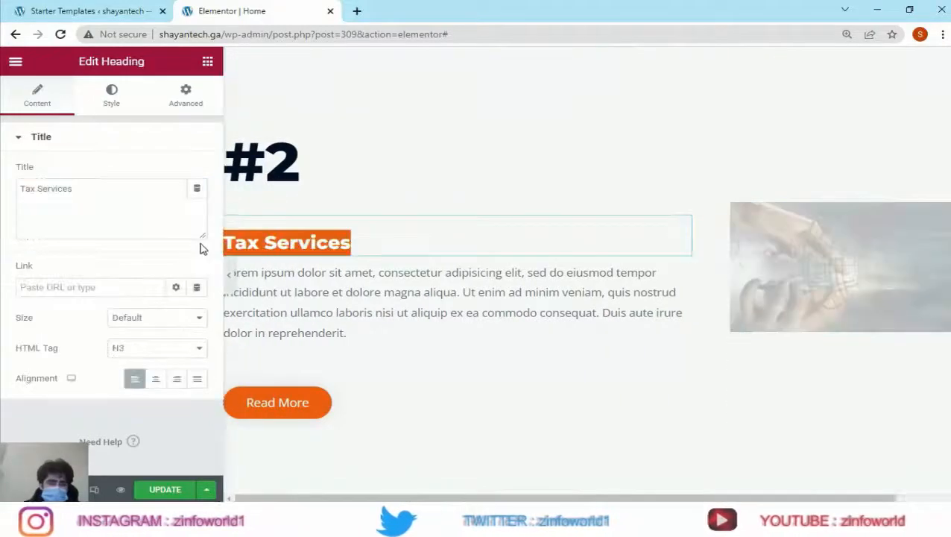
Retitle the heading 'Smart Phone' and clear out the placeholder paragraph
text(Smart)
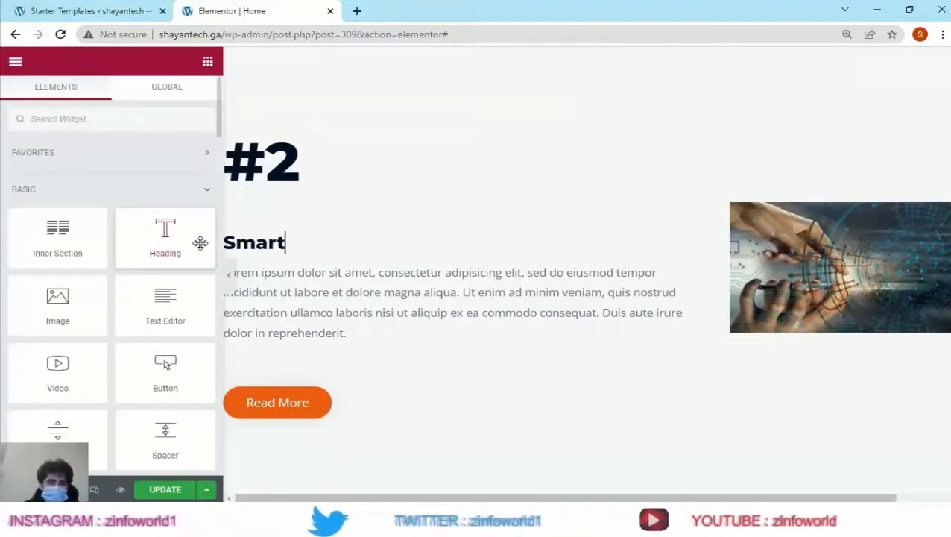
text( Phone)
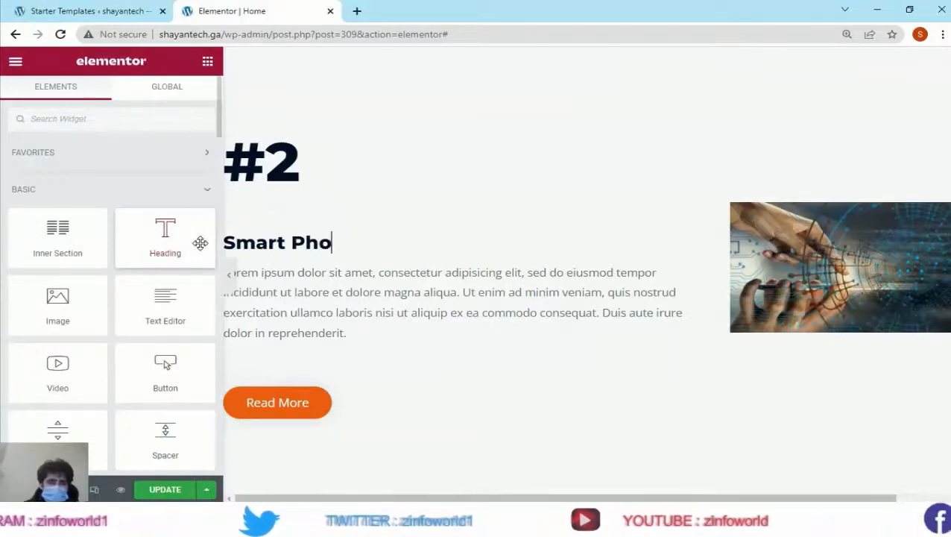
click(371, 334)
key(BackSpace)
key(BackSpace)
key(BackSpace)
key(BackSpace)
key(BackSpace)
key(BackSpace)
key(BackSpace)
key(BackSpace)
key(BackSpace)
key(BackSpace)
key(BackSpace)
key(BackSpace)
key(BackSpace)
key(BackSpace)
key(BackSpace)
key(BackSpace)
key(BackSpace)
key(BackSpace)
key(BackSpace)
key(BackSpace)
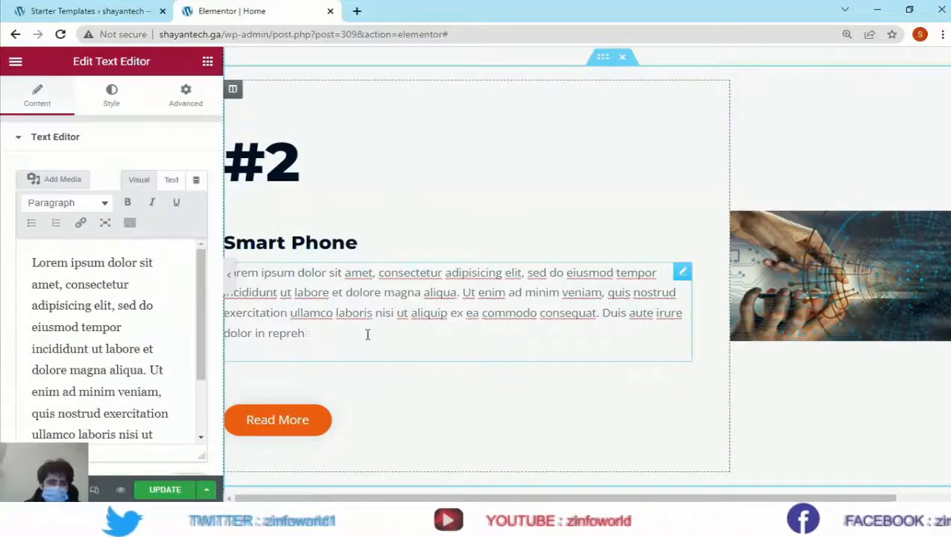
key(BackSpace)
key(BackSpace)
key(BackSpace)
key(BackSpace)
key(BackSpace)
key(BackSpace)
key(BackSpace)
key(BackSpace)
key(BackSpace)
key(BackSpace)
key(BackSpace)
key(BackSpace)
key(BackSpace)
key(BackSpace)
key(BackSpace)
key(BackSpace)
key(BackSpace)
key(BackSpace)
key(BackSpace)
key(BackSpace)
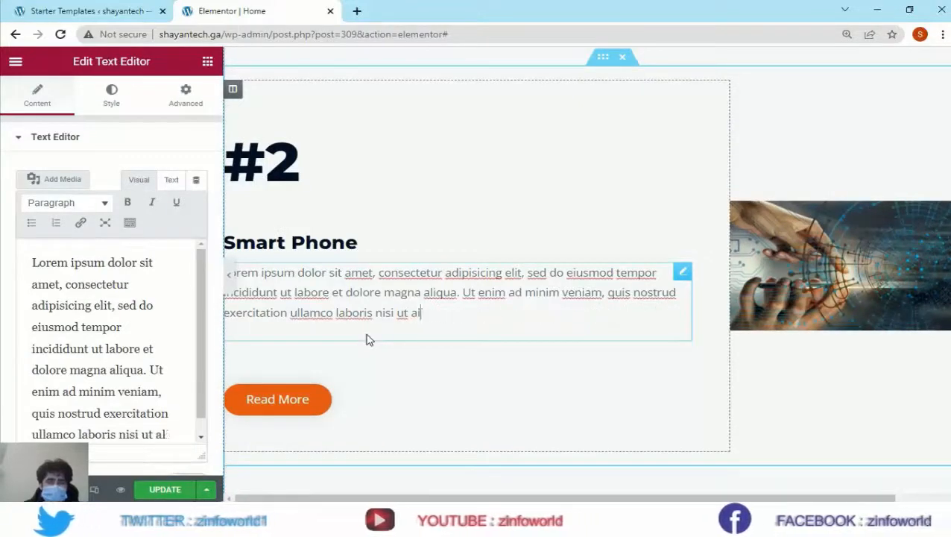
key(ctrl+a)
key(BackSpace)
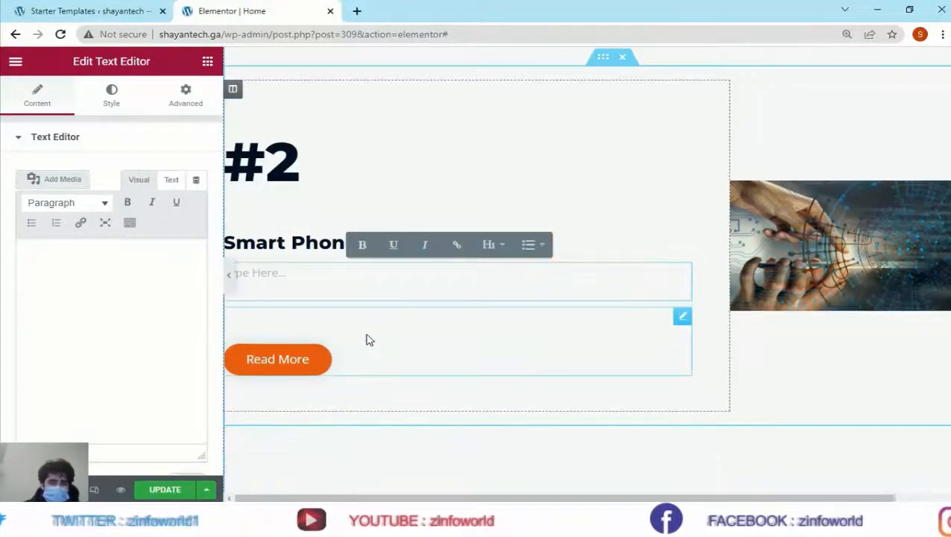
click(319, 290)
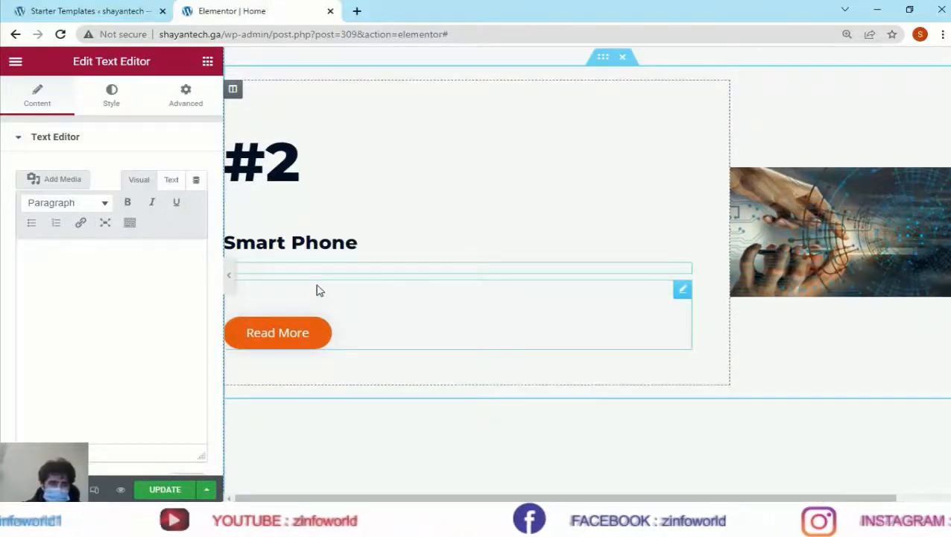
Write 'smart Phone Control 2022' as the new paragraph text
click(318, 269)
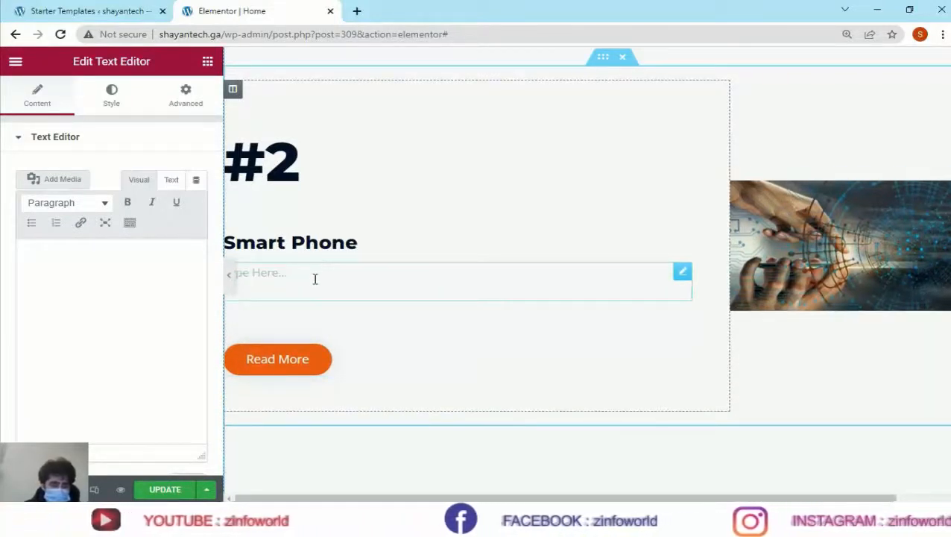
text(smart Phone C)
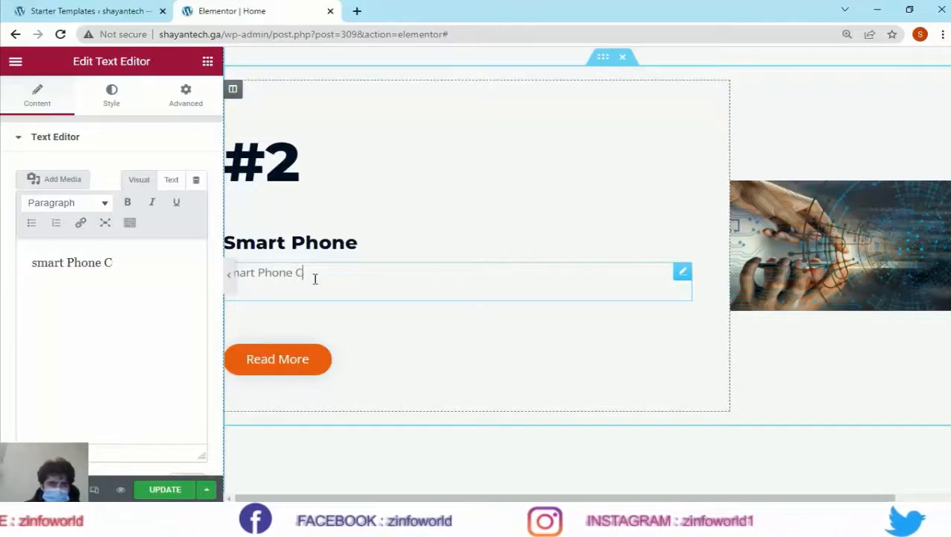
text(ontrol )
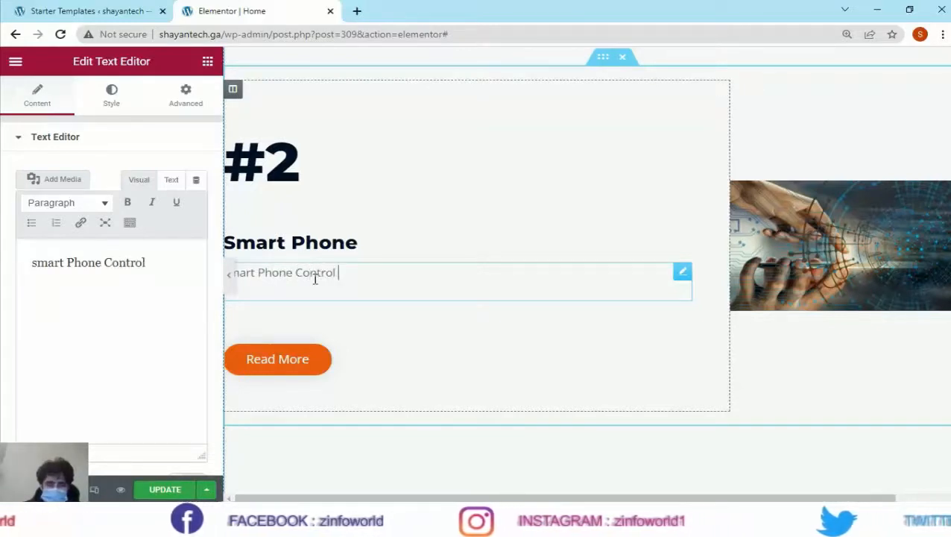
text(a)
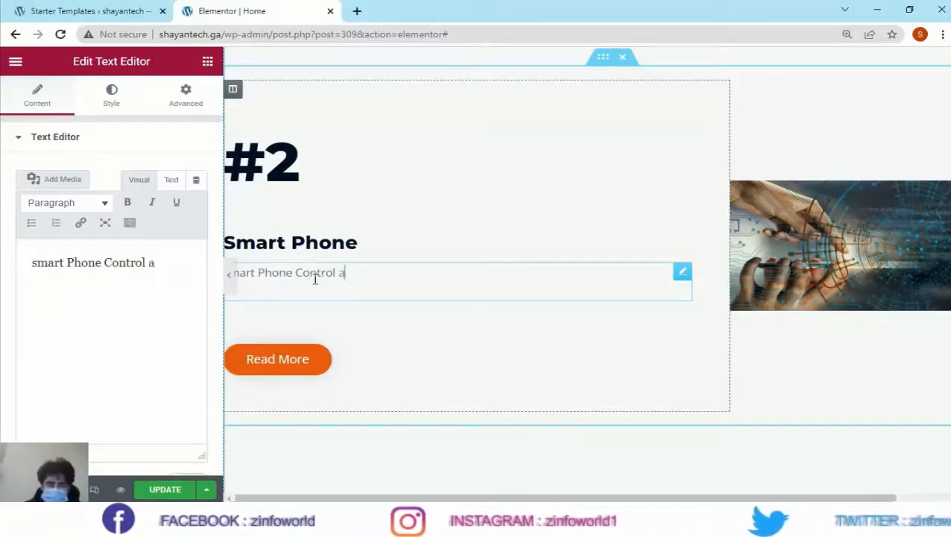
text(pp)
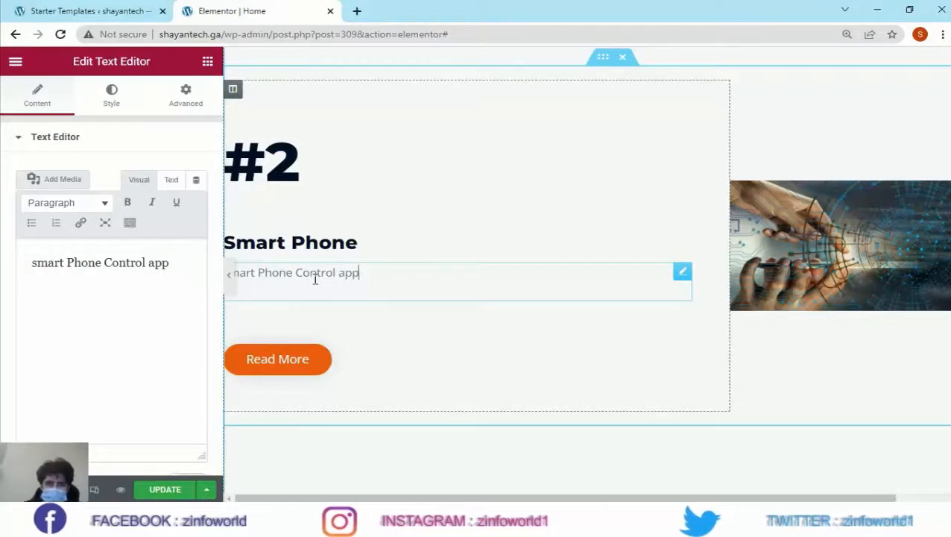
key(BackSpace)
key(BackSpace)
key(BackSpace)
text(2022)
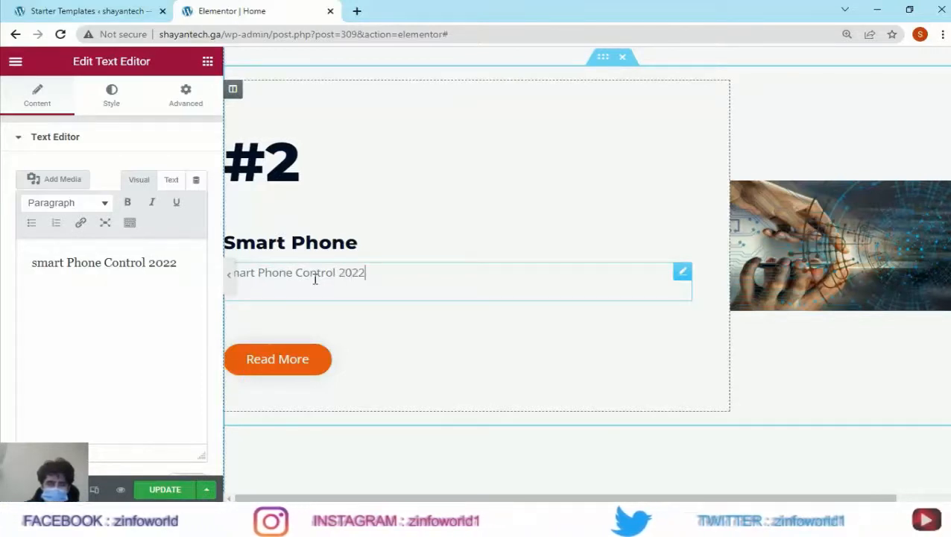
click(440, 236)
click(361, 285)
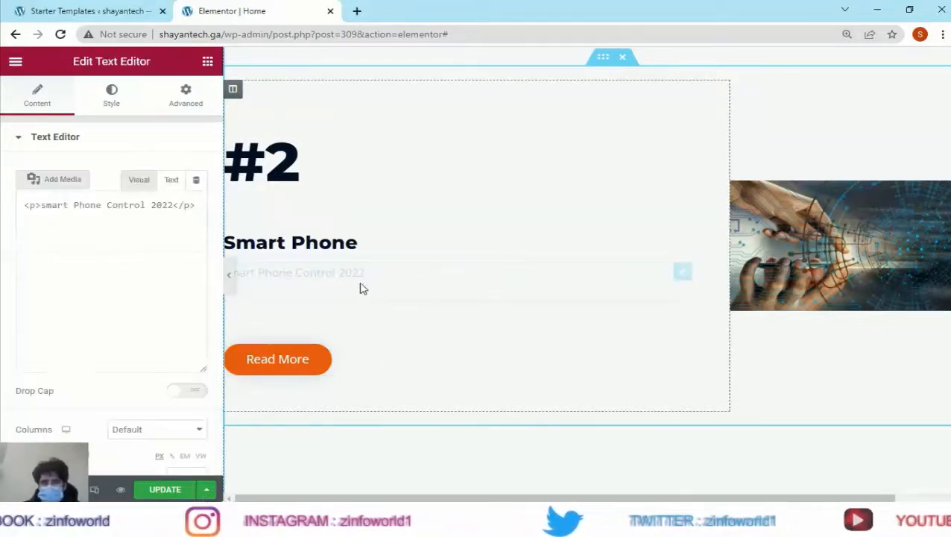
scroll(427, 330, down, 5)
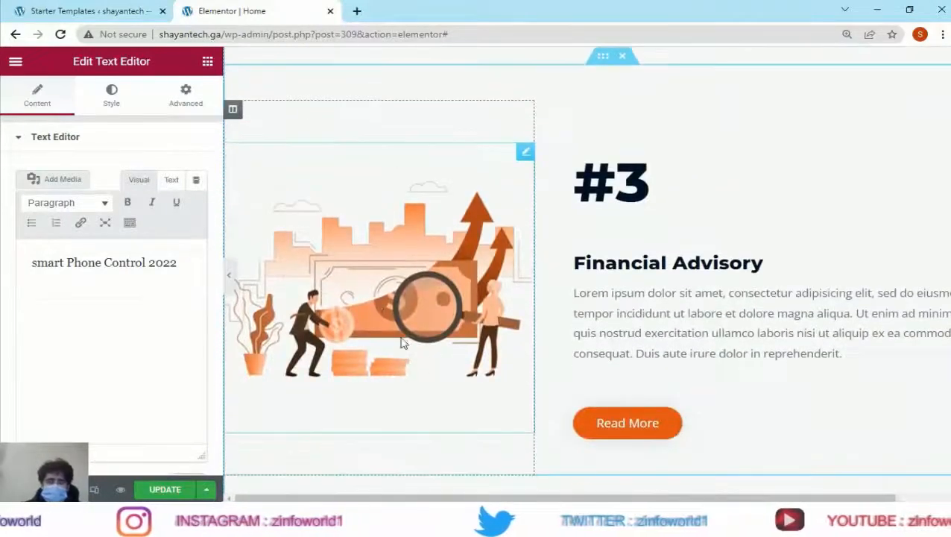
scroll(377, 289, down, 1)
Select the Financial Advisory illustration and bring up the Free Images picker
click(340, 229)
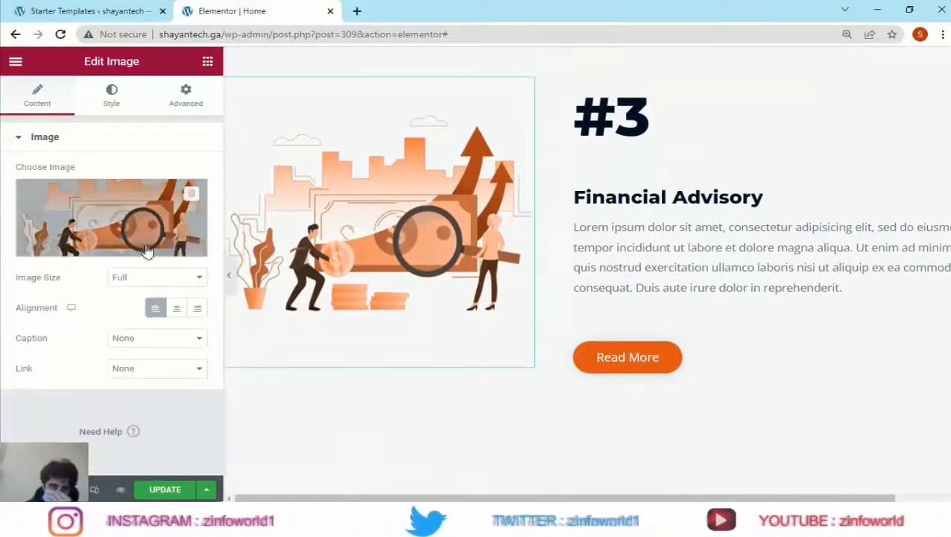
click(119, 223)
click(374, 121)
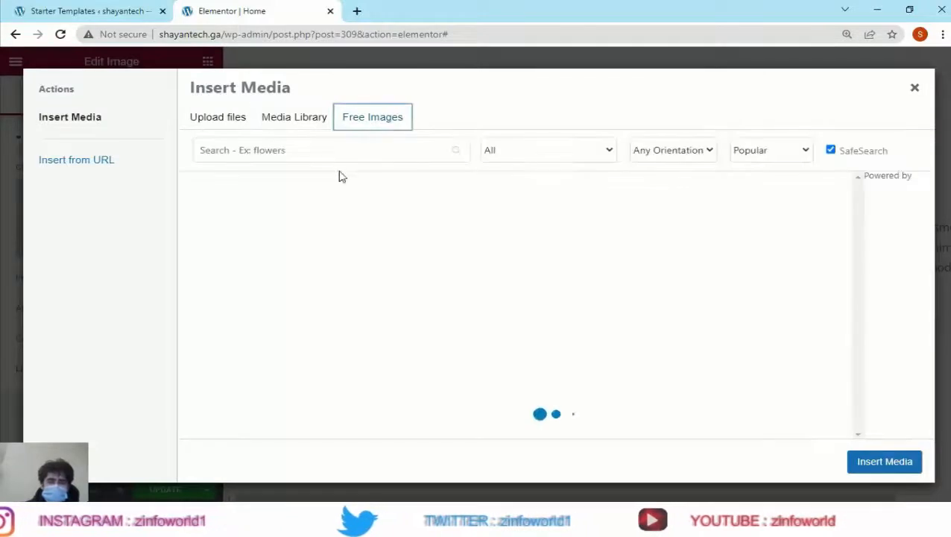
click(310, 155)
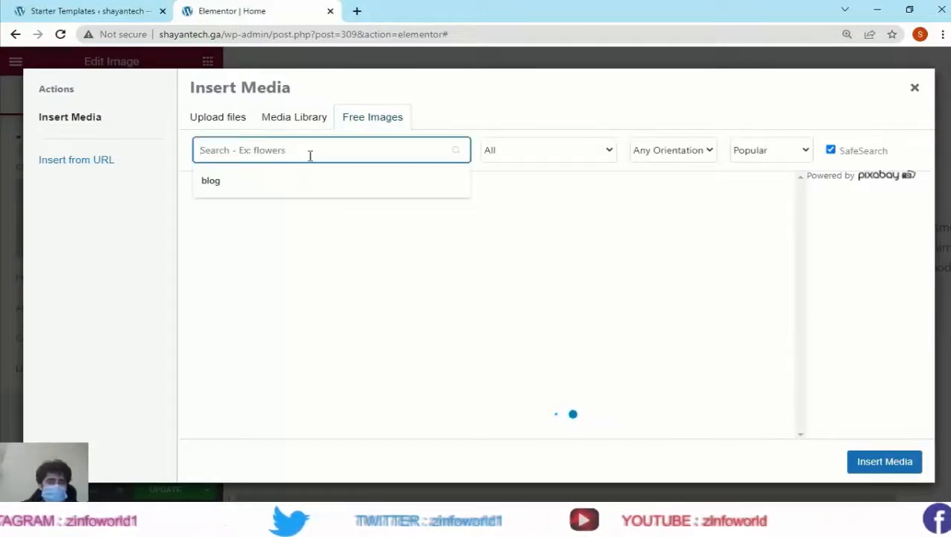
text(tech)
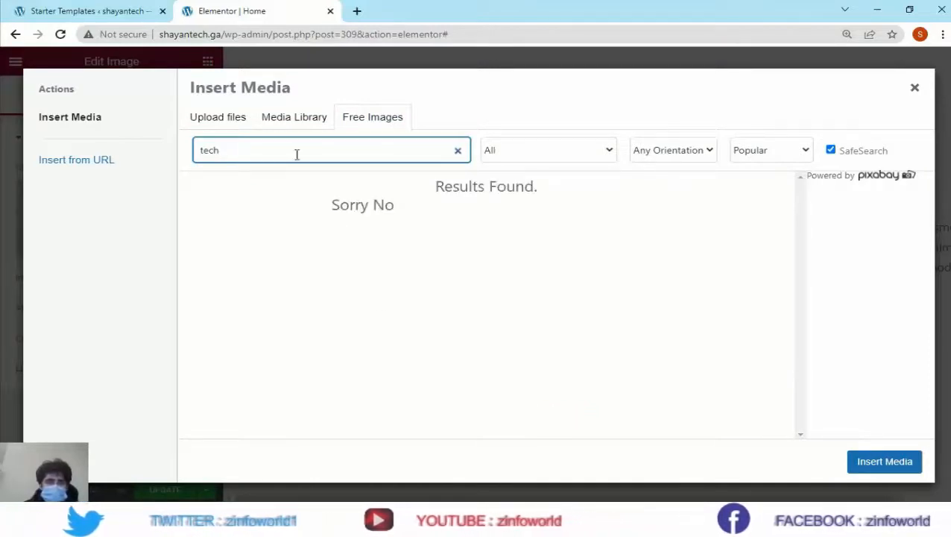
key(BackSpace)
key(BackSpace)
key(BackSpace)
key(BackSpace)
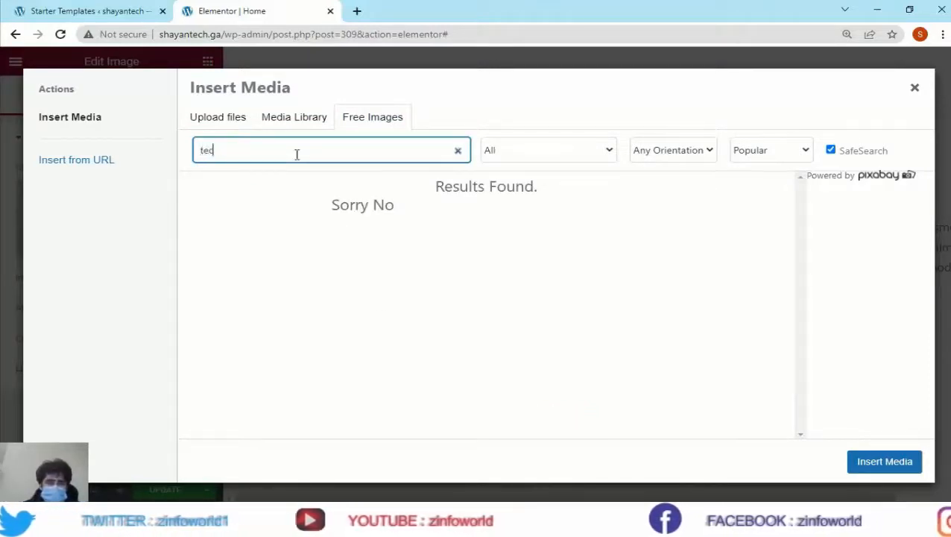
Search the free stock images for 'tech'
click(495, 425)
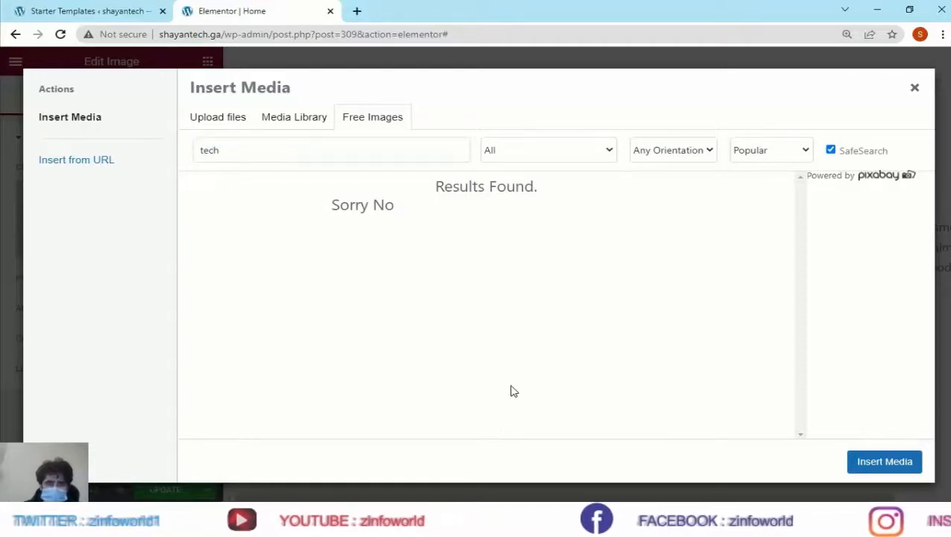
click(339, 150)
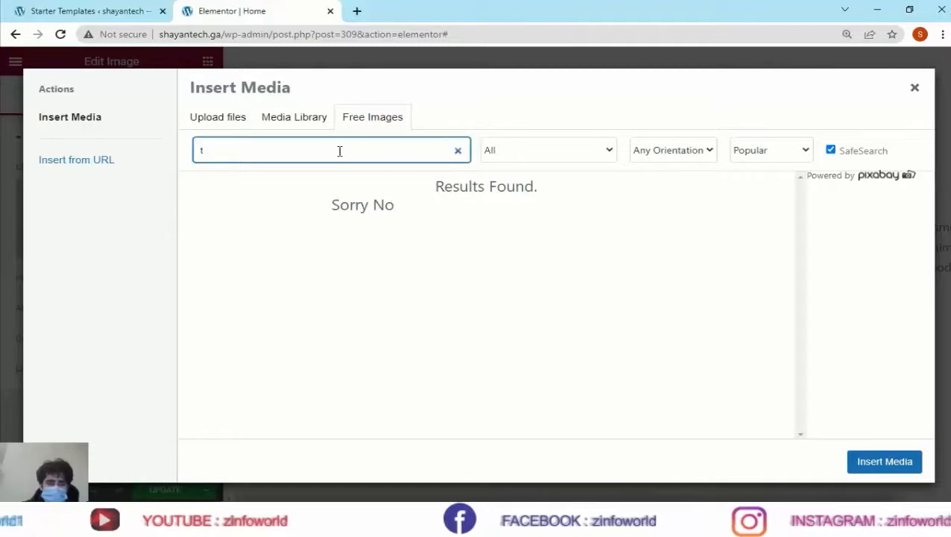
key(BackSpace)
text(b)
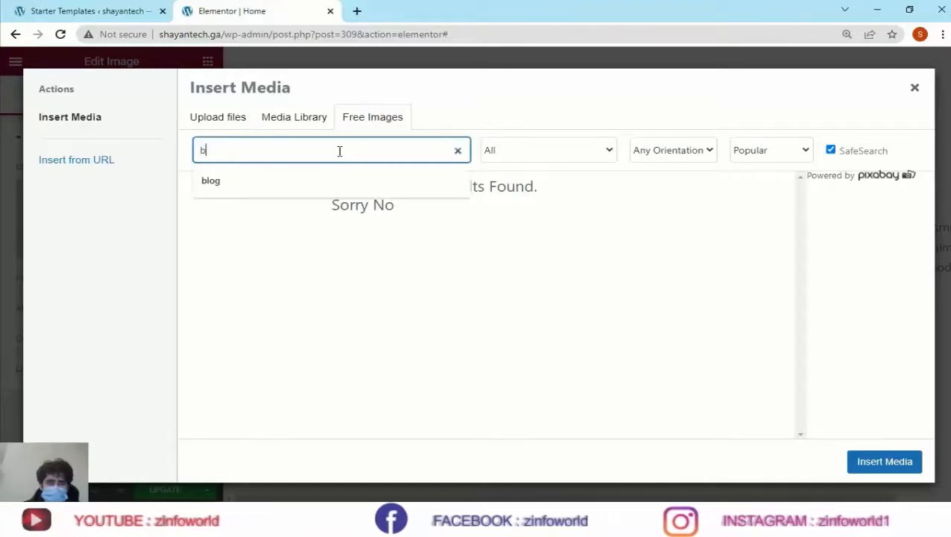
text(lo)
key(Down)
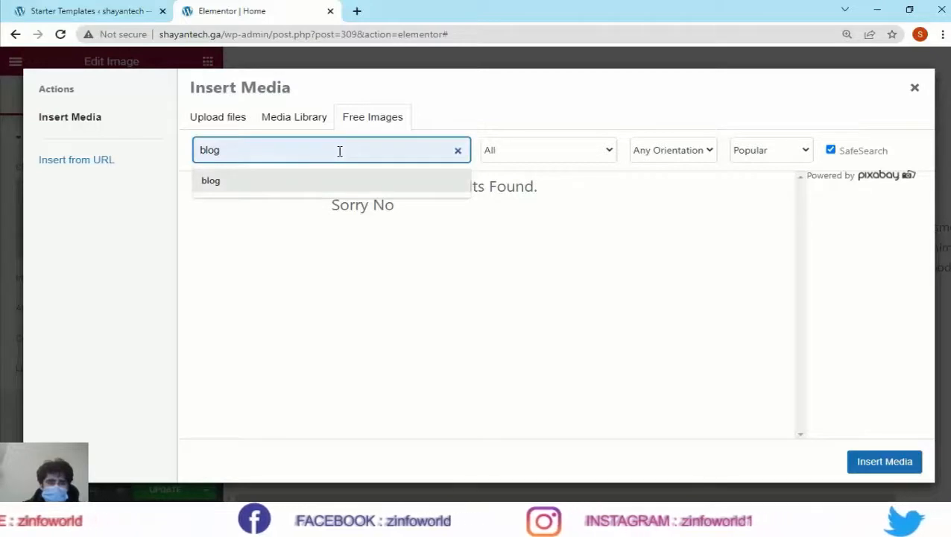
click(398, 232)
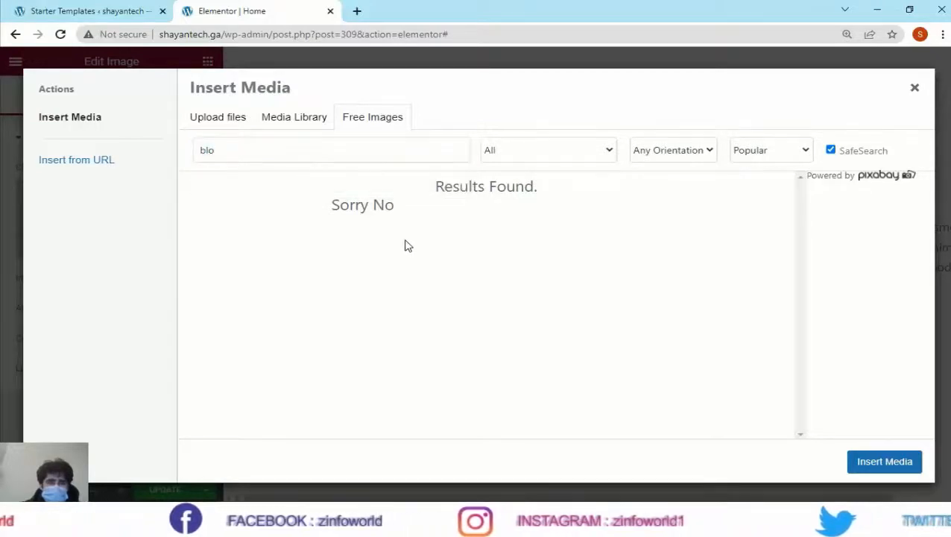
click(230, 152)
click(281, 120)
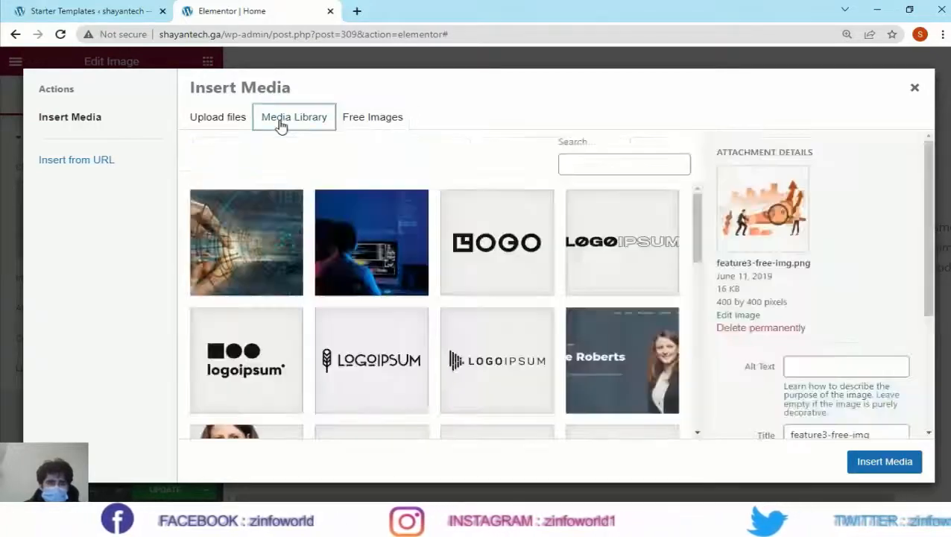
click(347, 124)
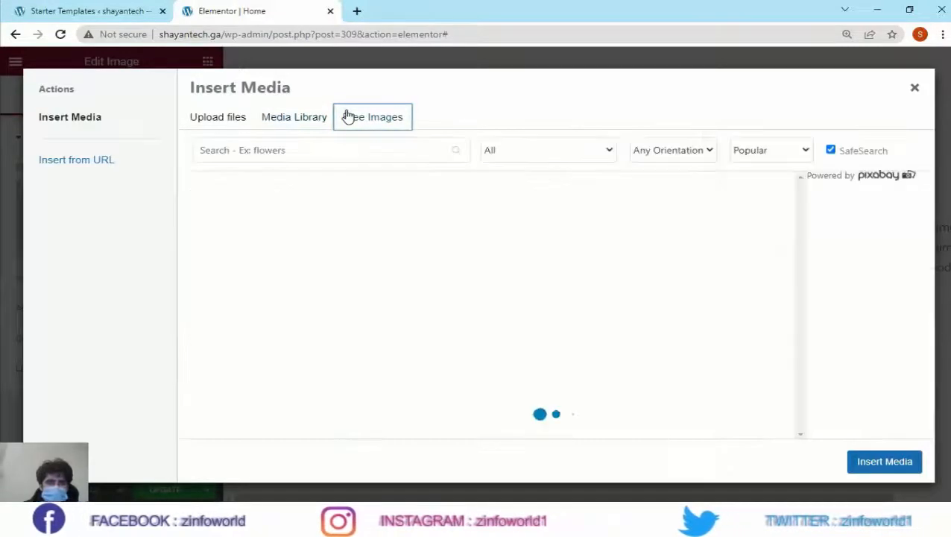
click(316, 154)
text(tech)
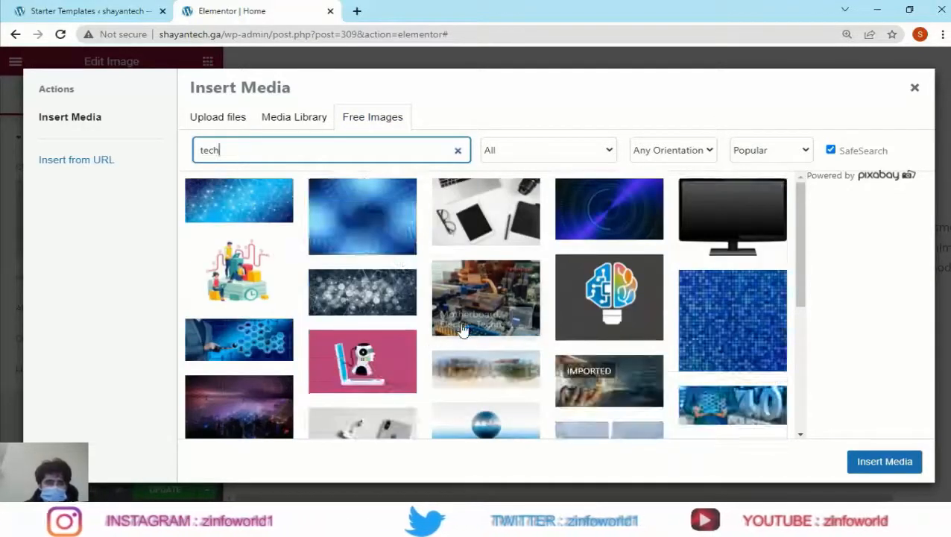
Scroll through the 'tech' image results to find a suitable picture
scroll(365, 354, down, 1)
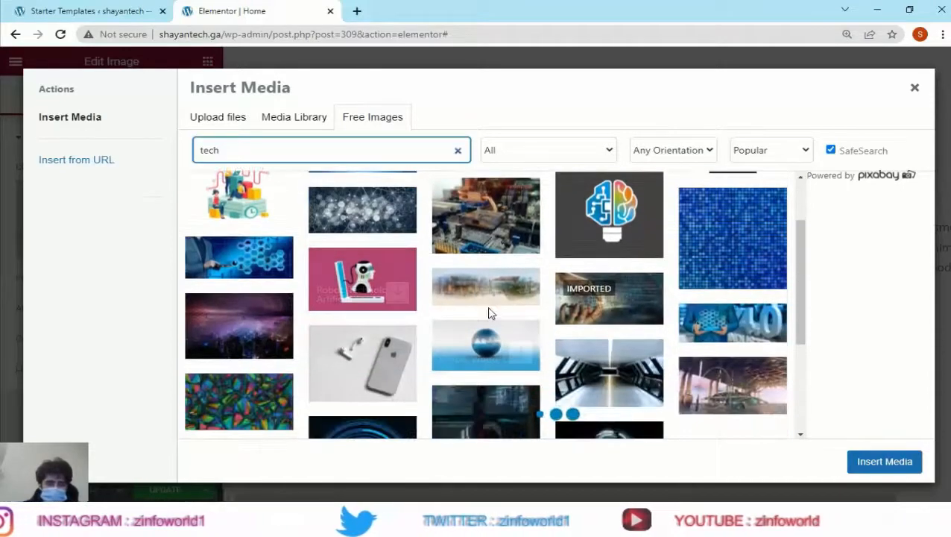
scroll(260, 274, down, 2)
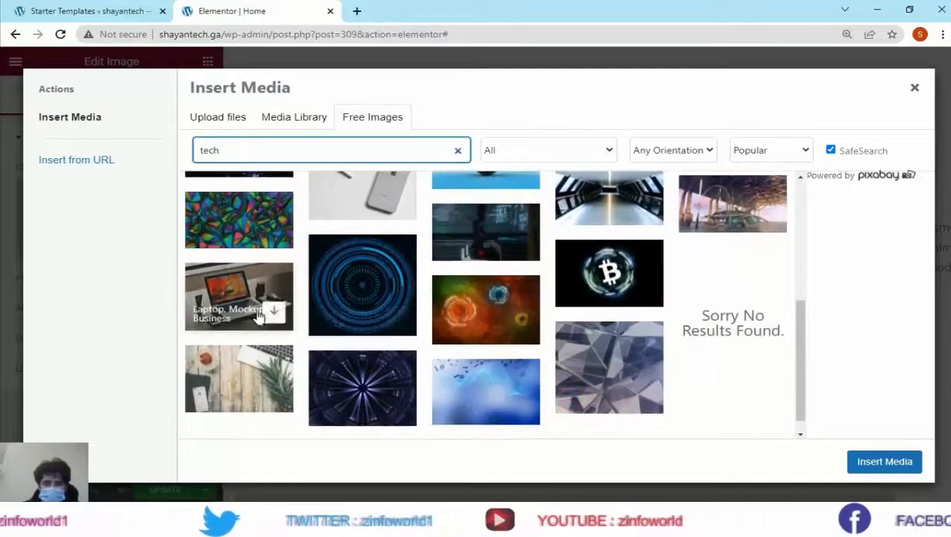
scroll(317, 346, down, 4)
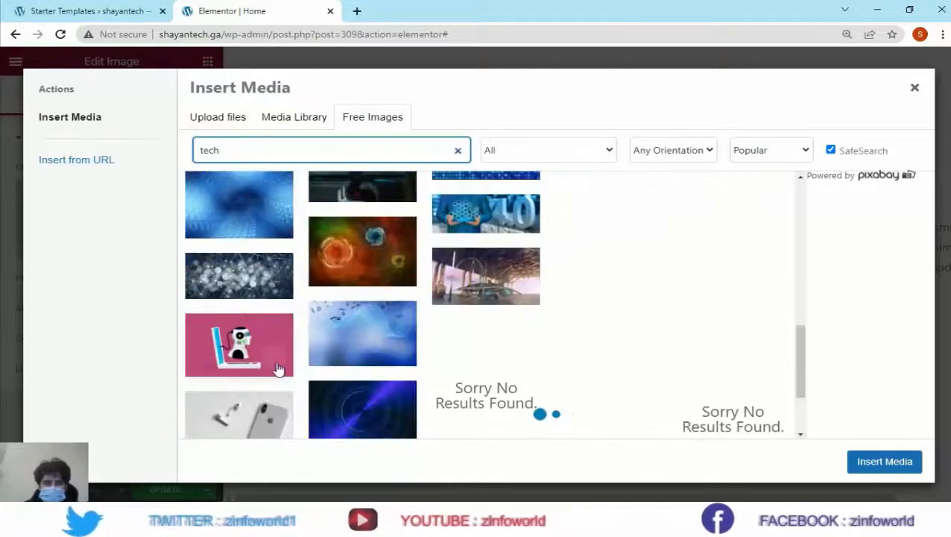
scroll(275, 369, down, 2)
scroll(345, 368, down, 4)
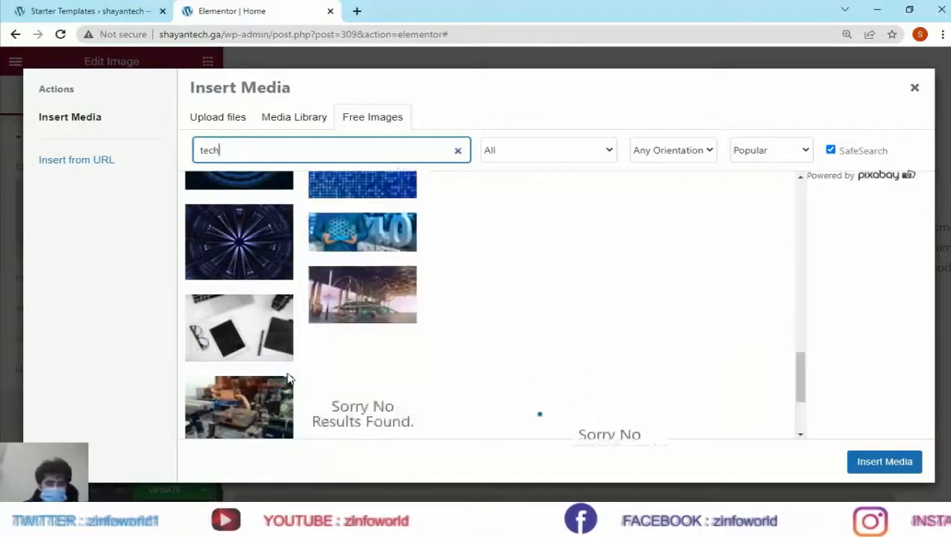
scroll(291, 380, down, 1)
scroll(304, 365, up, 3)
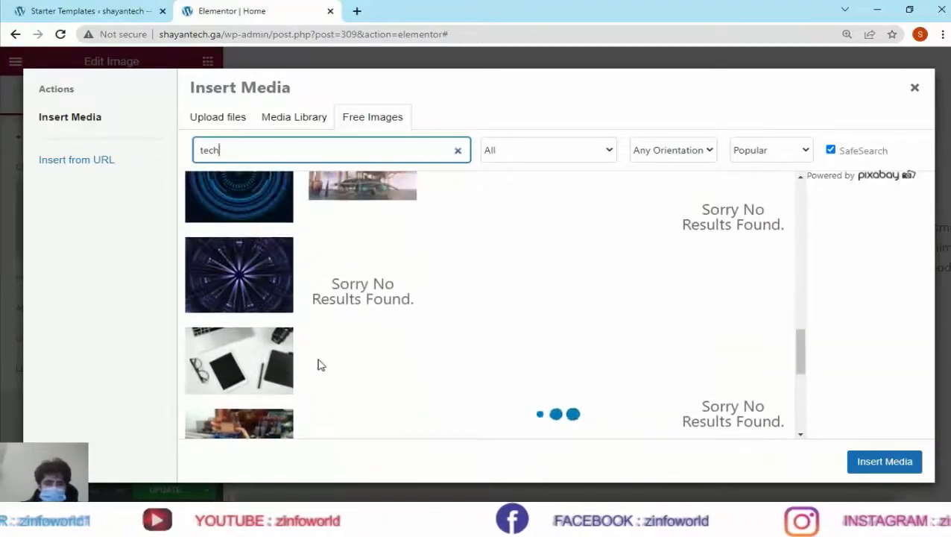
scroll(282, 366, down, 3)
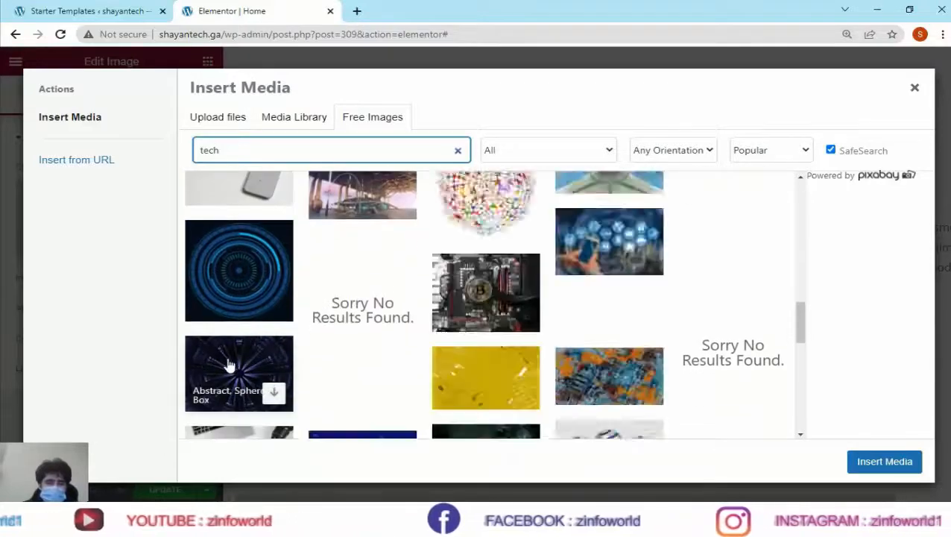
scroll(240, 393, down, 3)
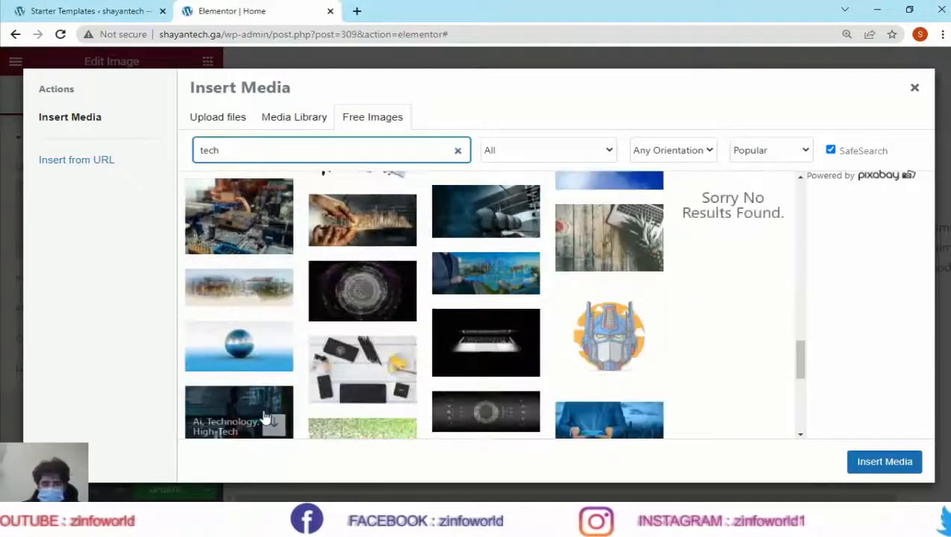
scroll(265, 414, down, 2)
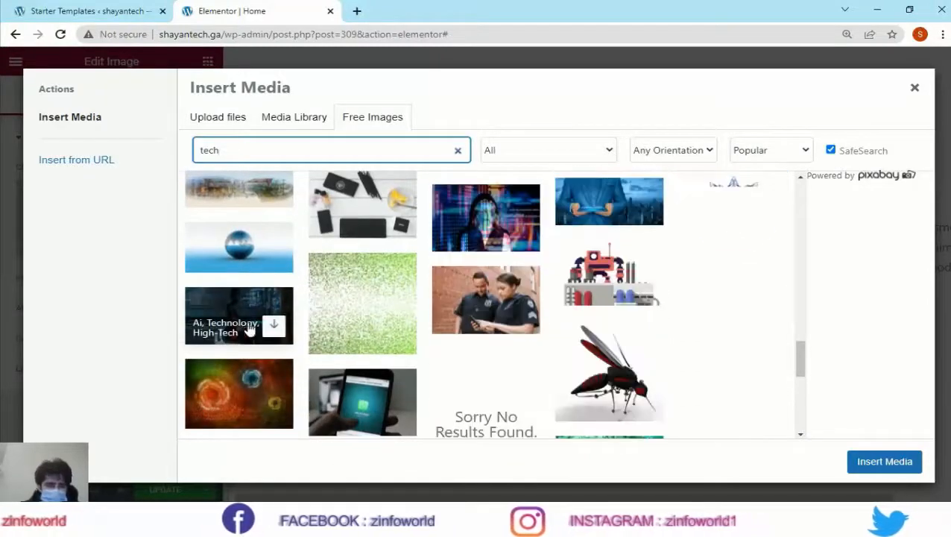
Insert the Ai, Technology, High-Tech image and retitle the heading 'AI Technology'
click(275, 329)
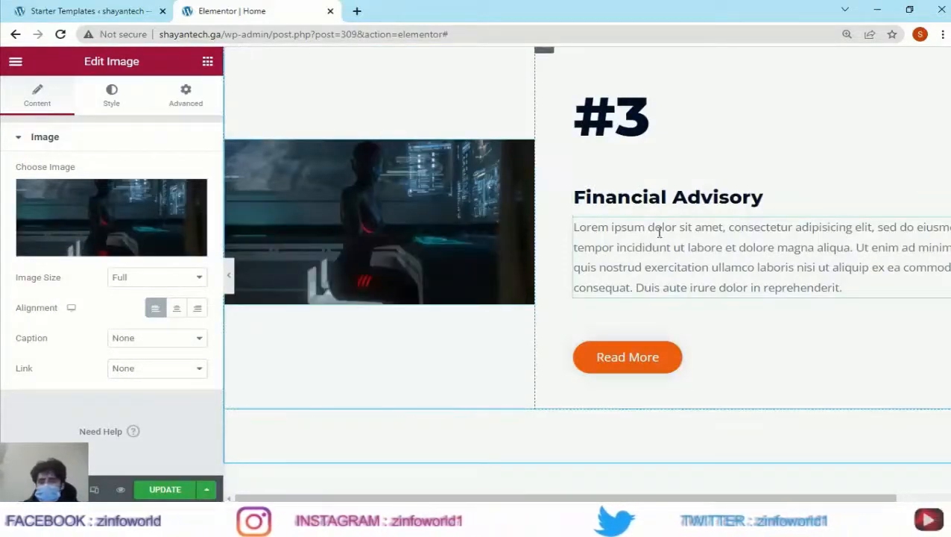
click(795, 203)
drag(793, 201, 580, 198)
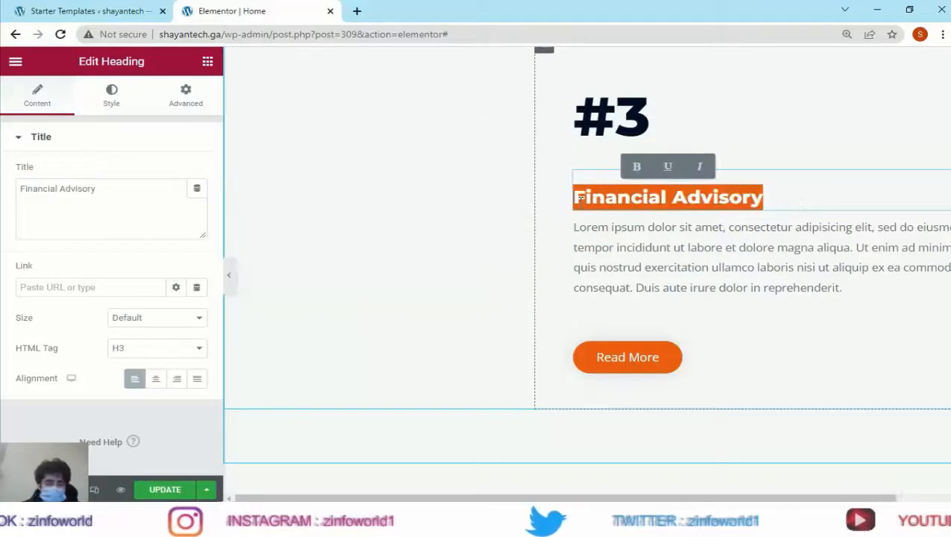
text(AI Technology)
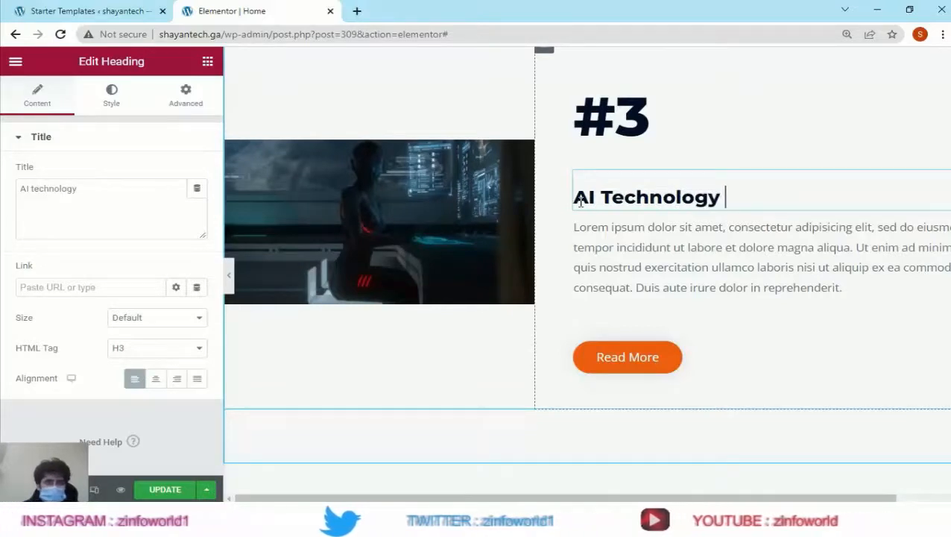
Replace the placeholder paragraph with 'Ai Technology in 2022'
click(850, 291)
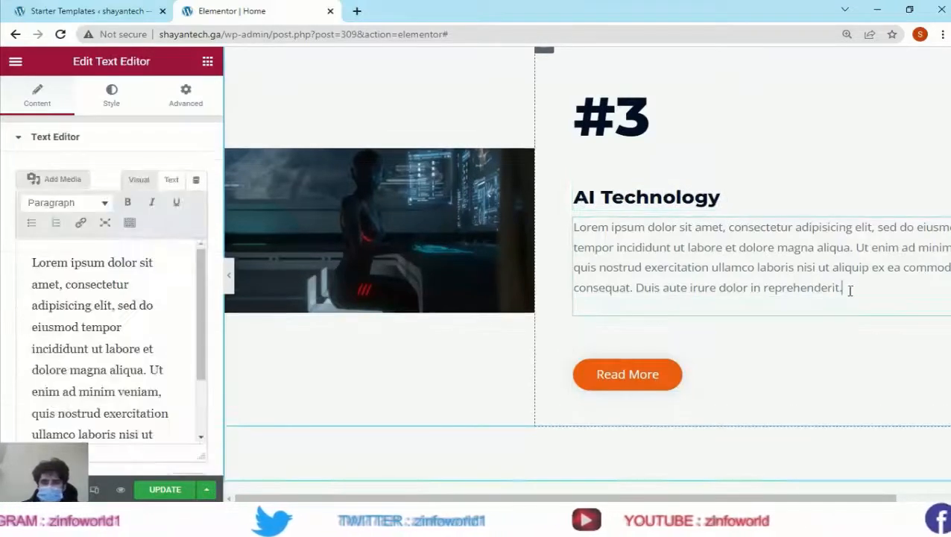
drag(849, 290, 566, 227)
text(Ai Technology in 2022)
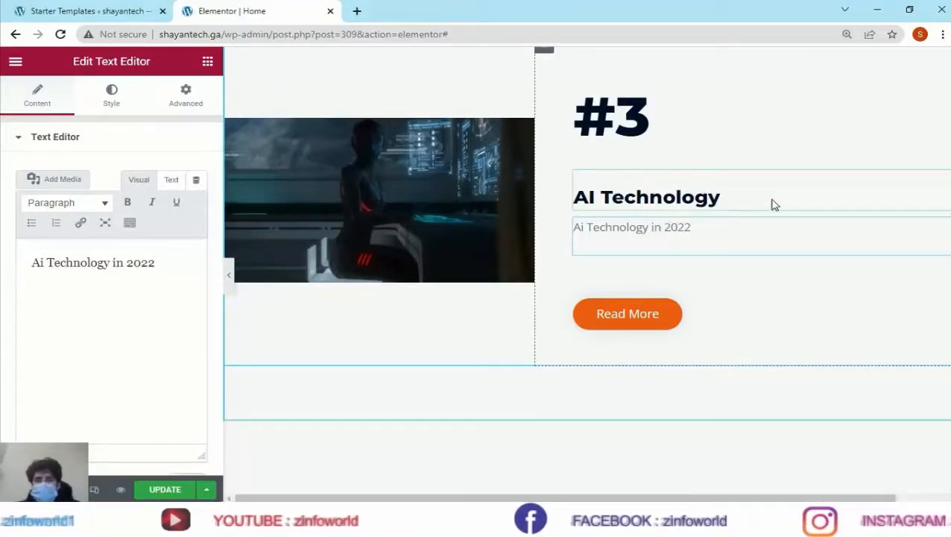
click(770, 204)
click(581, 240)
scroll(462, 291, up, 3)
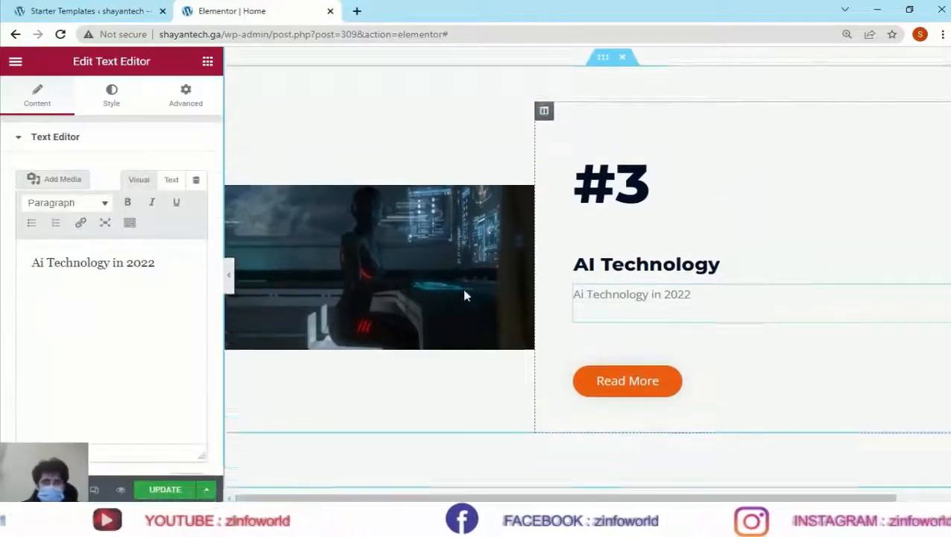
scroll(454, 346, up, 15)
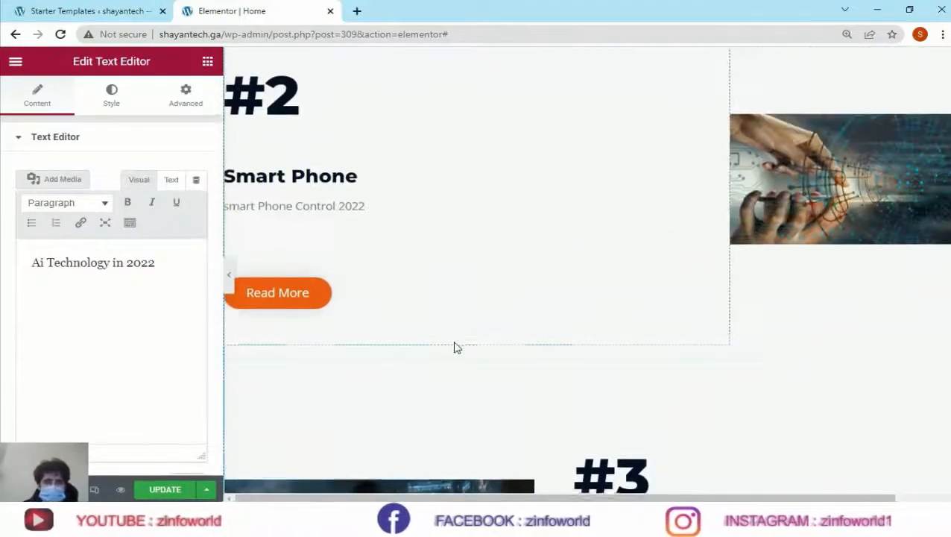
scroll(418, 323, up, 2)
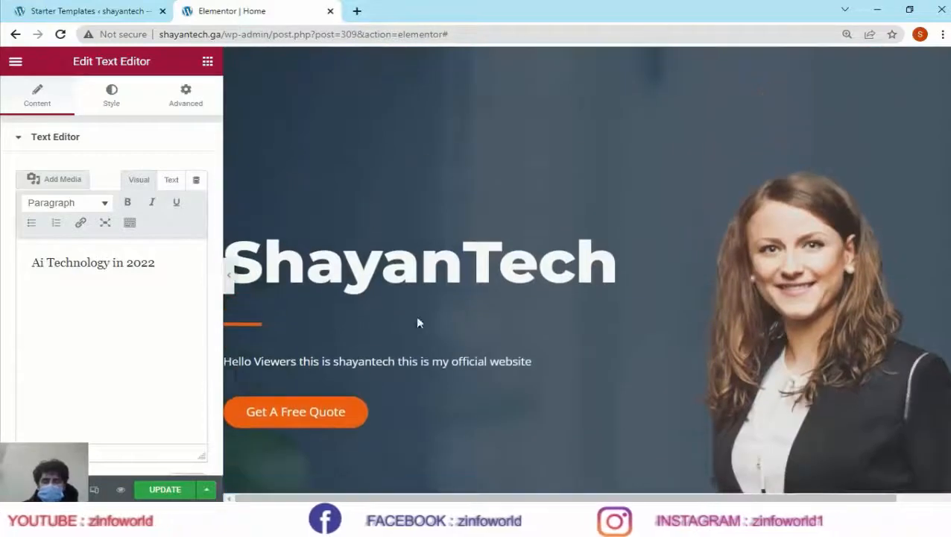
scroll(414, 350, down, 5)
scroll(414, 358, down, 15)
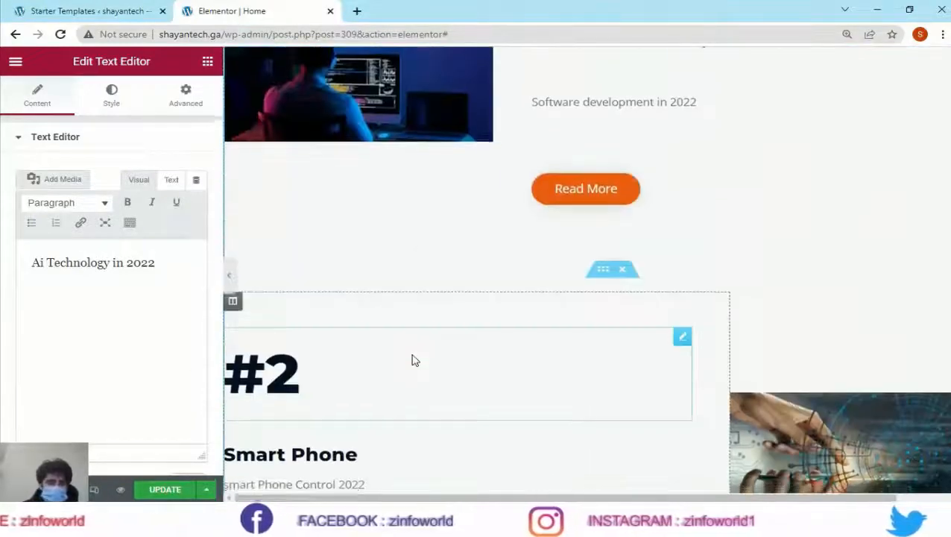
scroll(413, 355, up, 5)
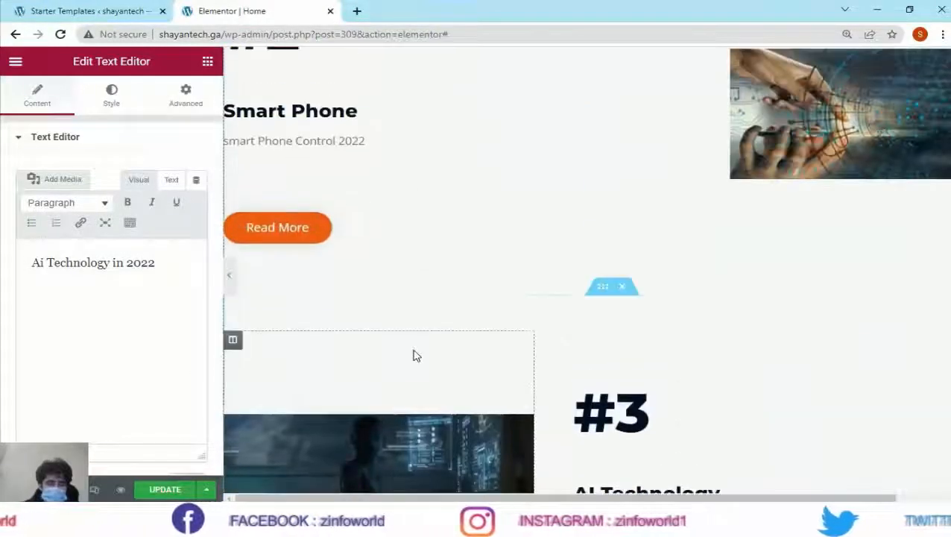
scroll(414, 358, down, 12)
scroll(492, 337, up, 3)
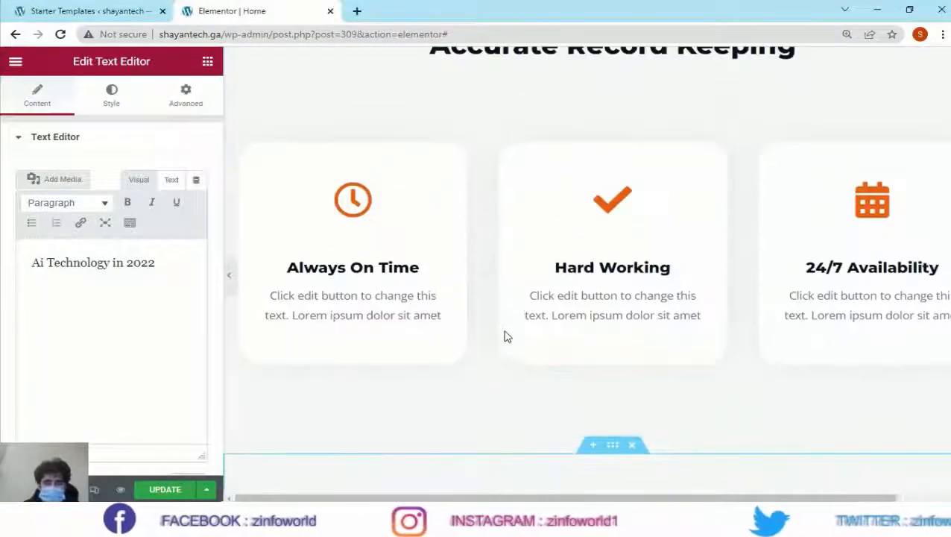
drag(585, 498, 645, 496)
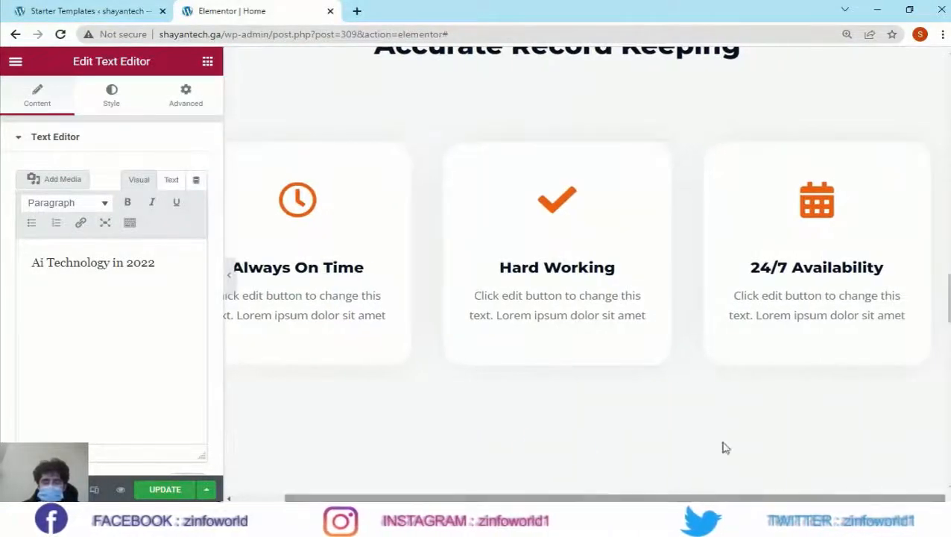
Delete the 24/7 Availability card and the section holding the remaining feature cards
right_click(923, 159)
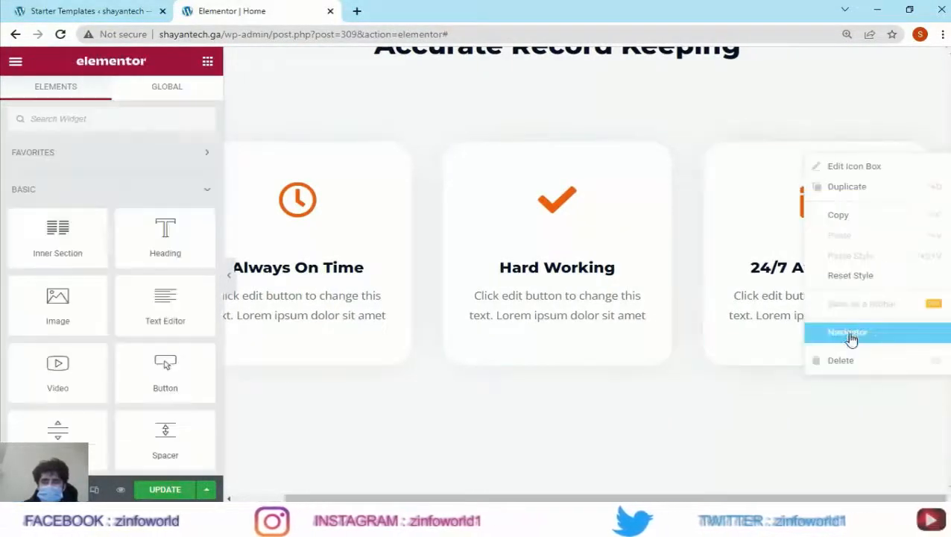
click(842, 363)
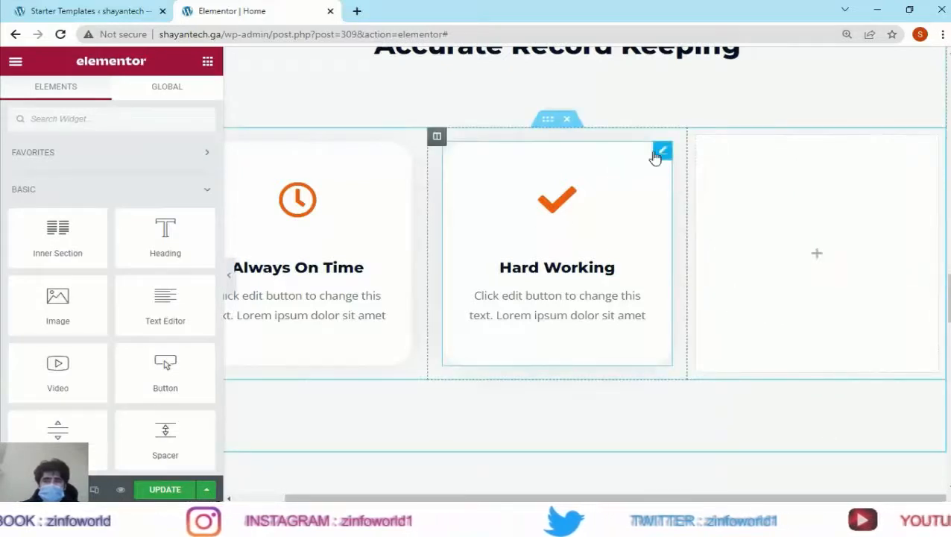
click(565, 124)
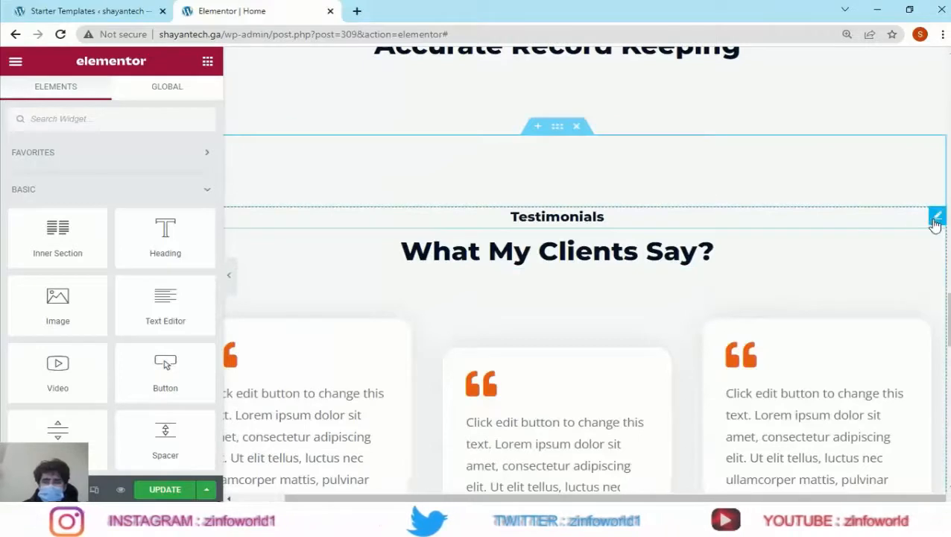
Delete the Testimonials label, the 'What My Clients Say?' heading and the testimonial cards section
right_click(935, 223)
click(859, 425)
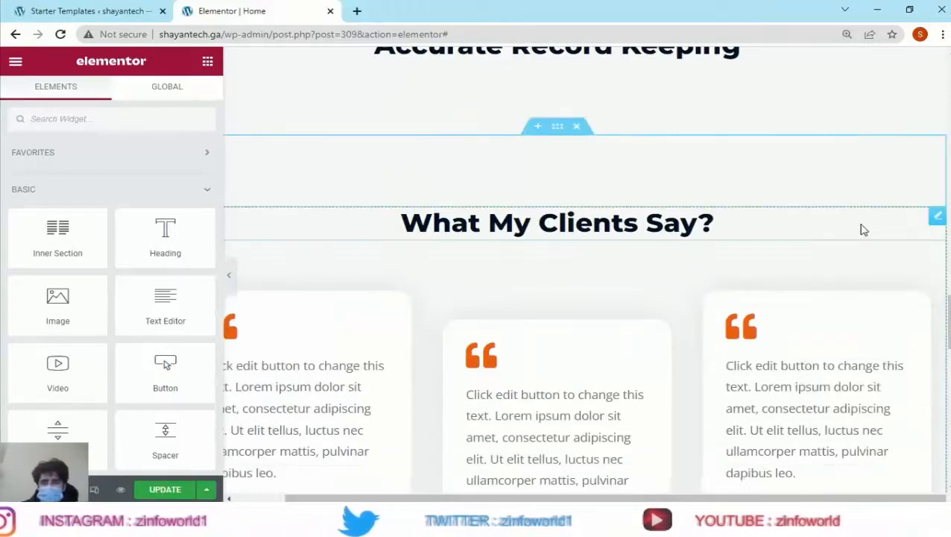
right_click(935, 224)
click(856, 426)
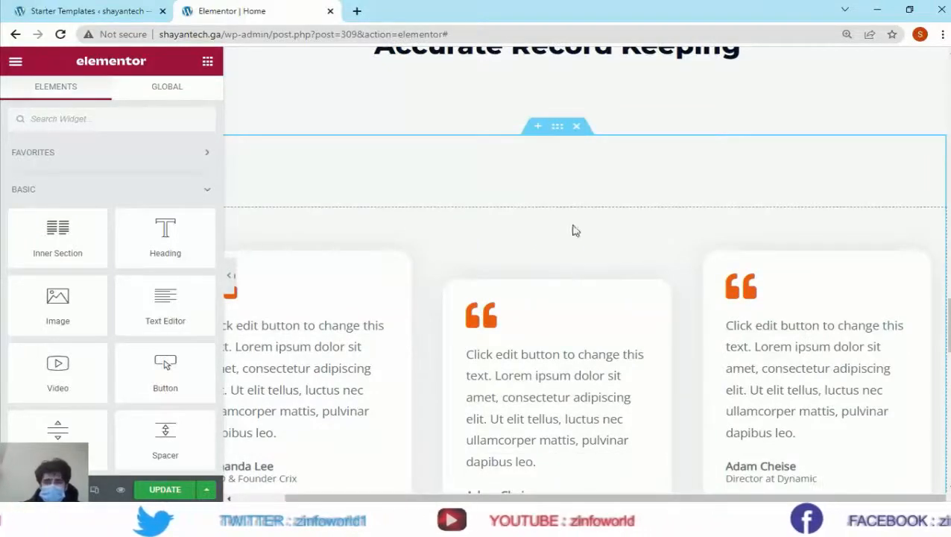
click(576, 126)
scroll(544, 290, down, 2)
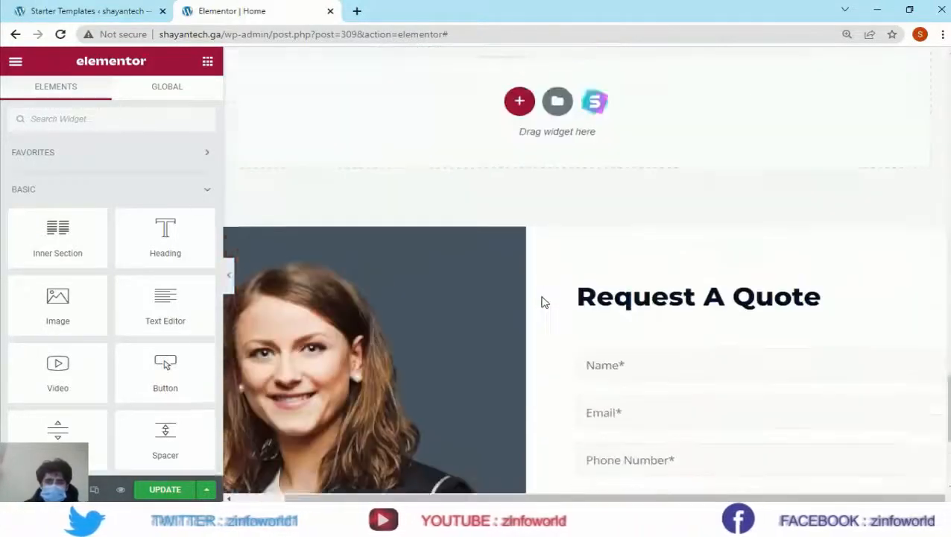
scroll(543, 298, up, 20)
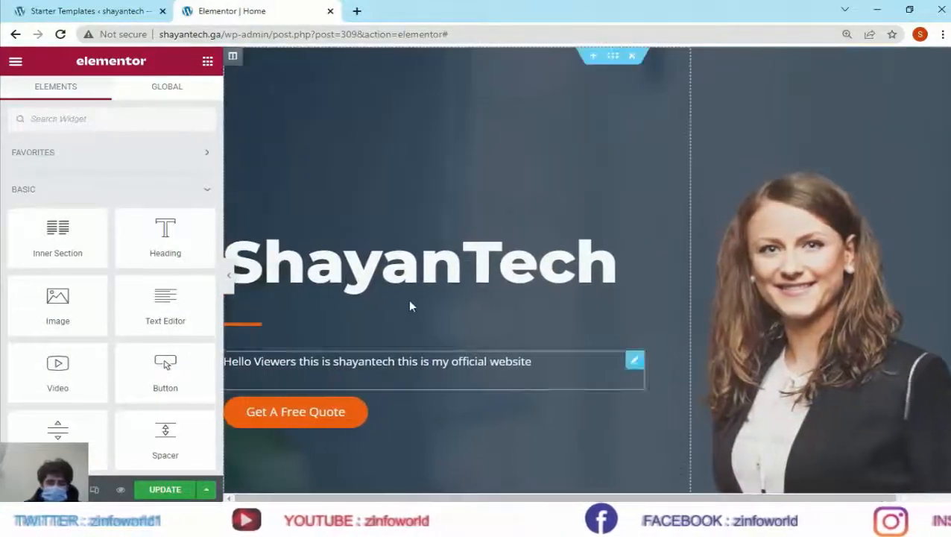
View the ShayanTech heading's Advanced settings, then save the homepage with Update
click(387, 229)
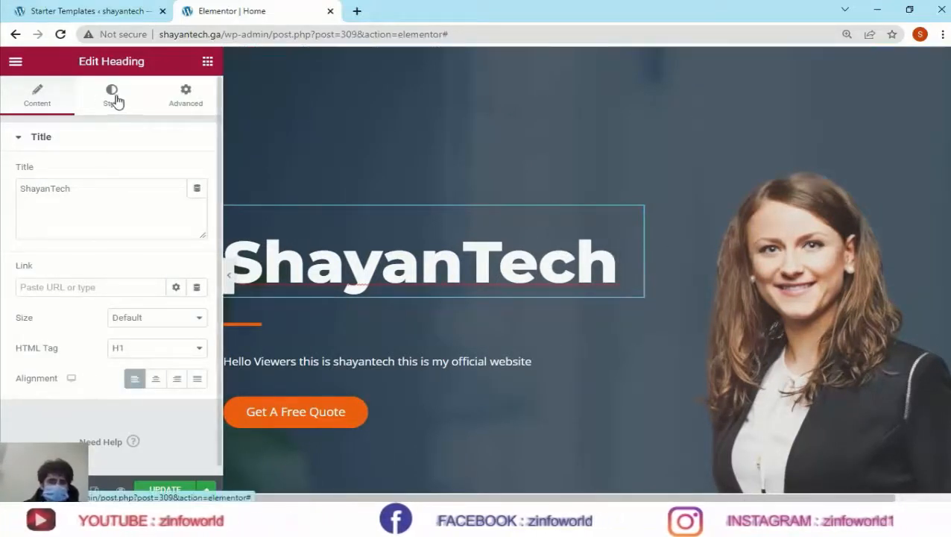
click(185, 95)
scroll(89, 348, down, 1)
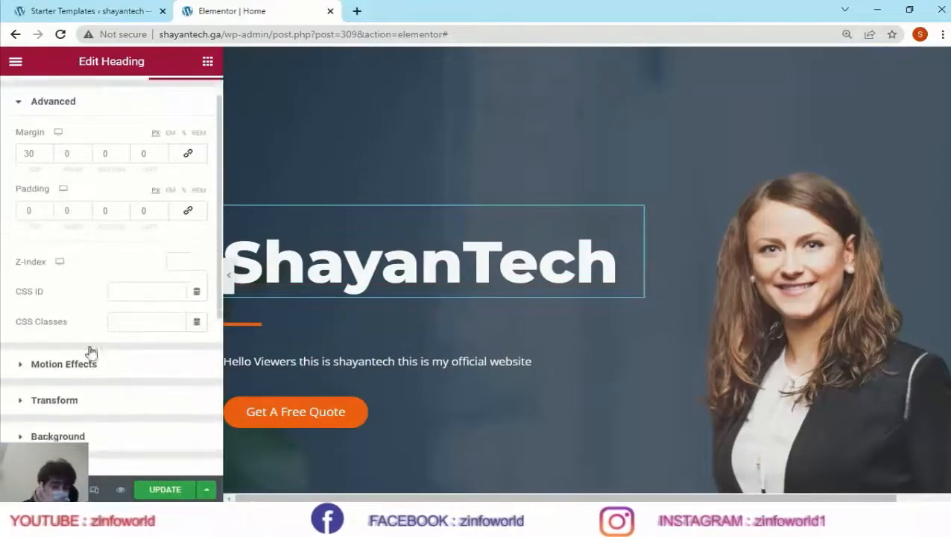
scroll(90, 351, down, 1)
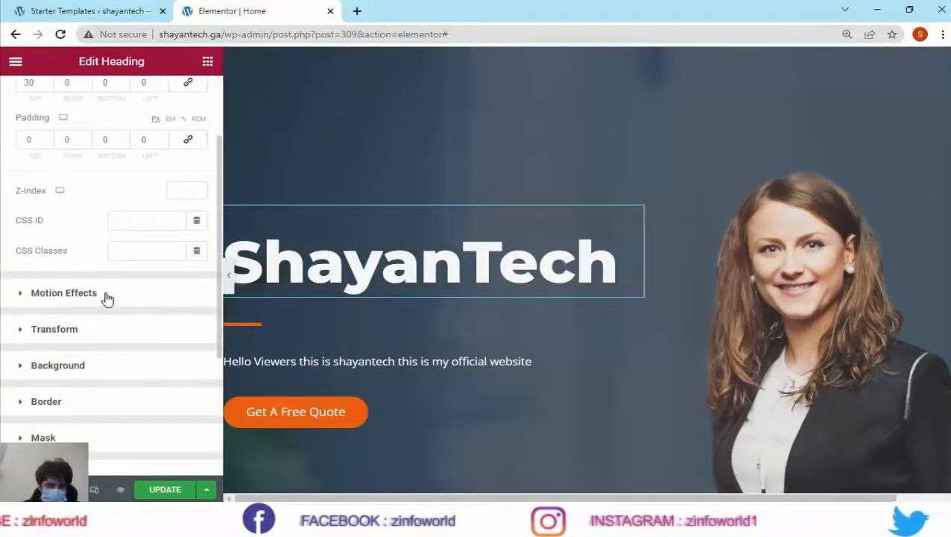
scroll(105, 297, up, 2)
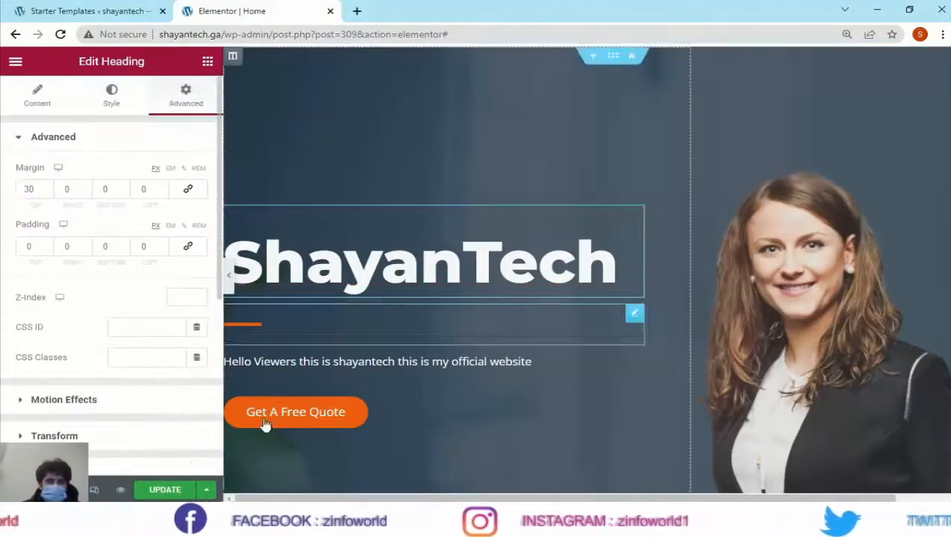
click(165, 494)
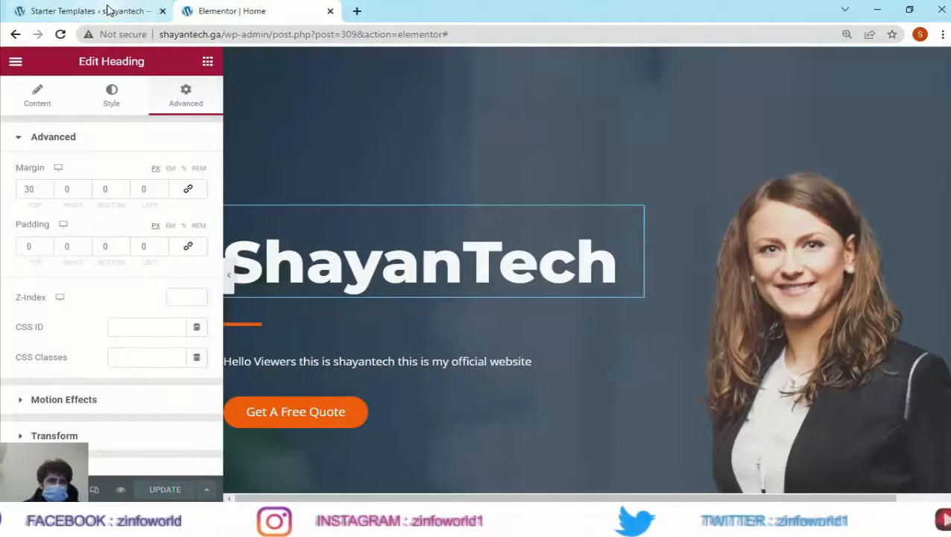
click(14, 34)
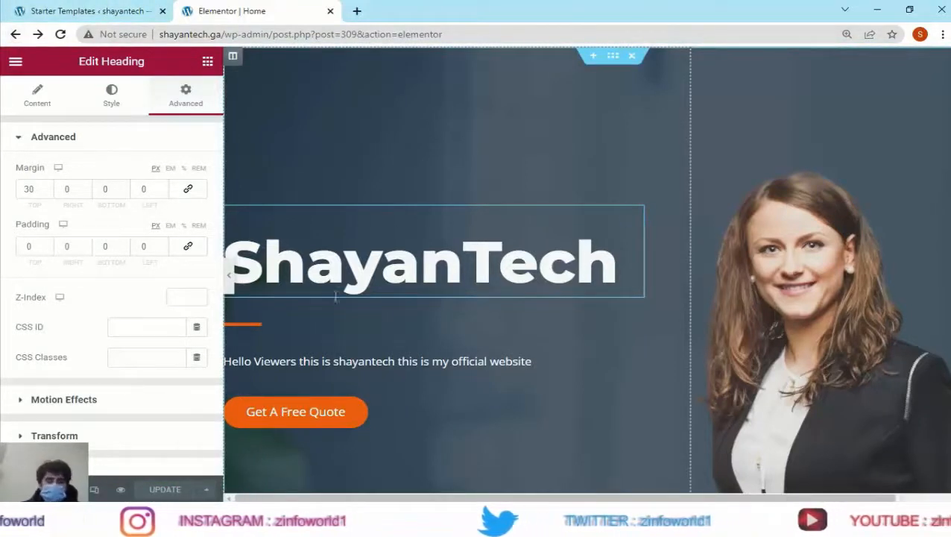
click(14, 36)
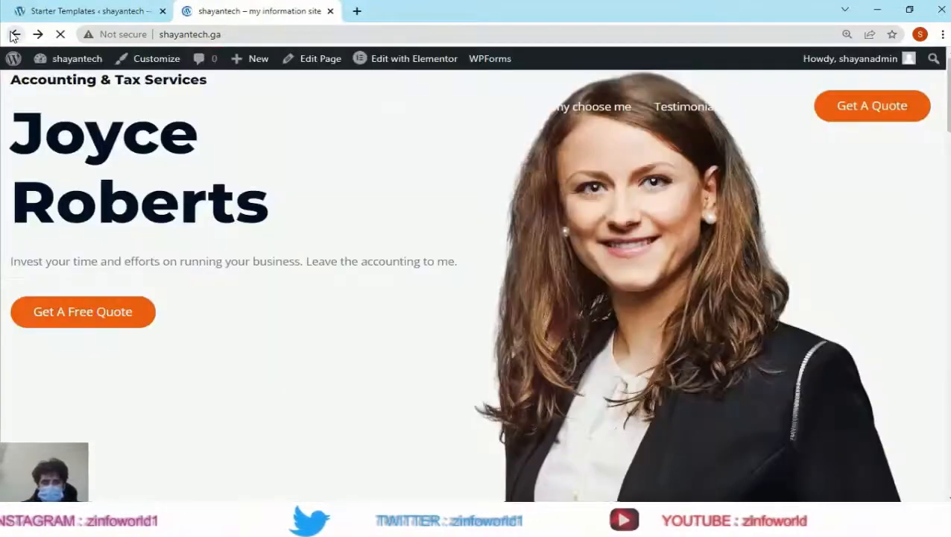
click(13, 35)
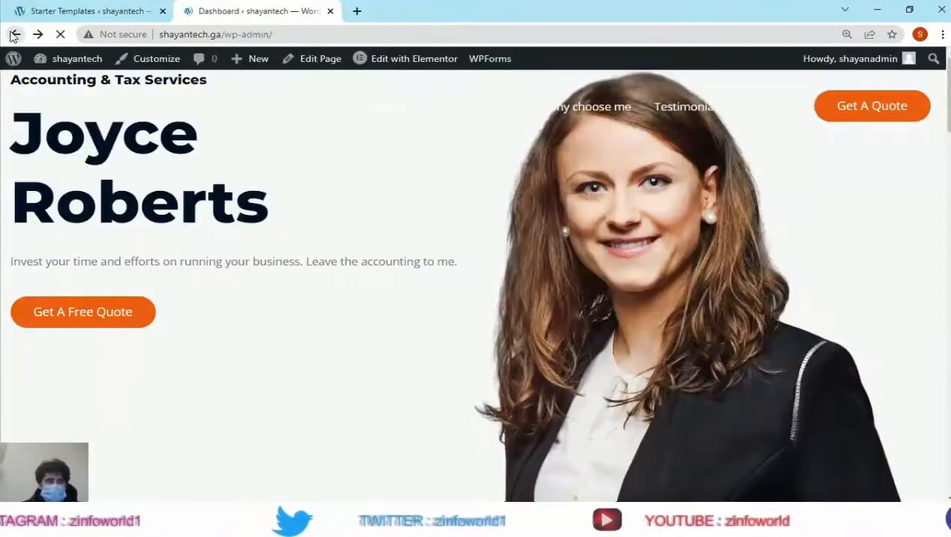
mouse_move(66, 78)
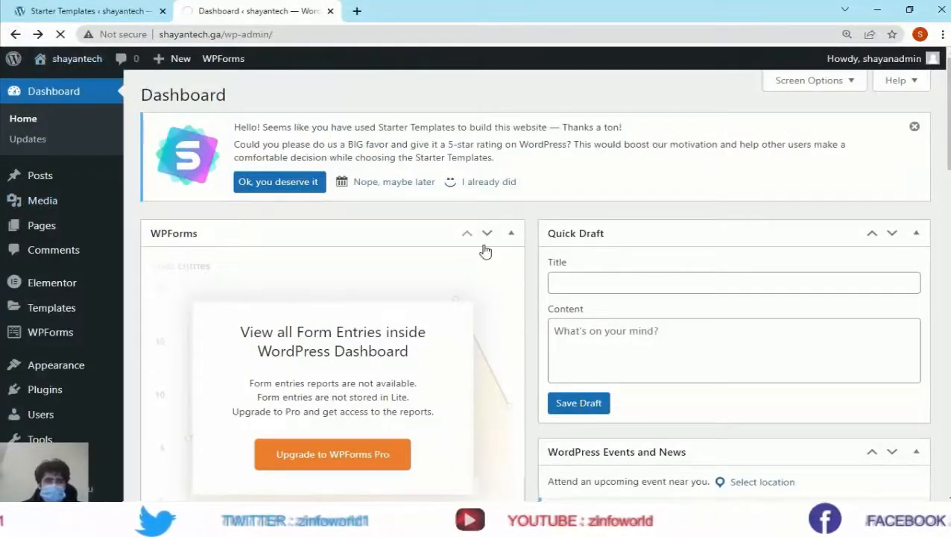
scroll(510, 298, down, 4)
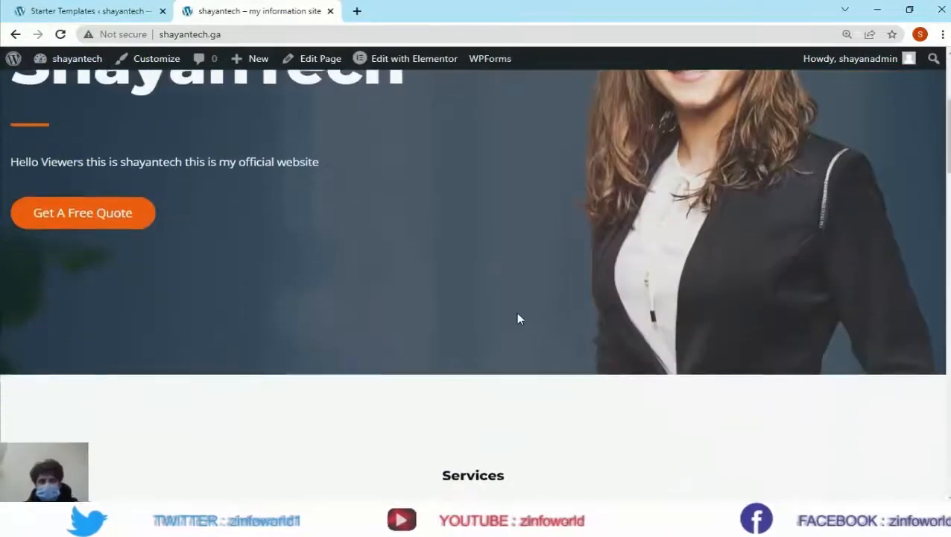
scroll(520, 319, up, 2)
scroll(478, 308, down, 1)
scroll(481, 321, down, 10)
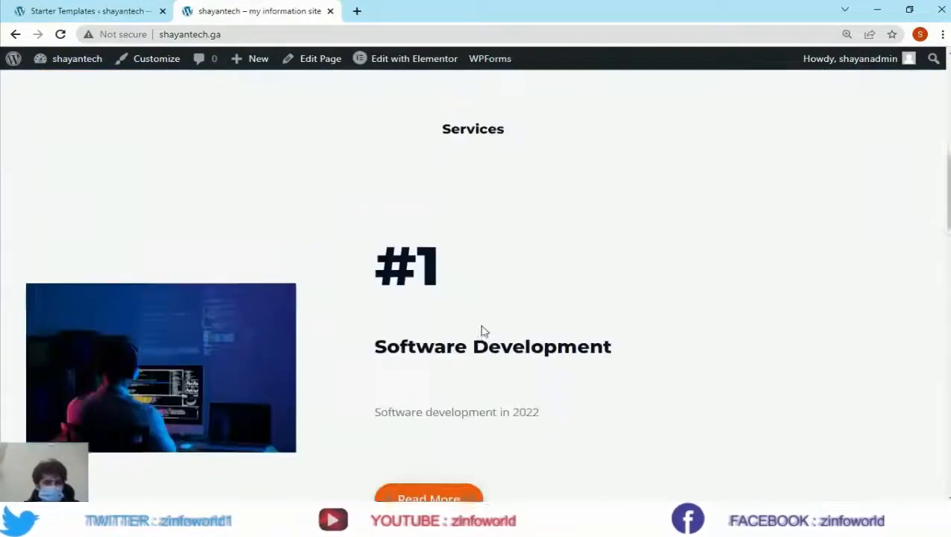
scroll(511, 324, up, 4)
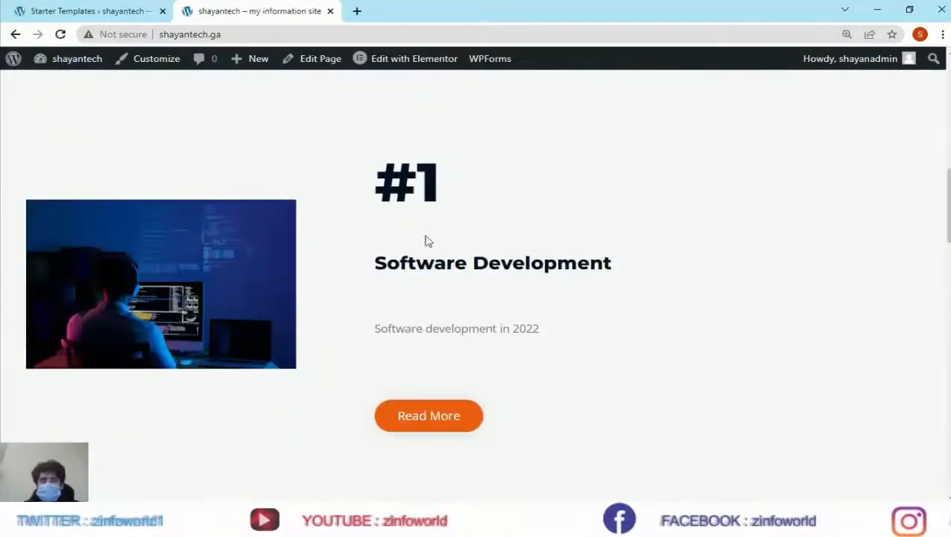
scroll(516, 300, down, 5)
scroll(516, 272, down, 8)
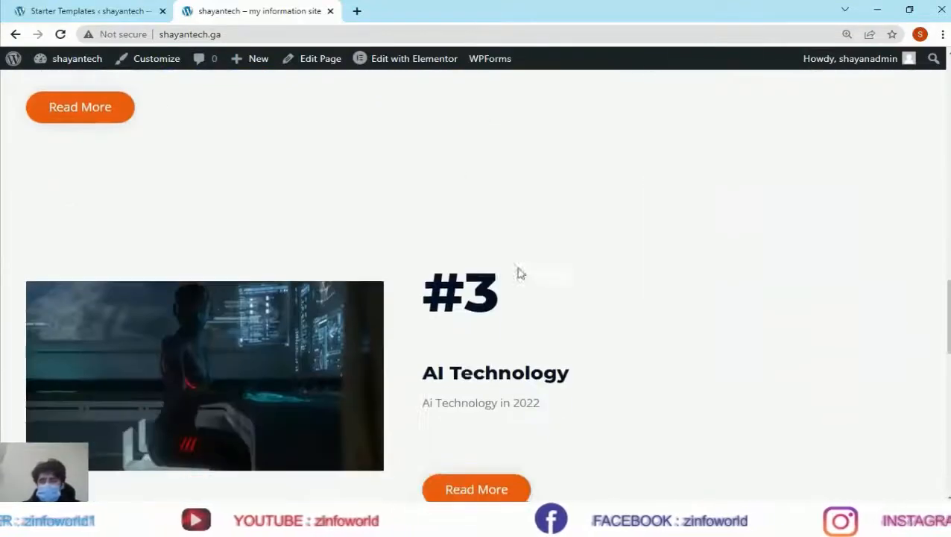
scroll(533, 287, up, 11)
scroll(533, 284, up, 6)
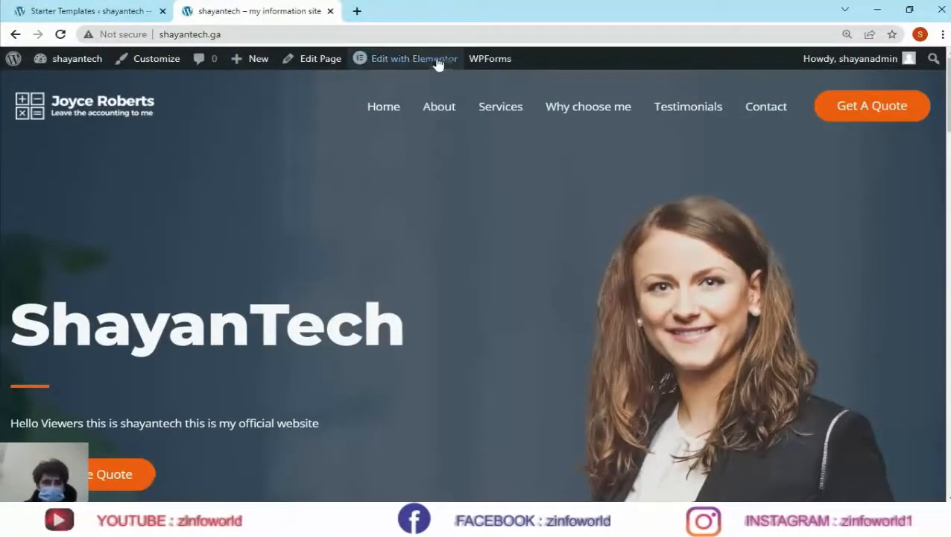
mouse_move(422, 67)
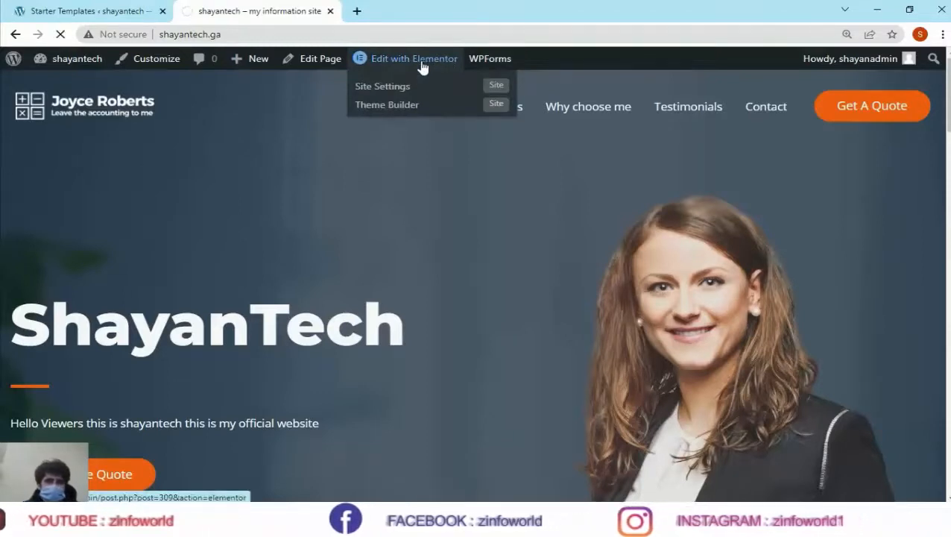
Back in Elementor, give the ShayanTech heading a Fade In Left entrance at Slow duration
click(422, 65)
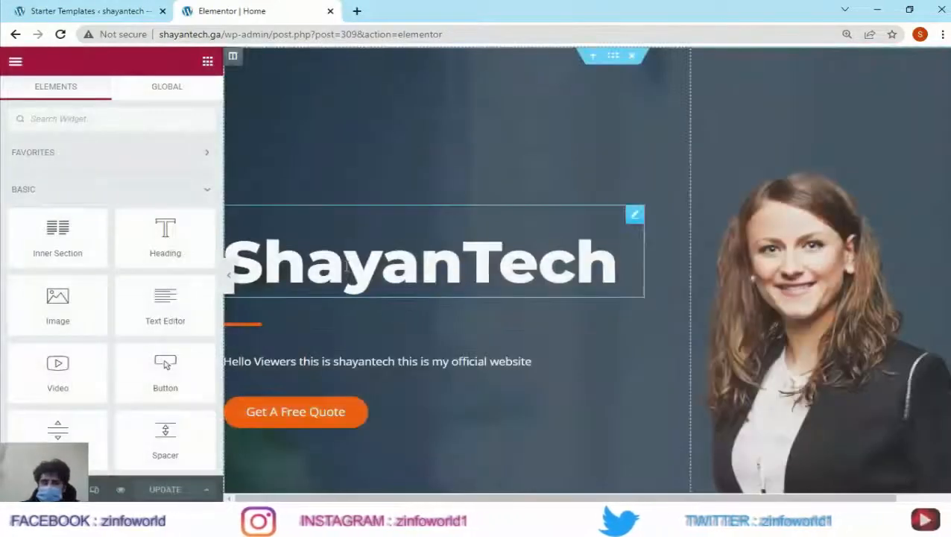
click(346, 266)
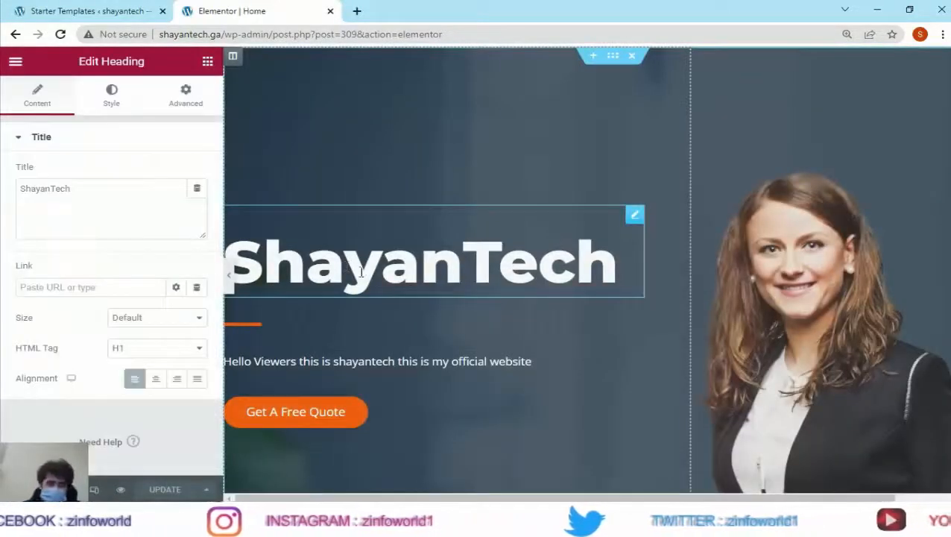
click(185, 95)
scroll(105, 354, down, 2)
click(90, 313)
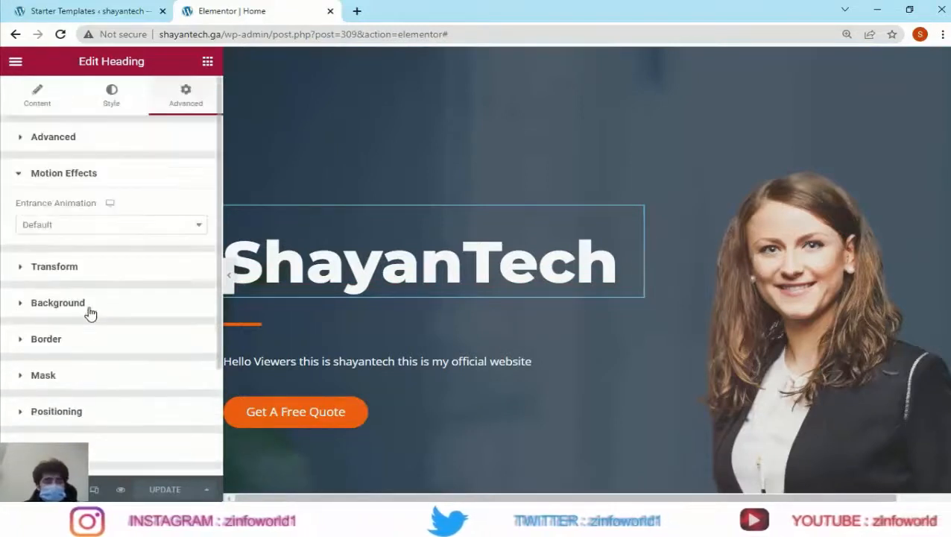
click(85, 231)
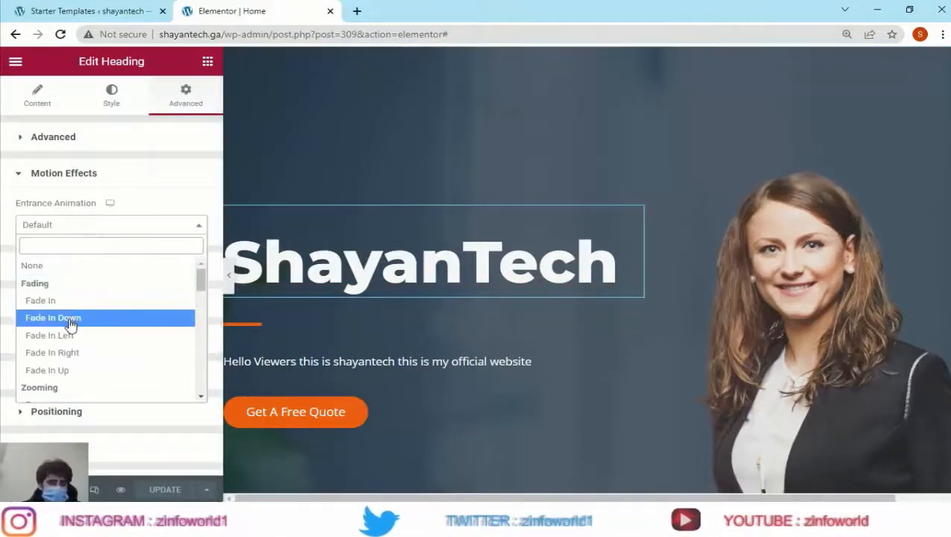
click(71, 337)
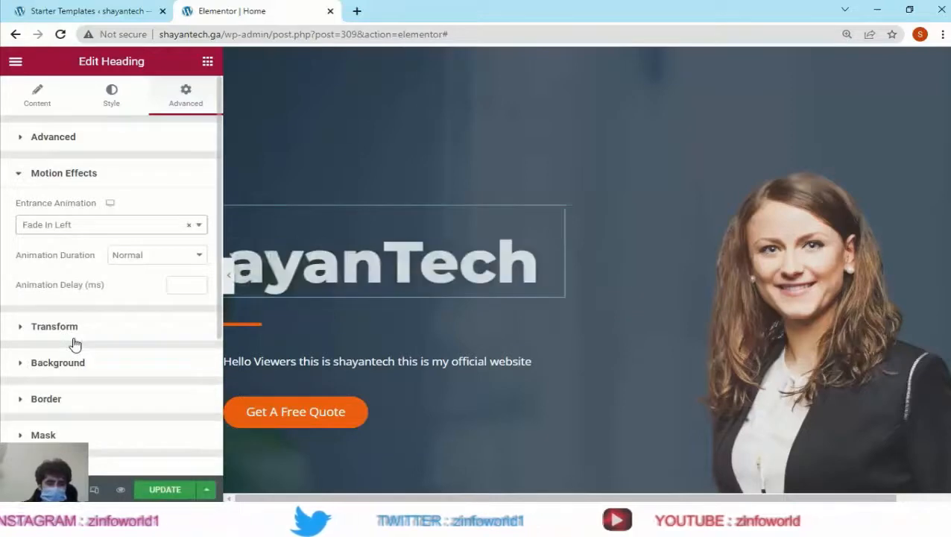
click(148, 257)
click(131, 270)
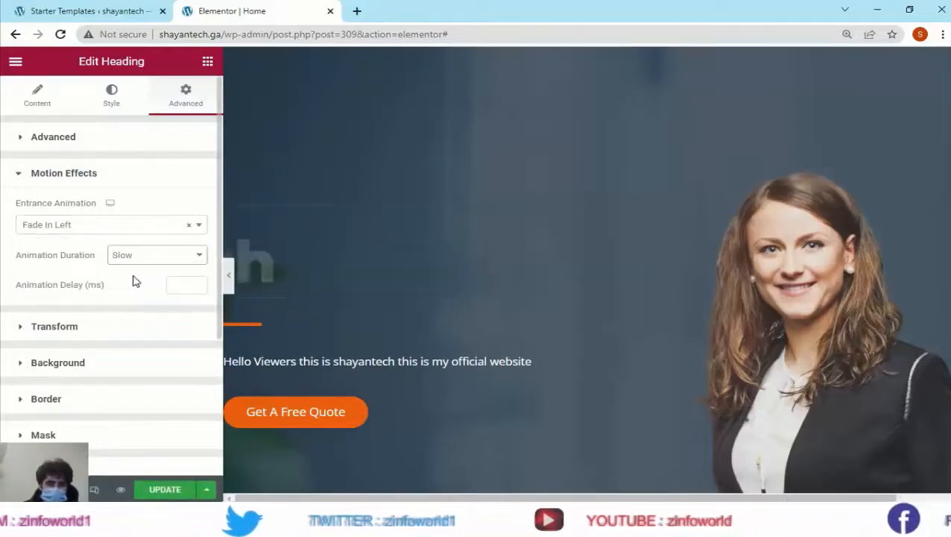
scroll(427, 354, down, 5)
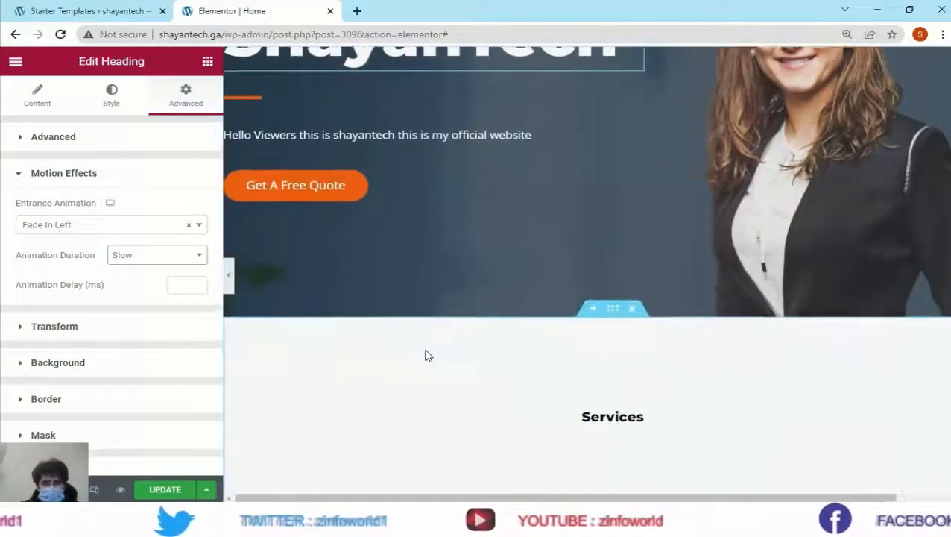
scroll(423, 354, down, 4)
Give the Software Development image a Fade In Left entrance animation at Slow duration
click(410, 236)
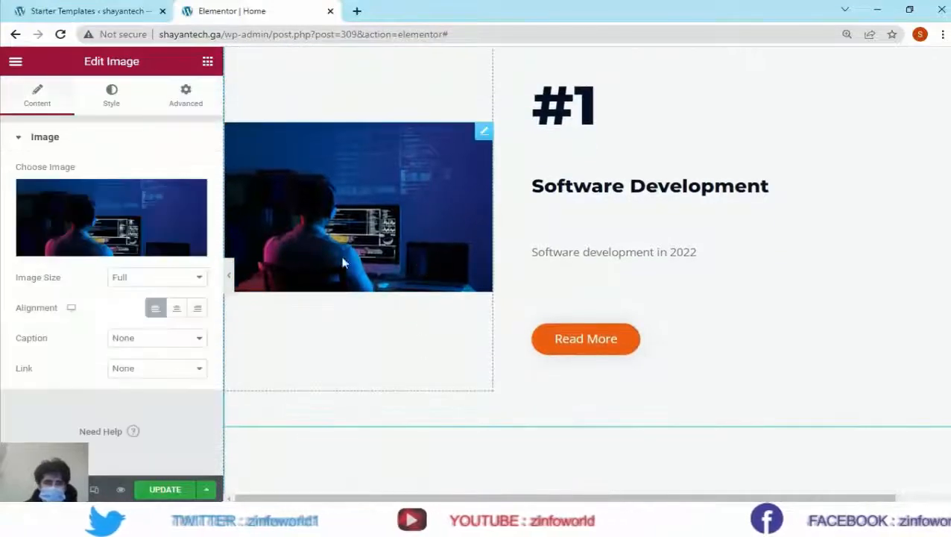
click(170, 100)
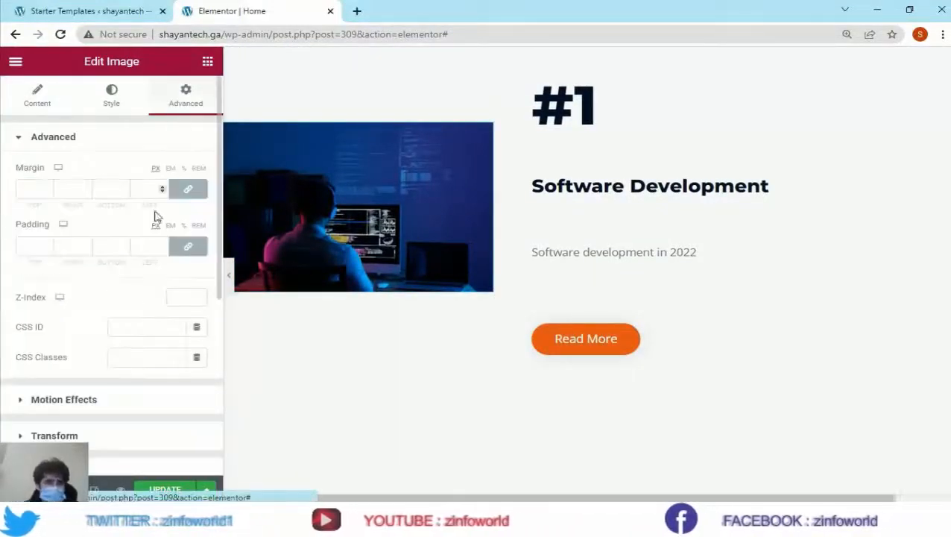
click(79, 407)
scroll(126, 388, down, 5)
scroll(106, 167, up, 2)
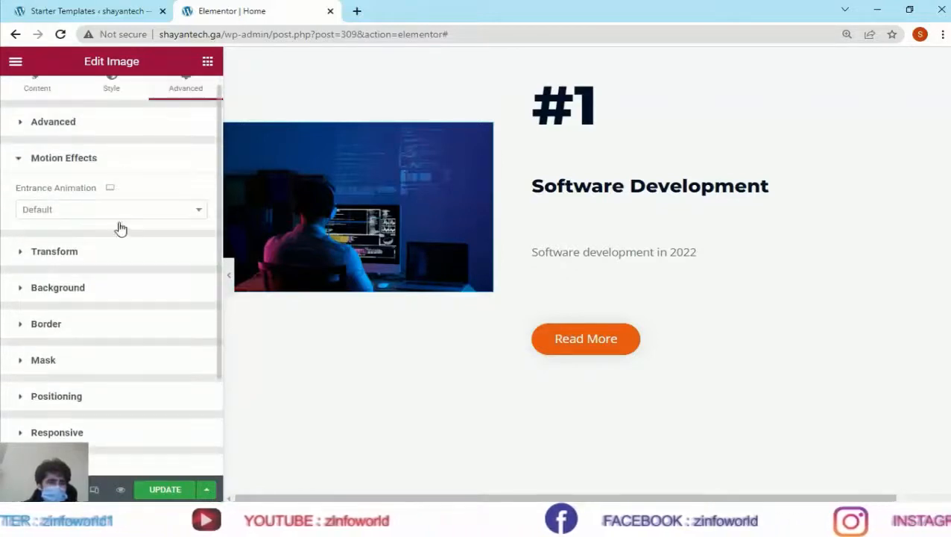
click(137, 211)
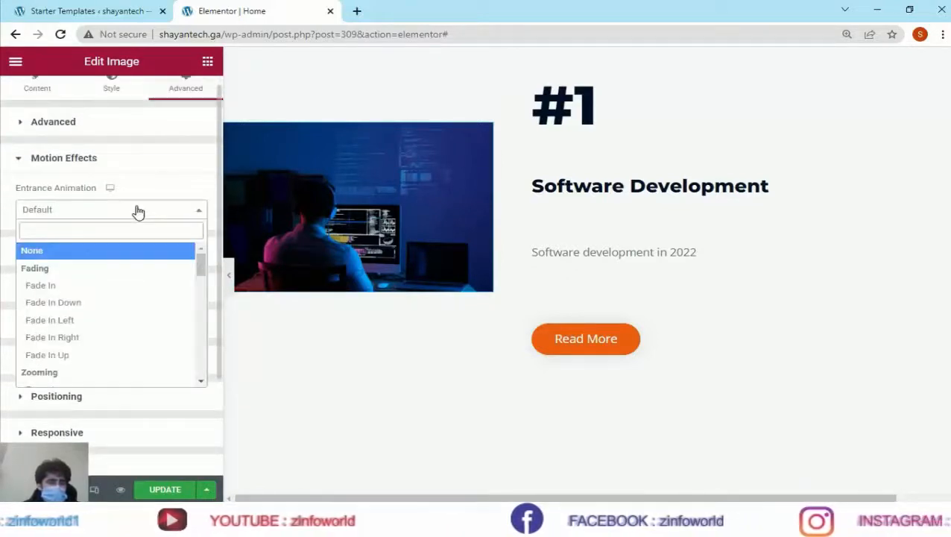
click(102, 320)
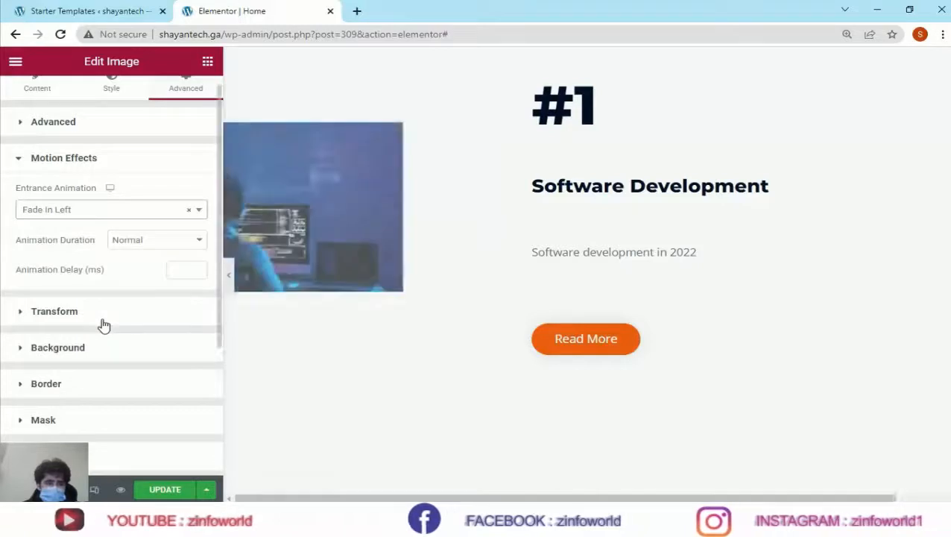
click(149, 237)
click(147, 252)
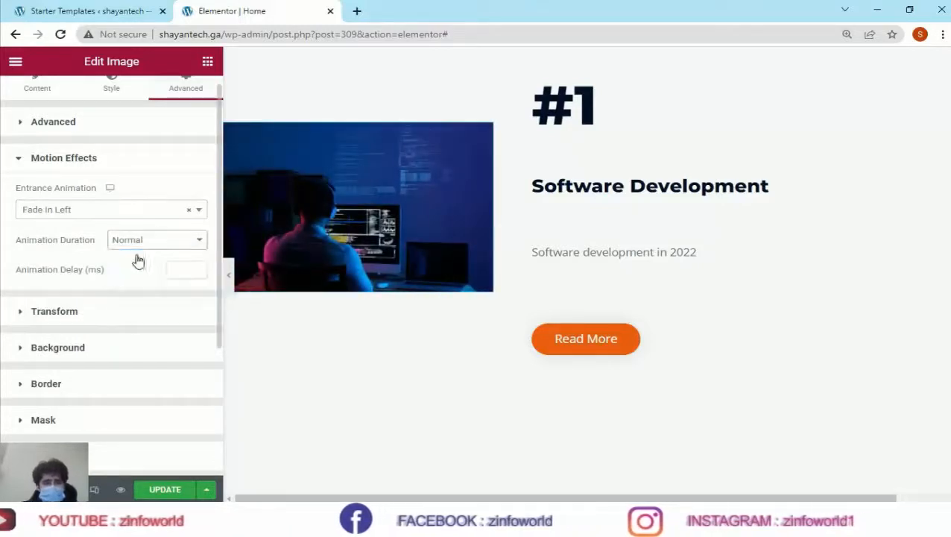
Give the Software Development heading a Fade In Right entrance animation at Slow duration
click(595, 181)
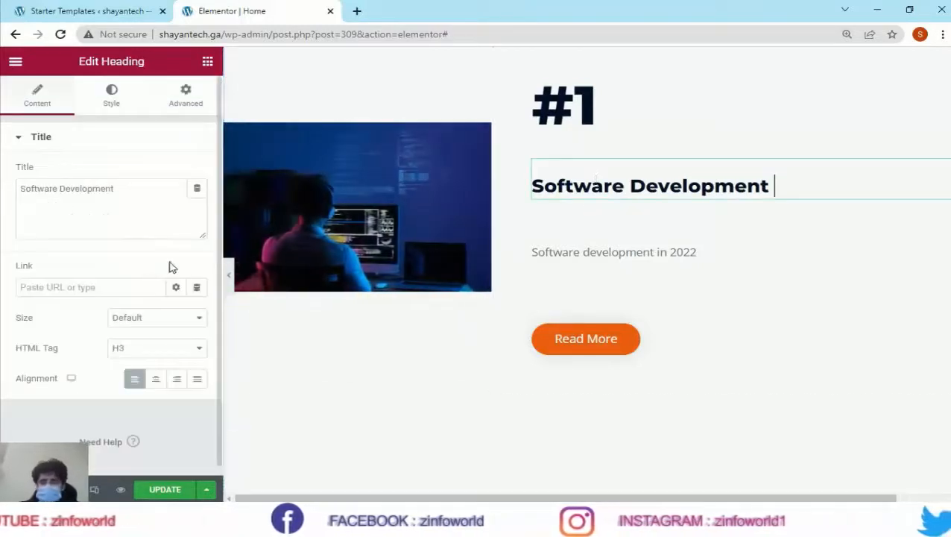
click(75, 400)
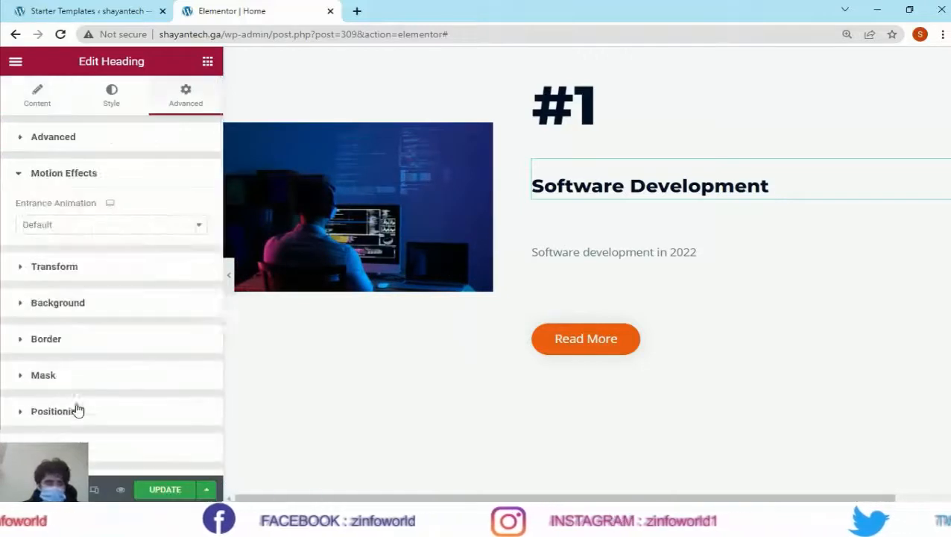
click(87, 231)
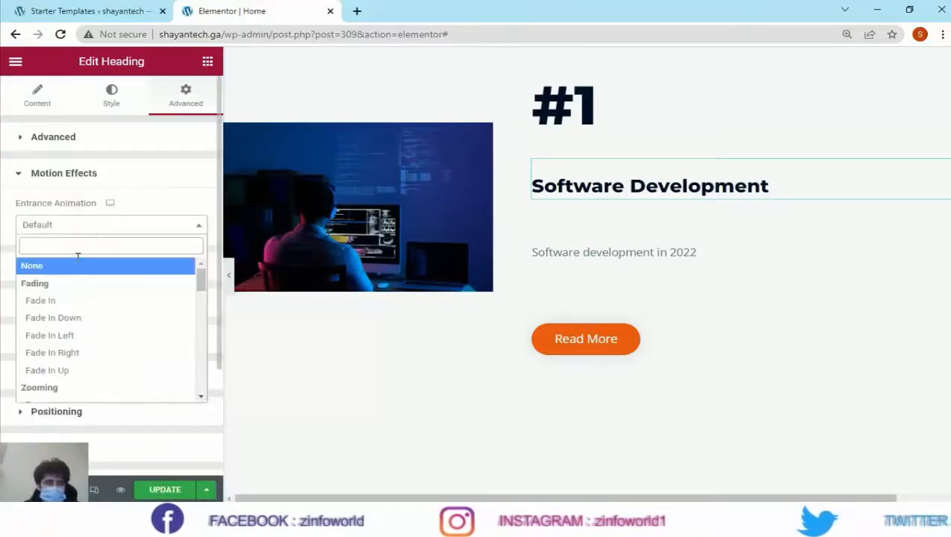
click(76, 354)
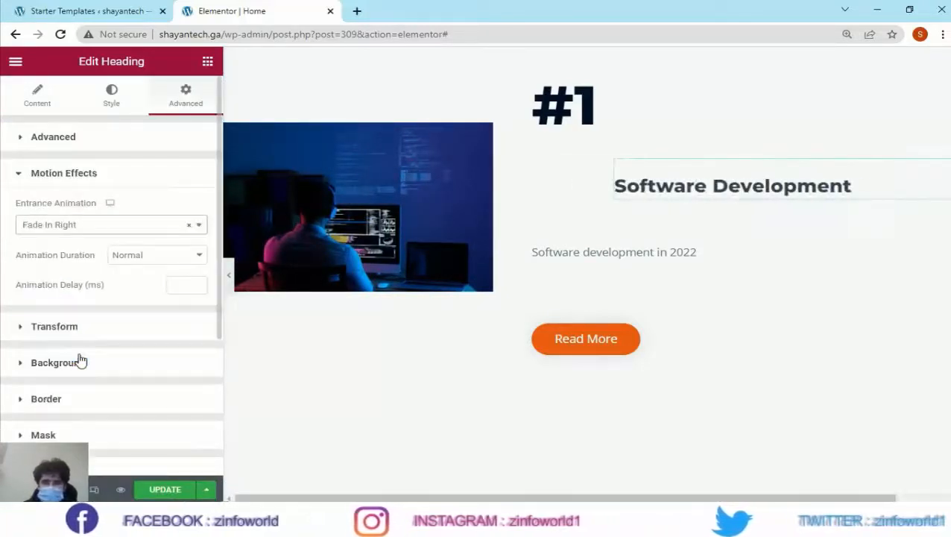
click(153, 255)
click(127, 269)
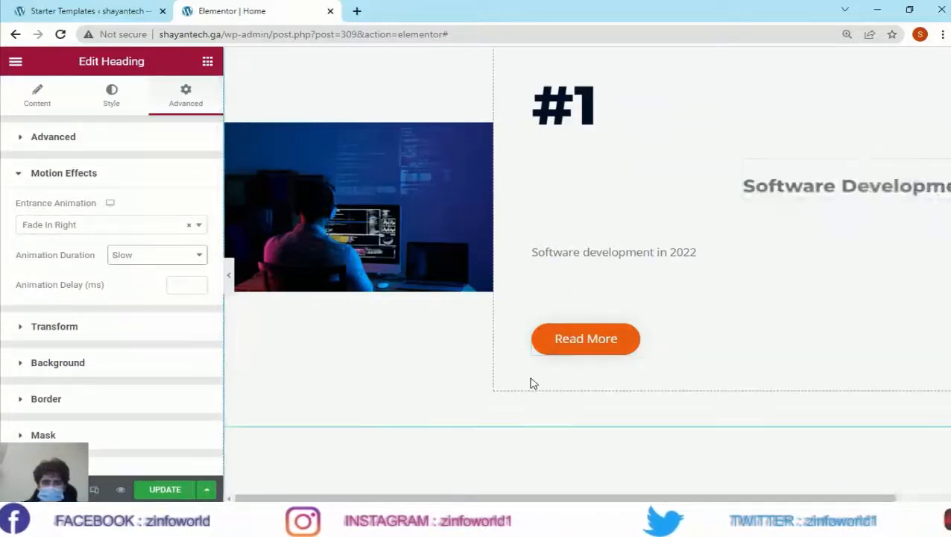
scroll(529, 384, down, 5)
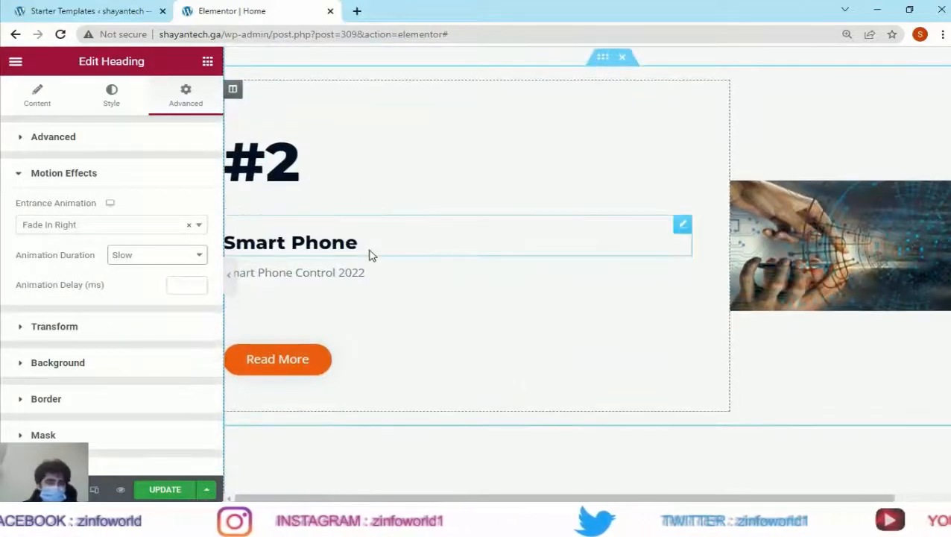
Give the Smart Phone section image a Fade In Right entrance animation at Slow duration
click(758, 216)
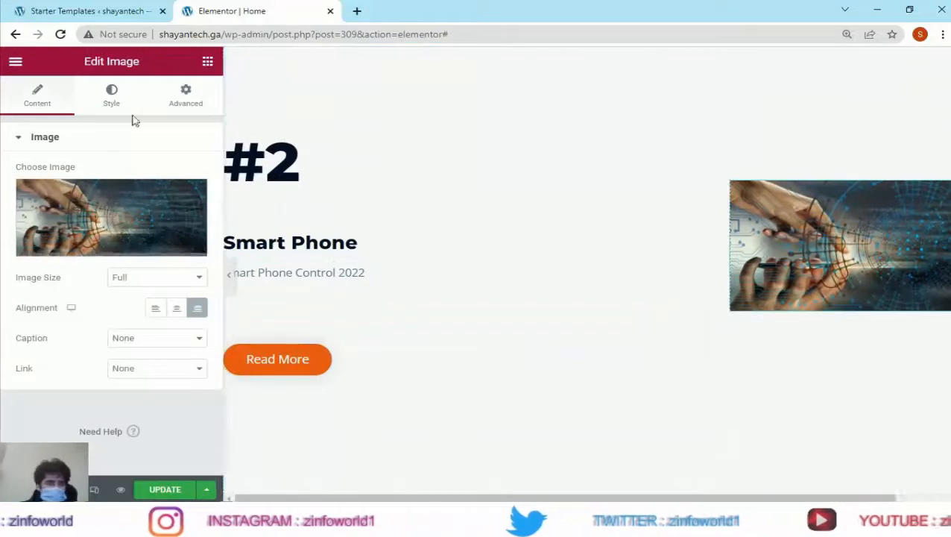
click(179, 108)
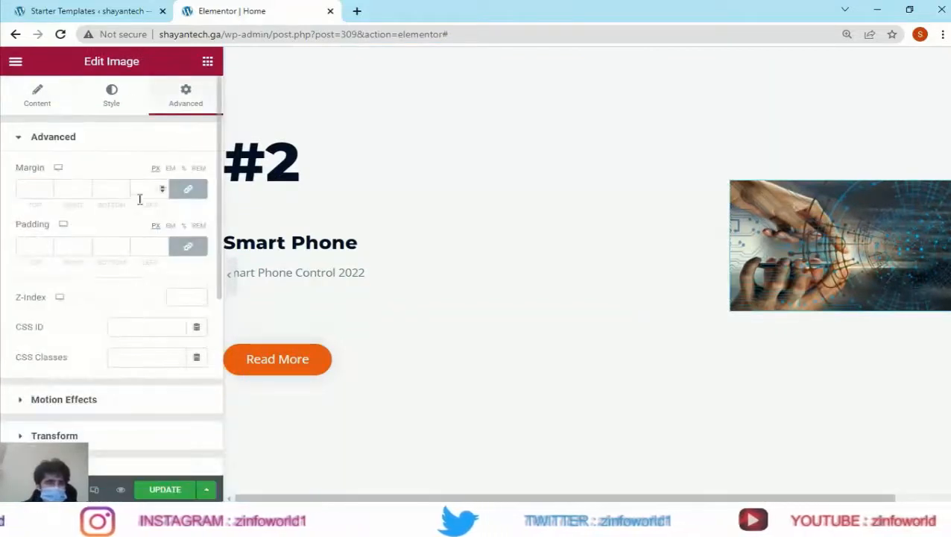
scroll(115, 384, down, 1)
click(106, 316)
click(97, 228)
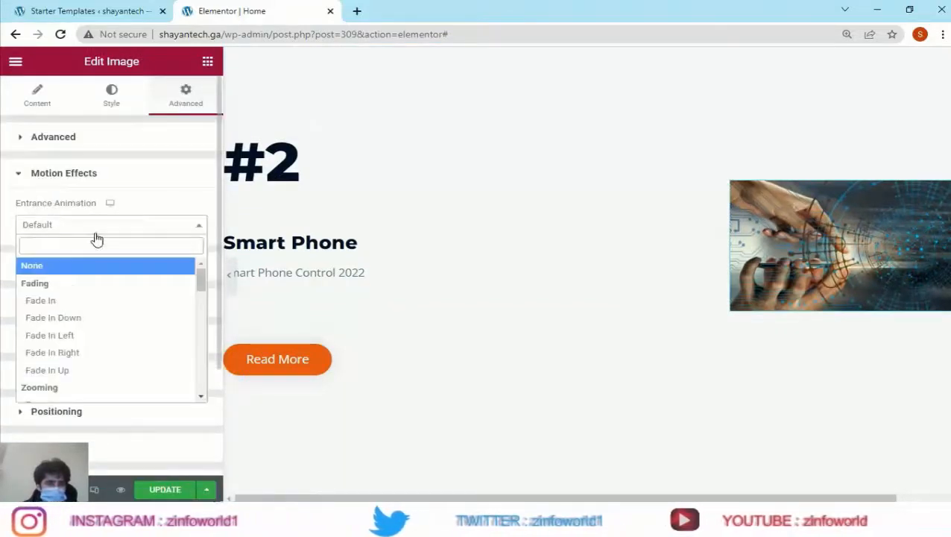
click(93, 352)
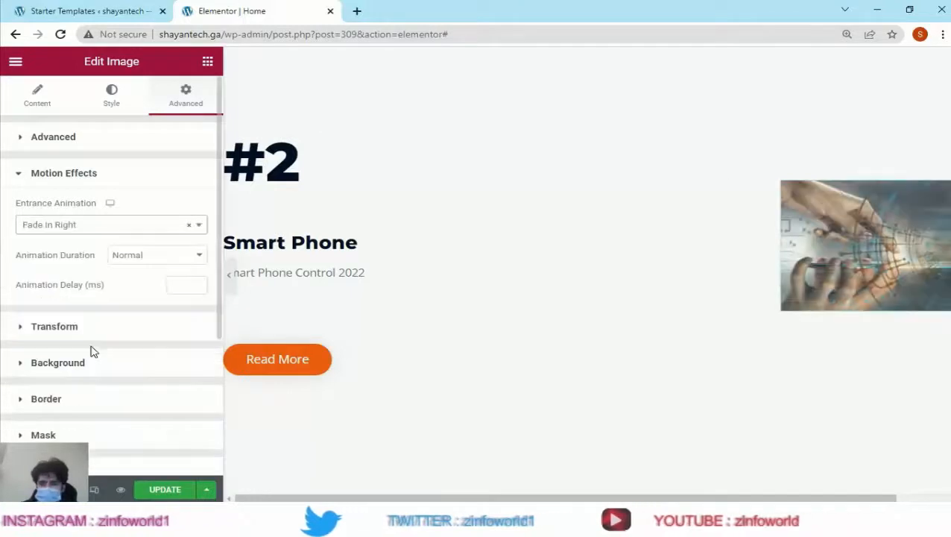
click(153, 259)
click(146, 270)
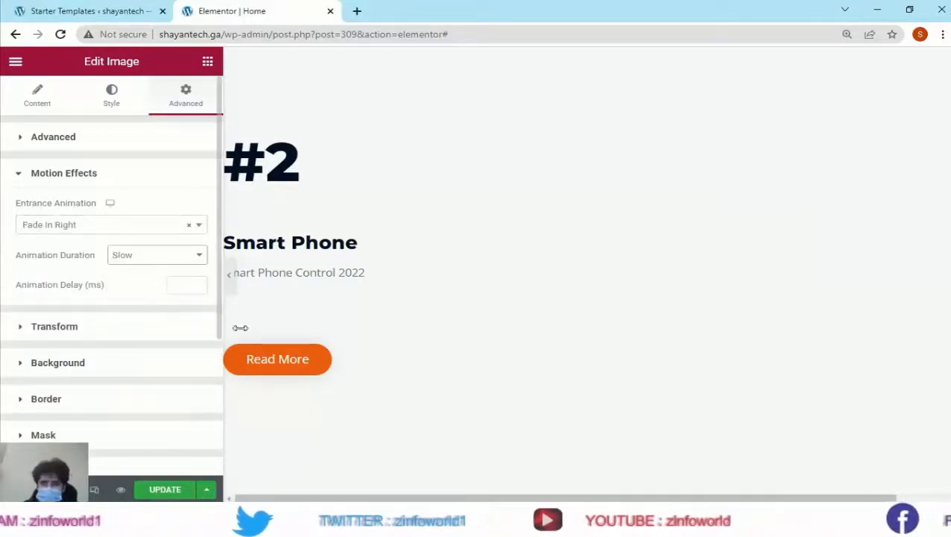
Give the Smart Phone heading a Fade In Left entrance animation at Slow duration
click(307, 242)
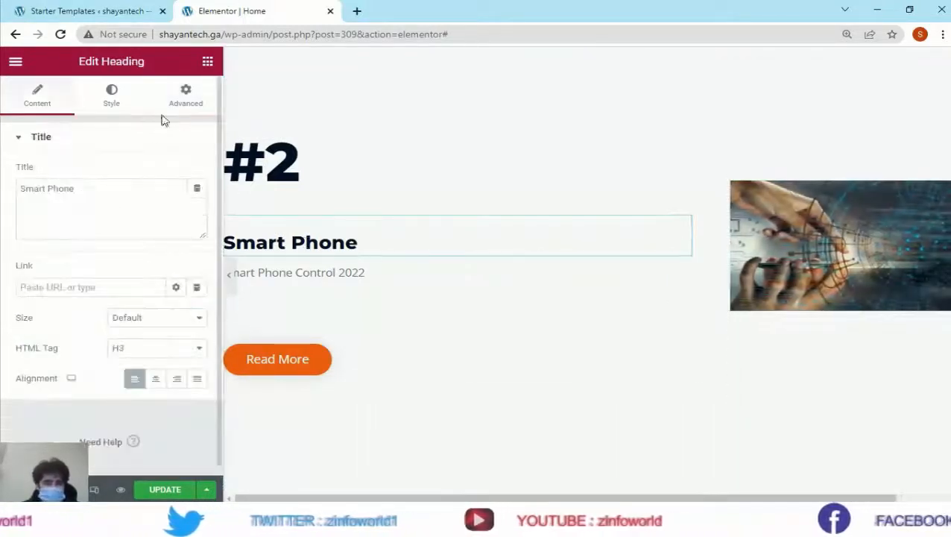
click(179, 104)
click(75, 400)
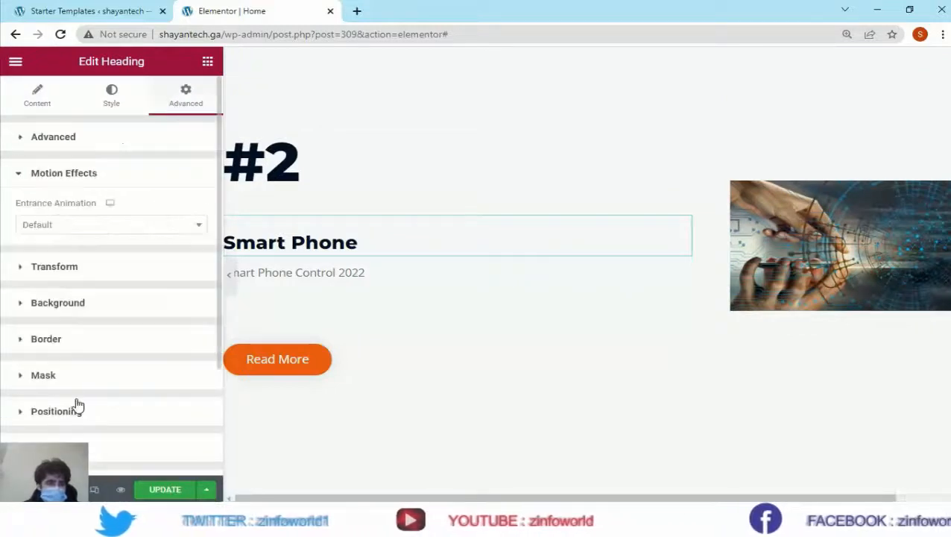
scroll(93, 328, down, 1)
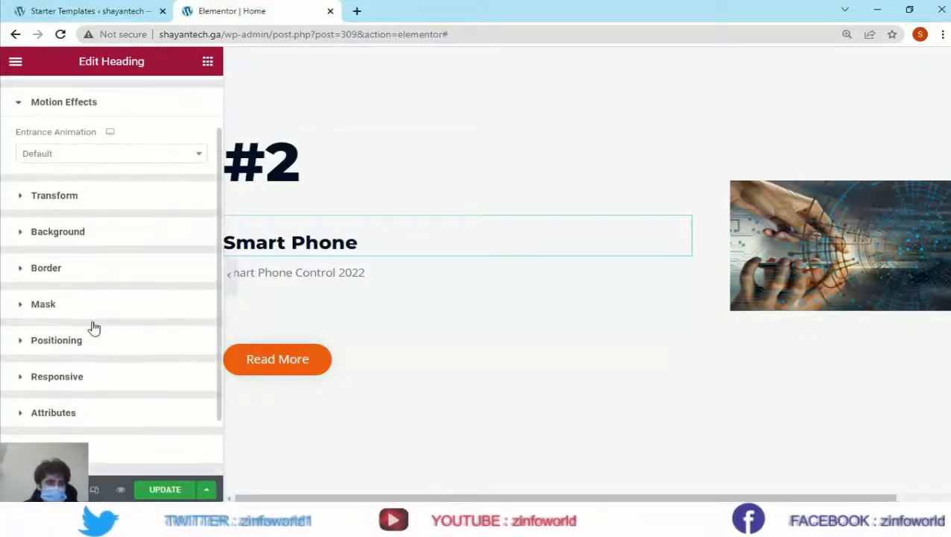
click(99, 161)
click(87, 284)
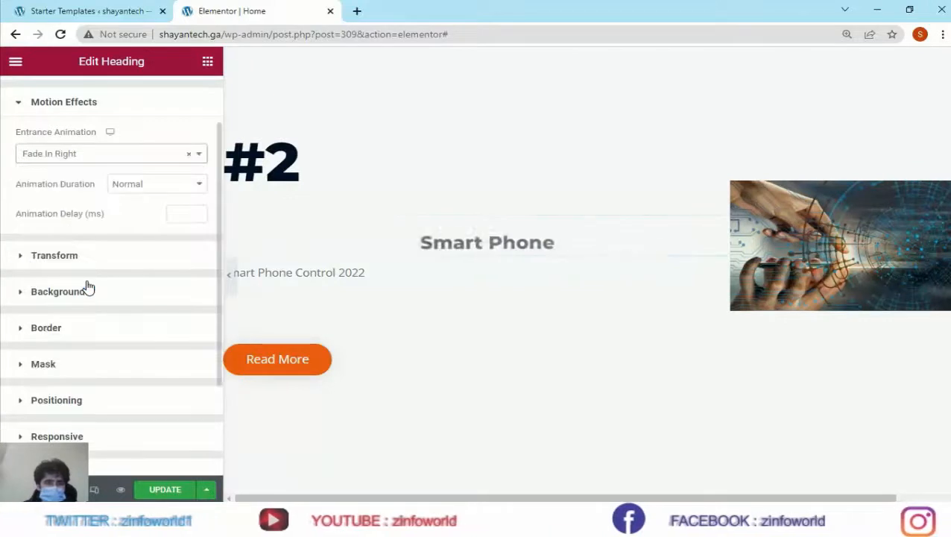
click(99, 158)
click(85, 265)
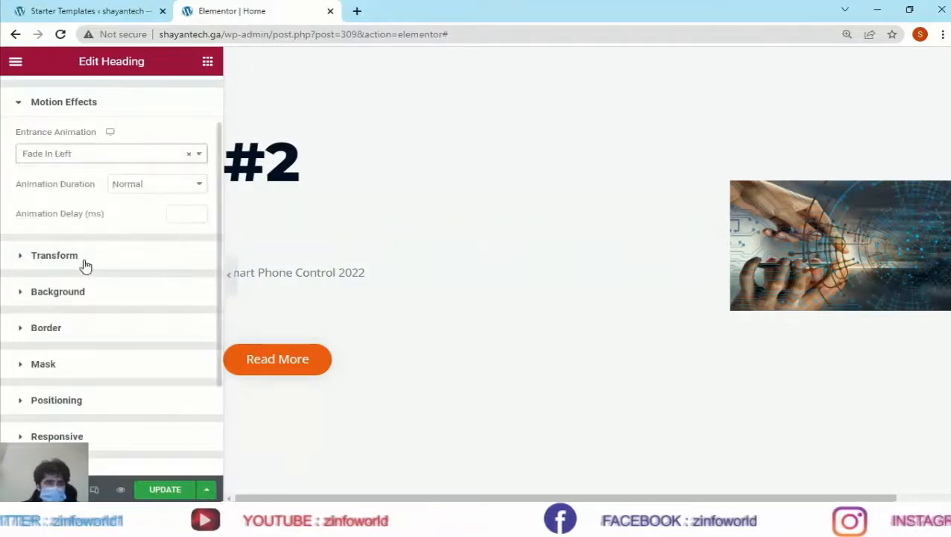
click(144, 186)
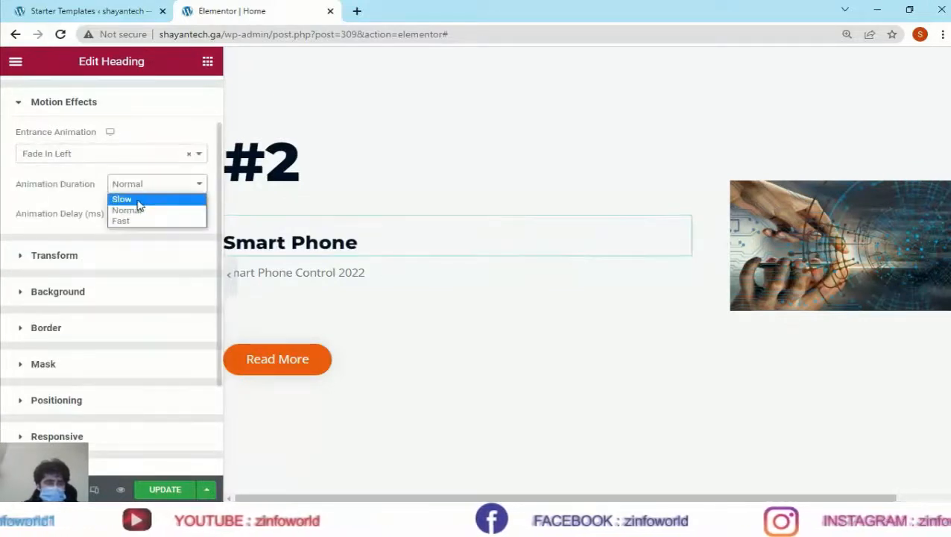
click(123, 197)
scroll(191, 419, down, 1)
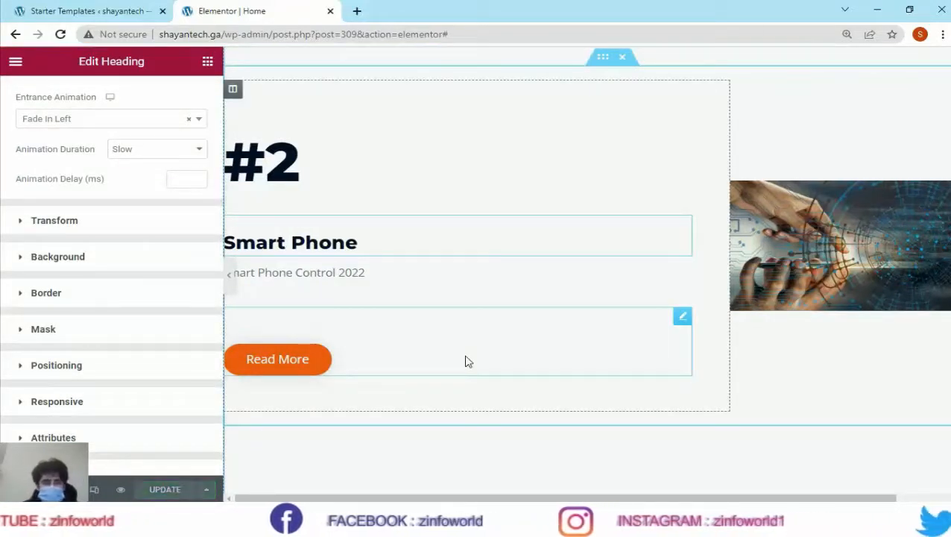
Leave the Elementor editor and open the WordPress Dashboard from the admin bar site menu
scroll(465, 361, up, 4)
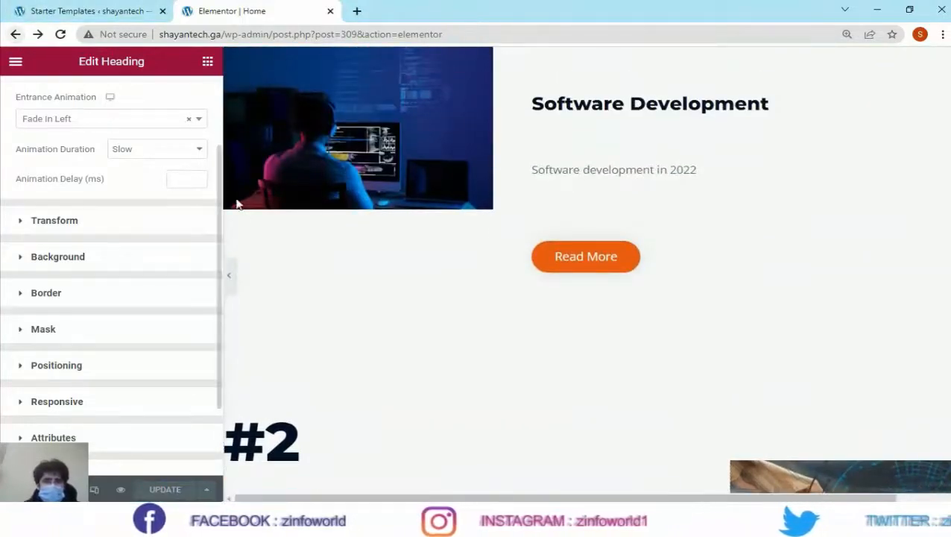
click(15, 34)
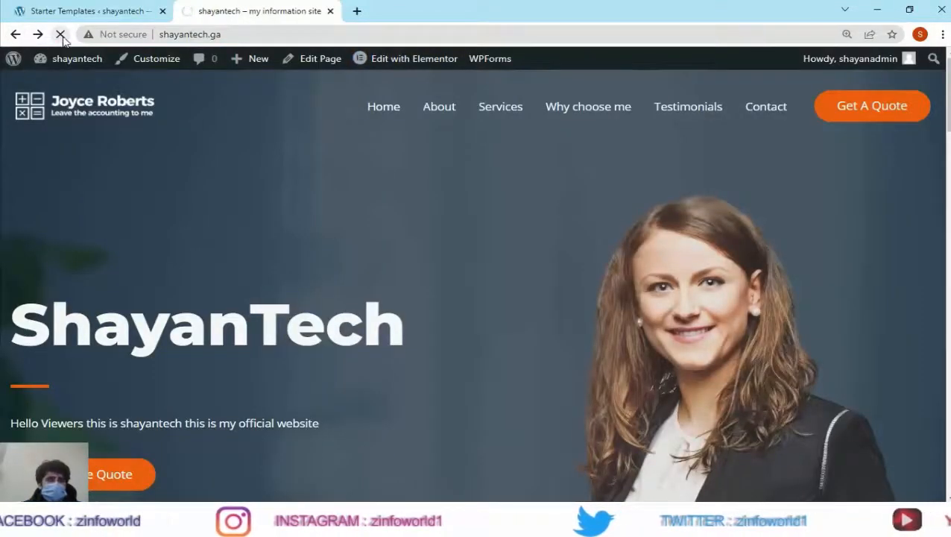
mouse_move(74, 61)
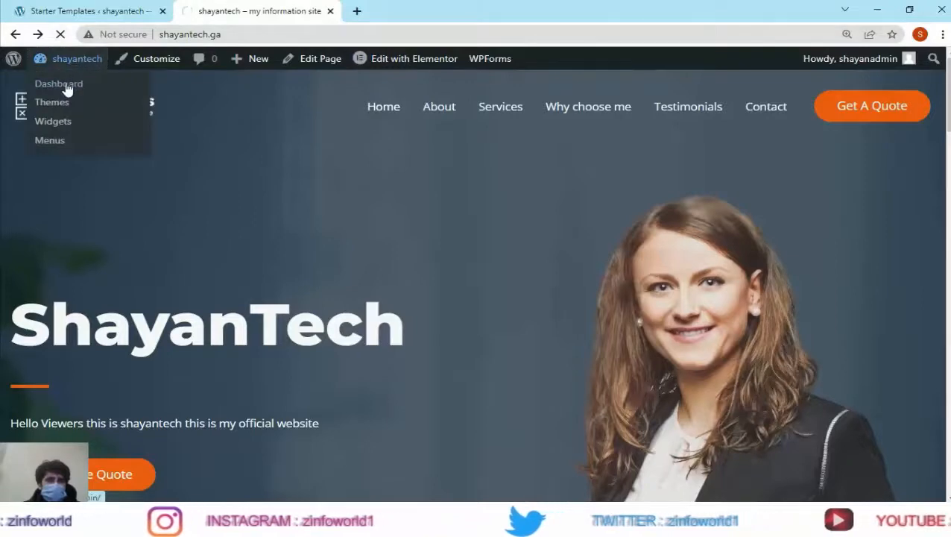
click(67, 88)
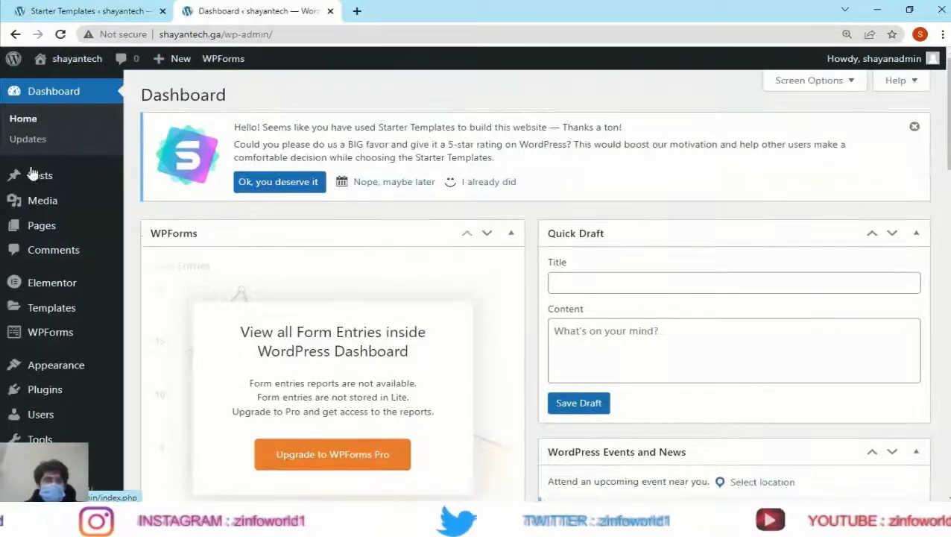
mouse_move(71, 80)
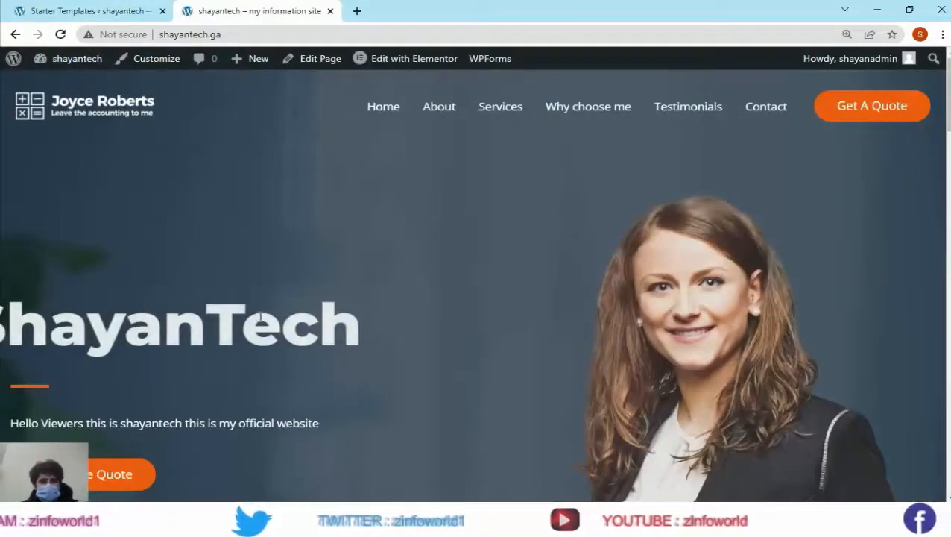
Scroll up and down the live home page to review its service sections
scroll(407, 373, down, 4)
scroll(400, 382, down, 6)
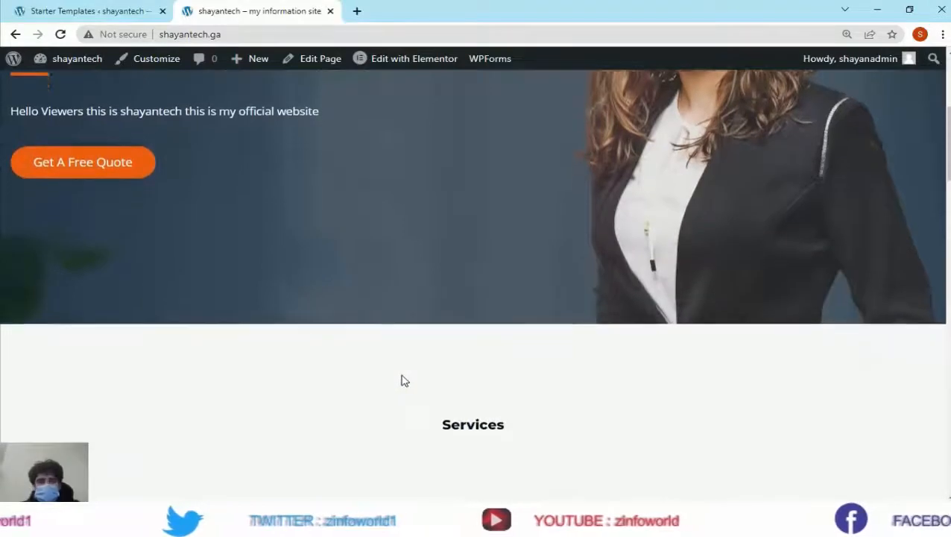
scroll(404, 385, down, 7)
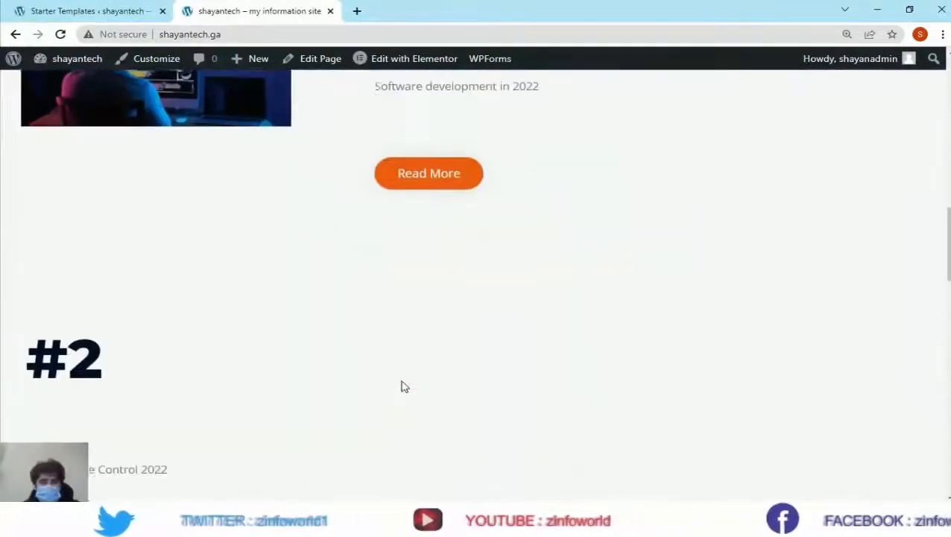
scroll(298, 224, up, 2)
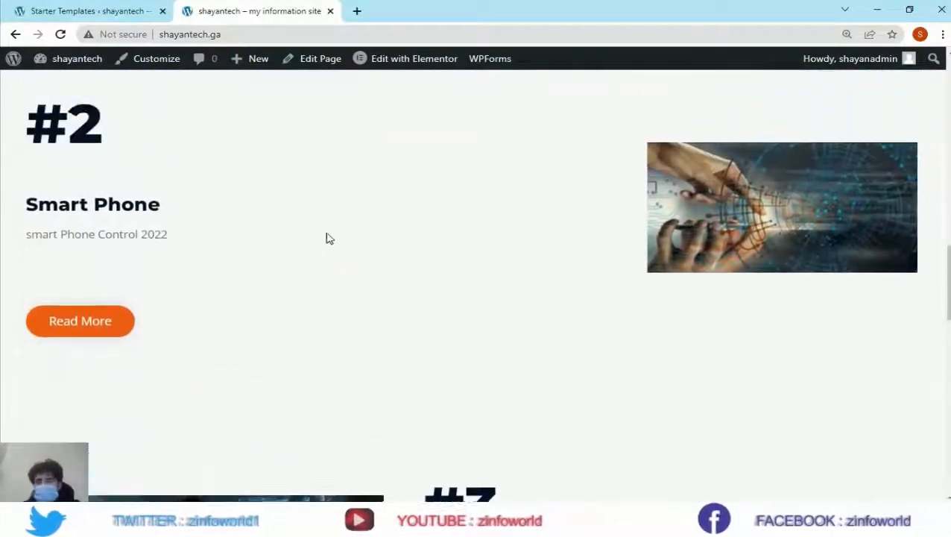
scroll(365, 286, down, 5)
scroll(440, 269, up, 2)
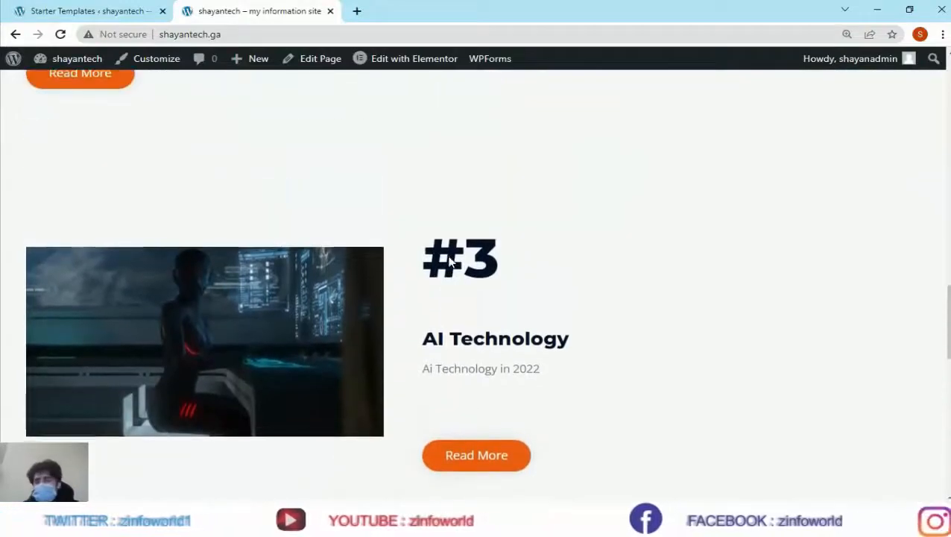
scroll(426, 276, down, 10)
scroll(428, 276, up, 5)
scroll(428, 276, up, 20)
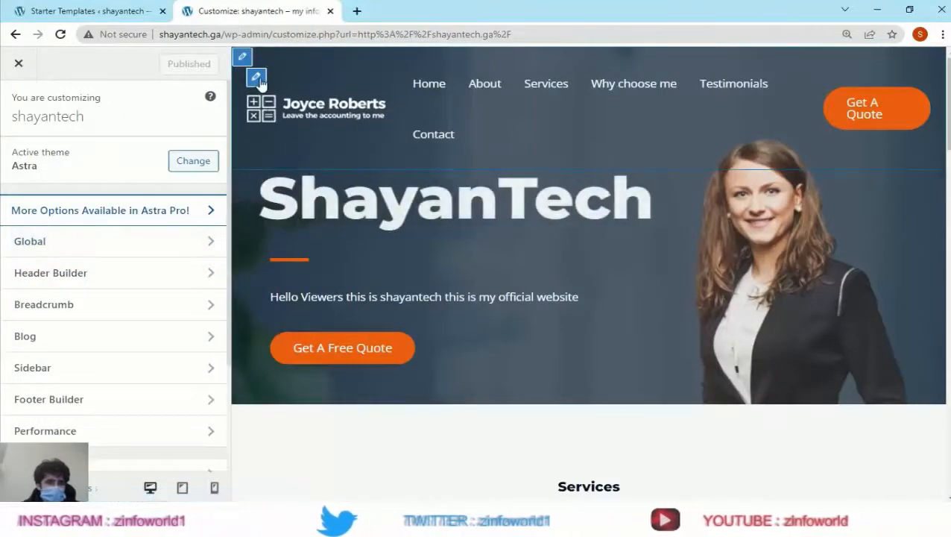
Remove the Site Title & Logo element from the Astra Header Builder row
click(255, 78)
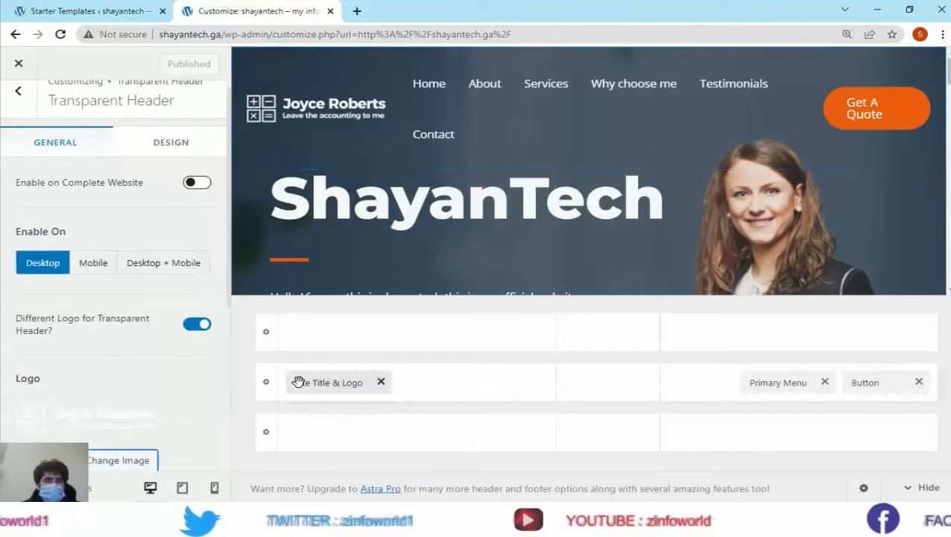
click(381, 381)
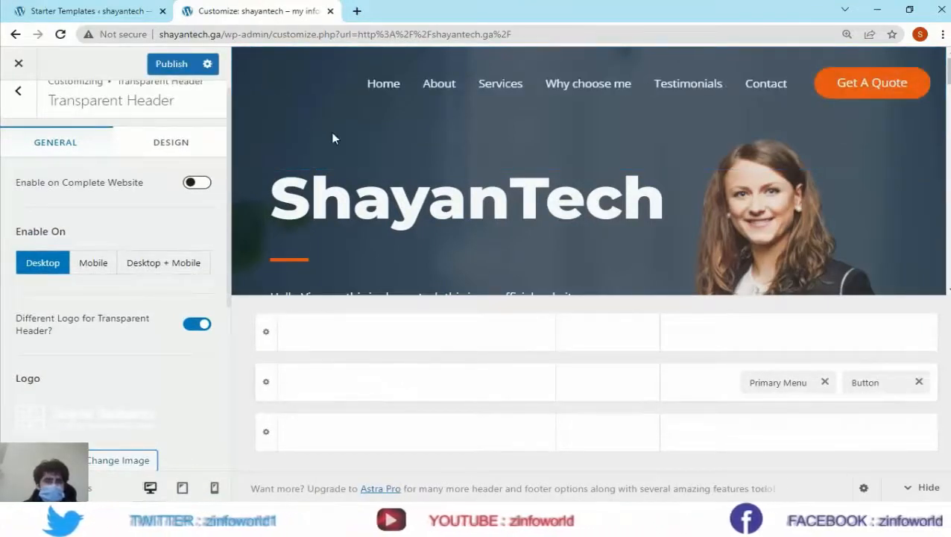
click(384, 86)
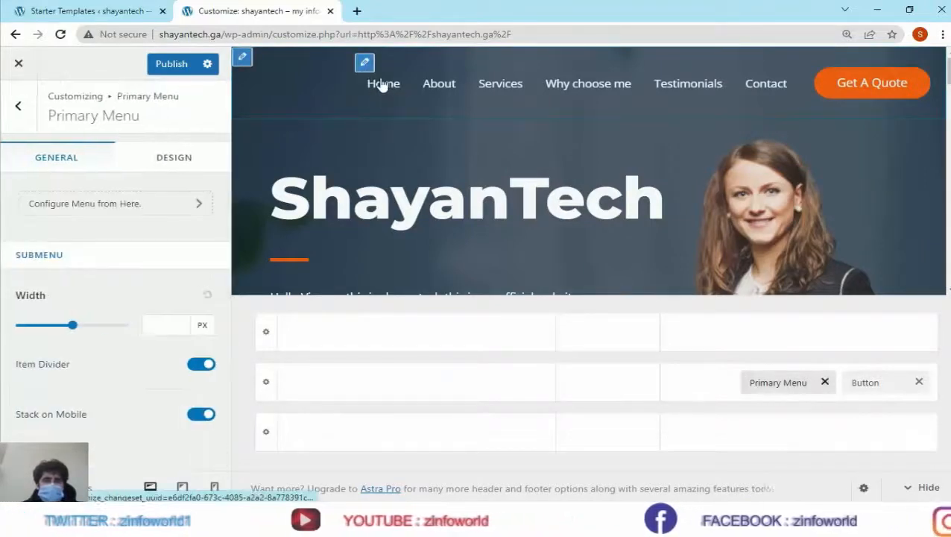
Remove the Testimonials item from the main header menu
click(113, 209)
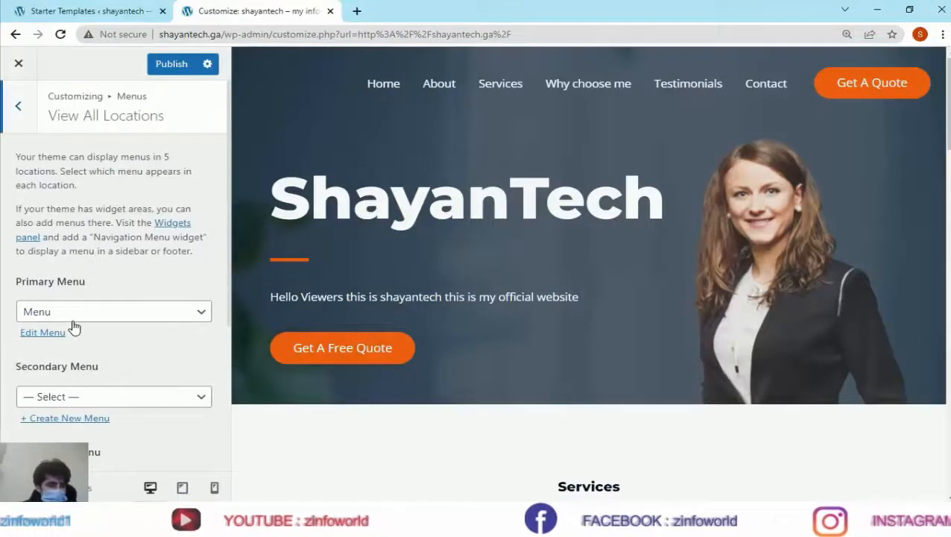
click(41, 333)
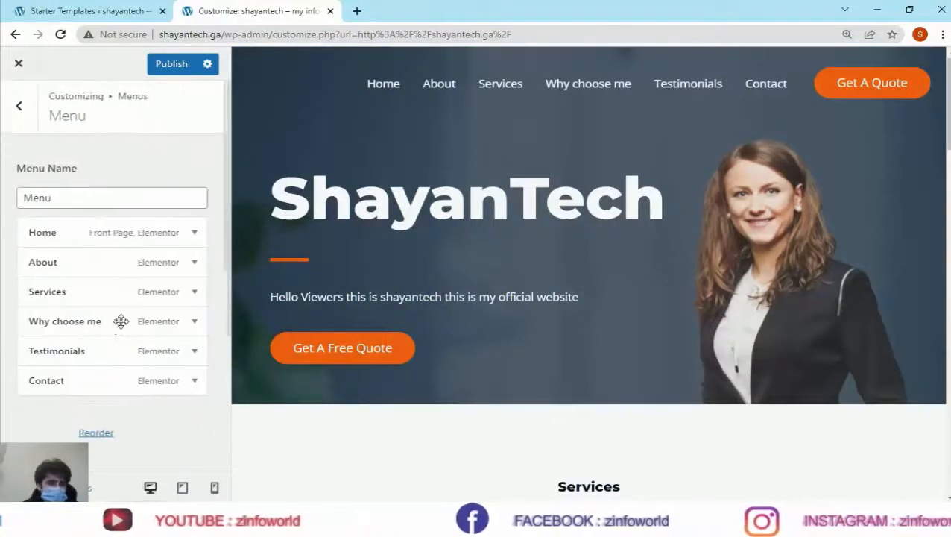
scroll(127, 238, down, 1)
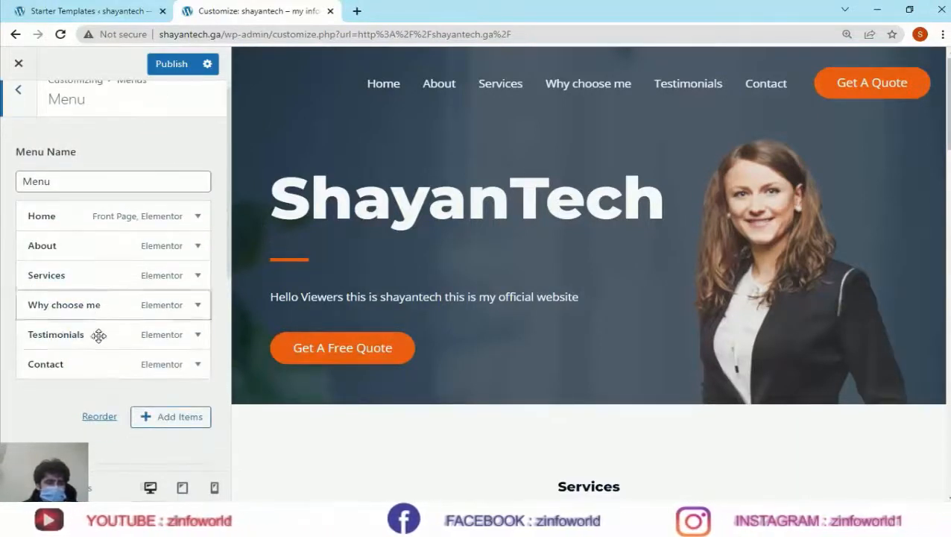
click(200, 337)
scroll(201, 340, down, 1)
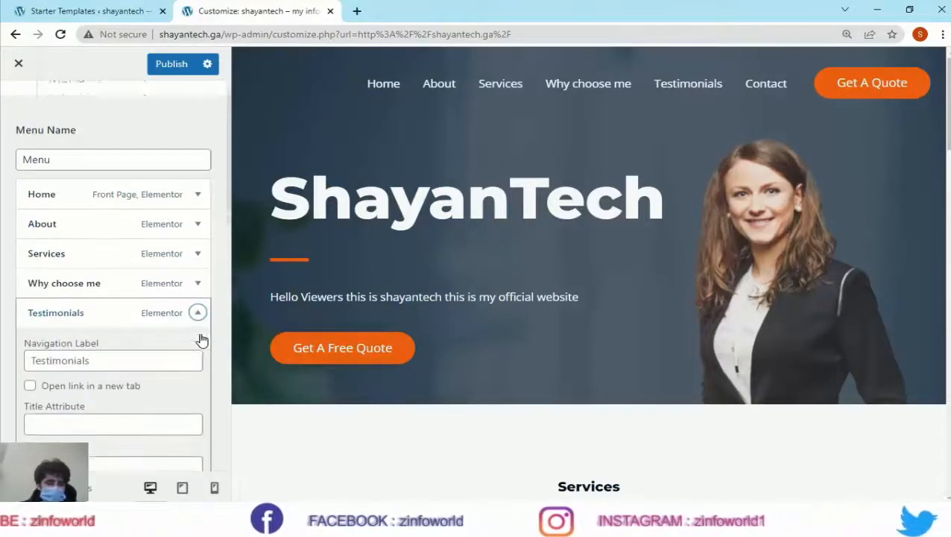
scroll(200, 339, down, 3)
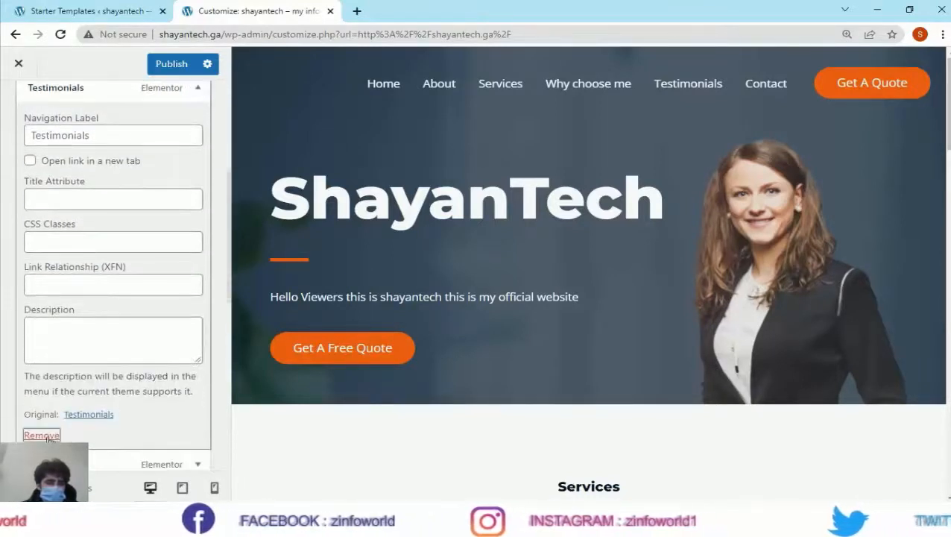
click(42, 435)
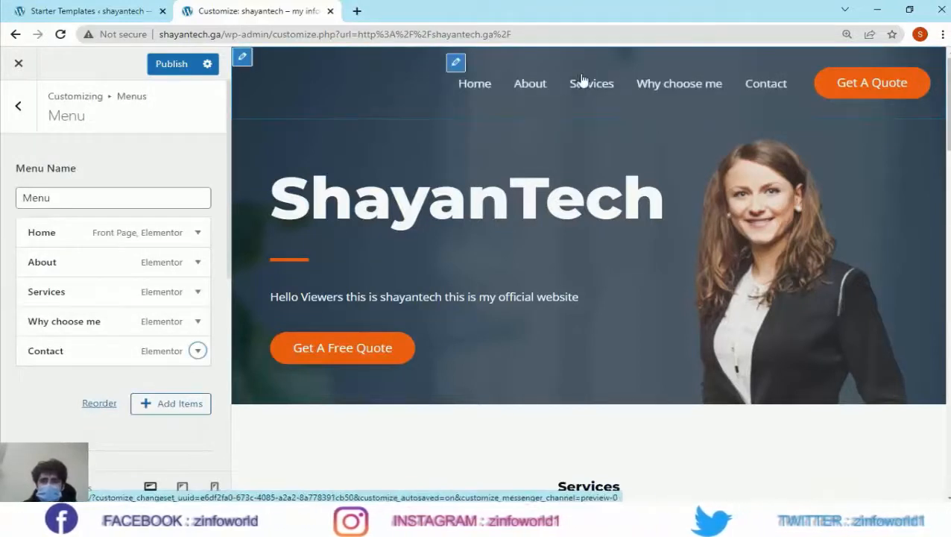
Remove the Why choose me menu item and publish the changes
click(198, 322)
scroll(148, 392, down, 5)
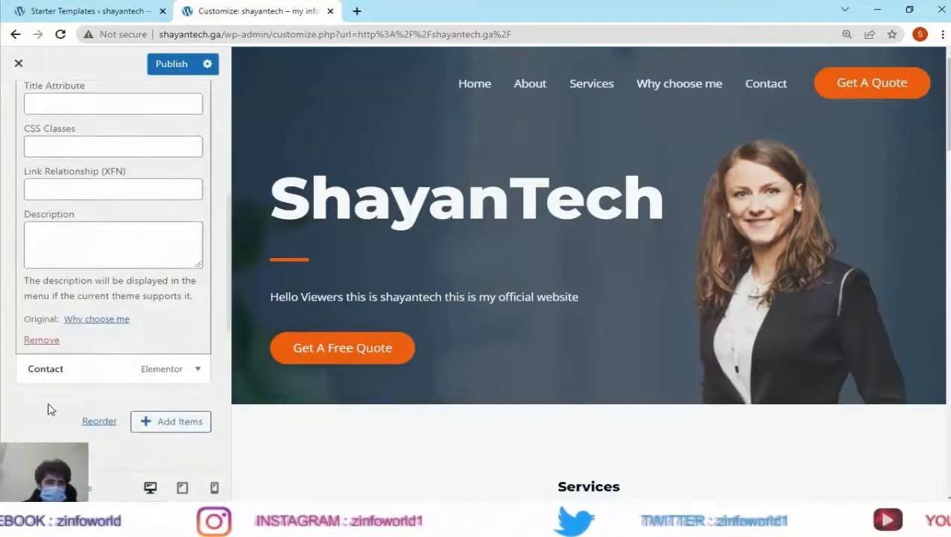
click(40, 340)
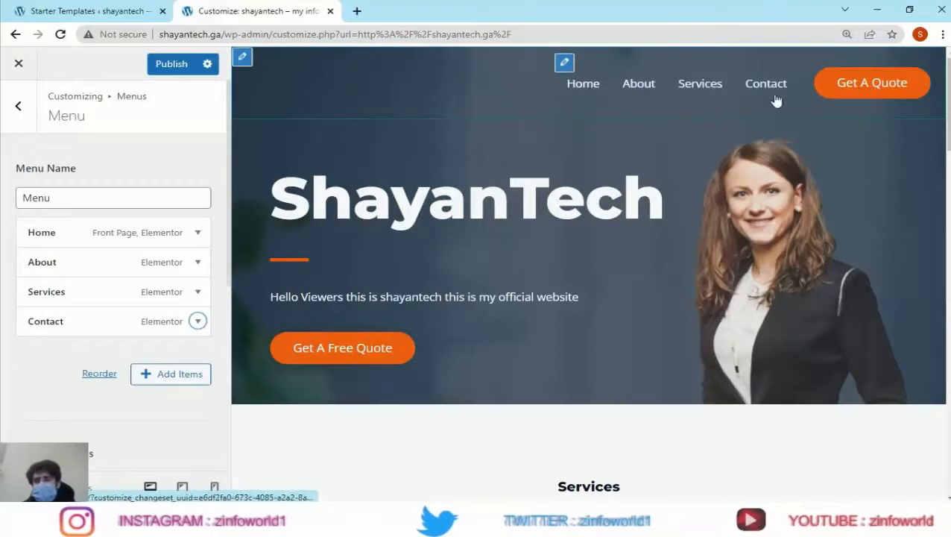
click(180, 64)
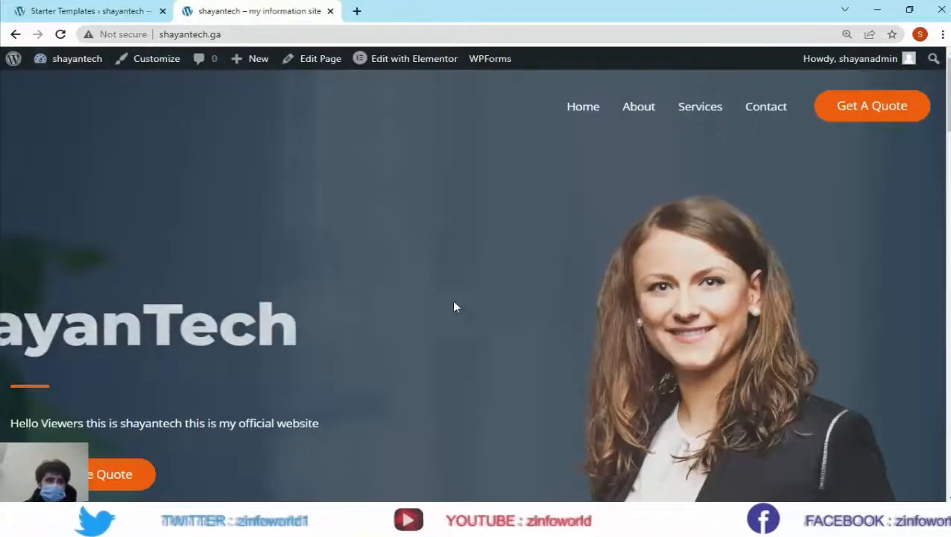
Look over the live homepage, then launch the Home page with 'Edit with Elementor'
scroll(451, 302, down, 9)
scroll(556, 357, down, 10)
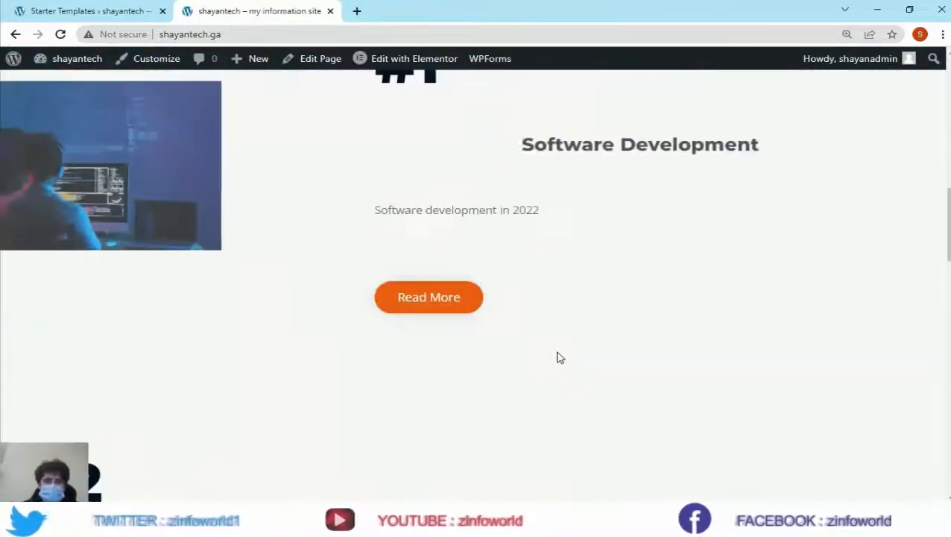
scroll(559, 353, down, 5)
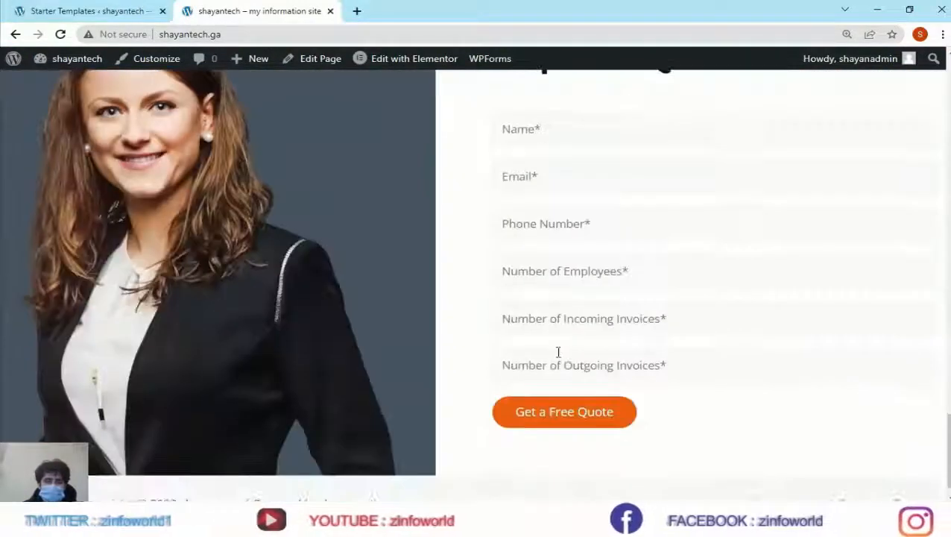
scroll(558, 350, up, 10)
scroll(549, 313, up, 8)
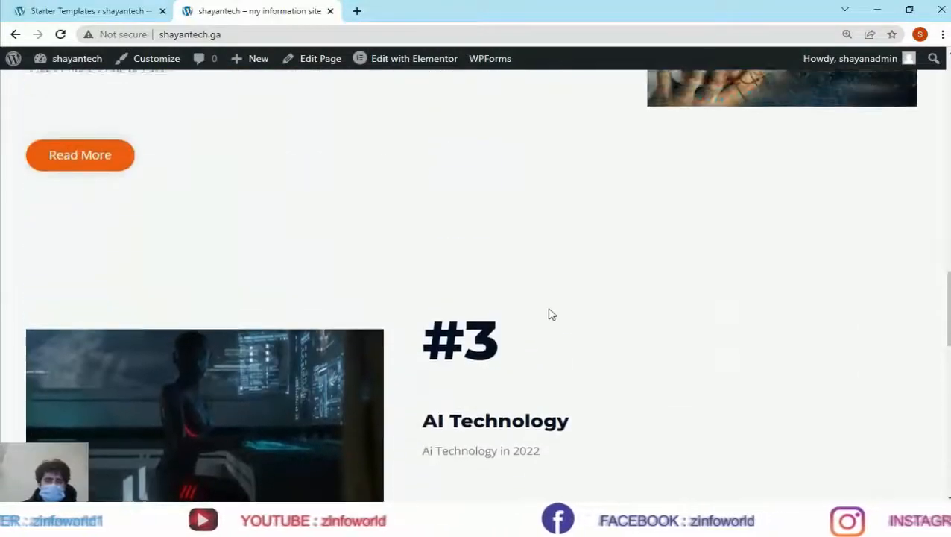
scroll(549, 313, up, 2)
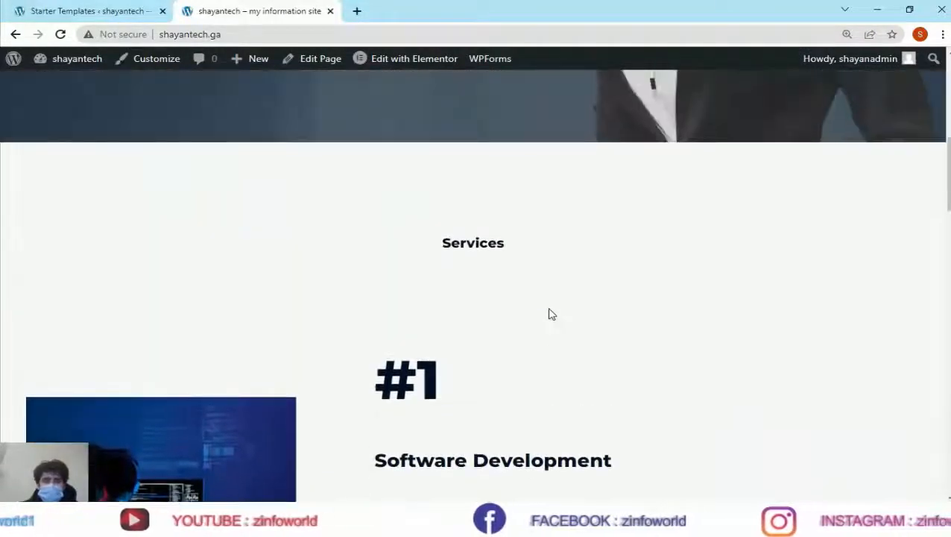
scroll(549, 313, down, 3)
scroll(549, 313, up, 7)
scroll(550, 314, up, 3)
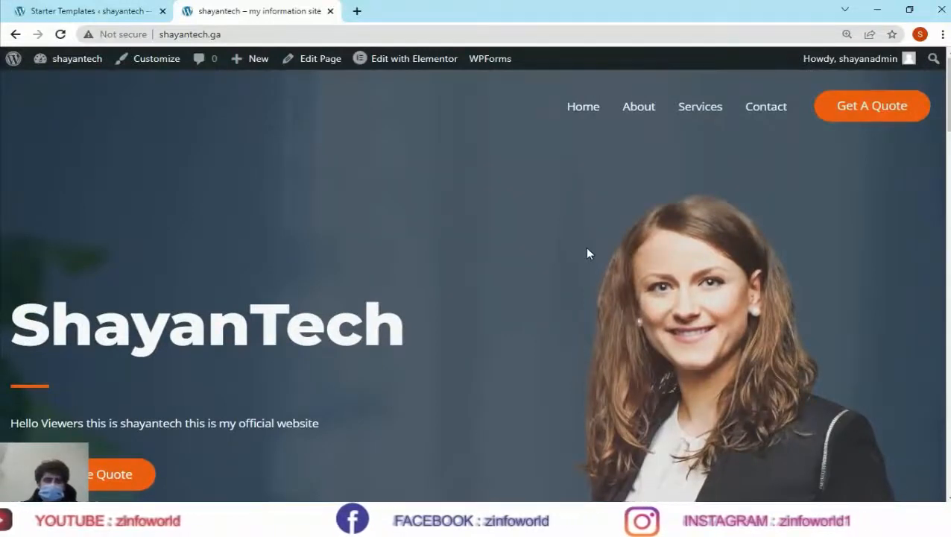
scroll(586, 250, down, 3)
scroll(587, 249, up, 3)
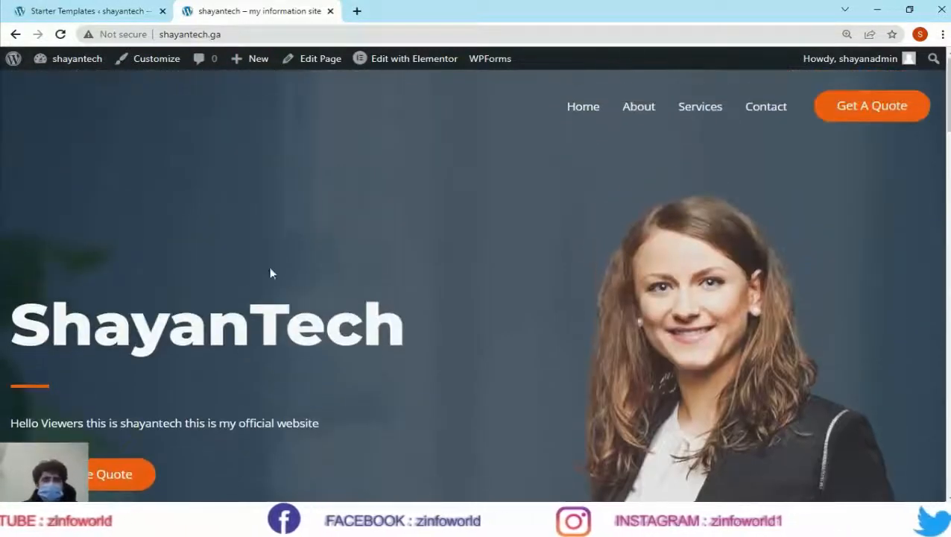
mouse_move(422, 65)
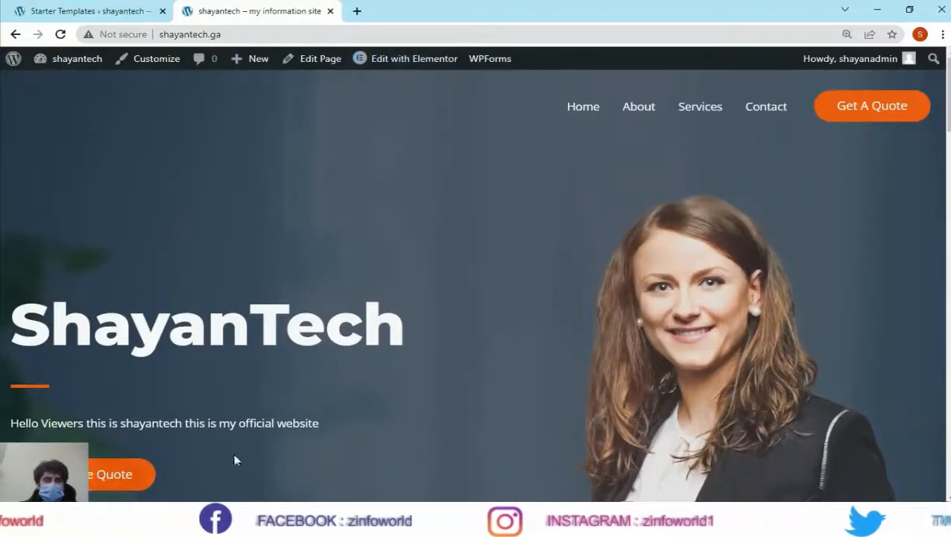
scroll(649, 298, down, 3)
scroll(634, 313, up, 3)
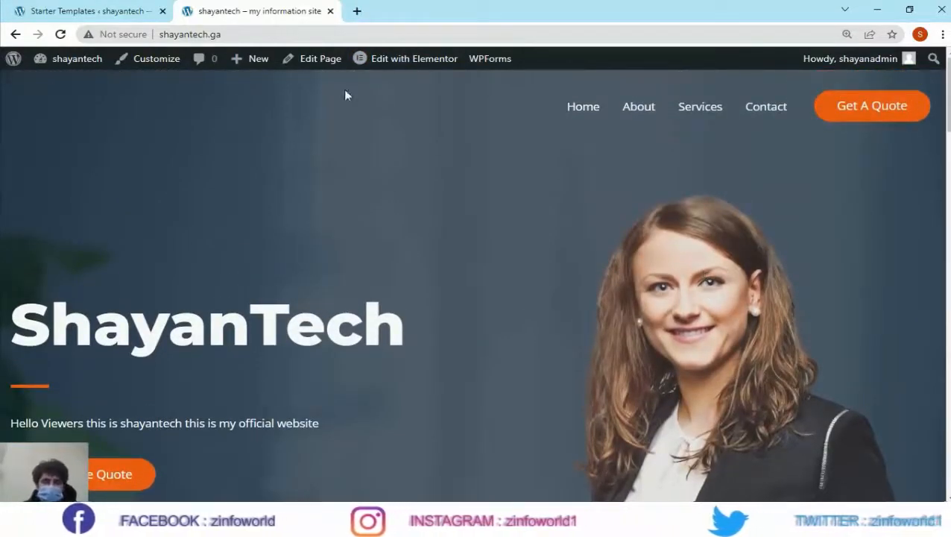
click(427, 57)
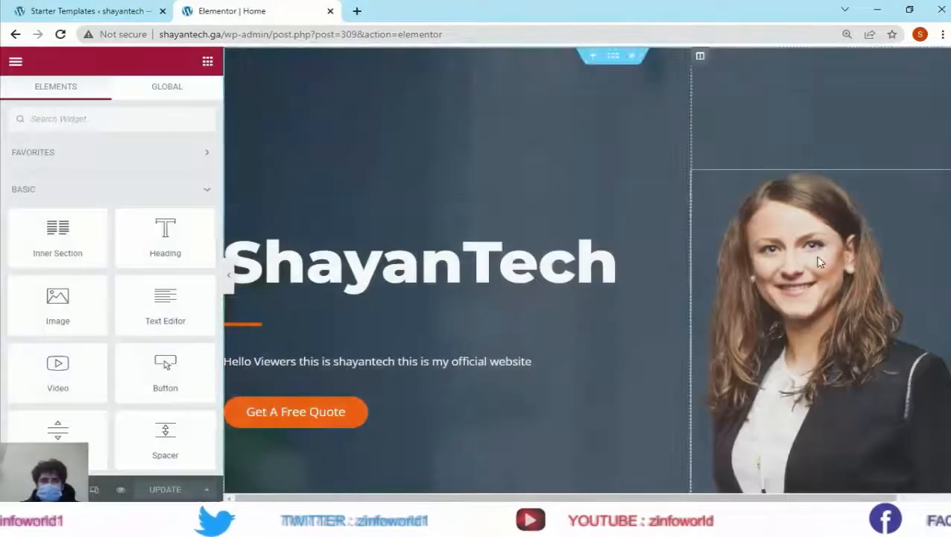
Select the hero portrait and search Elementor's free images for 'tech'
click(805, 316)
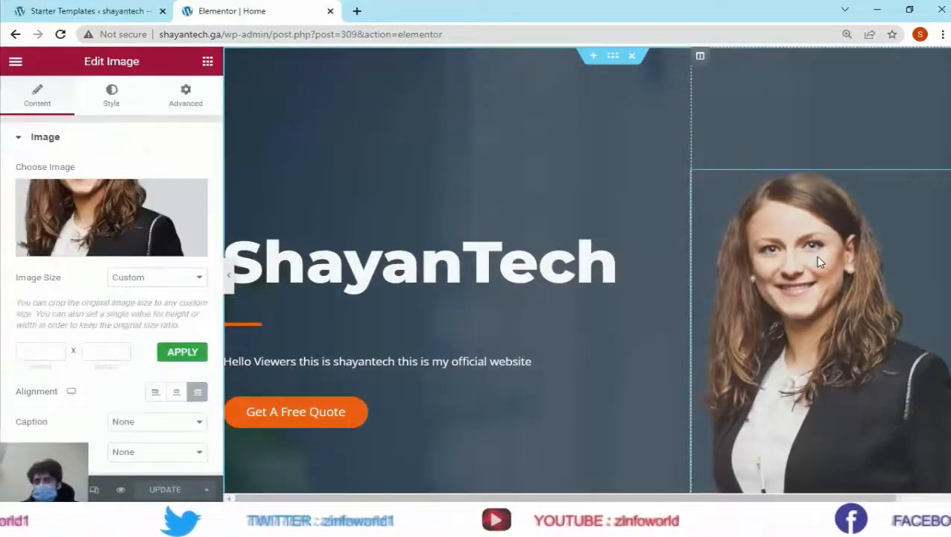
click(114, 214)
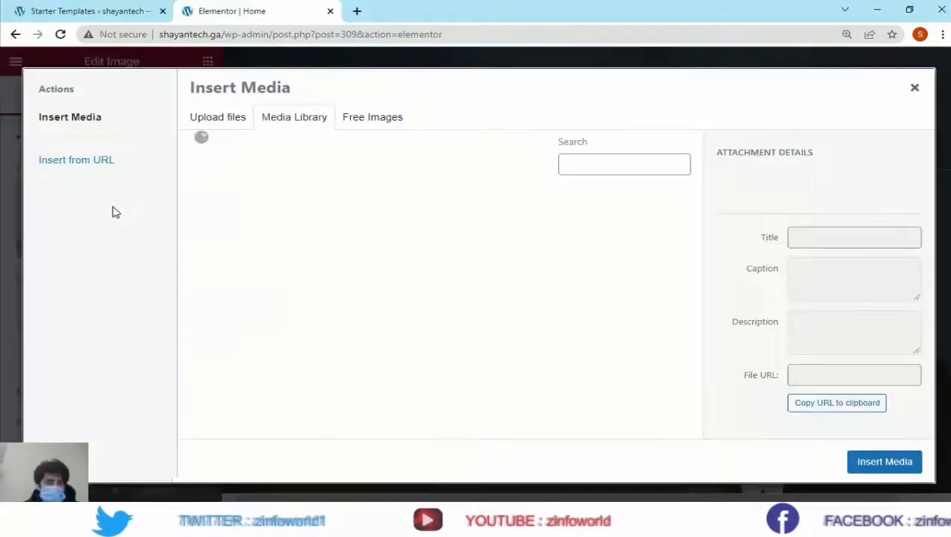
click(373, 117)
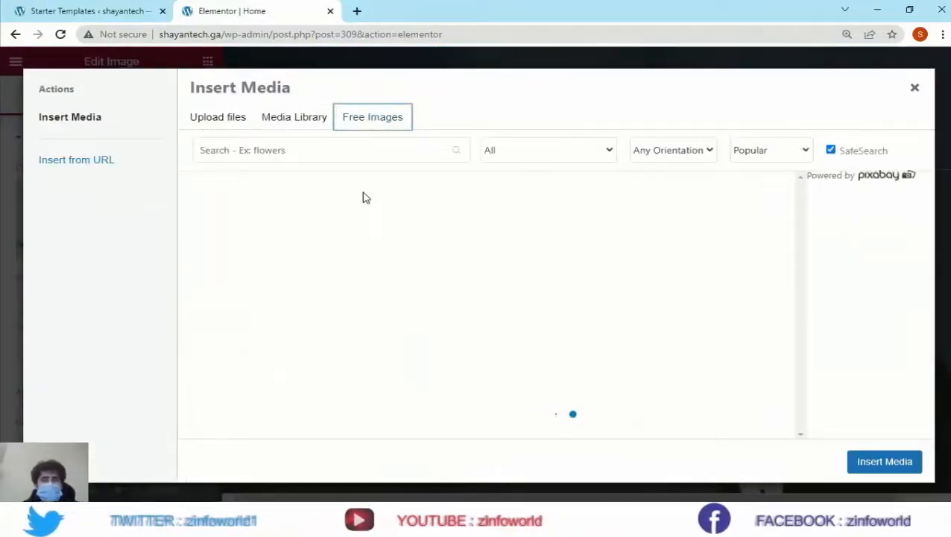
click(323, 153)
text(tech)
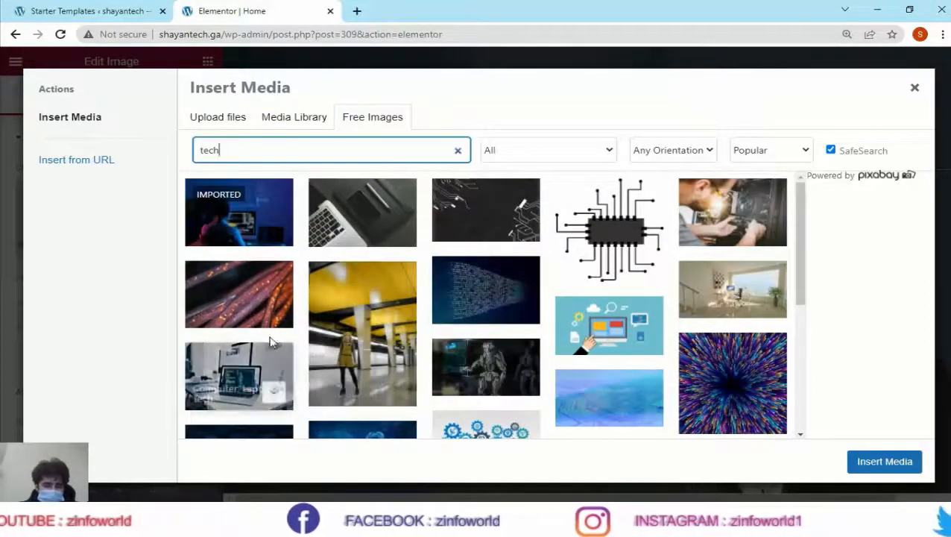
Import the 'Metro, Subway, Metro Station' photo as the new hero image
scroll(270, 340, down, 2)
scroll(293, 340, up, 1)
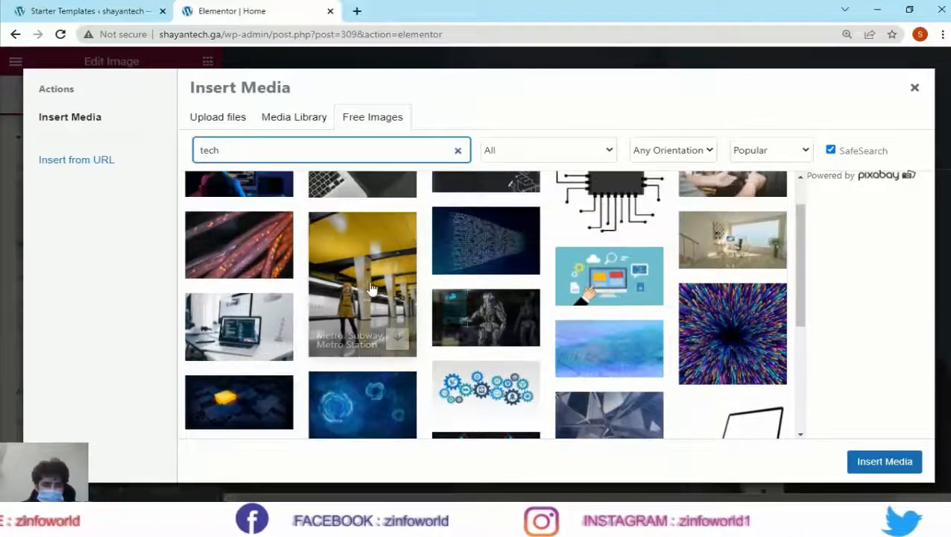
click(397, 340)
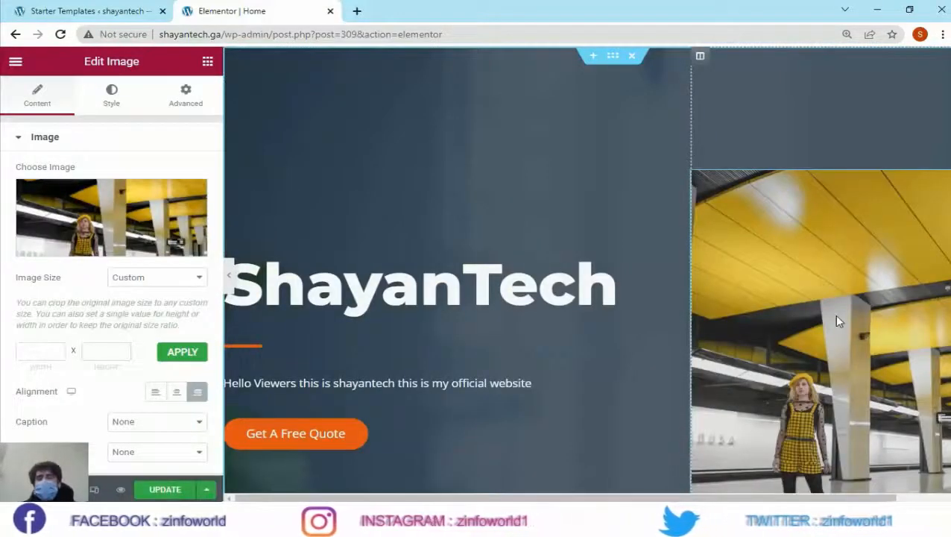
scroll(835, 316, down, 3)
scroll(836, 316, up, 3)
scroll(836, 316, down, 1)
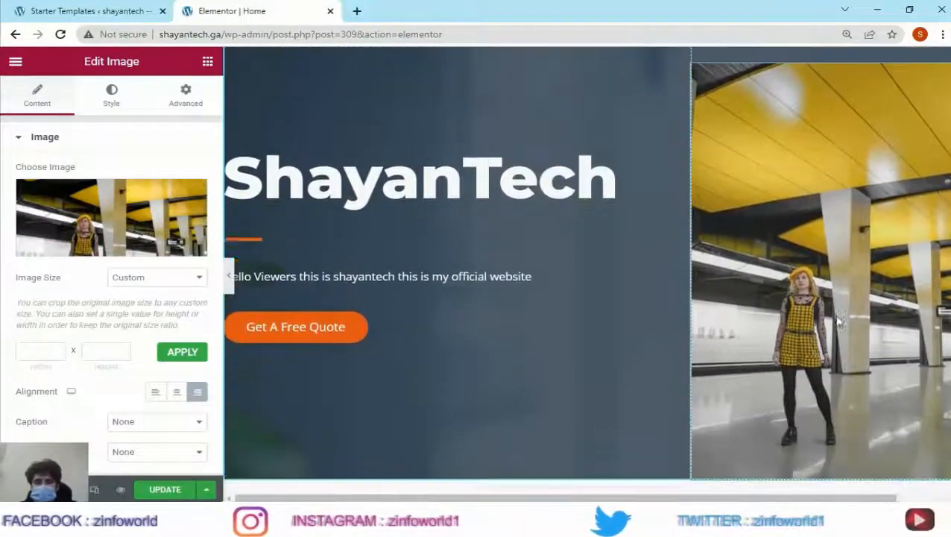
scroll(836, 316, down, 1)
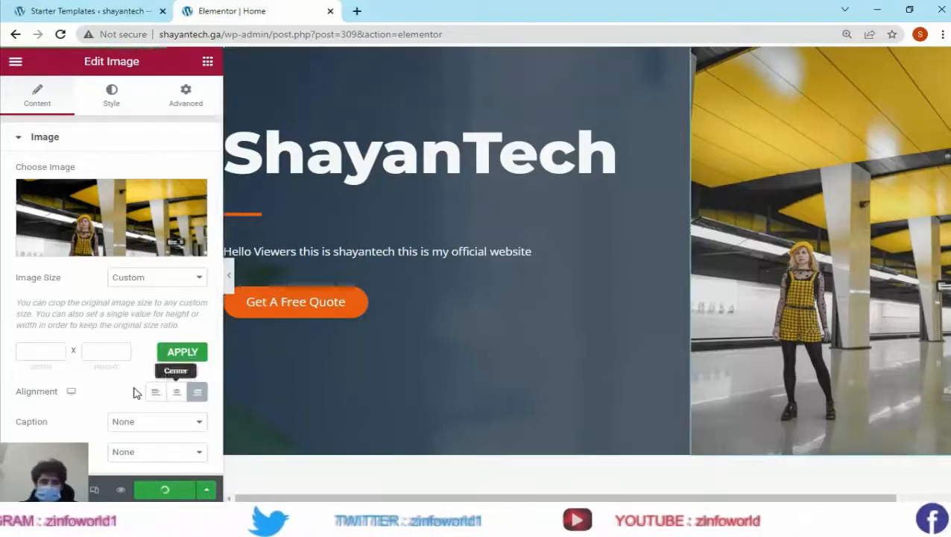
scroll(139, 427, down, 1)
scroll(140, 428, up, 1)
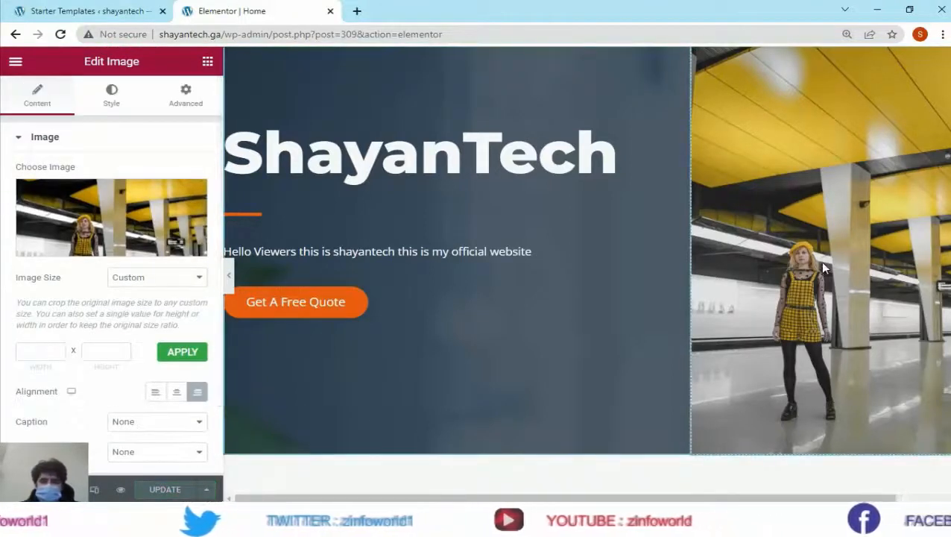
Give the hero image a Zoom In entrance animation at Slow duration
click(187, 95)
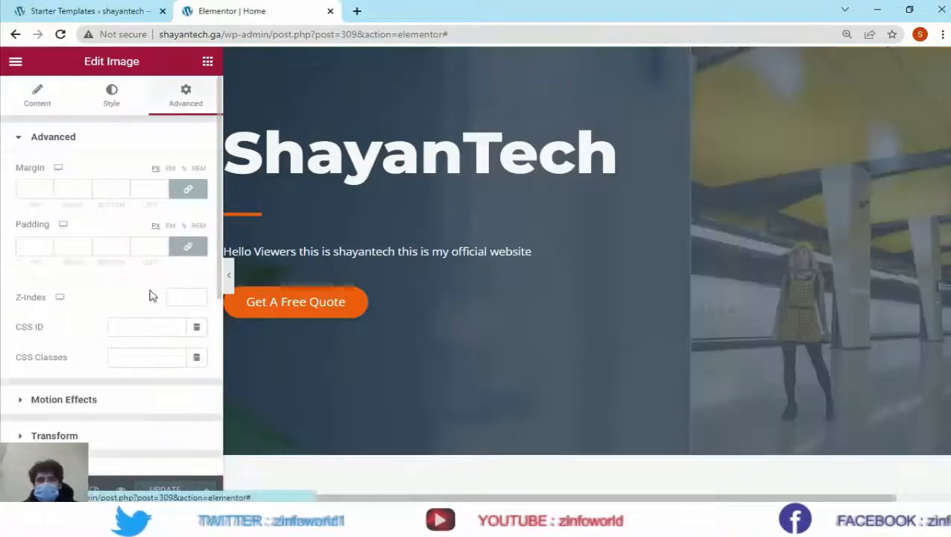
scroll(101, 373, down, 1)
click(102, 336)
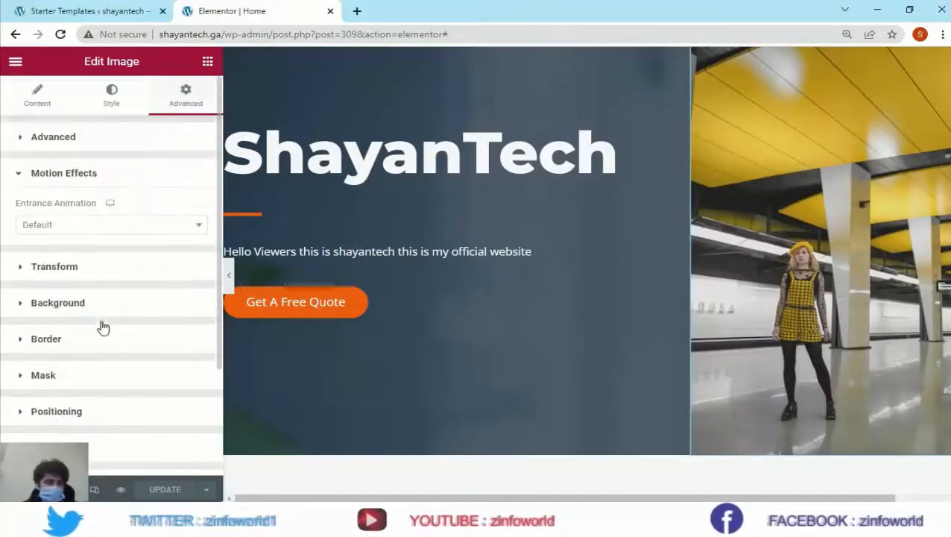
click(104, 225)
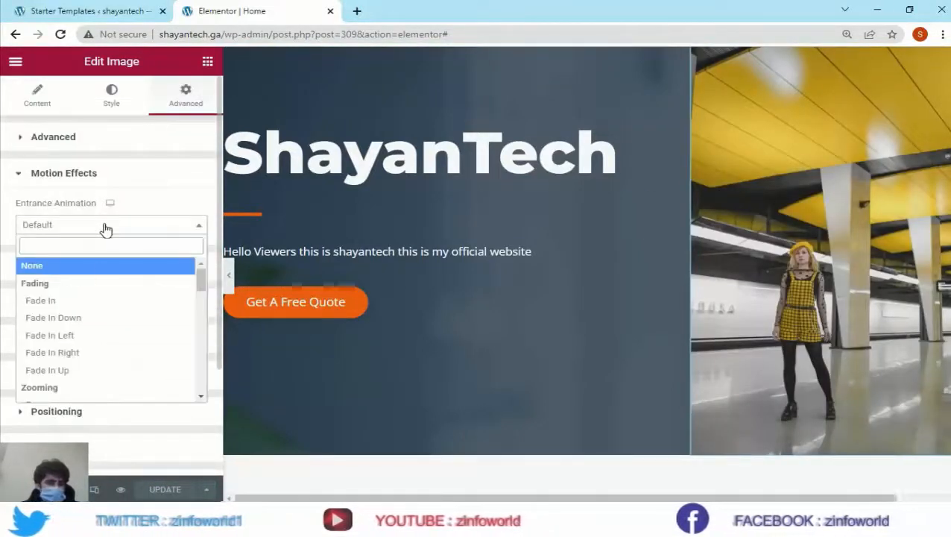
click(92, 304)
click(154, 257)
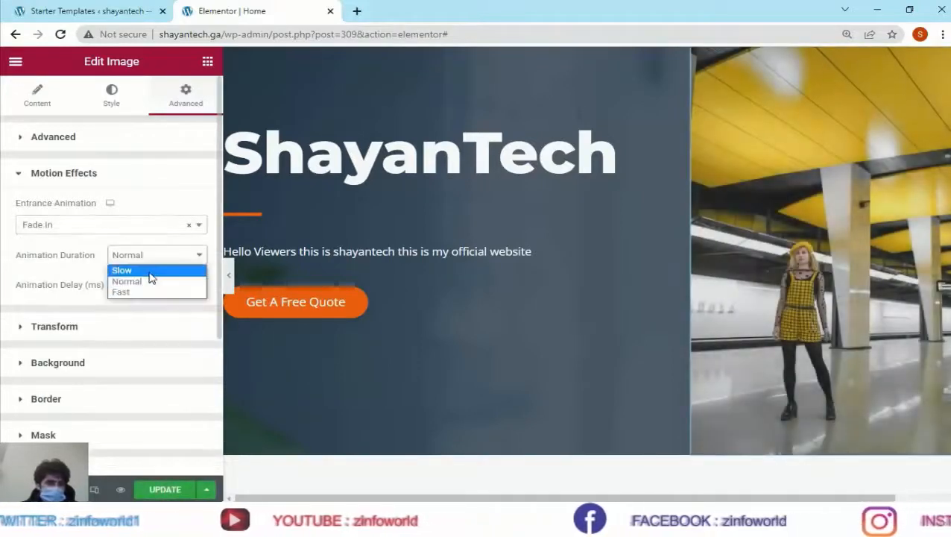
click(145, 270)
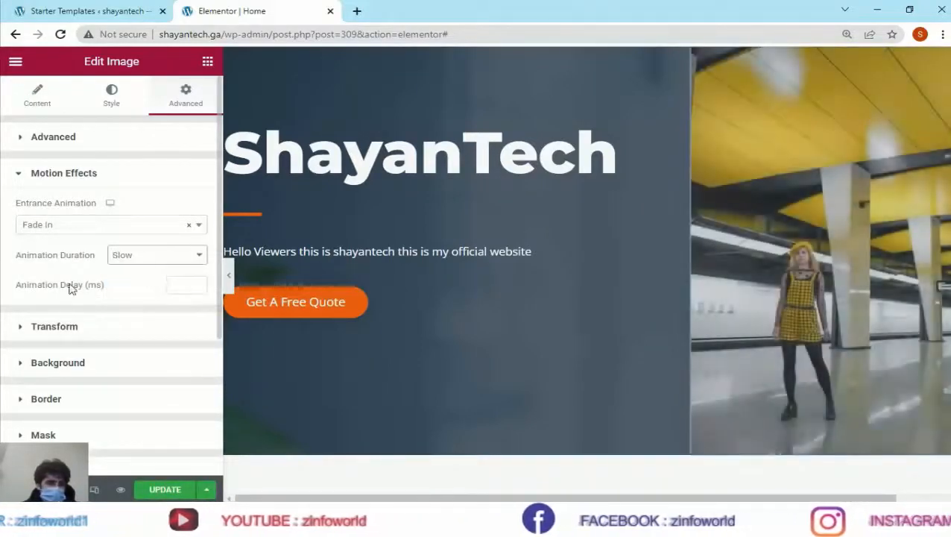
click(63, 227)
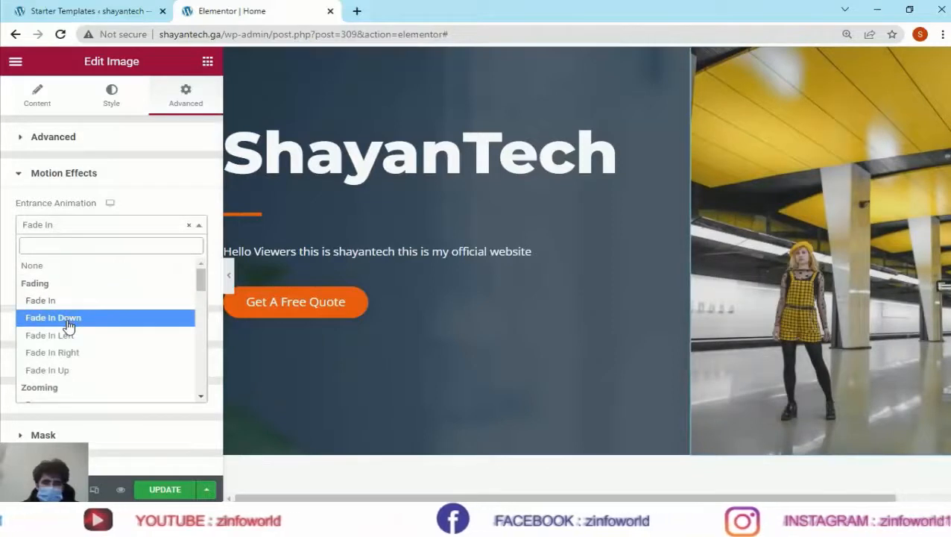
scroll(68, 372, down, 2)
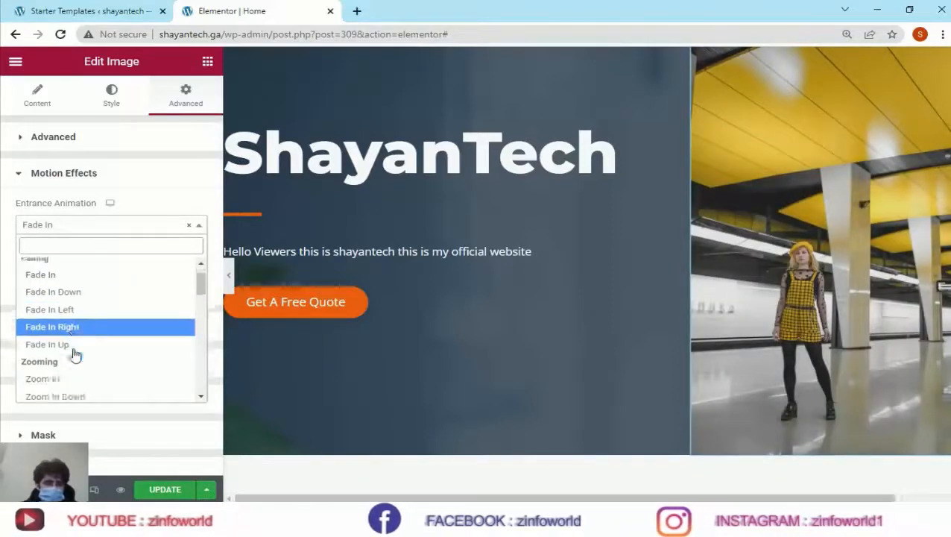
click(64, 339)
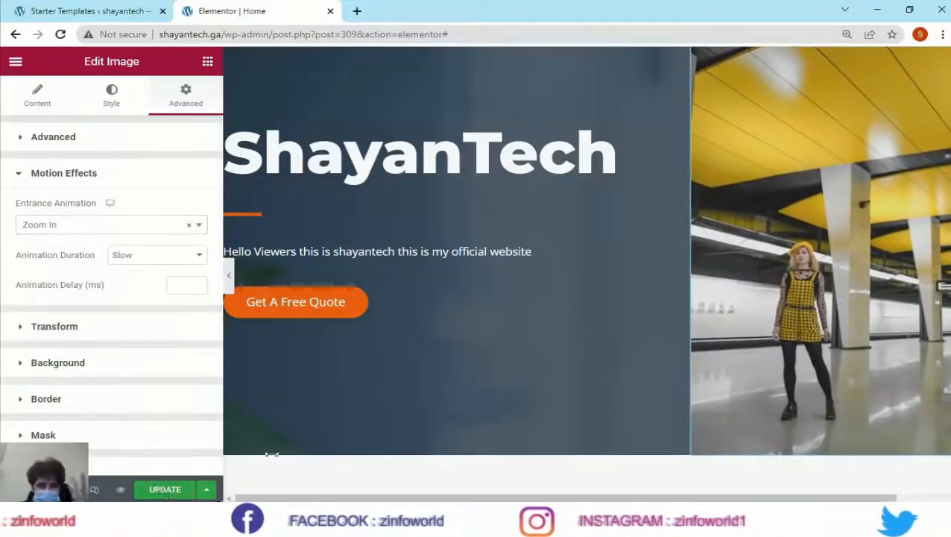
Save the page with UPDATE and go back out of the Elementor editor
click(165, 488)
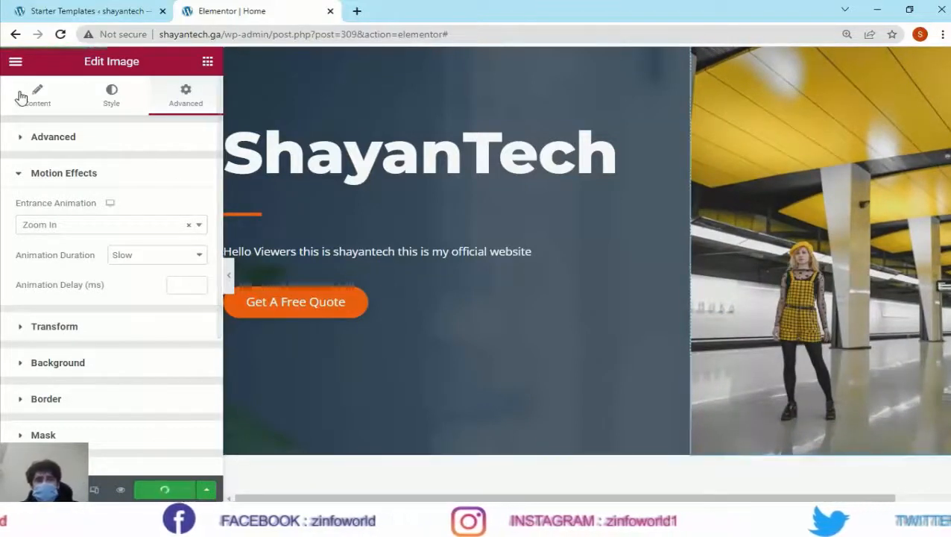
click(15, 34)
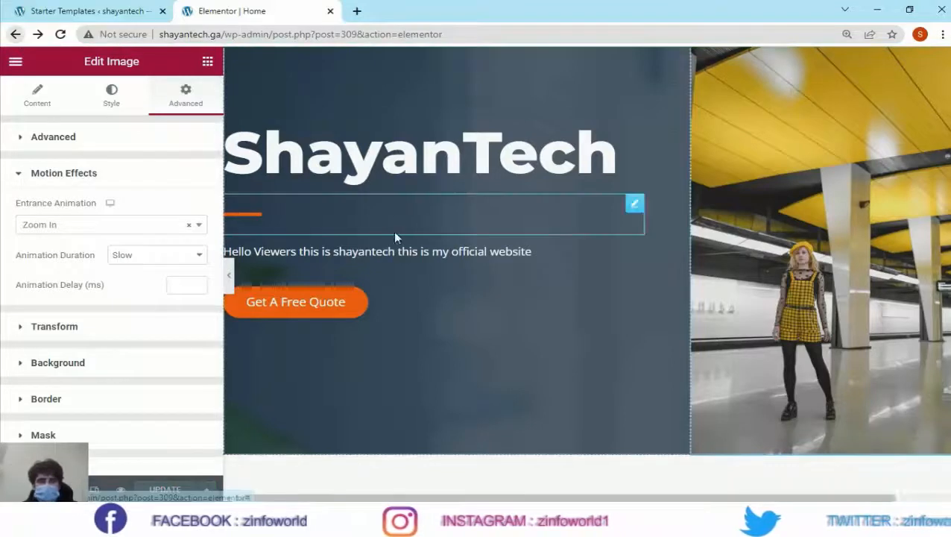
click(15, 34)
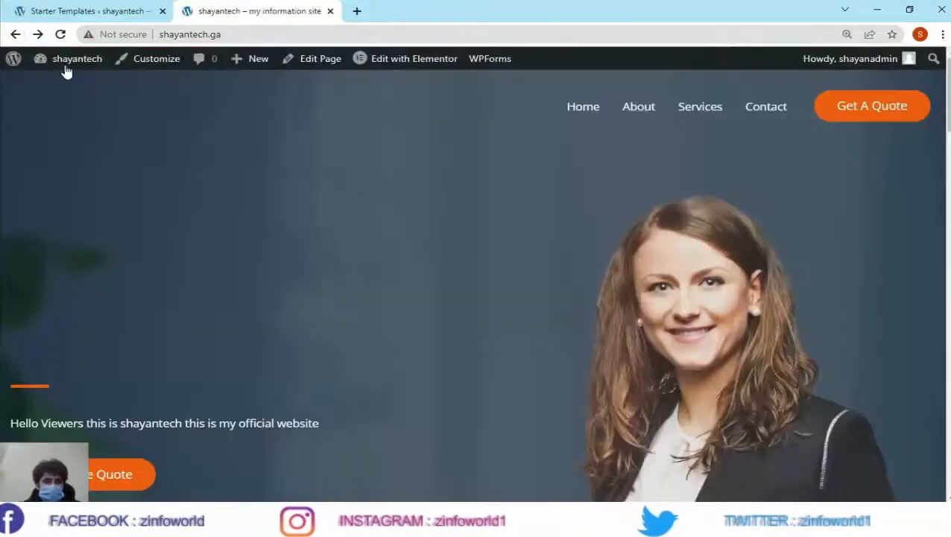
Visit the live site and scroll through the homepage showing the new subway-station hero photo
mouse_move(64, 63)
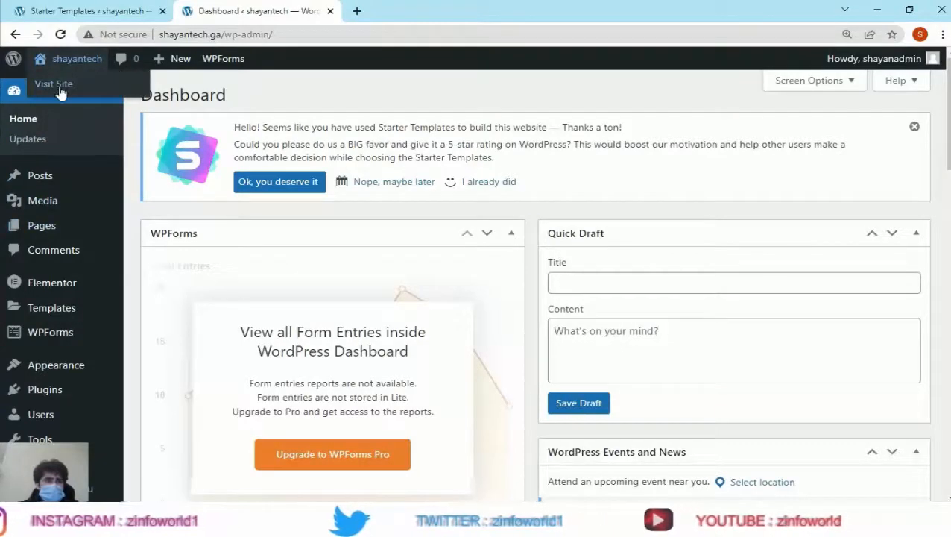
click(54, 84)
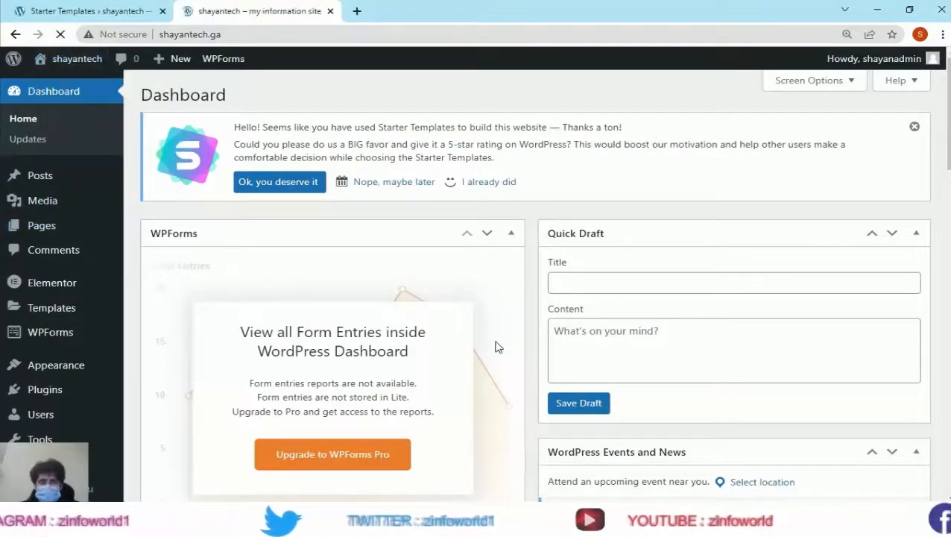
scroll(610, 355, down, 3)
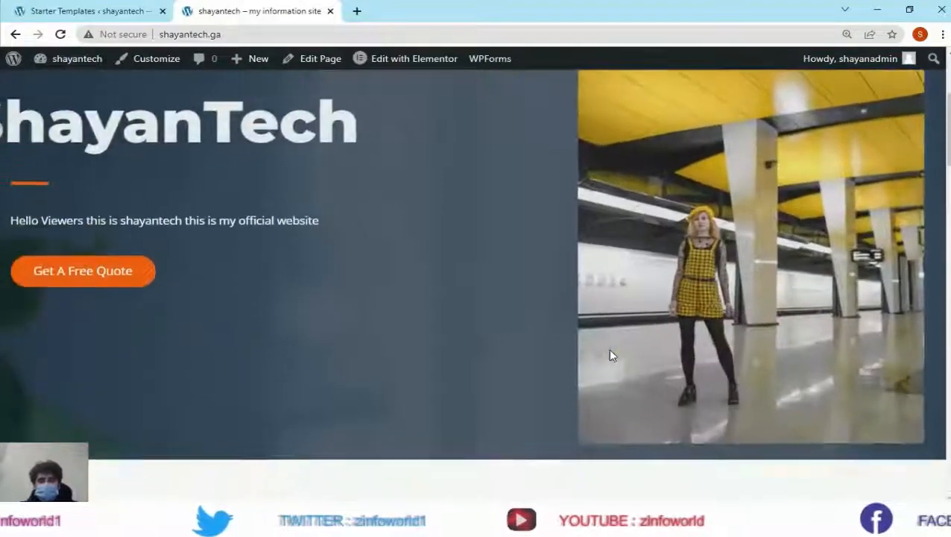
scroll(610, 354, down, 3)
scroll(609, 355, down, 5)
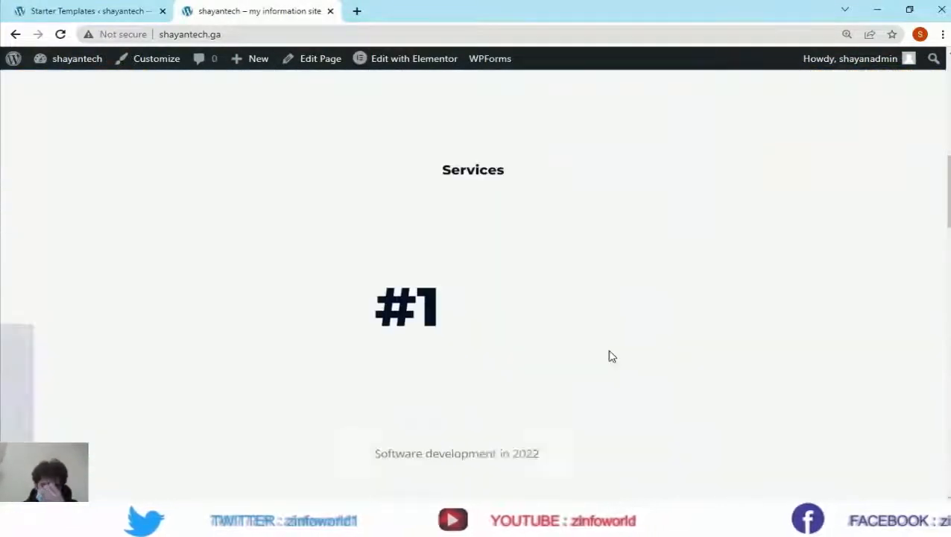
scroll(610, 355, up, 3)
scroll(610, 356, up, 8)
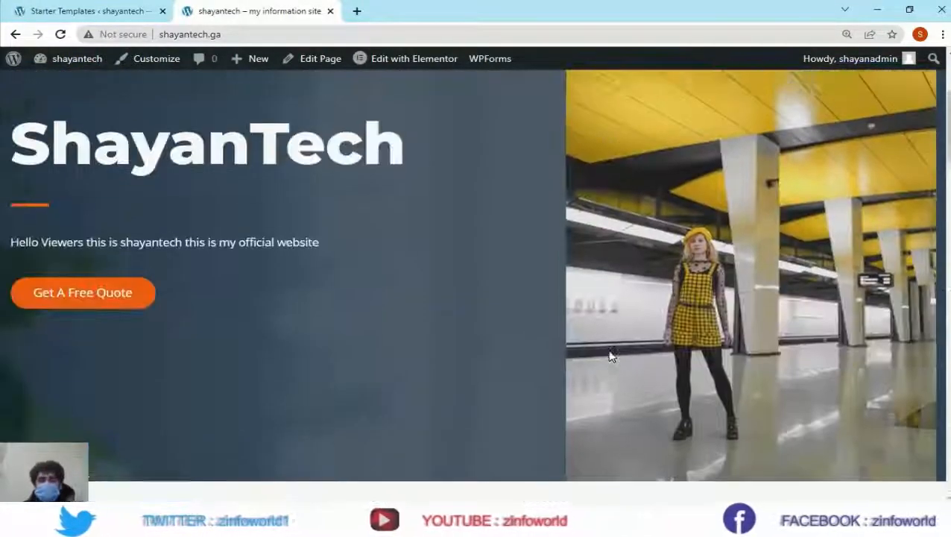
scroll(556, 347, down, 1)
scroll(520, 347, down, 1)
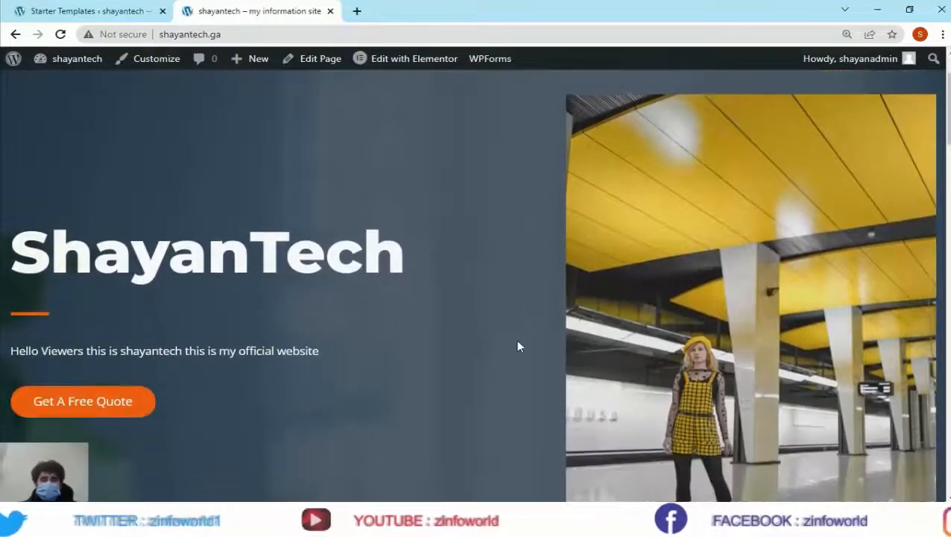